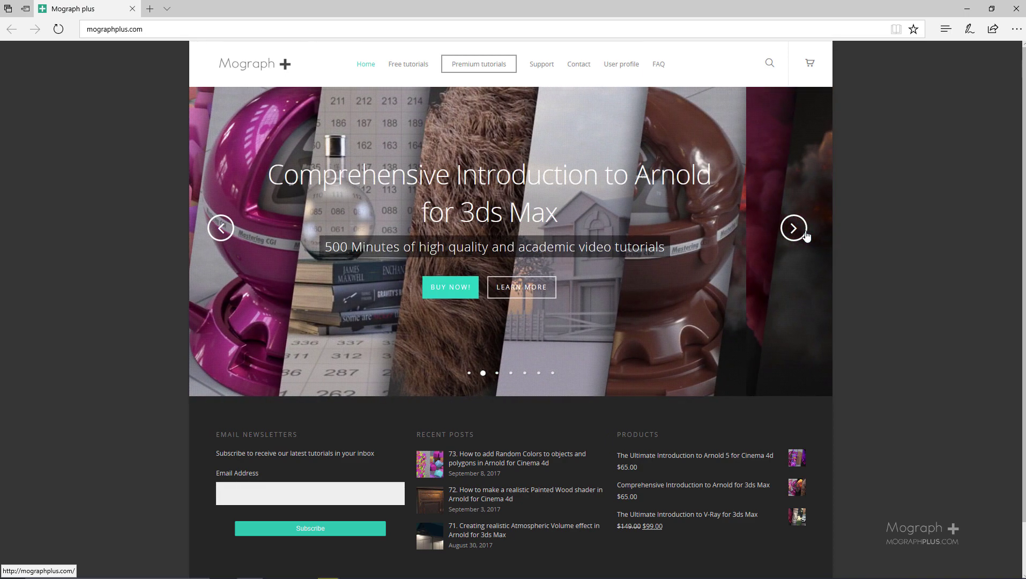
left_click(805, 235)
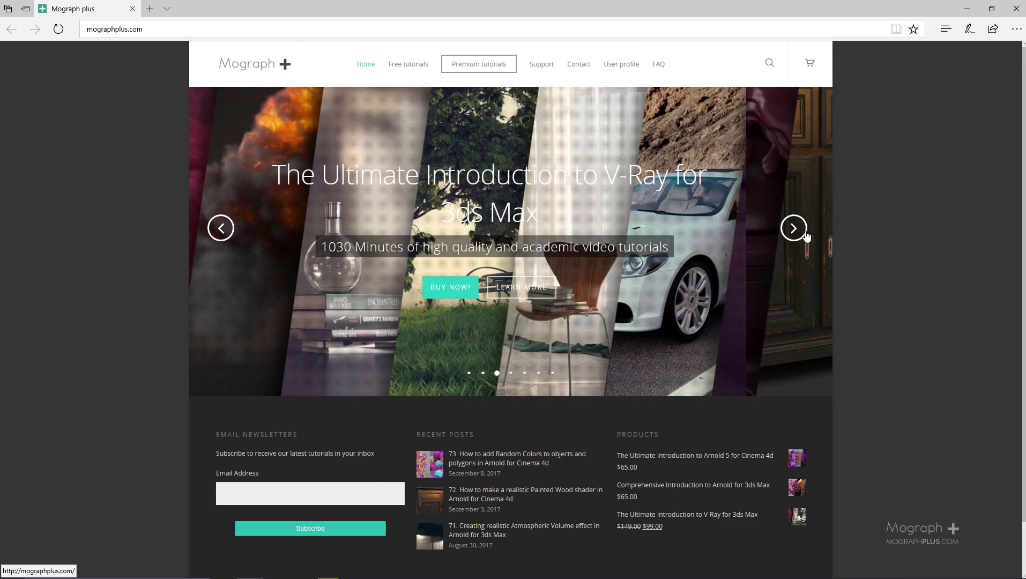
left_click(794, 229)
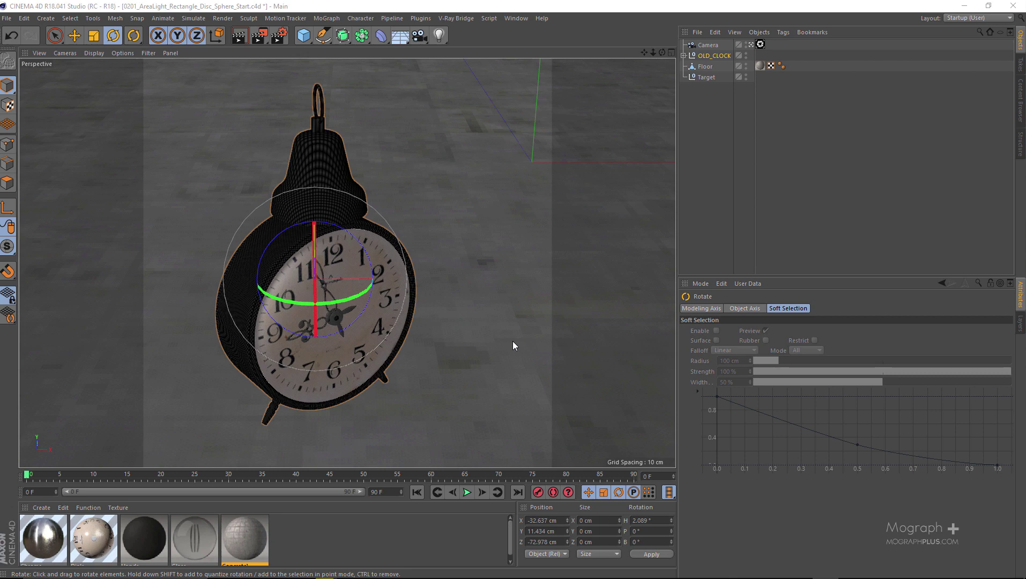
left_click(460, 18)
mouse_move(490, 80)
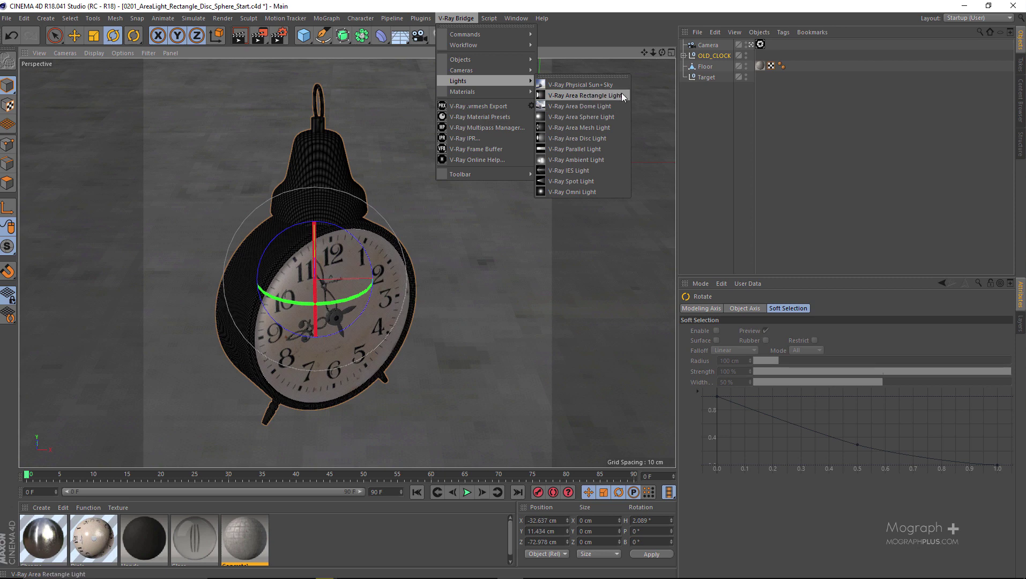
left_click(768, 152)
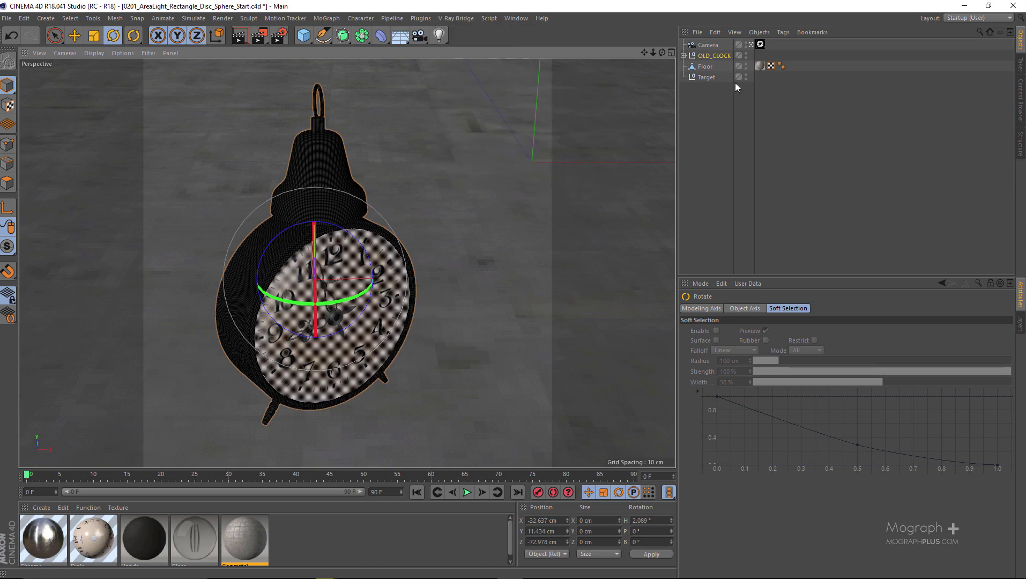
Step: Leave the camera view and examine the clock, the floor and the camera placement from several angles
left_click(760, 44)
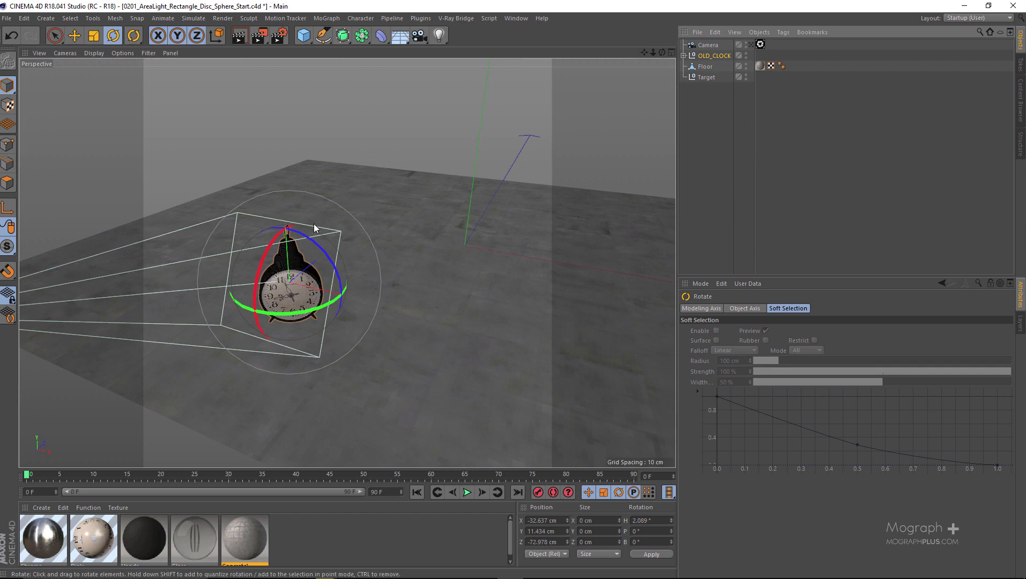
left_click_drag(255, 165, 309, 171, "alt")
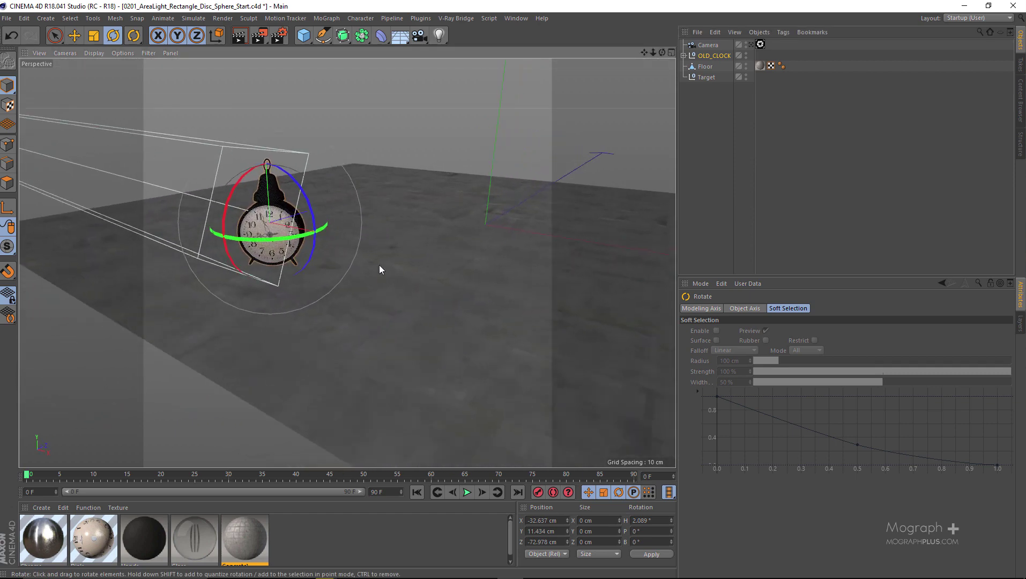
left_click(379, 266)
left_click_drag(391, 149, 401, 175, "alt")
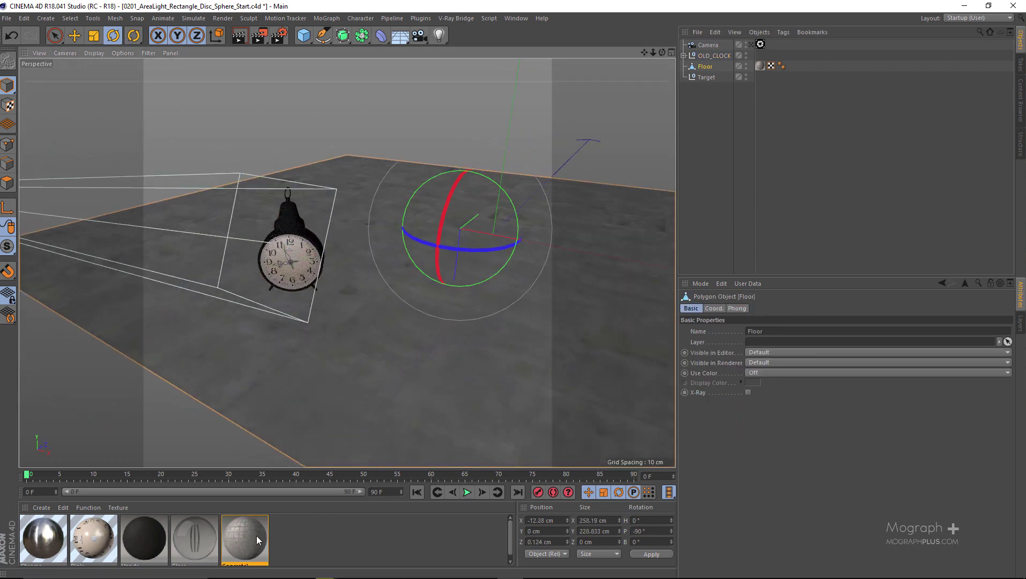
left_click(291, 249)
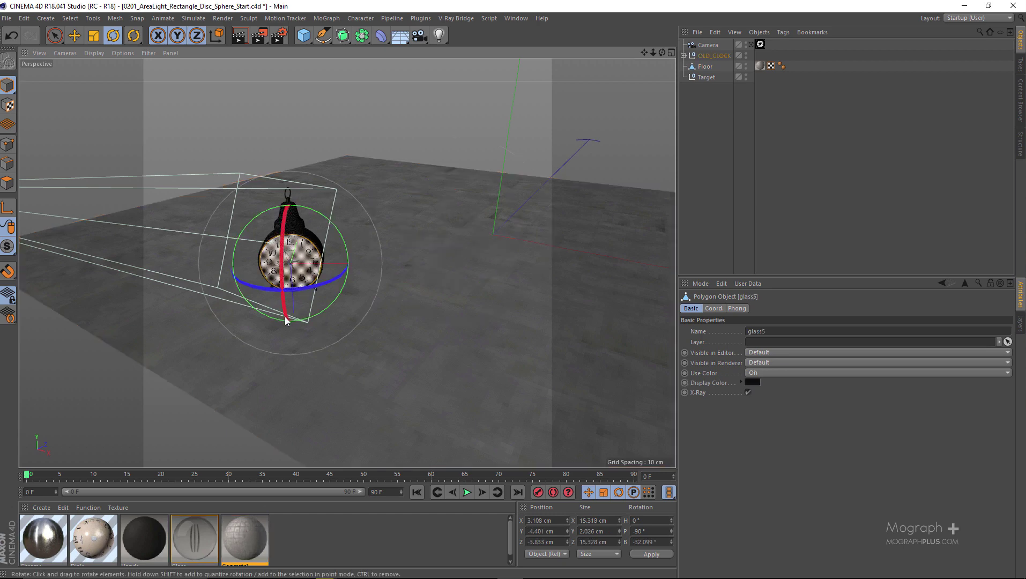
left_click_drag(272, 271, 269, 274, "alt")
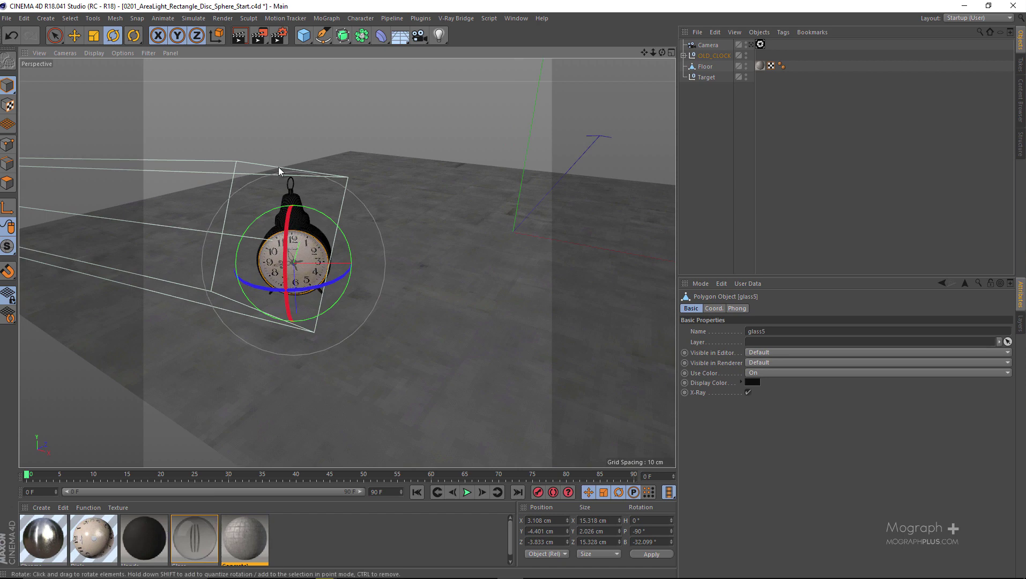
middle_click_drag(295, 162, 348, 160, "alt")
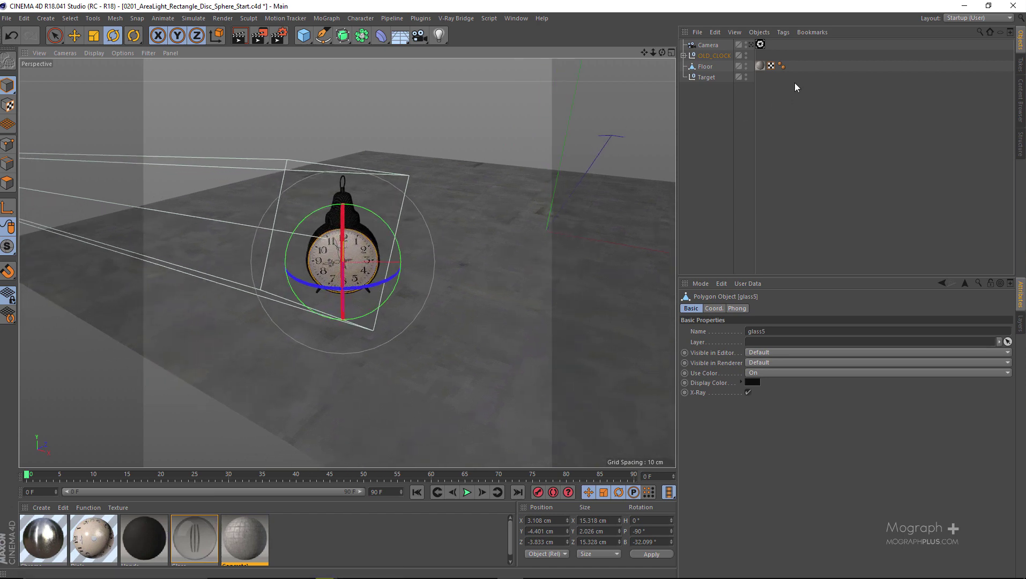
Step: Review the V-Ray physical camera's lens parameters and the Target null, and return to the camera view
left_click(760, 45)
scroll(735, 429, "down", 3)
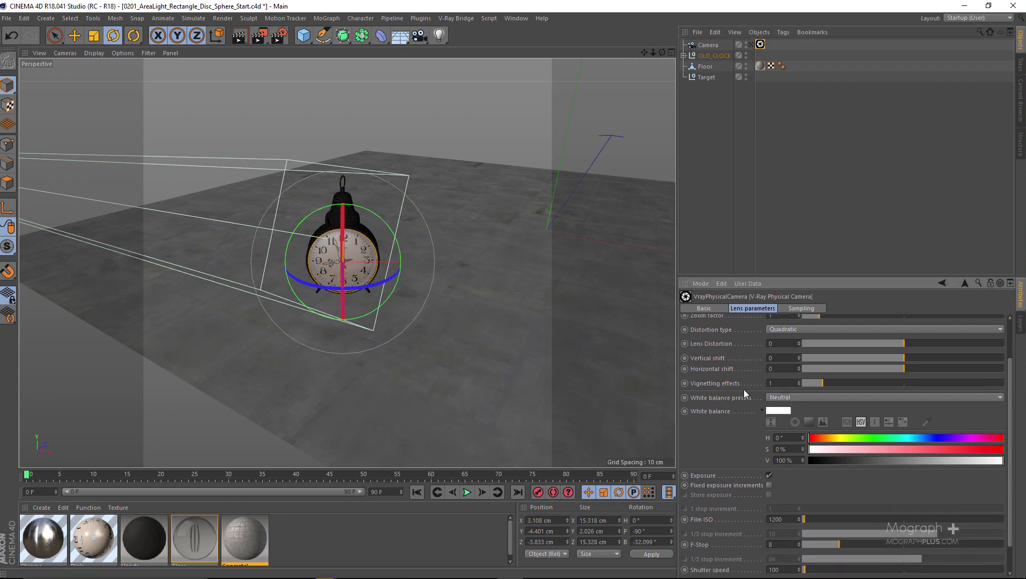
scroll(729, 455, "down", 2)
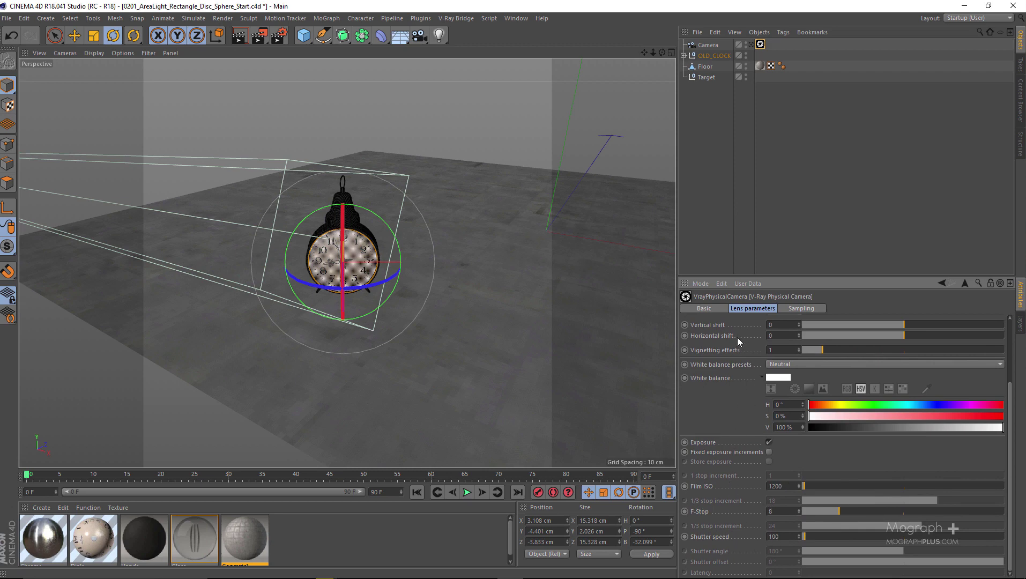
scroll(738, 337, "up", 5)
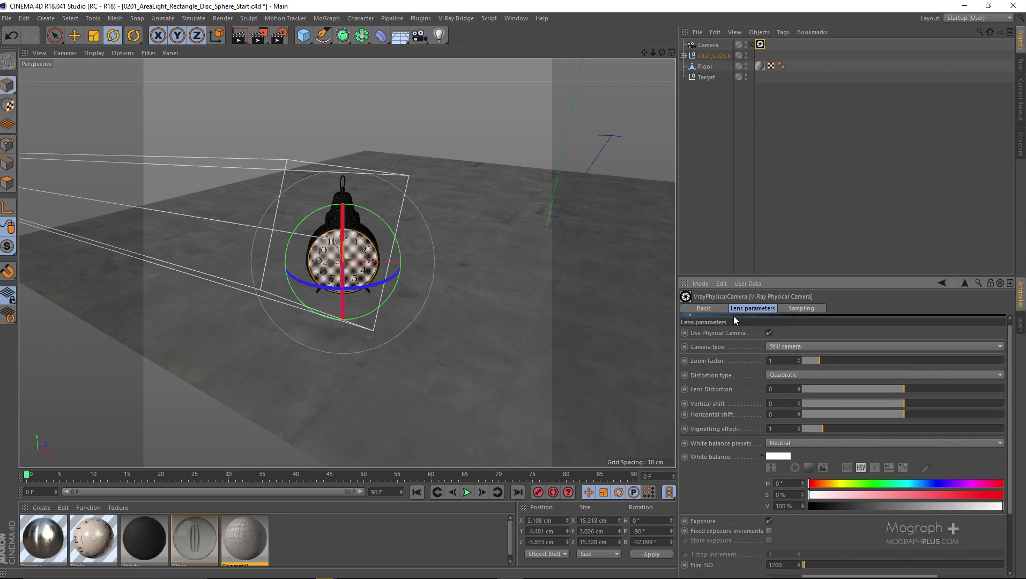
left_click(718, 78)
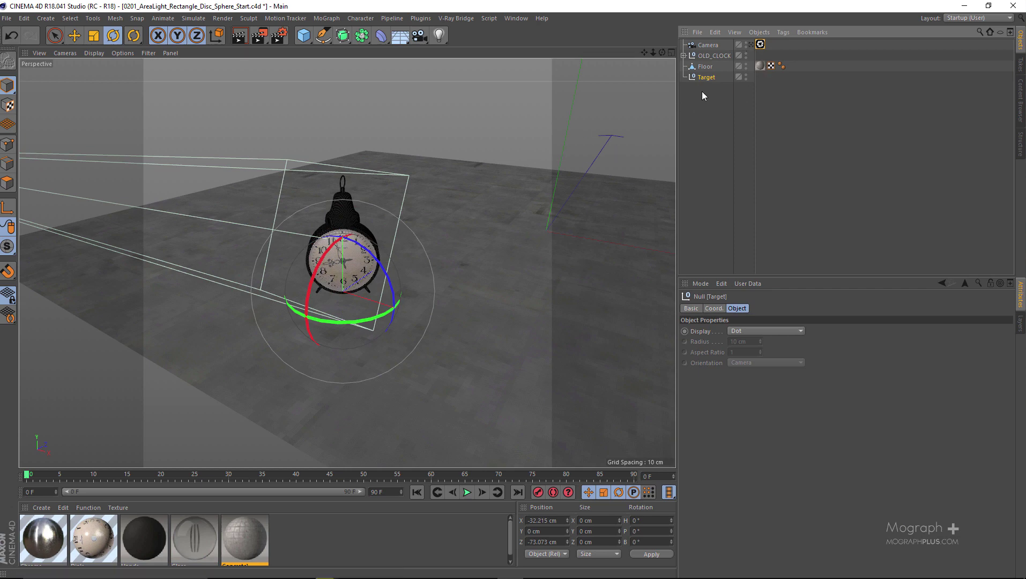
left_click(751, 45)
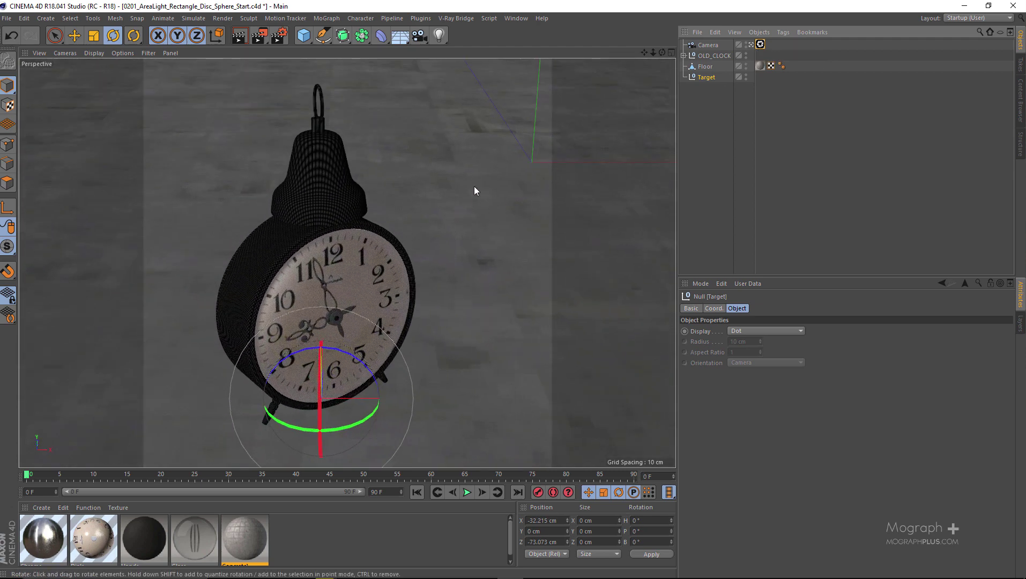
Step: Add a V-Ray Area Rectangle Light and leave the camera view to see it in the scene
left_click(450, 18)
mouse_move(500, 84)
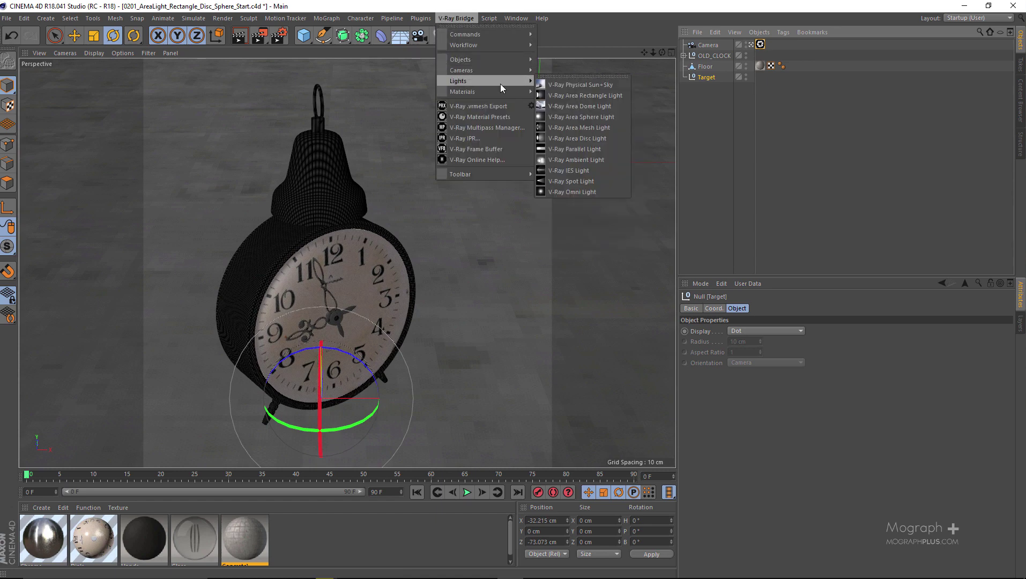
left_click(599, 96)
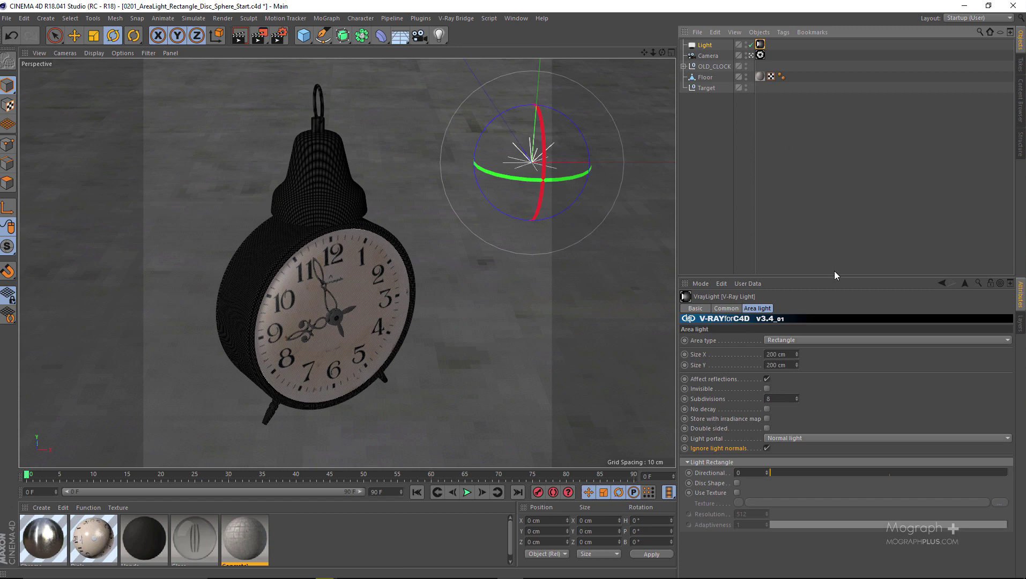
left_click(747, 58)
left_click(750, 56)
right_click_drag(409, 193, 397, 227, "alt")
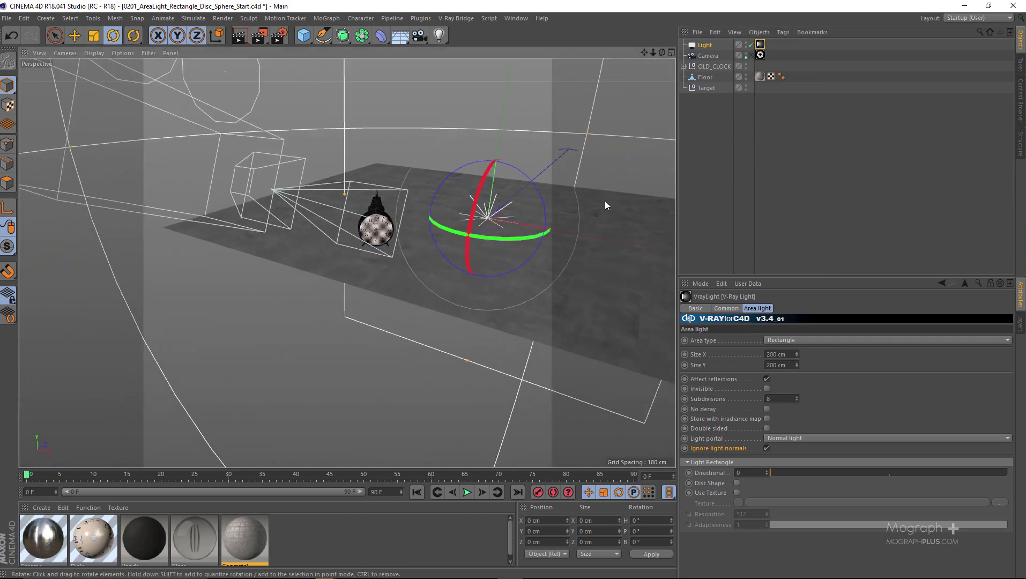
Step: Switch the light's Show Illumination option off and back on to compare its viewport display
left_click(704, 45)
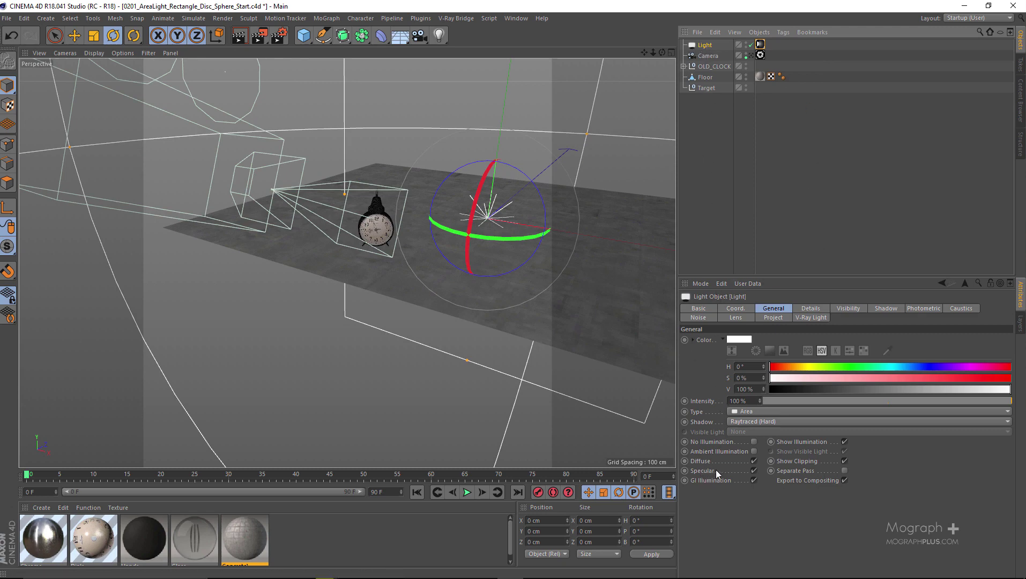
left_click(844, 441)
left_click(845, 441)
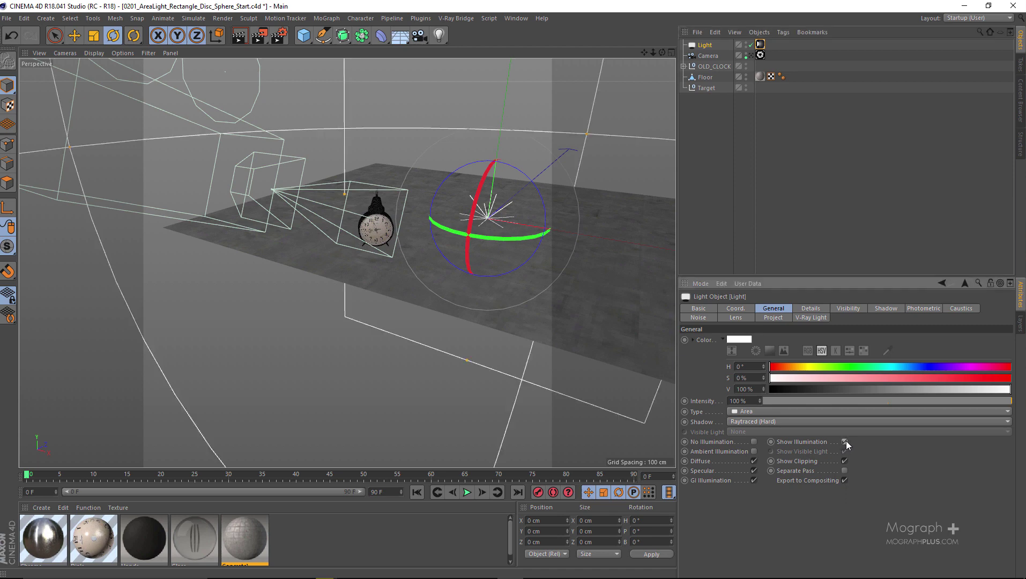
left_click(845, 442)
left_click(845, 442)
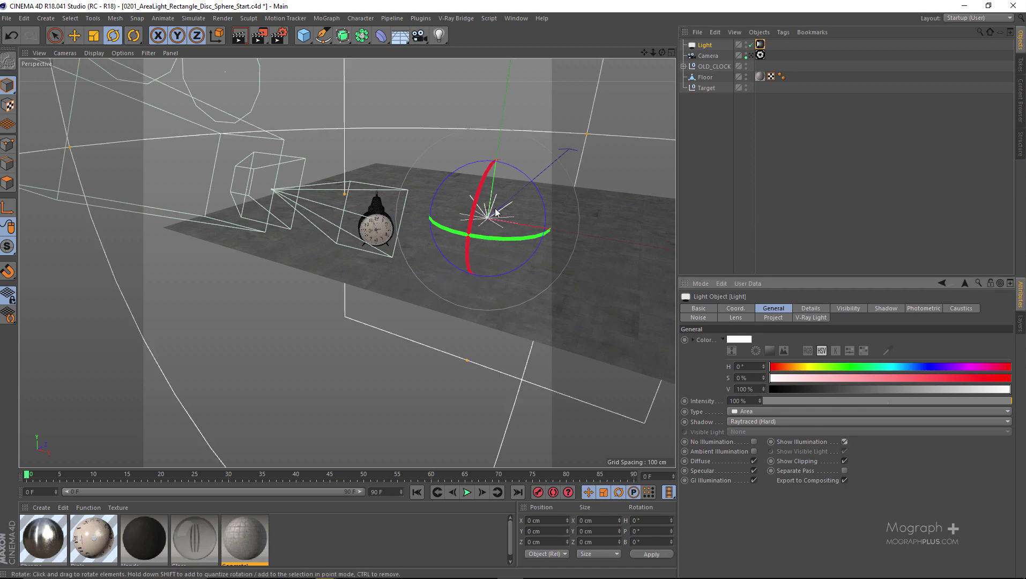
left_click_drag(496, 213, 381, 110, "alt")
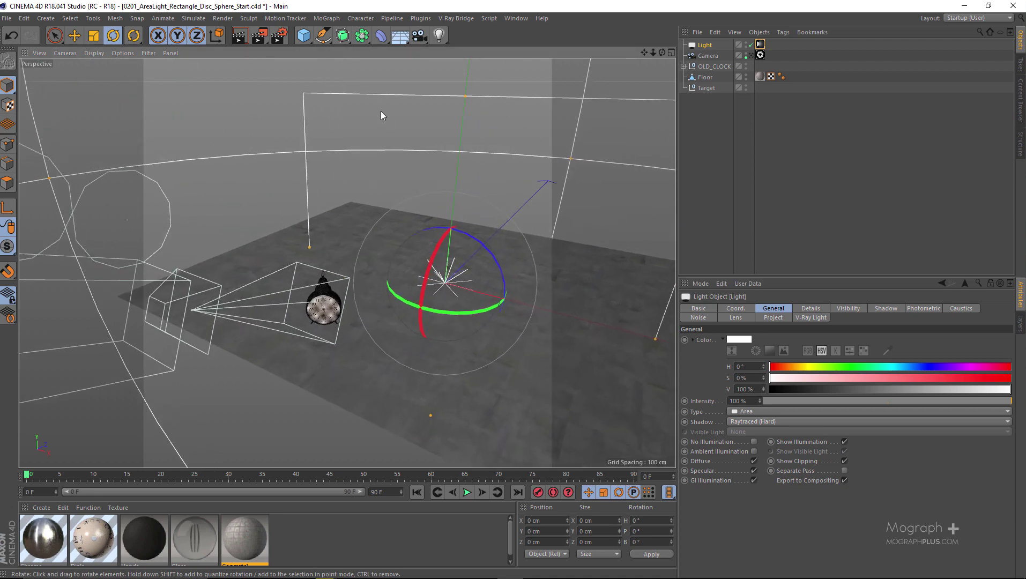
left_click(844, 441)
left_click(845, 441)
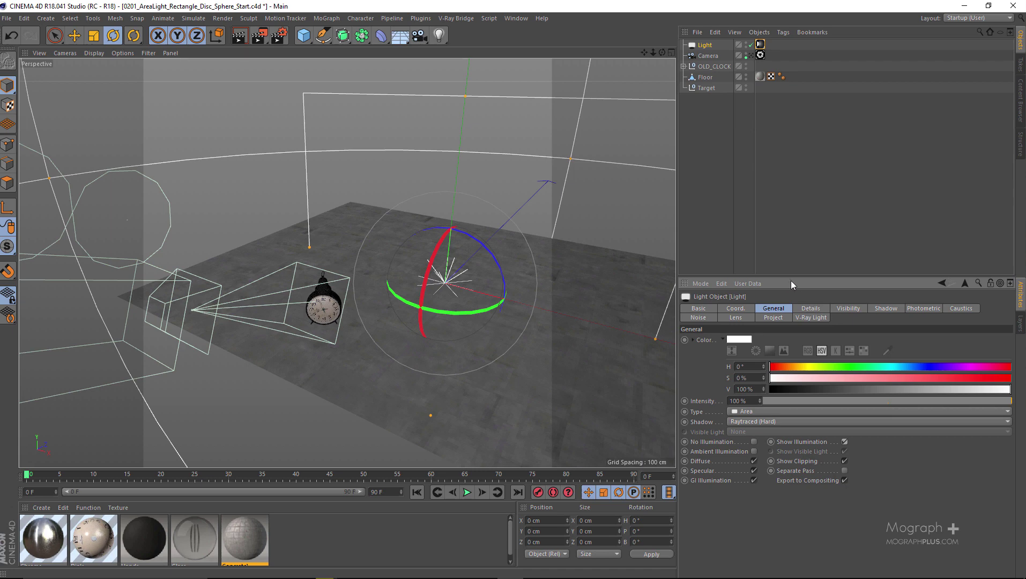
Step: Set the area light's Size X and Size Y to 25 cm in its V-Ray Light tag
left_click_drag(417, 242, 441, 231, "alt")
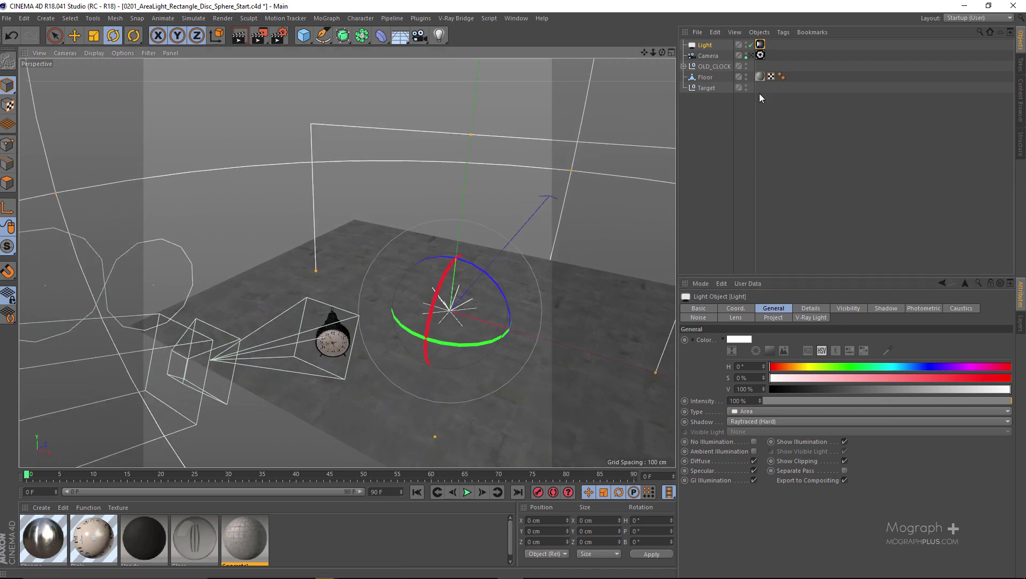
left_click(760, 44)
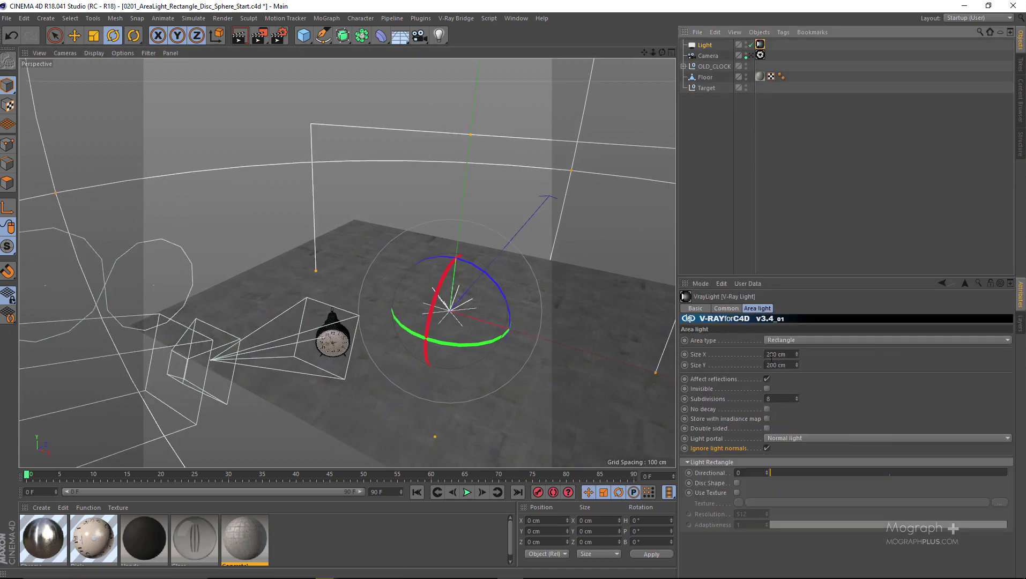
double_click(775, 356)
type("25")
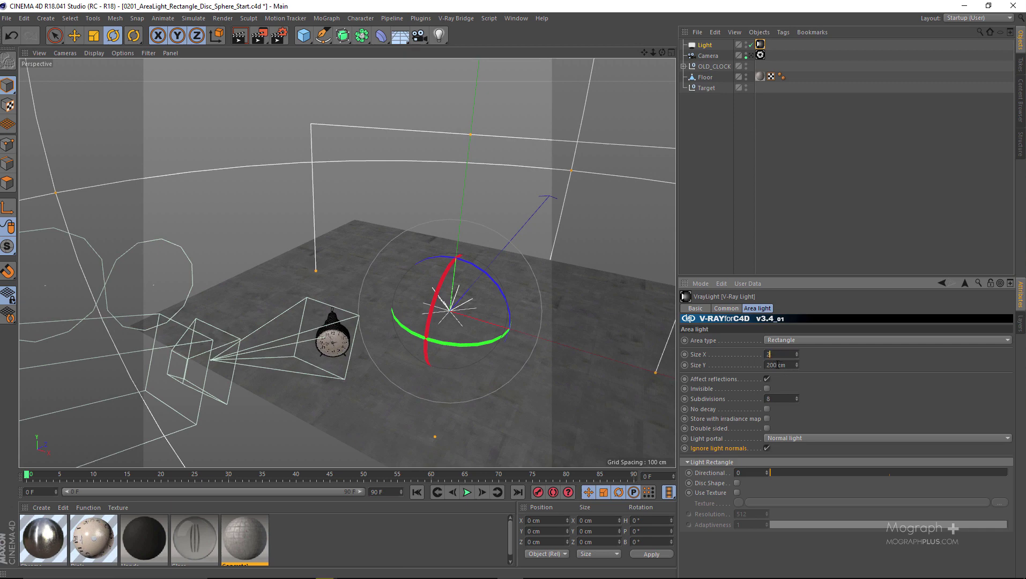
double_click(775, 362)
type("25")
key("Return")
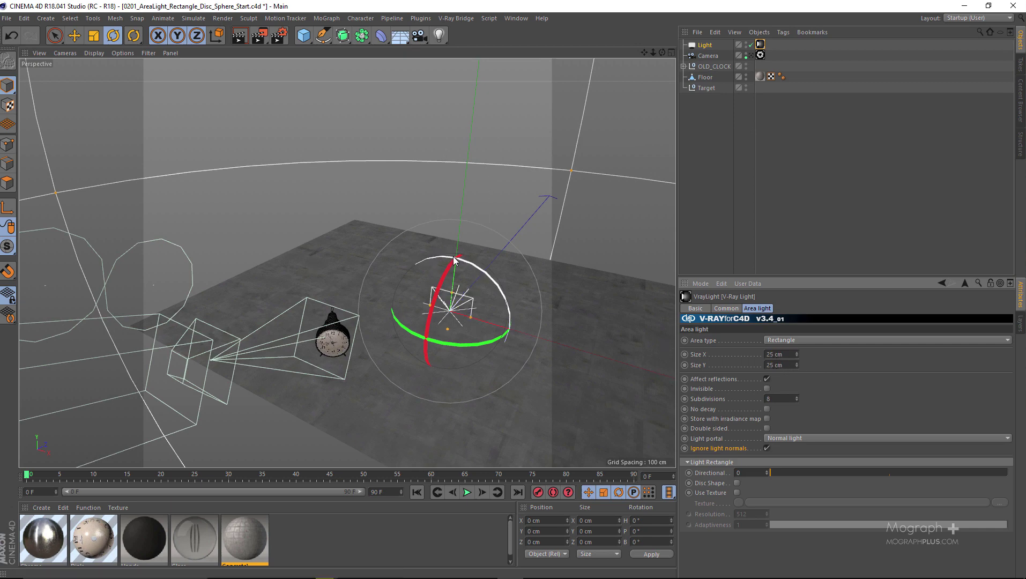
Step: Move the light forward and up near the clock, to about Y 26.6 cm and Z -107 cm
key("e")
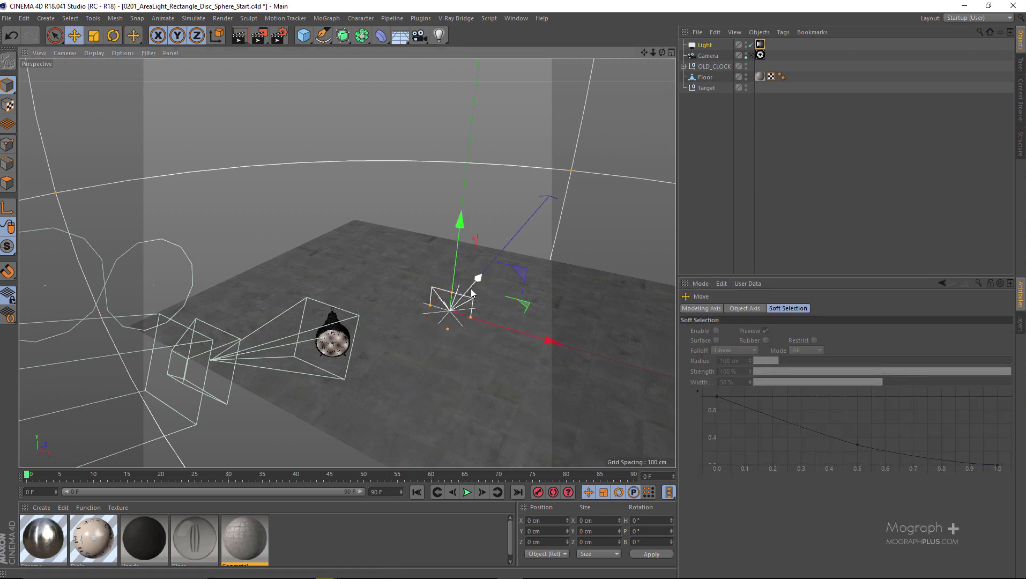
left_click_drag(471, 288, 351, 381)
middle_click_drag(394, 344, 456, 250, "alt")
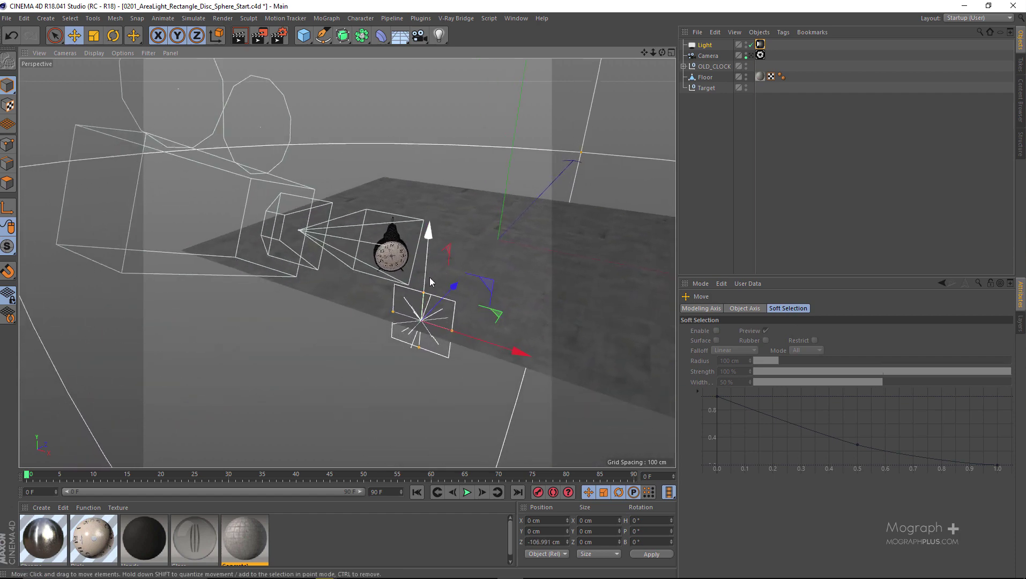
left_click_drag(427, 260, 433, 169)
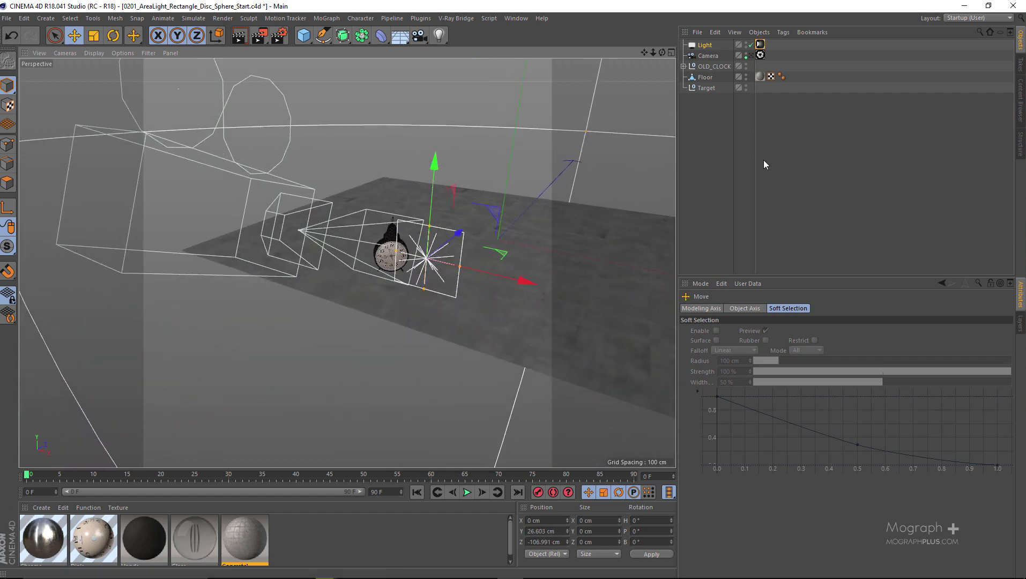
Step: Add a CINEMA 4D Target tag to the light
right_click(700, 45)
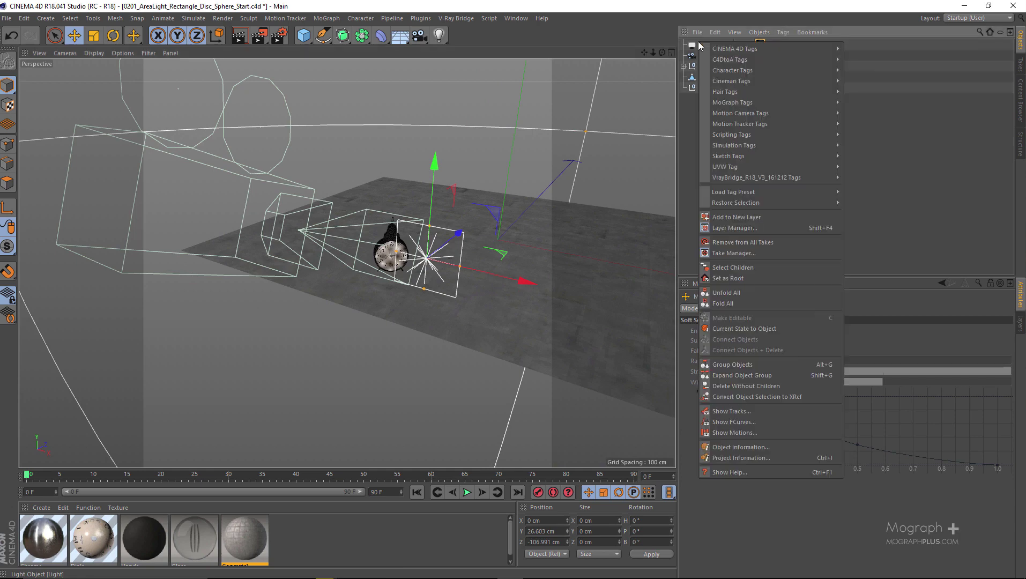
mouse_move(742, 50)
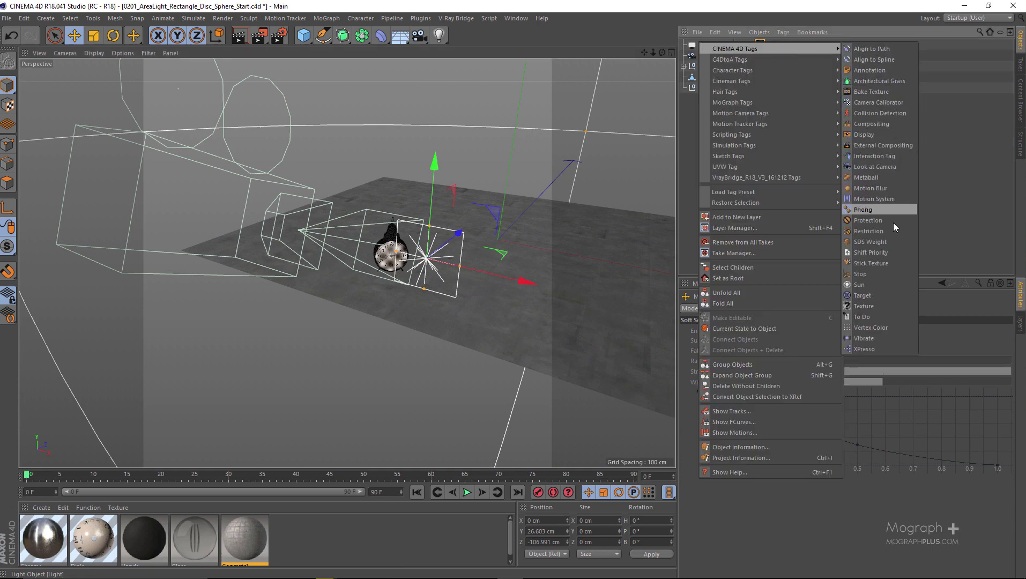
left_click(900, 292)
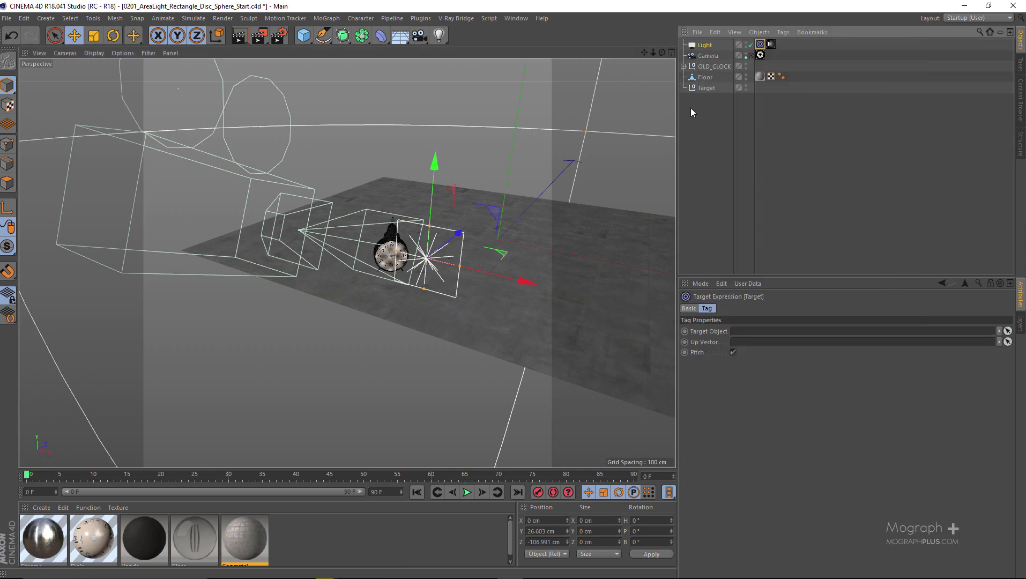
Step: Assign the Target null as the Target Object of the light's Target tag
left_click(704, 88)
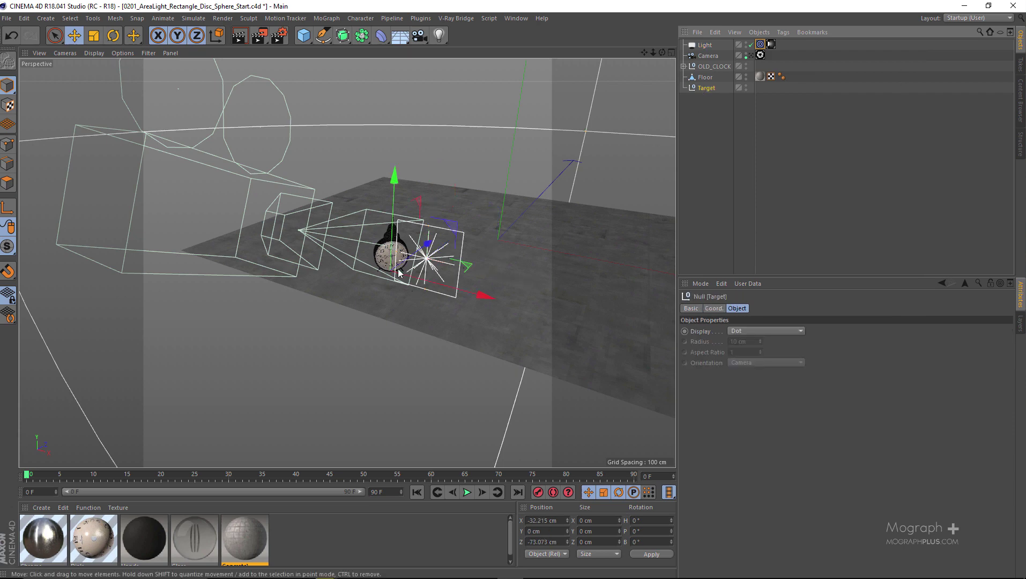
left_click(760, 44)
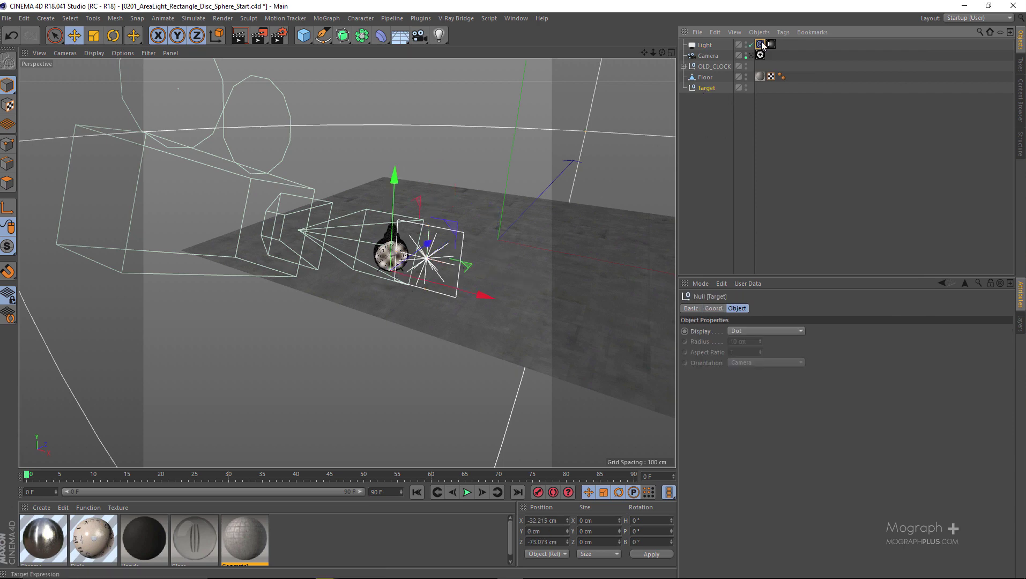
left_click_drag(701, 92, 753, 333)
left_click_drag(460, 289, 408, 286)
Step: Move the light out to the side of the clock and up, to about X -98 cm, Y 70 cm and Z -131 cm
left_click(705, 45)
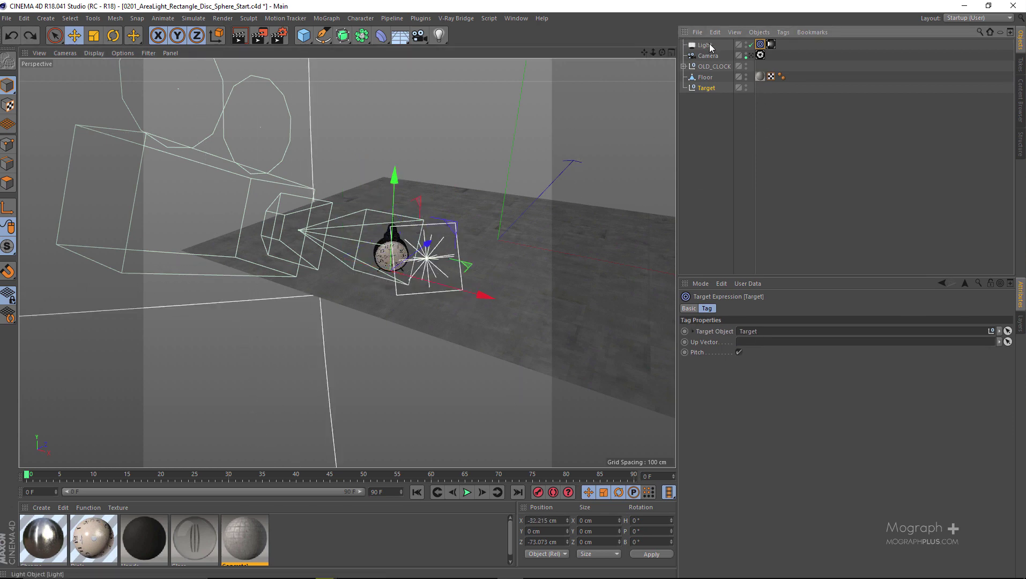
left_click_drag(510, 251, 299, 287)
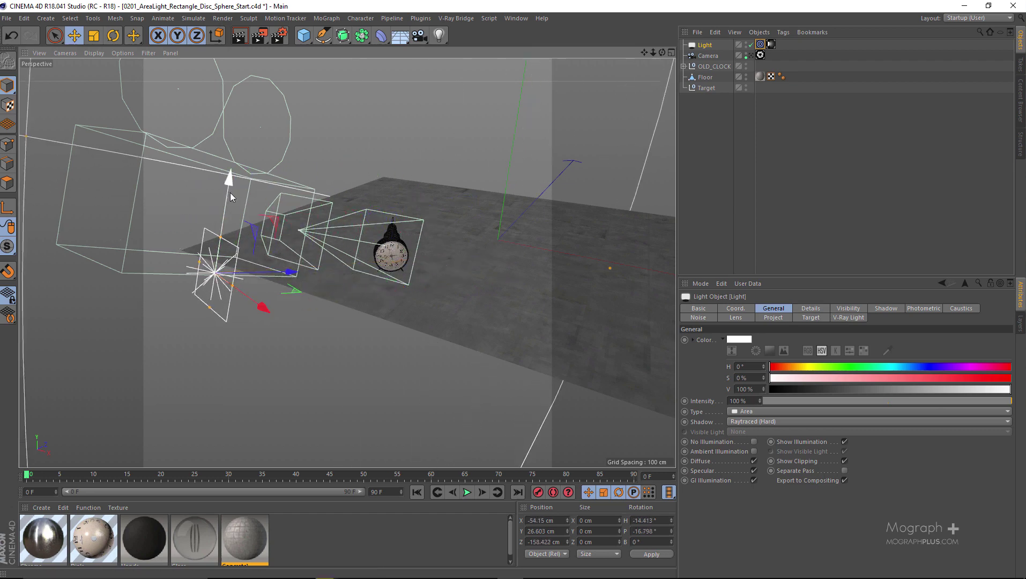
left_click_drag(229, 190, 257, 129)
left_click_drag(244, 166, 347, 260, "alt")
left_click_drag(468, 265, 199, 288)
left_click_drag(180, 197, 178, 178)
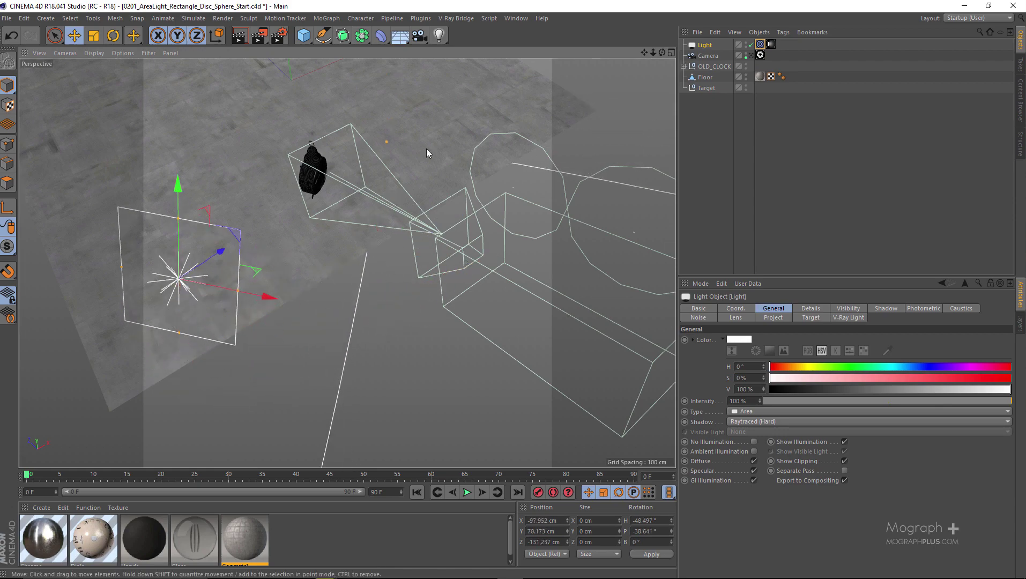
Step: Lower the light to about X -84 cm, Y 28.4 cm and Z -116 cm, and look through the scene camera
right_click_drag(427, 149, 346, 261, "alt")
left_click_drag(346, 261, 451, 189, "alt")
middle_click_drag(451, 189, 385, 235, "alt")
left_click_drag(385, 236, 398, 220, "alt")
scroll(397, 220, "up", 3)
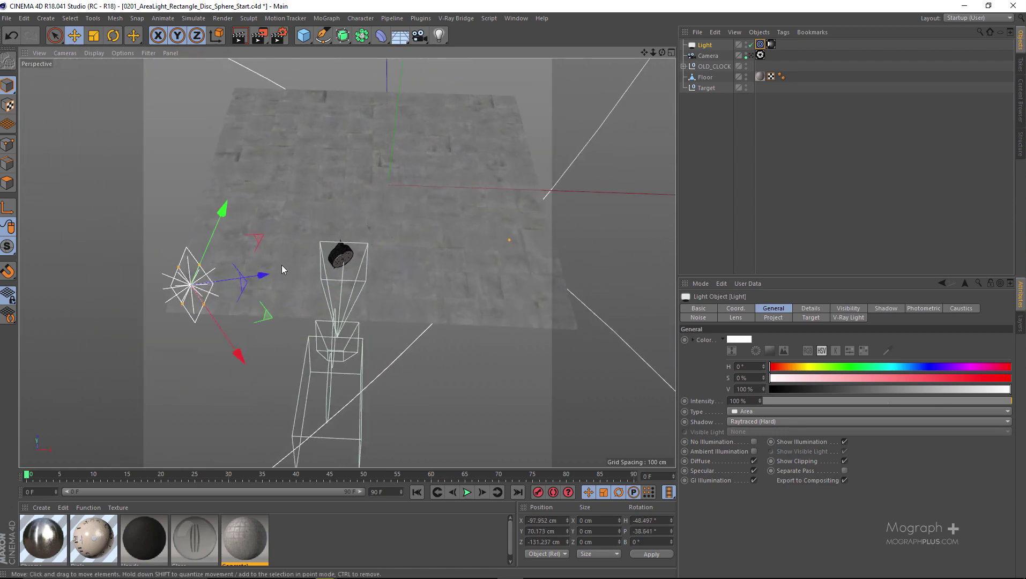
left_click_drag(280, 266, 294, 189)
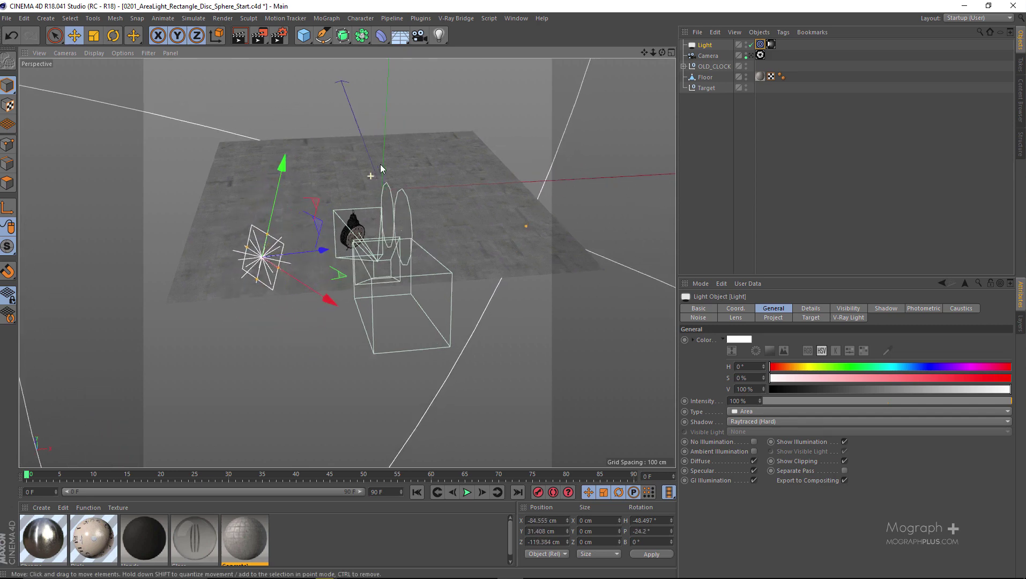
left_click_drag(378, 169, 320, 211, "alt")
left_click_drag(258, 253, 316, 262)
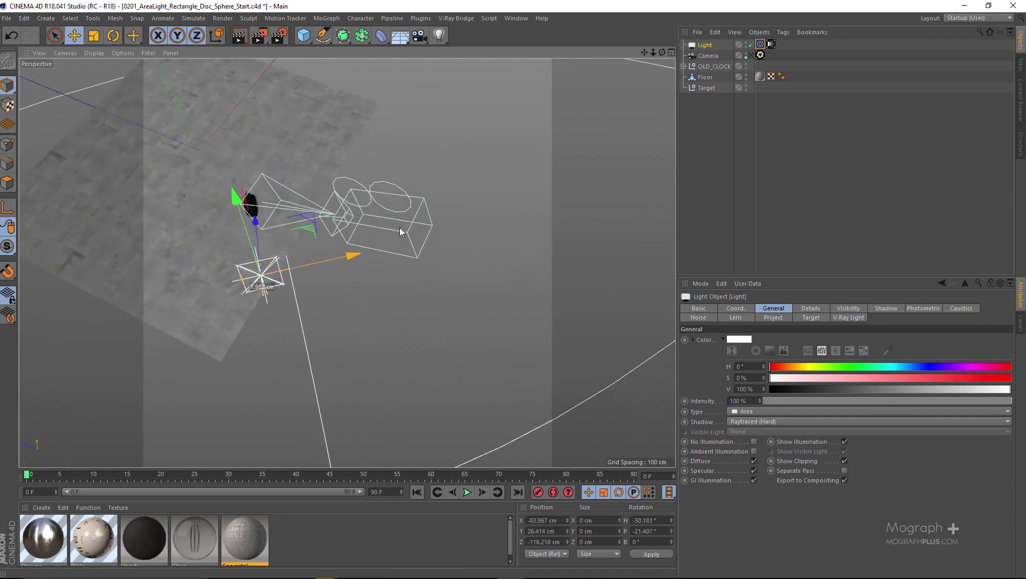
left_click(751, 56)
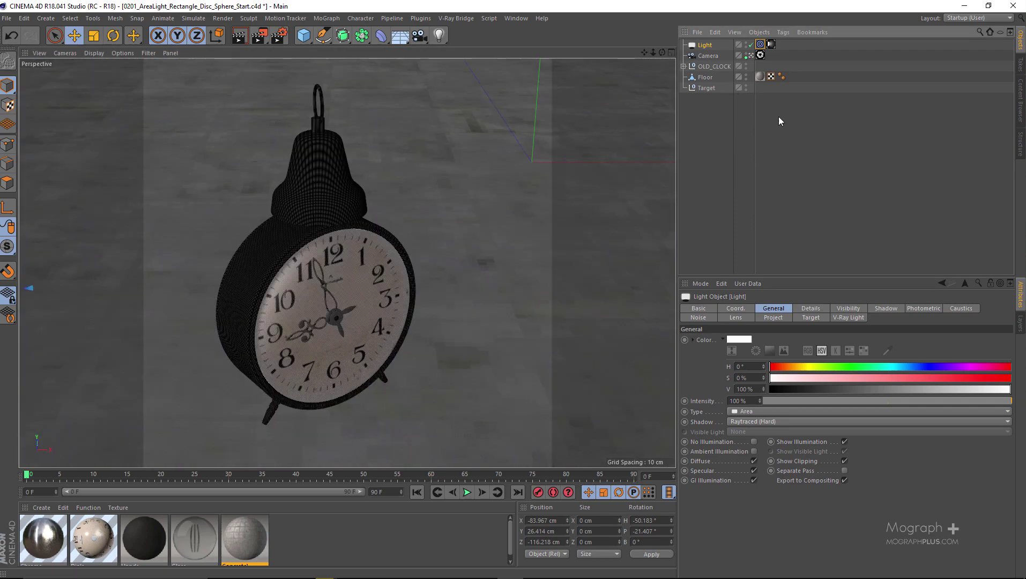
Step: Enable Material Override in the V-Ray Bridge render options, expand its settings to check them, and close the render settings
left_click(770, 44)
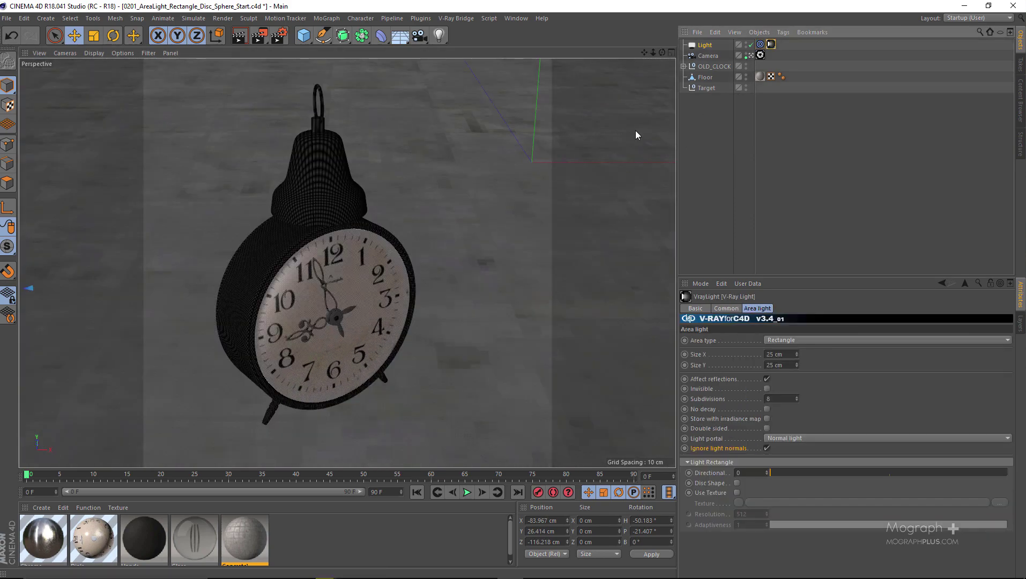
left_click(280, 37)
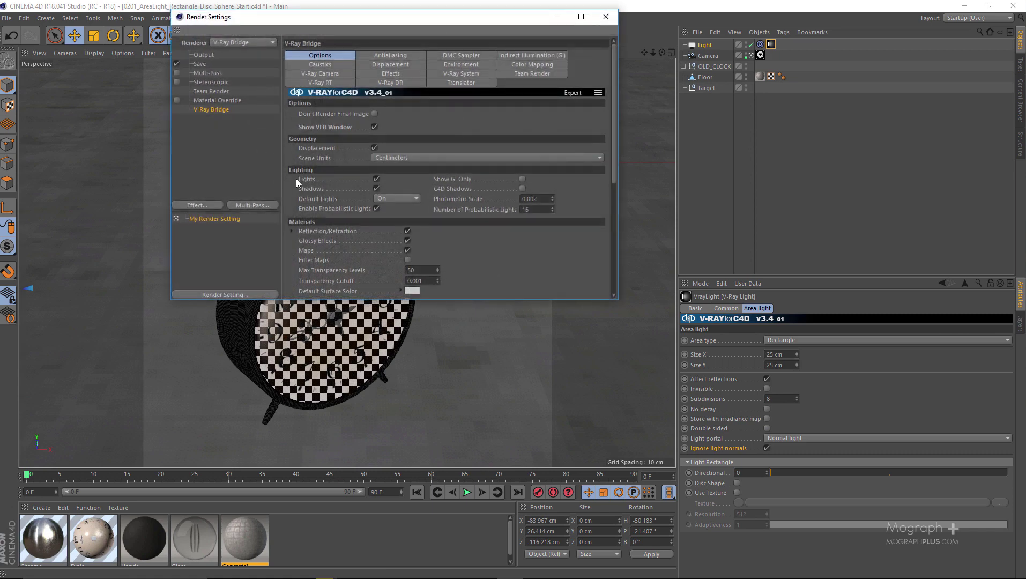
scroll(391, 225, "down", 3)
left_click(407, 221)
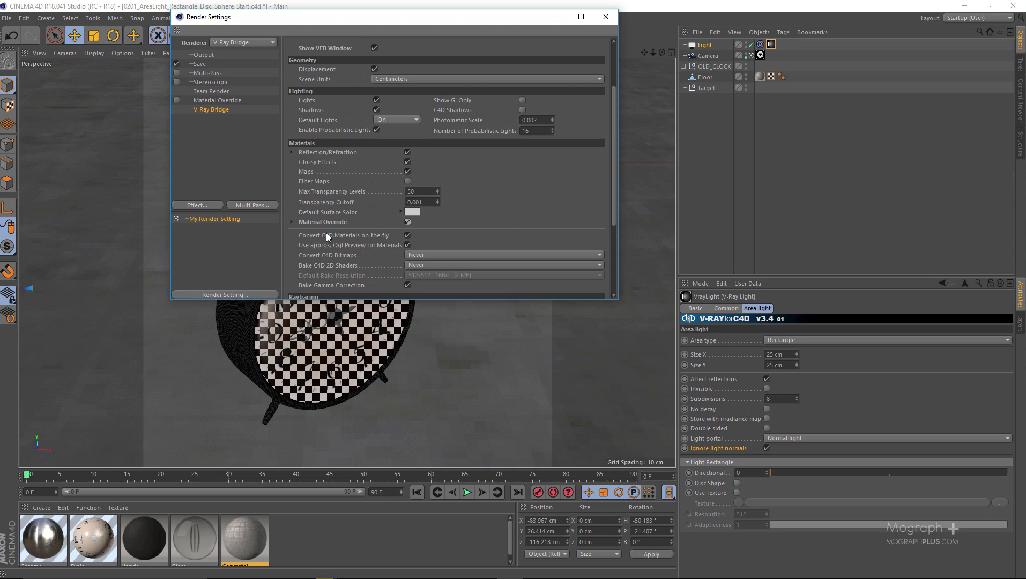
left_click(292, 222)
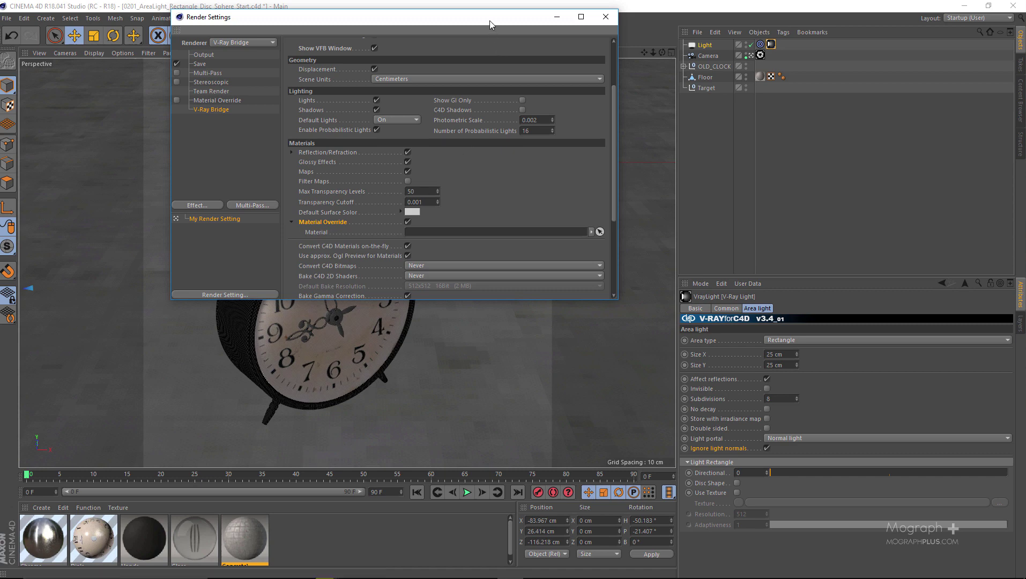
left_click_drag(490, 19, 533, 119)
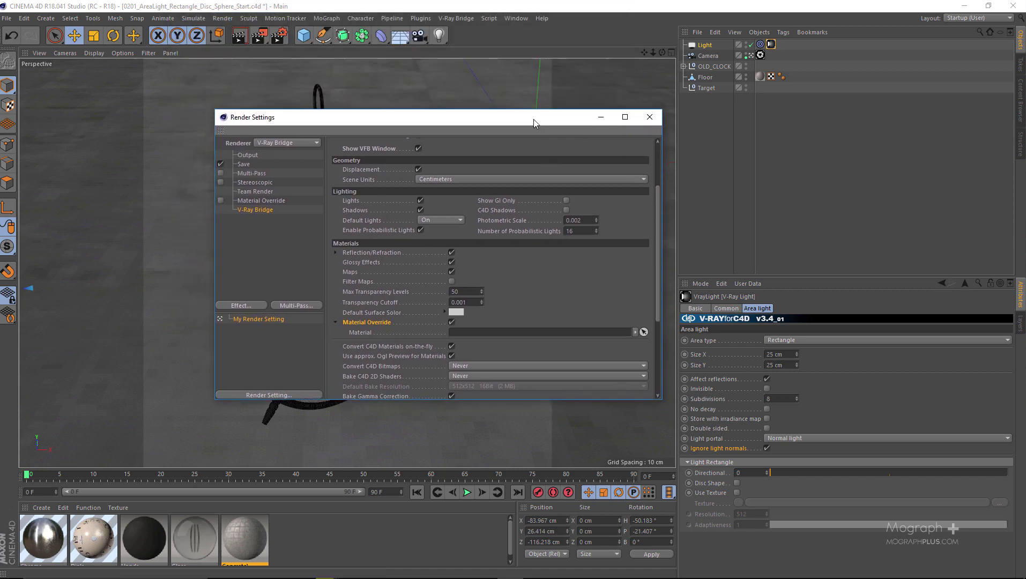
scroll(407, 306, "up", 3)
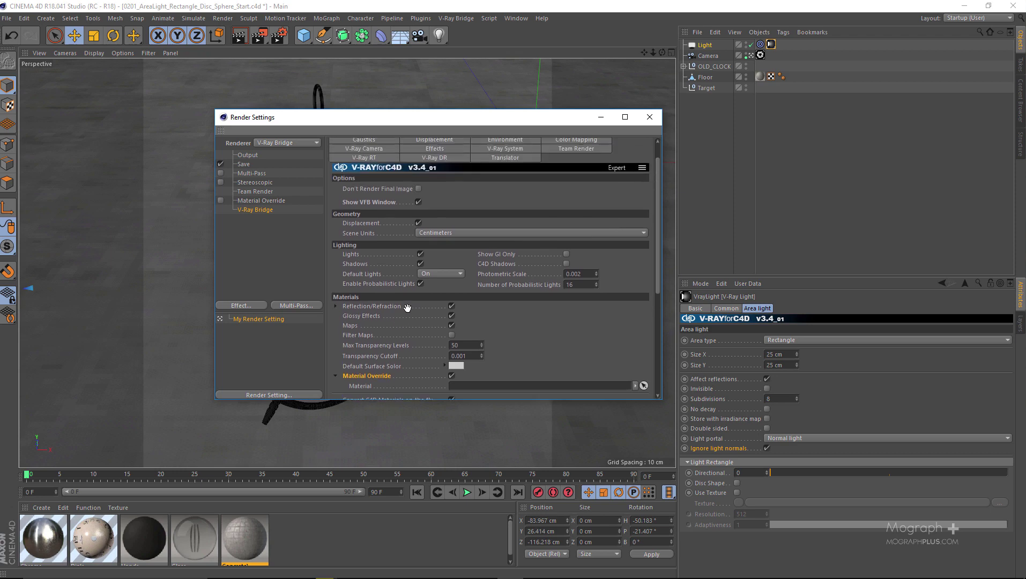
scroll(407, 307, "up", 2)
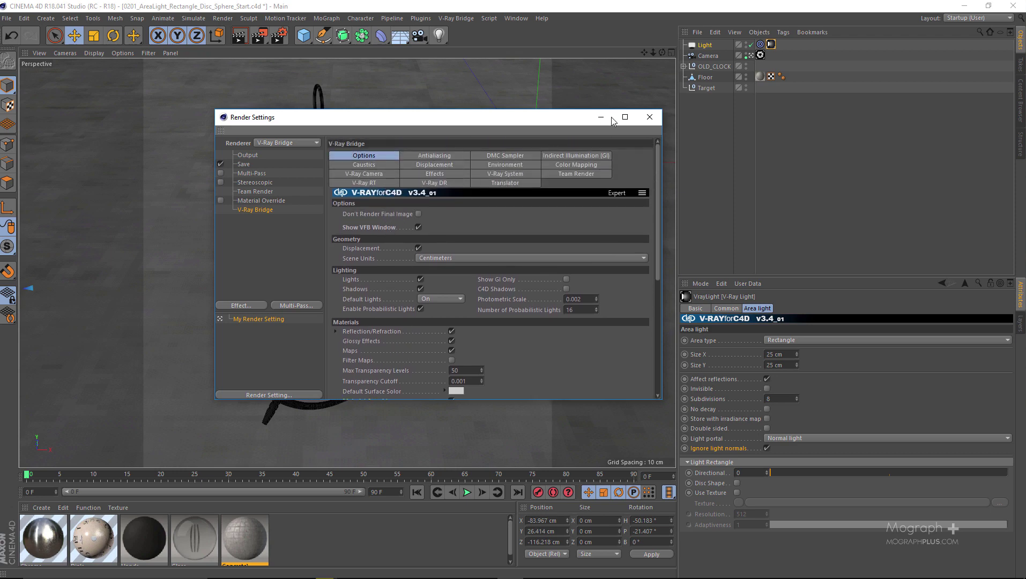
left_click(648, 117)
Step: Start the V-Ray IPR interactive render and move the separate frame buffer window out of the way
left_click(460, 19)
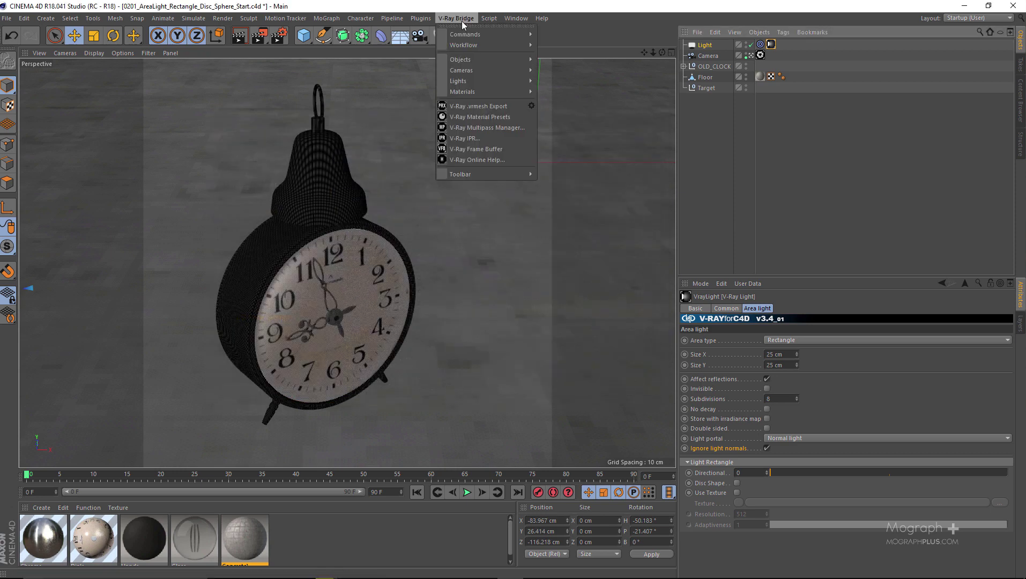
left_click(490, 138)
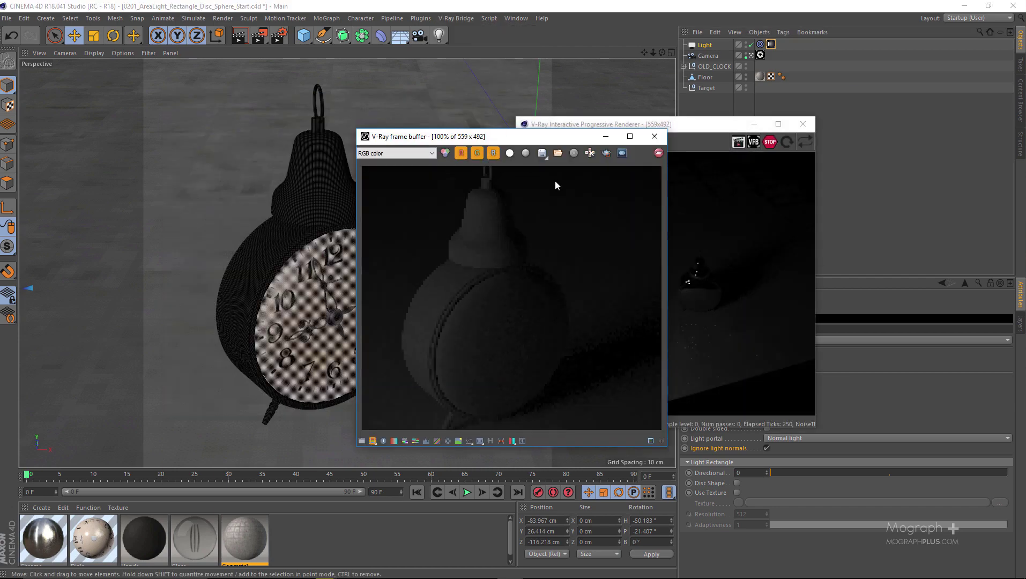
left_click(752, 145)
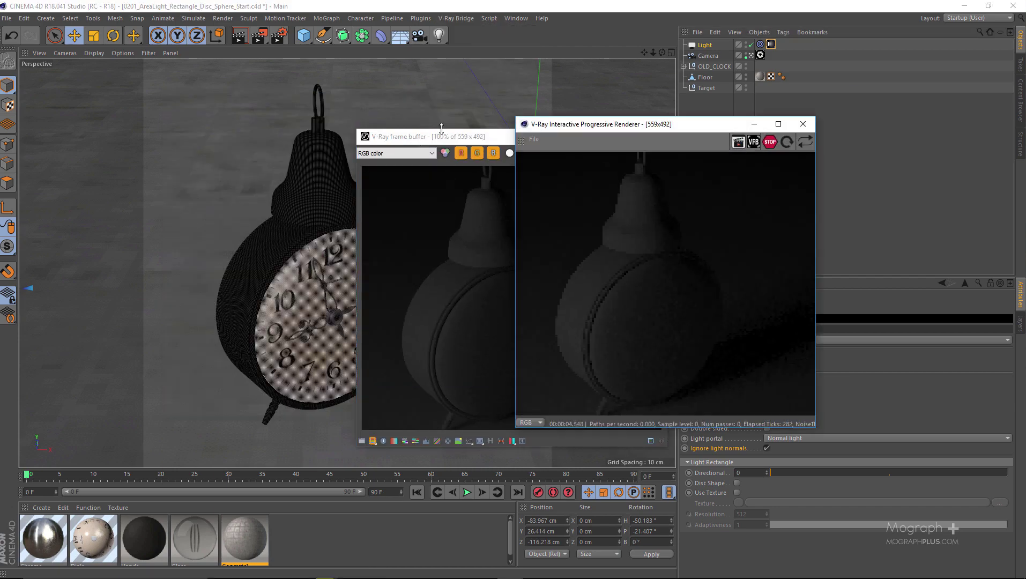
left_click(429, 140)
left_click_drag(429, 140, 325, 137)
left_click(551, 134)
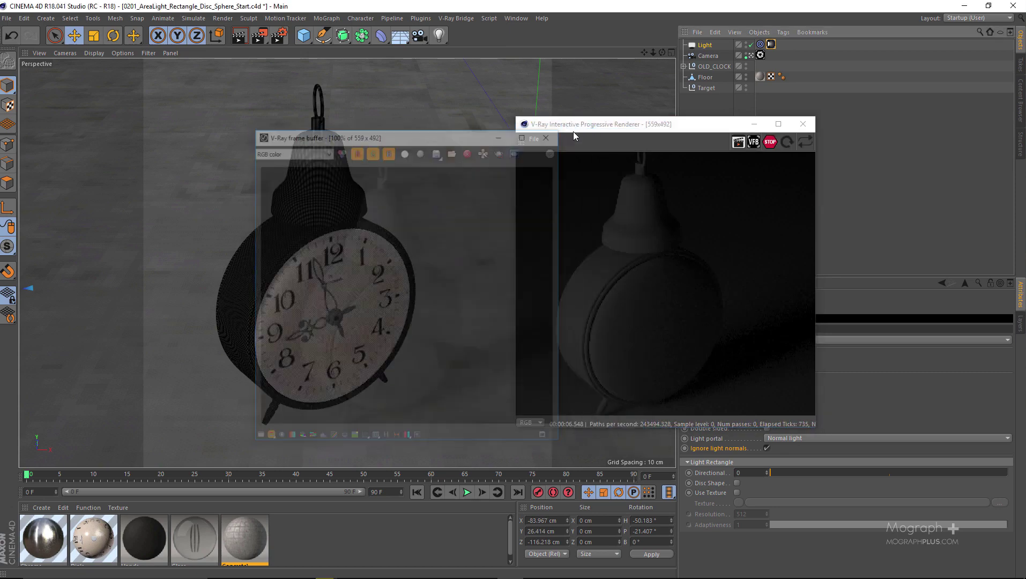
Step: Reposition and enlarge the interactive render window to about 650x733 so the whole clock fits, restarting the render
left_click_drag(616, 129, 316, 90)
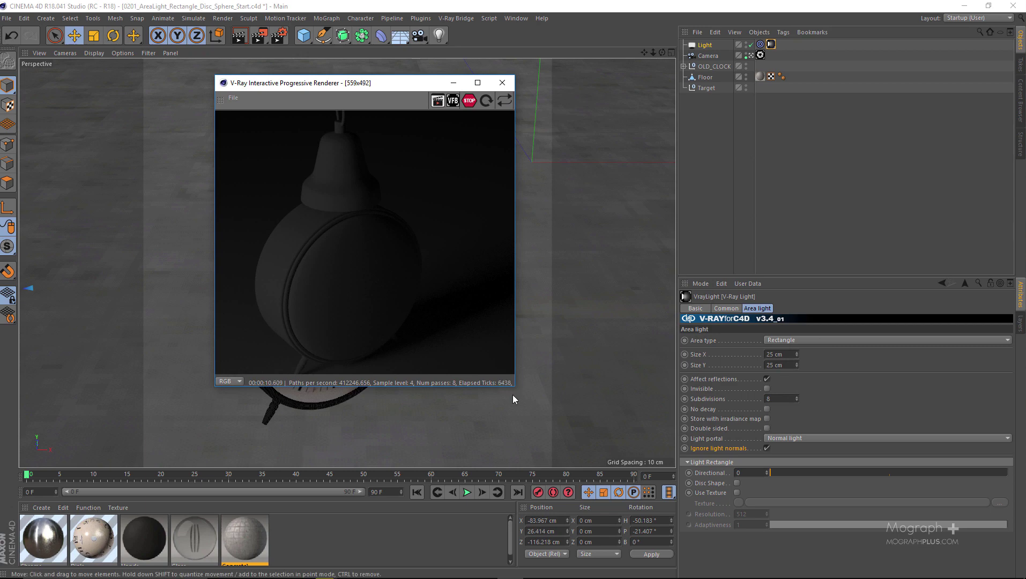
left_click_drag(513, 388, 546, 435)
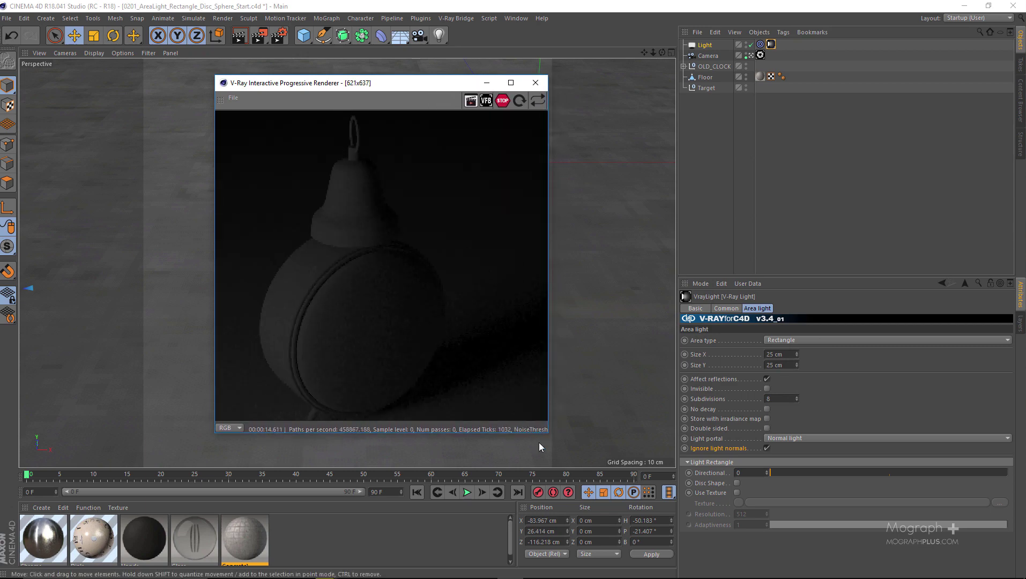
left_click_drag(547, 434, 560, 464)
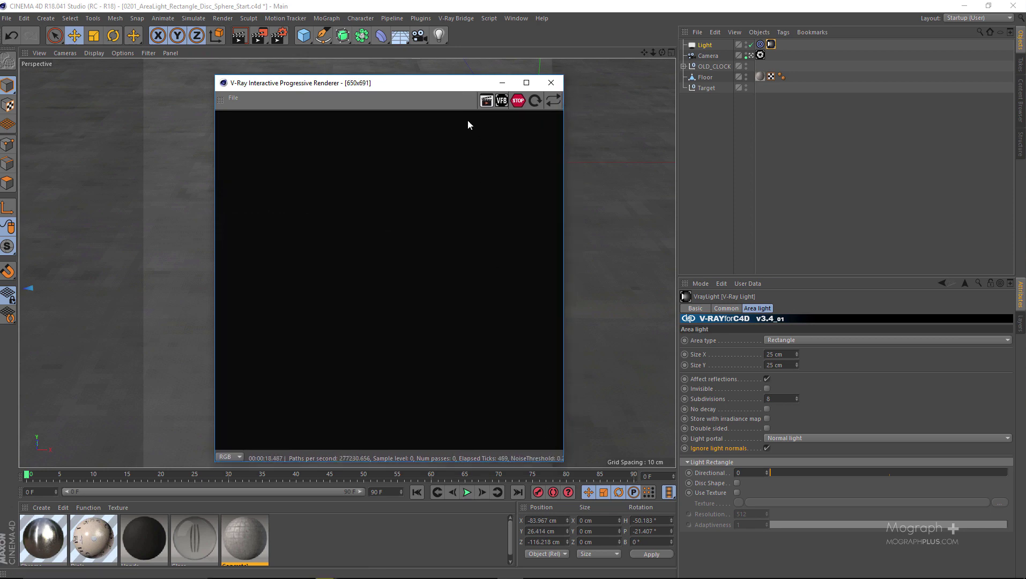
left_click_drag(421, 87, 417, 81)
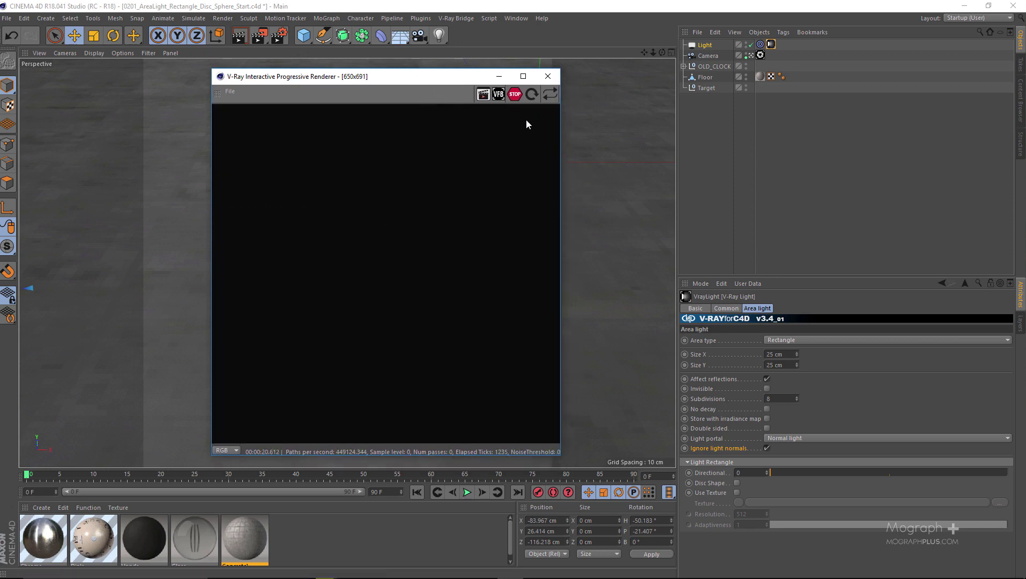
left_click(531, 95)
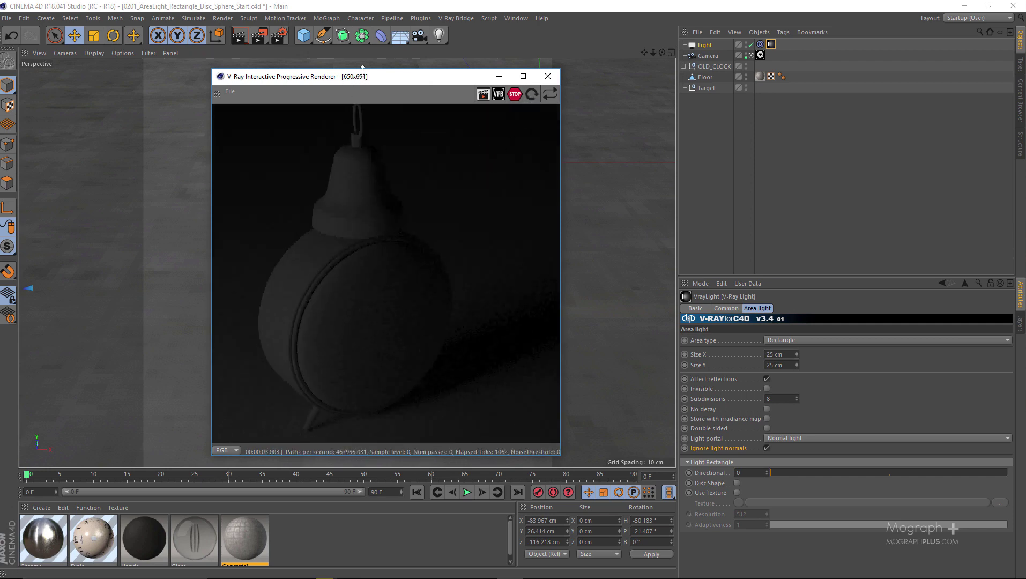
left_click_drag(366, 68, 366, 46)
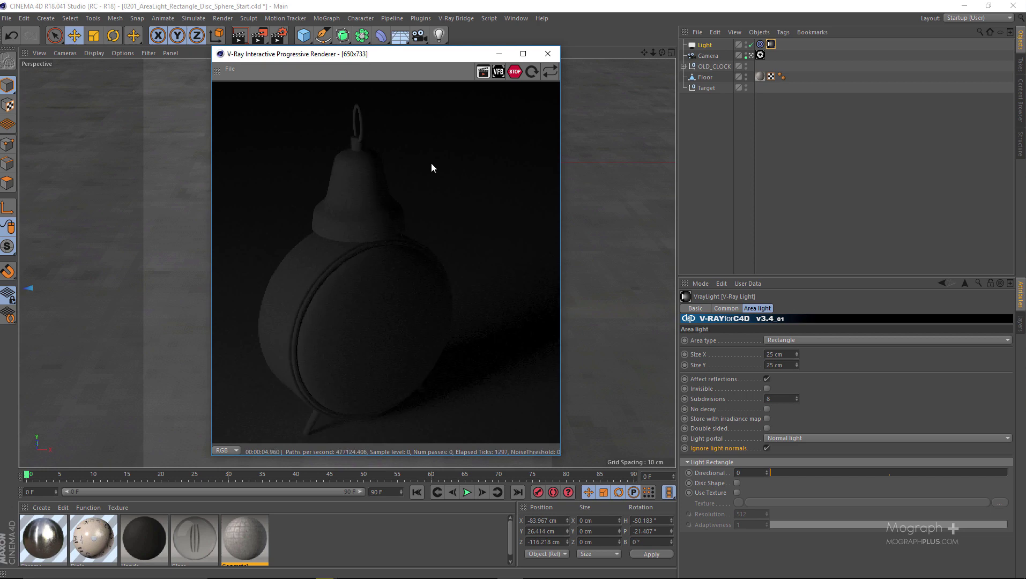
Step: Examine the Light type choices and the Area type choices in the light's V-Ray Light tag
left_click(771, 46)
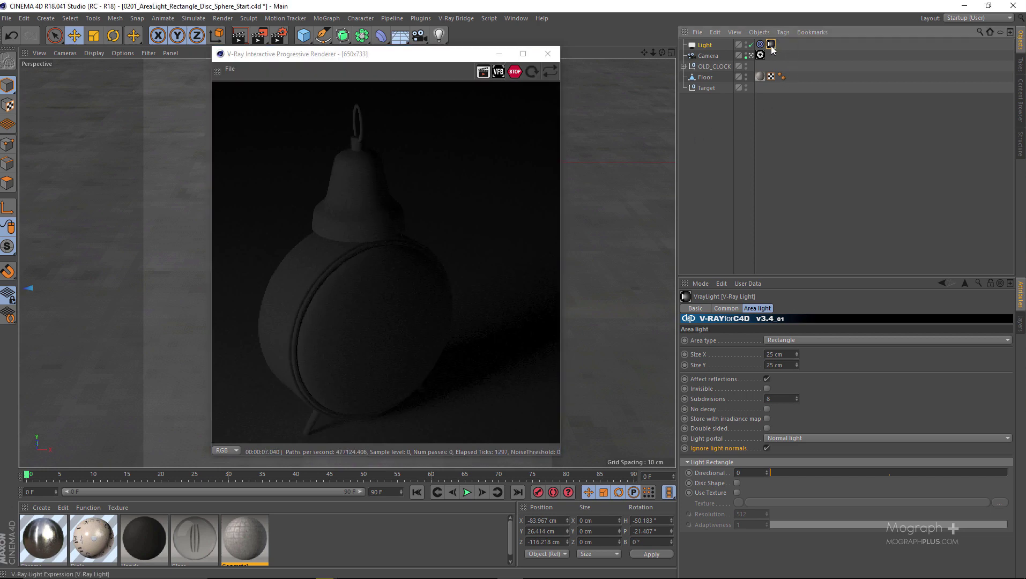
left_click_drag(794, 277, 794, 199)
left_click(728, 231)
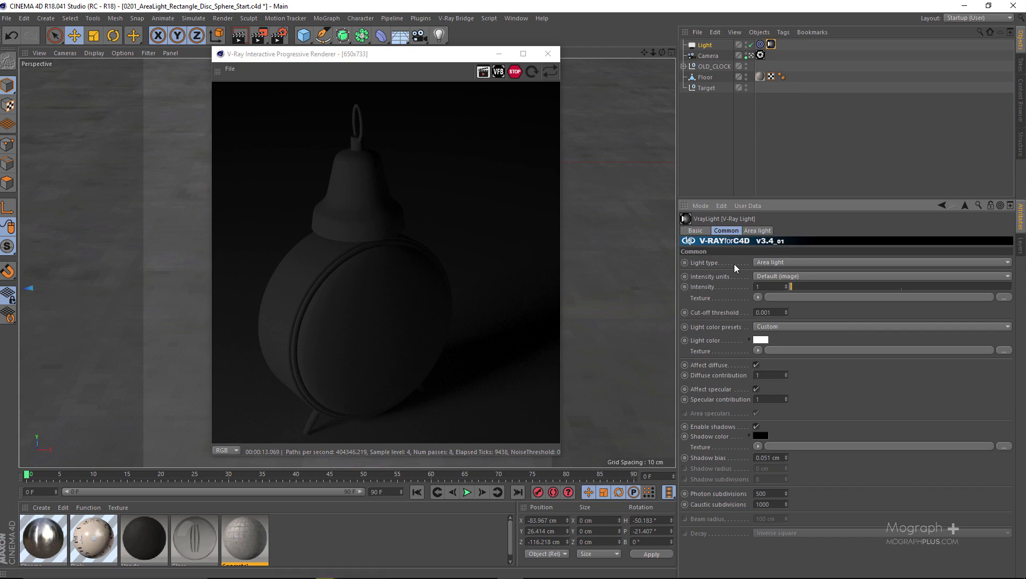
left_click(786, 263)
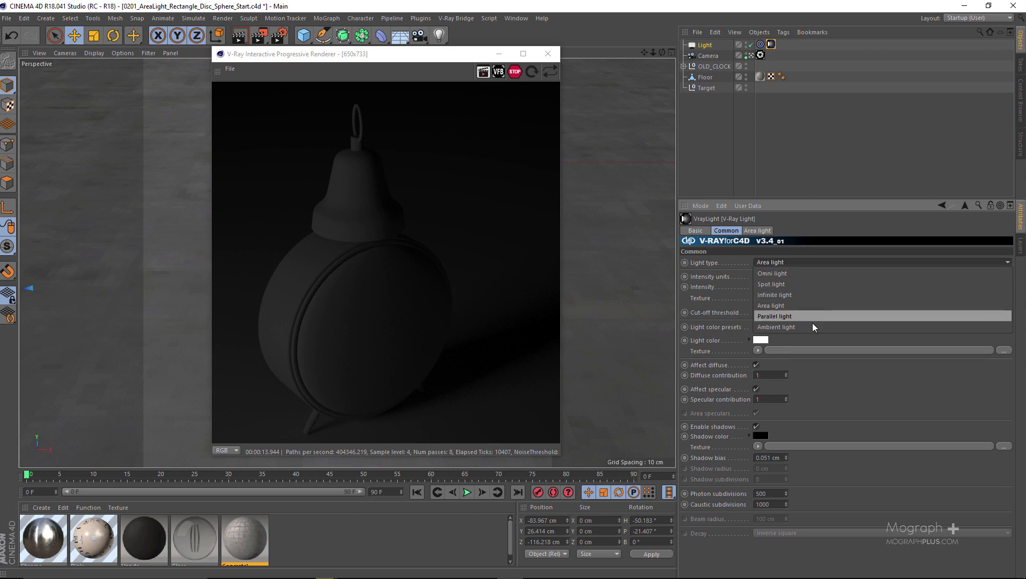
left_click(728, 264)
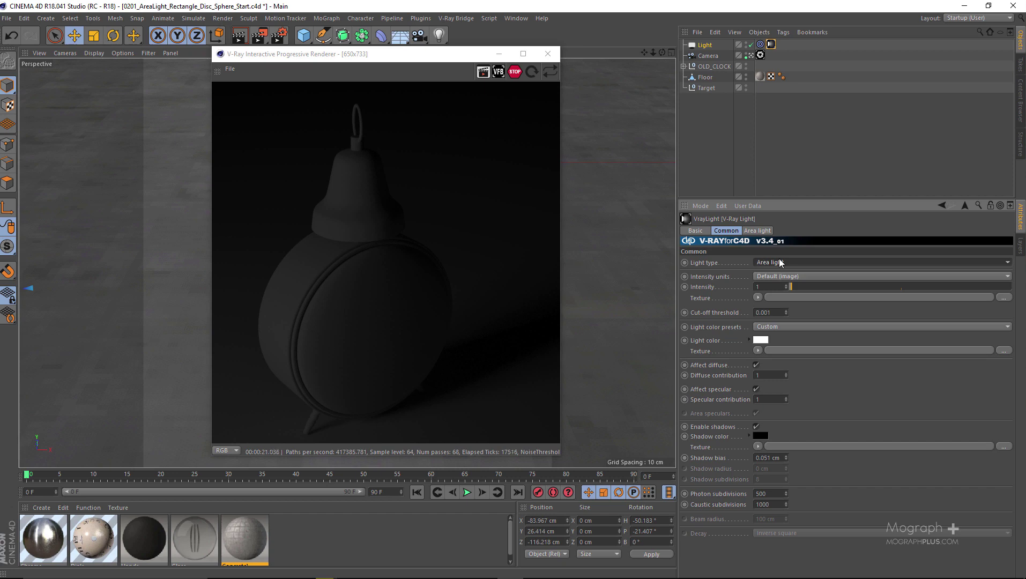
left_click(752, 230)
left_click(812, 263)
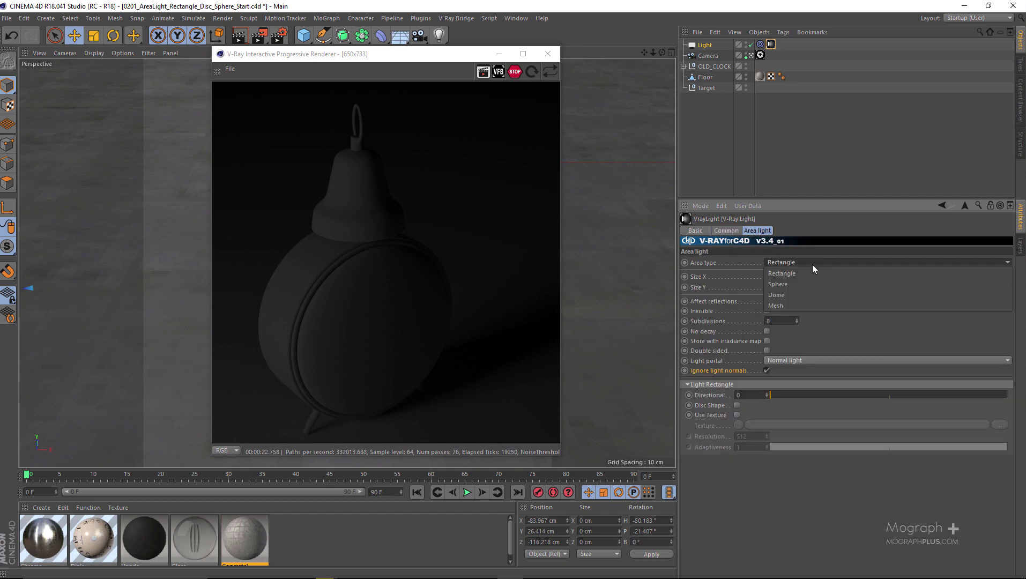
Step: Raise the V-Ray light's common Intensity in stages to 5, 10 and finally 50 while the interactive render updates
left_click(724, 231)
left_click(724, 231)
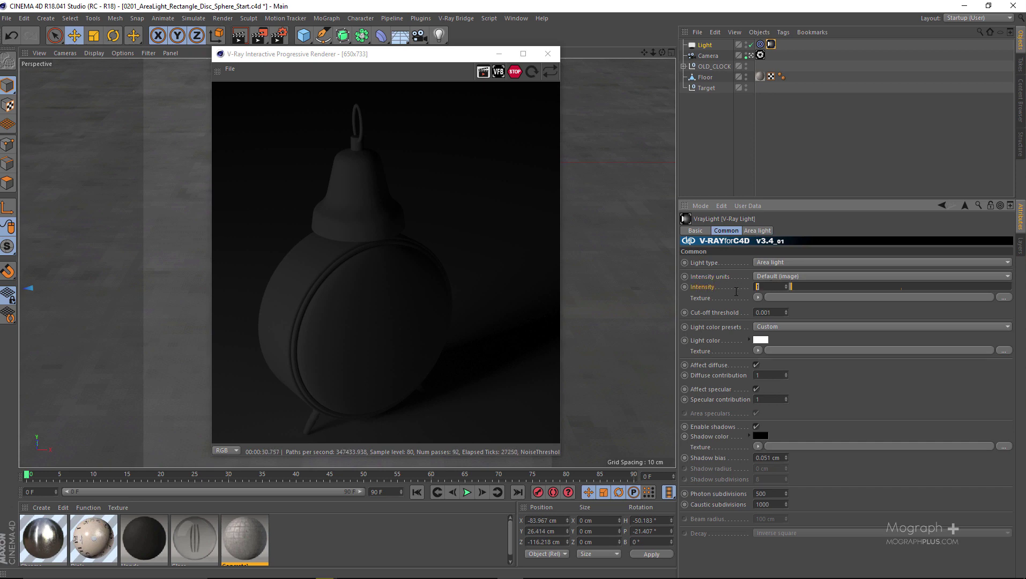
key("Return")
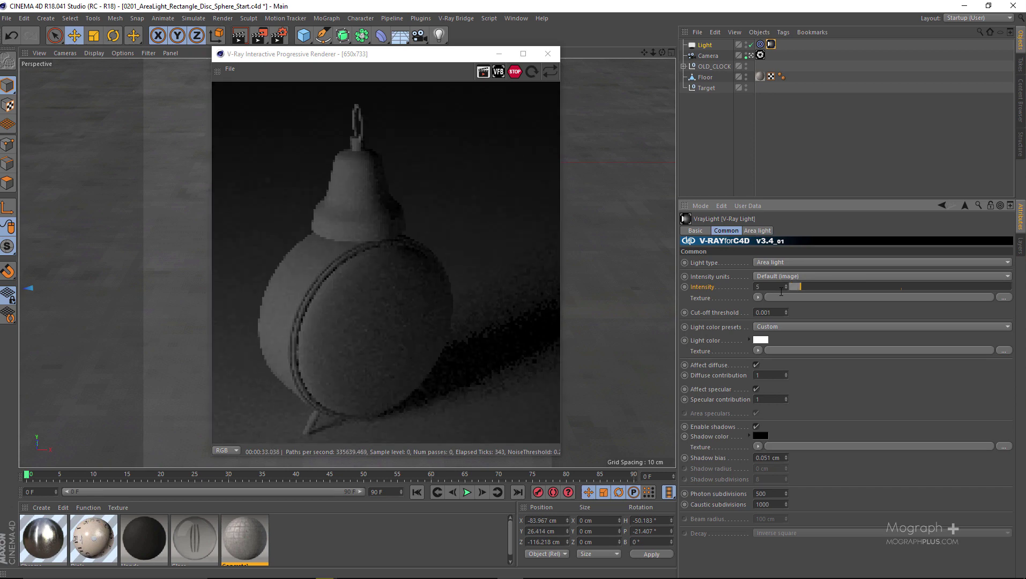
type("0")
key("Return")
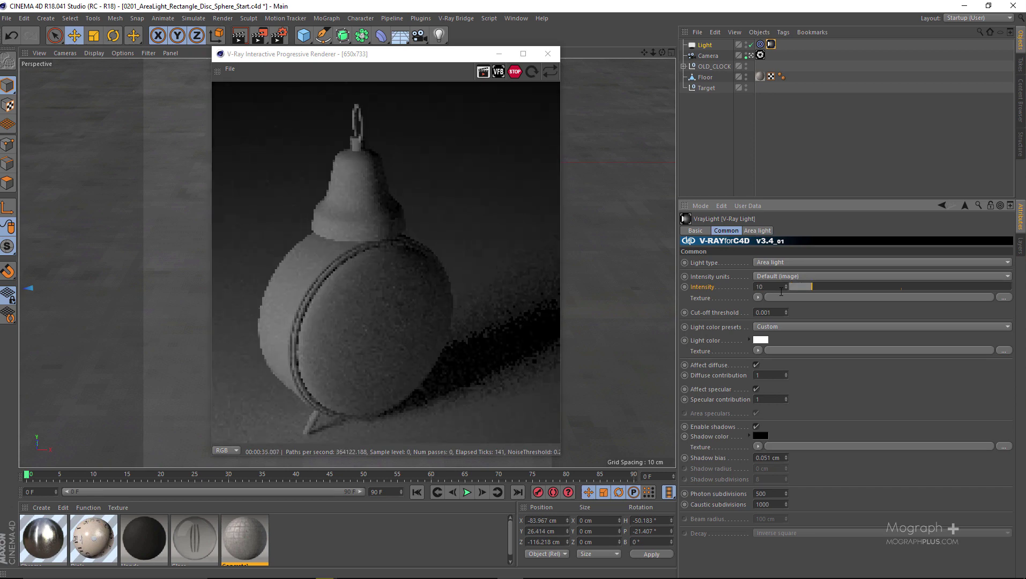
double_click(780, 289)
type("50")
key("Return")
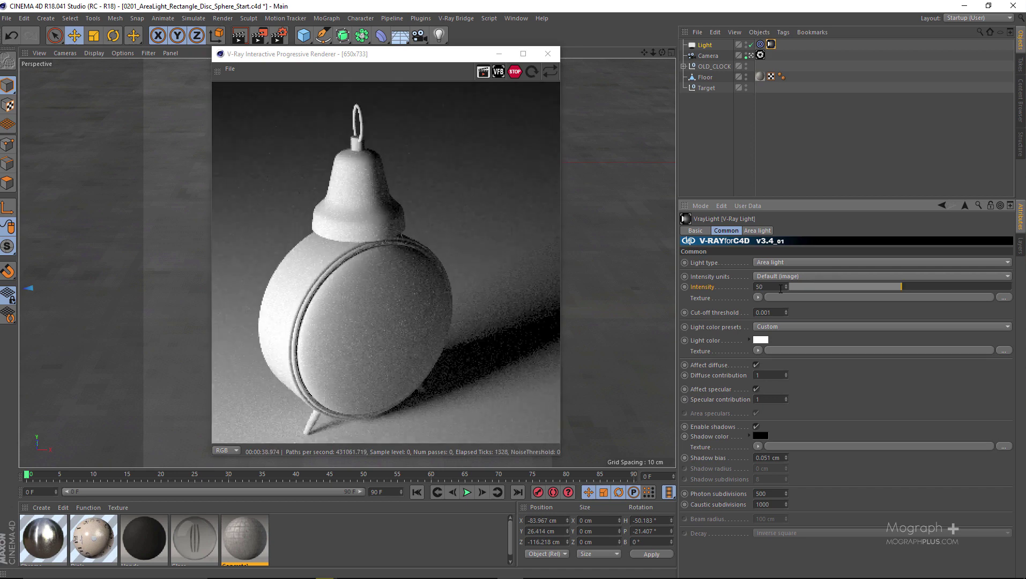
Step: Shift the interactive render window slightly and lower the V-Ray light's common Intensity to 10
mouse_move(441, 56)
left_mouse_down()
mouse_move(442, 162)
mouse_move(403, 73)
mouse_move(428, 52)
left_mouse_up()
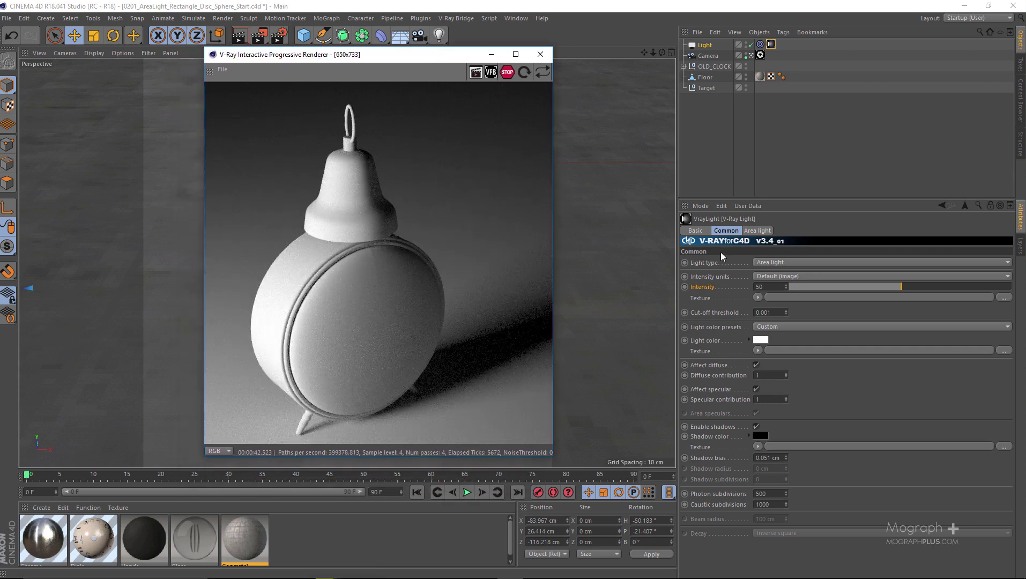
left_click(706, 288)
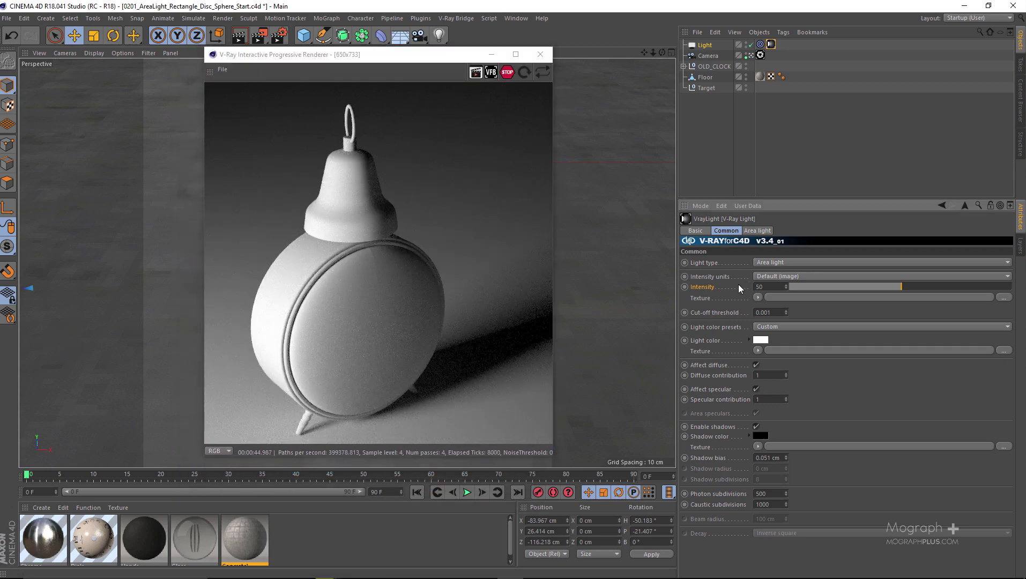
double_click(779, 286)
type("10")
key("Return")
Step: Examine the Intensity units choices of the V-Ray light, keeping Default (image)
left_click(709, 278)
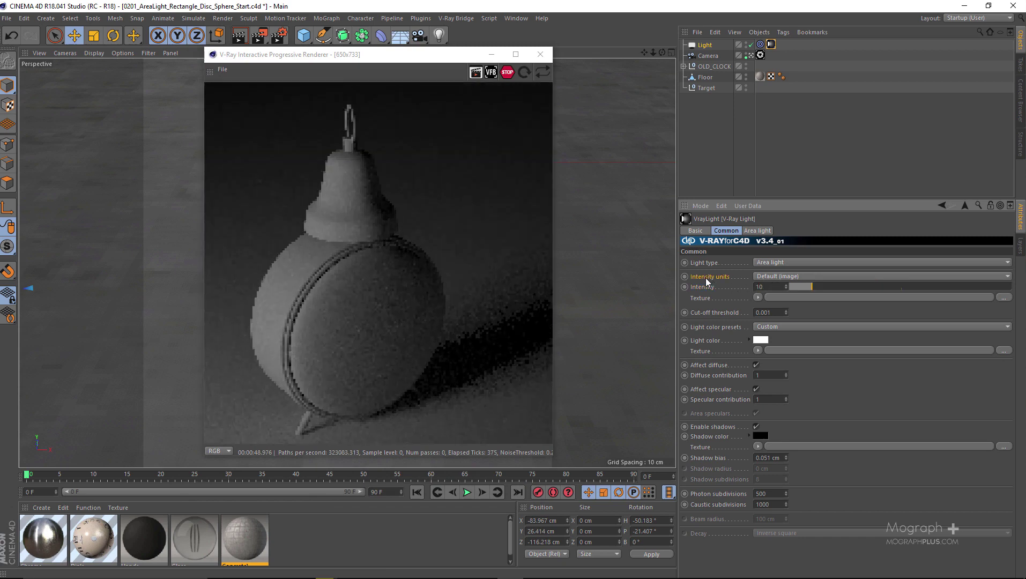
left_click(775, 275)
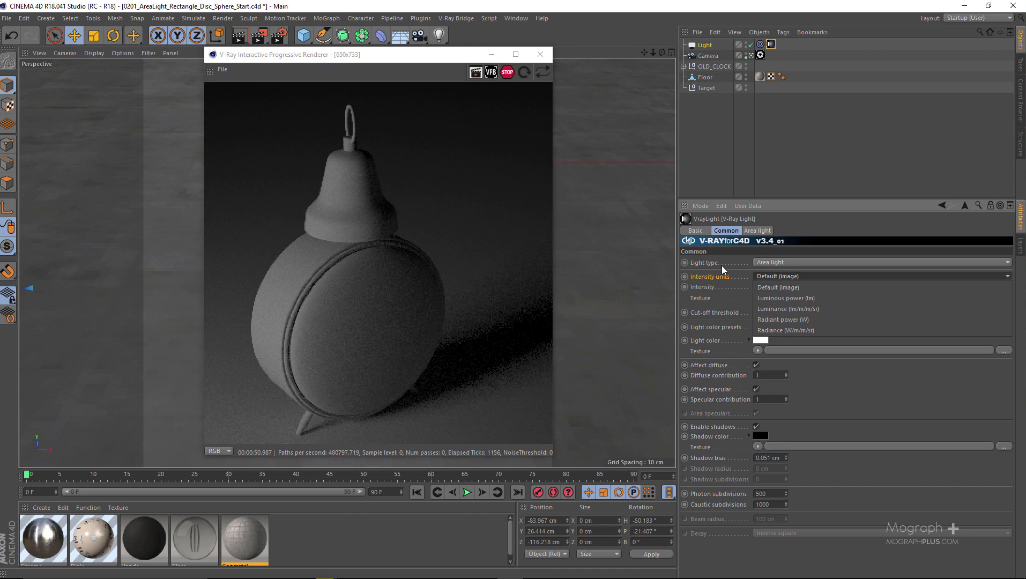
left_click(715, 282)
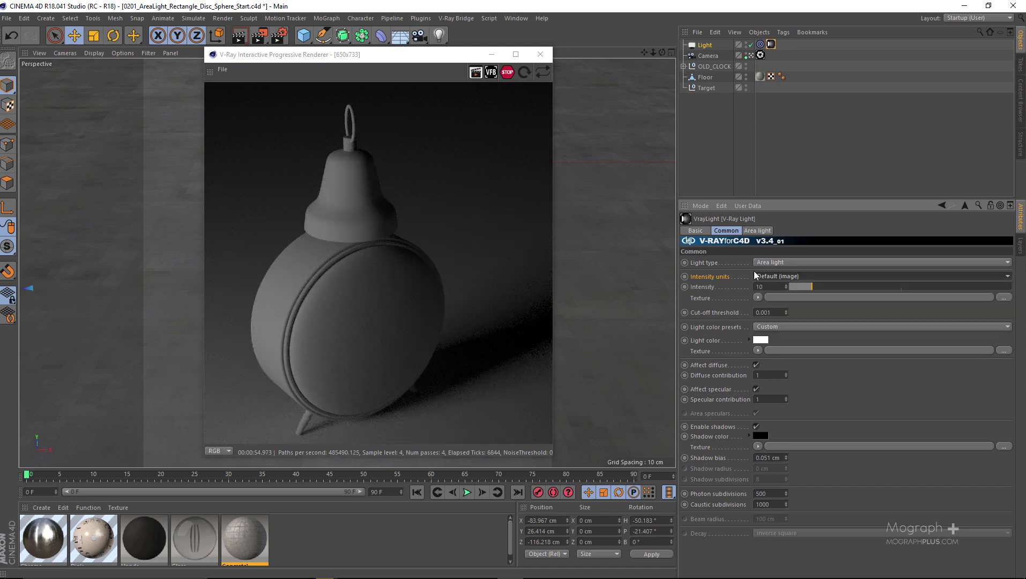
left_click(790, 276)
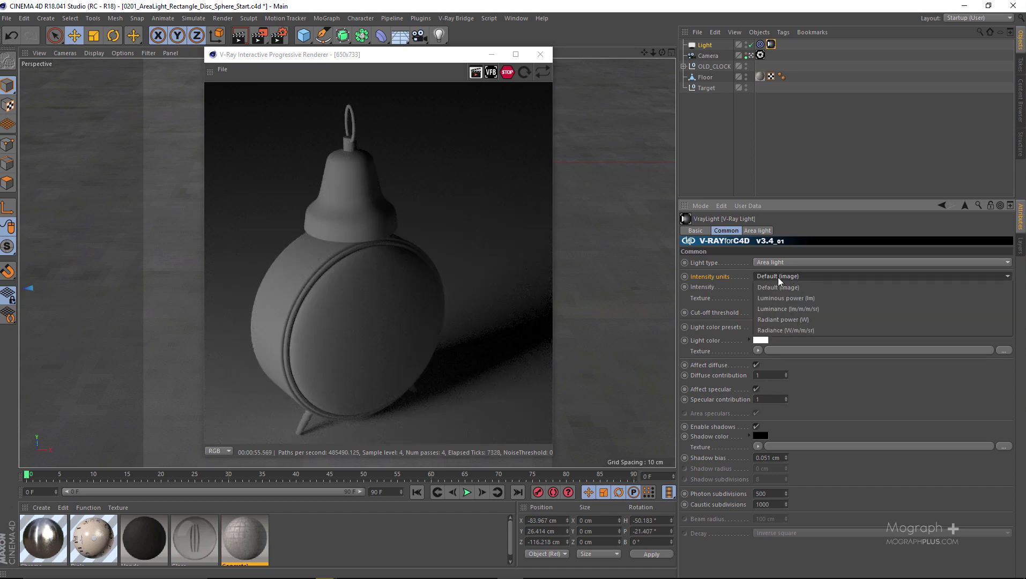
left_click(720, 279)
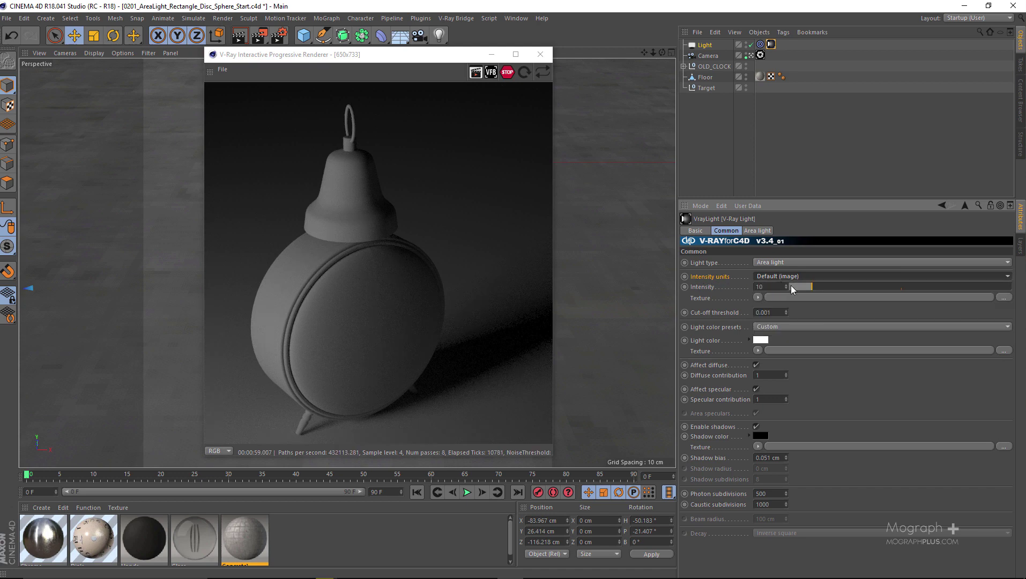
Step: Try light intensities of about 34.7 and 5.6 in the interactive render, then restore 10
left_click_drag(783, 285, 869, 288)
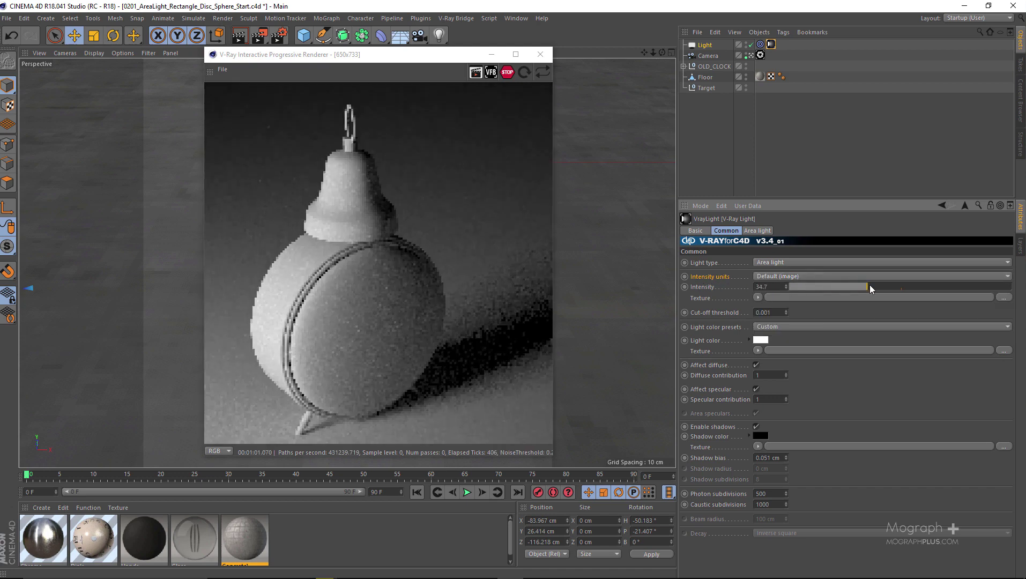
left_click_drag(807, 288, 802, 289)
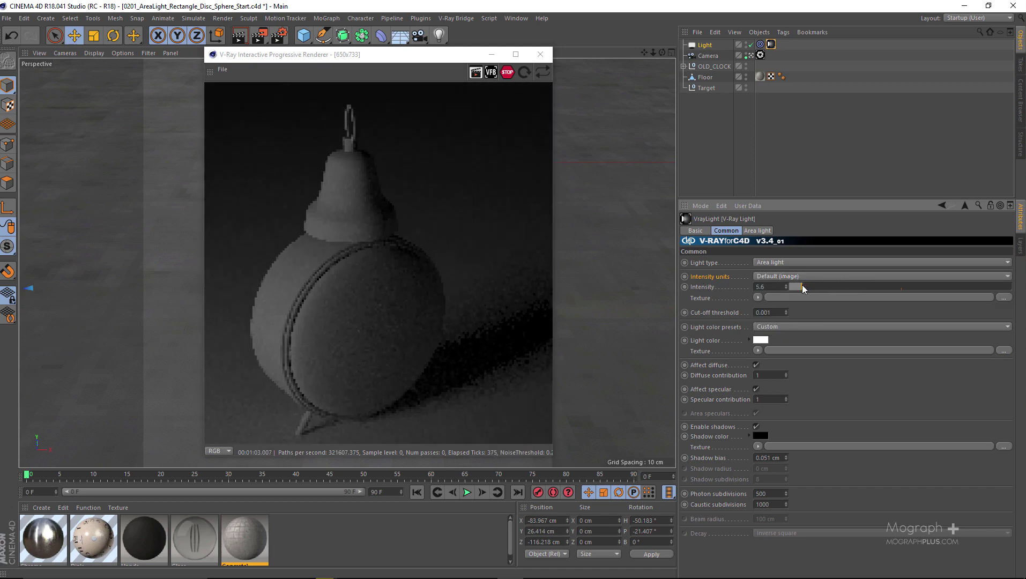
left_click(804, 276)
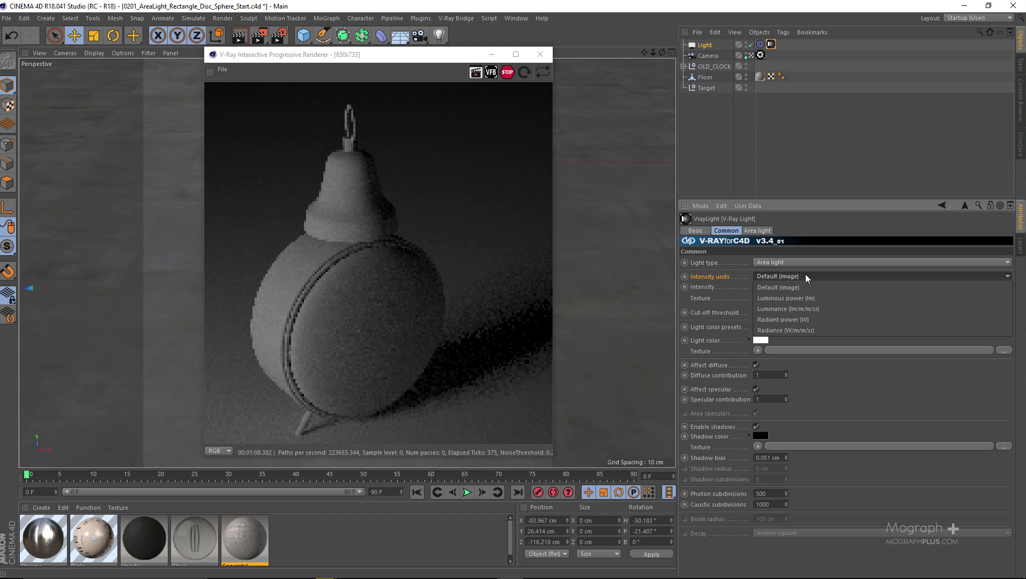
left_click(805, 274)
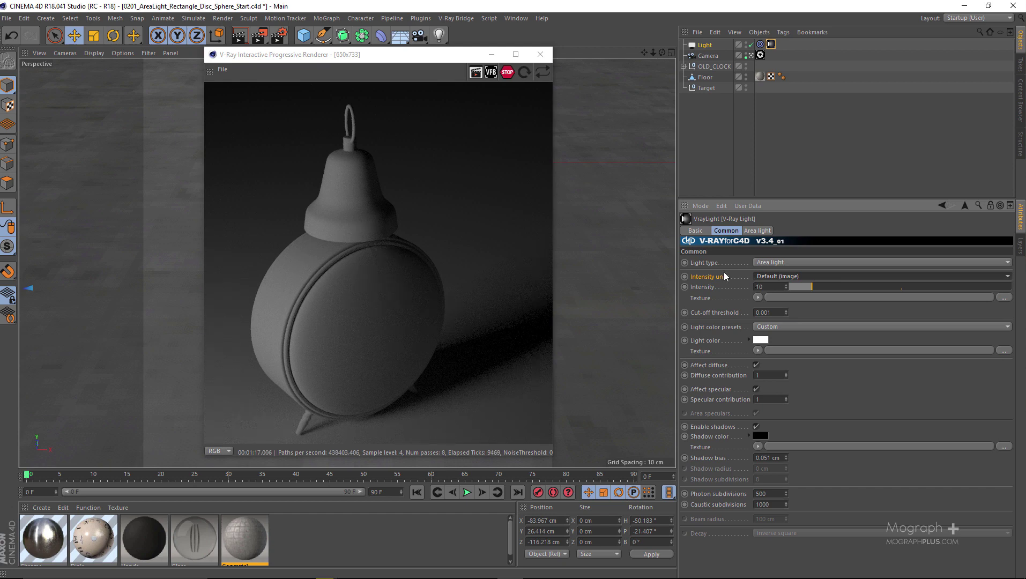
Step: Enlarge the rectangle area light to a Size X and Size Y of 50 cm each
left_click(744, 232)
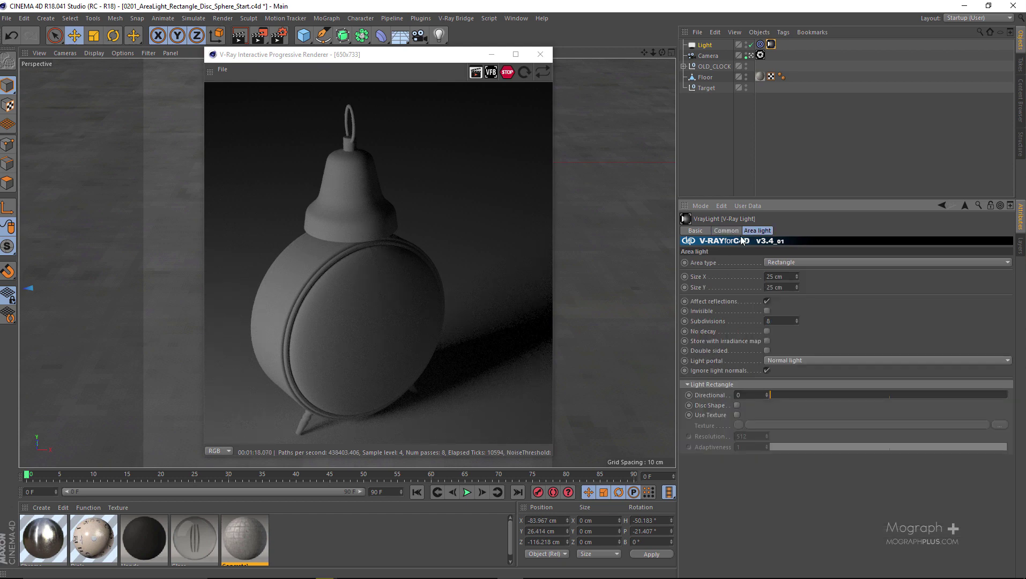
left_click(776, 276)
type("50")
key("Tab")
type("50")
key("Return")
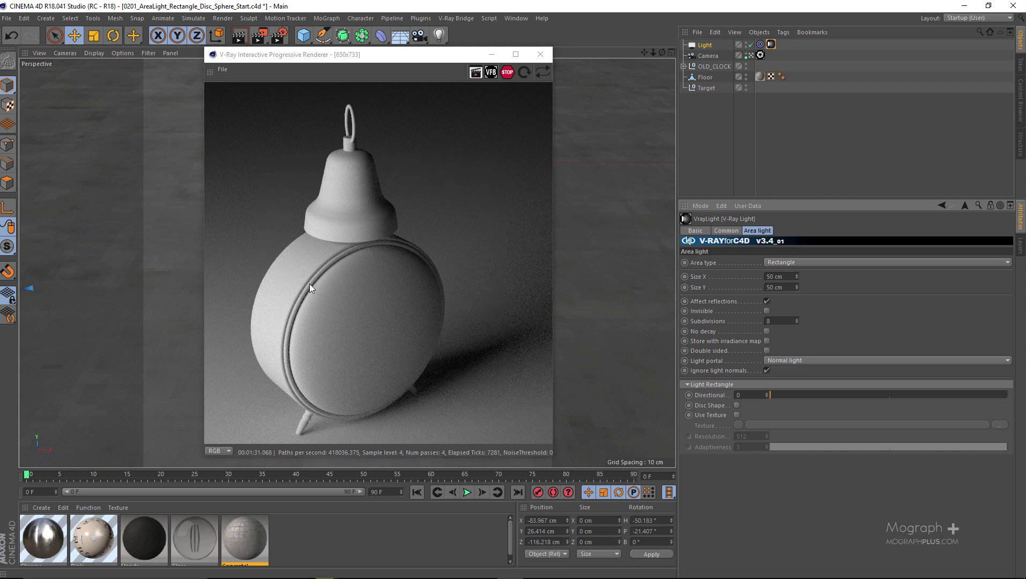
Step: Shrink the rectangle area light to 10 cm in both Size X and Size Y
left_click_drag(766, 278, 784, 289)
type("10")
key("Tab")
type("10")
key("Return")
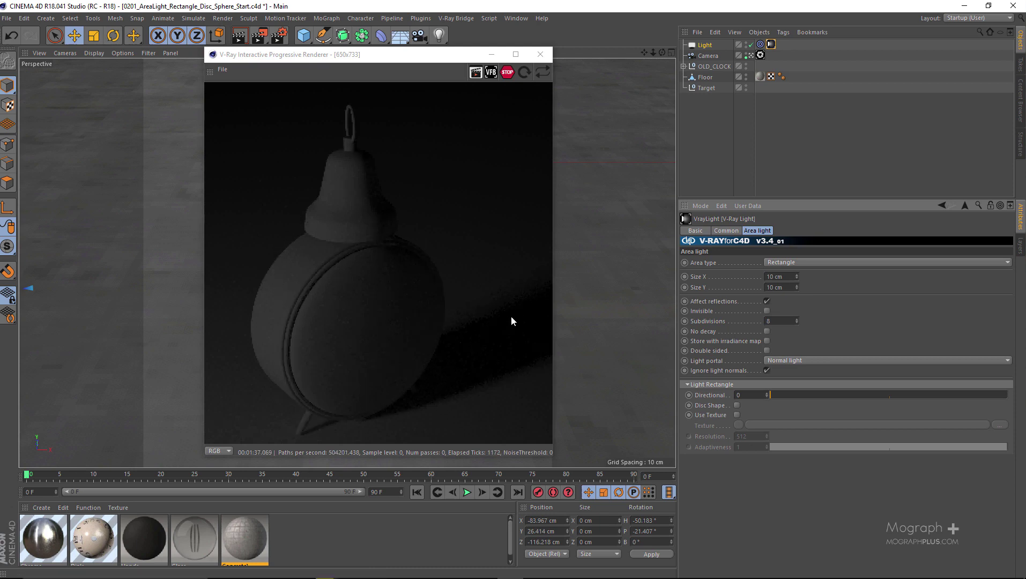
Step: Set the rectangle area light's Size X and Size Y to 25 cm
double_click(777, 277)
type("2")
key("Return")
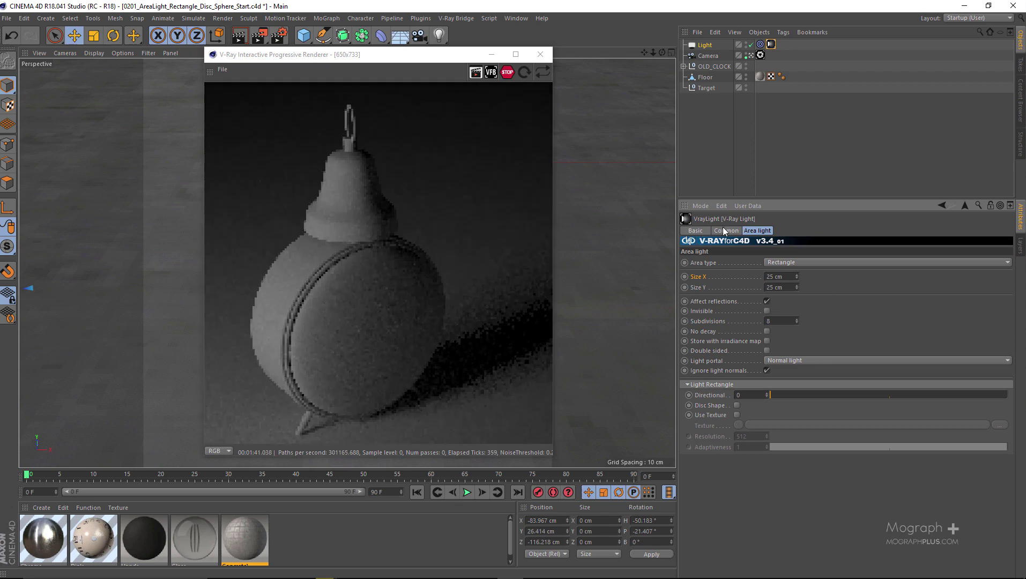
Step: Change the V-Ray light's common Intensity units to Luminous power (lm)
left_click(726, 230)
left_click(772, 276)
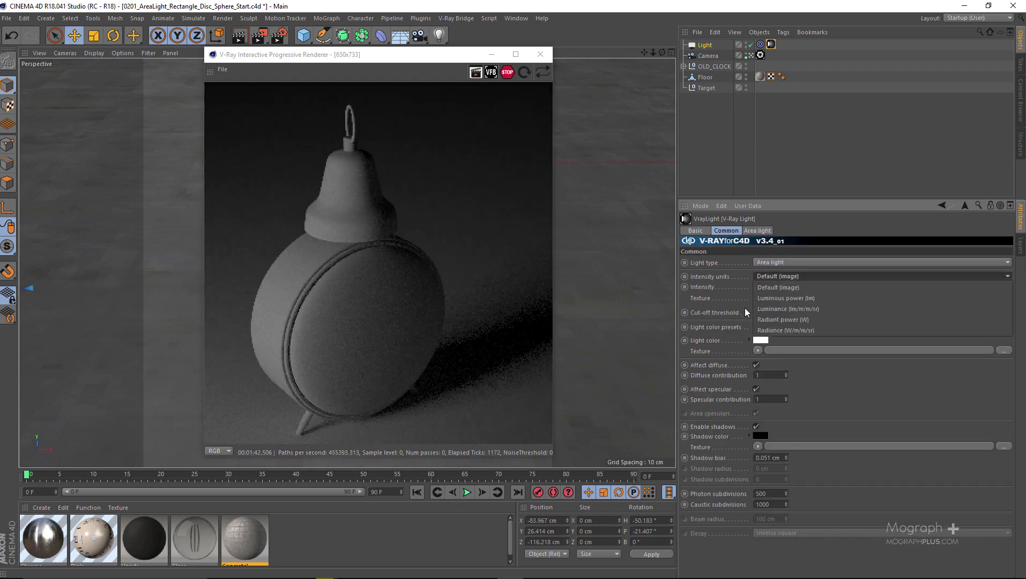
left_click(835, 297)
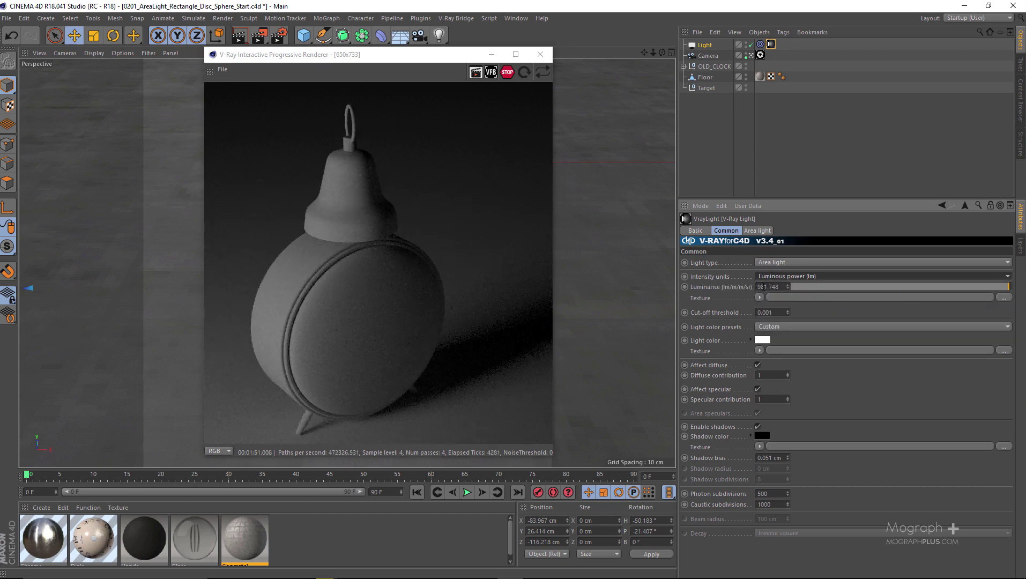
Step: Test luminous power units by setting the area light's Size X and Size Y to 50 cm
left_click(755, 229)
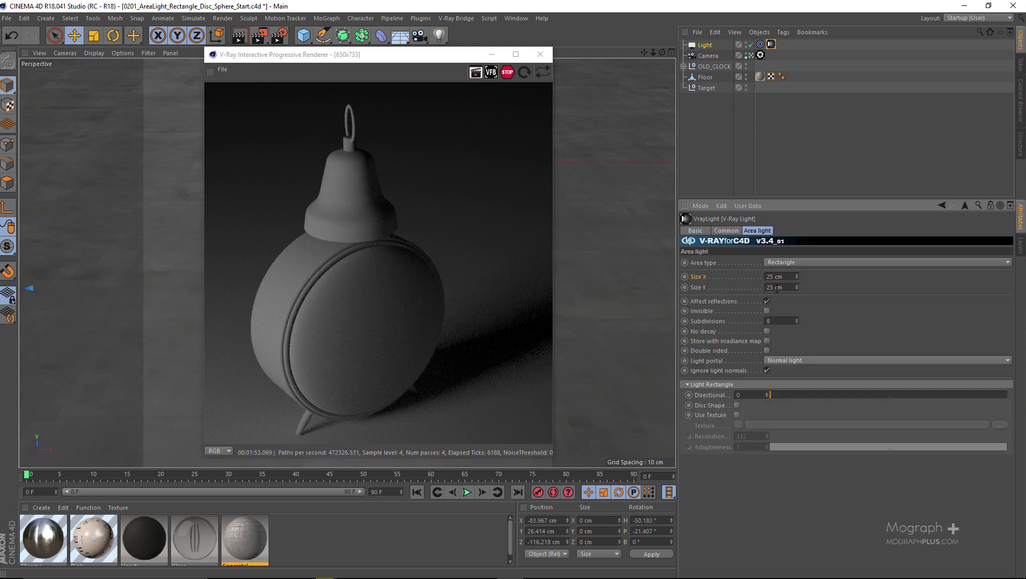
left_click(778, 277)
type("50")
key("Tab")
type("50")
key("Return")
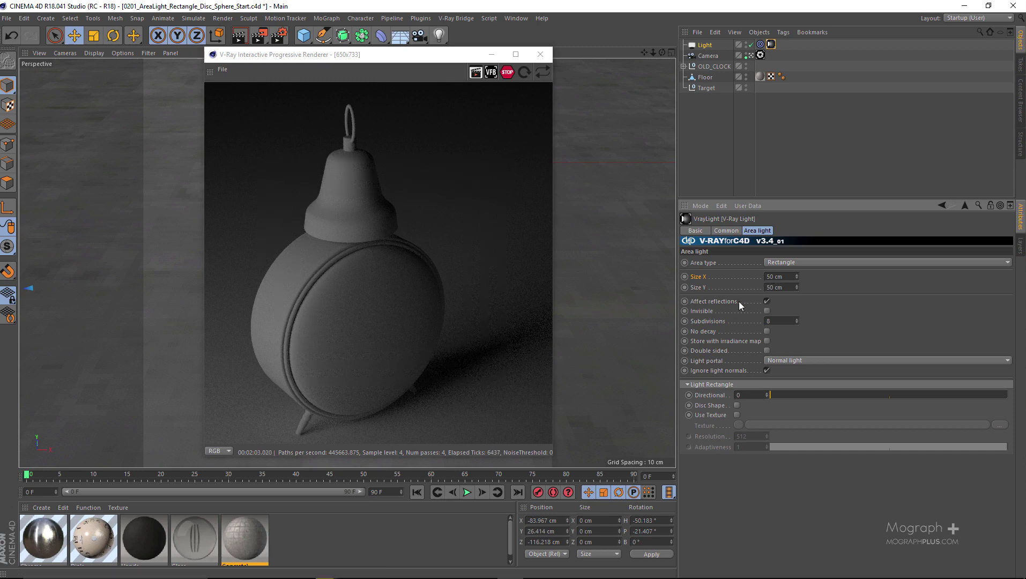
Step: Check the light's common intensity settings, then reduce the area light's Size X and Size Y to 20 cm
left_click(725, 230)
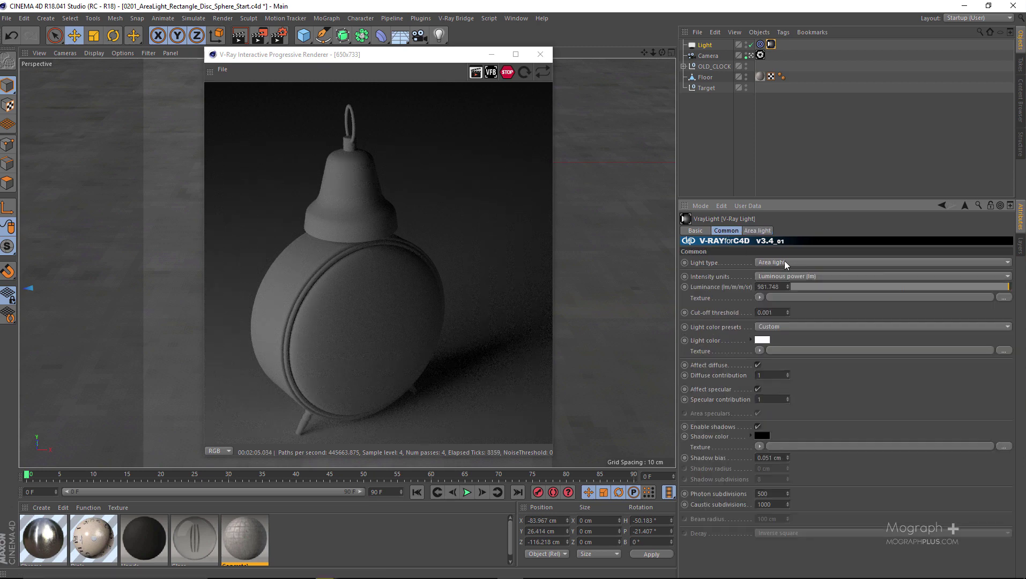
left_click(756, 230)
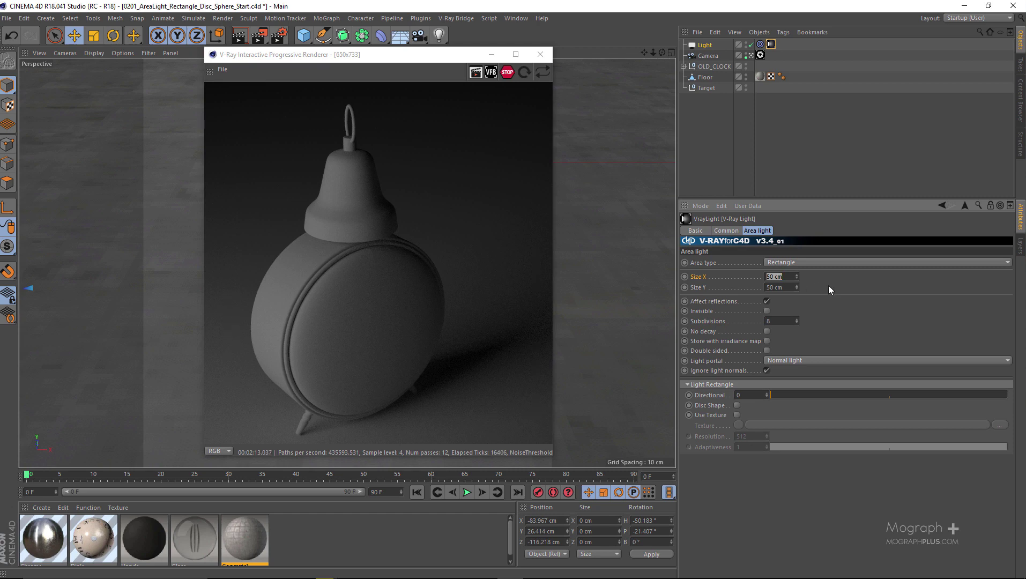
type("20")
key("Return")
double_click(775, 287)
type("20")
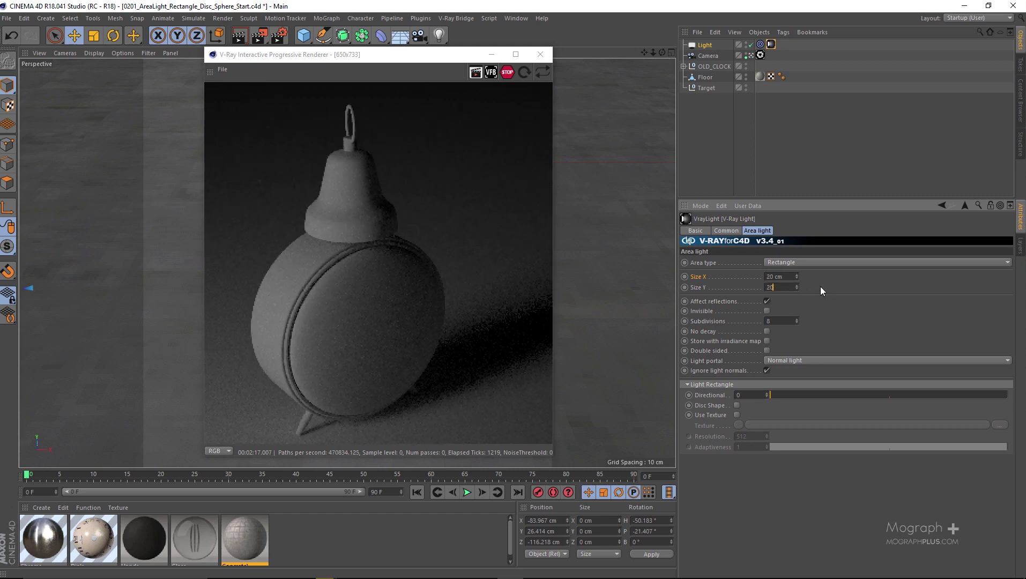
key("Return")
Step: Return the area light's Size X and Size Y to 50 cm to compare the render brightness
double_click(774, 277)
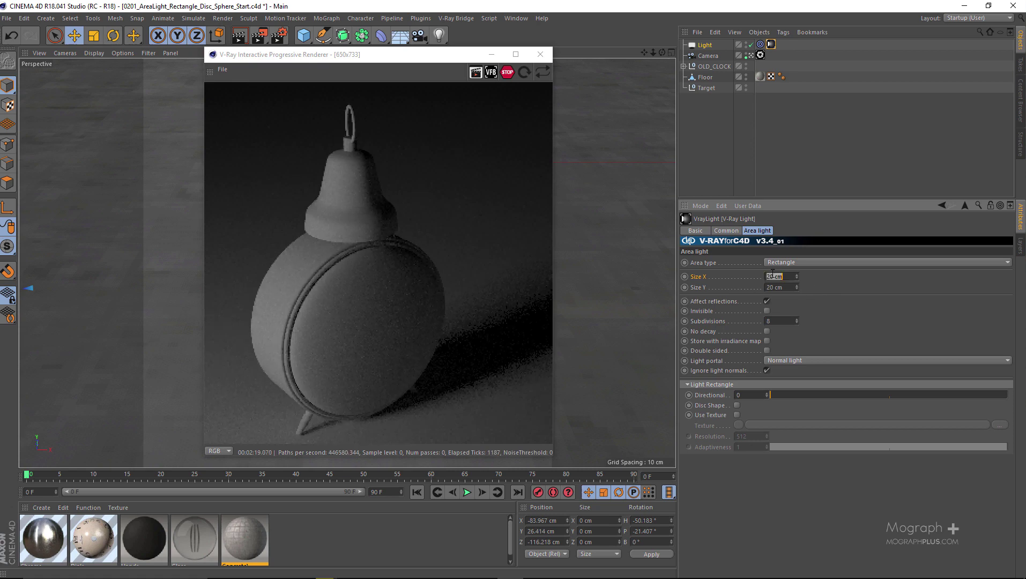
type("50")
key("Return")
double_click(782, 288)
type("50")
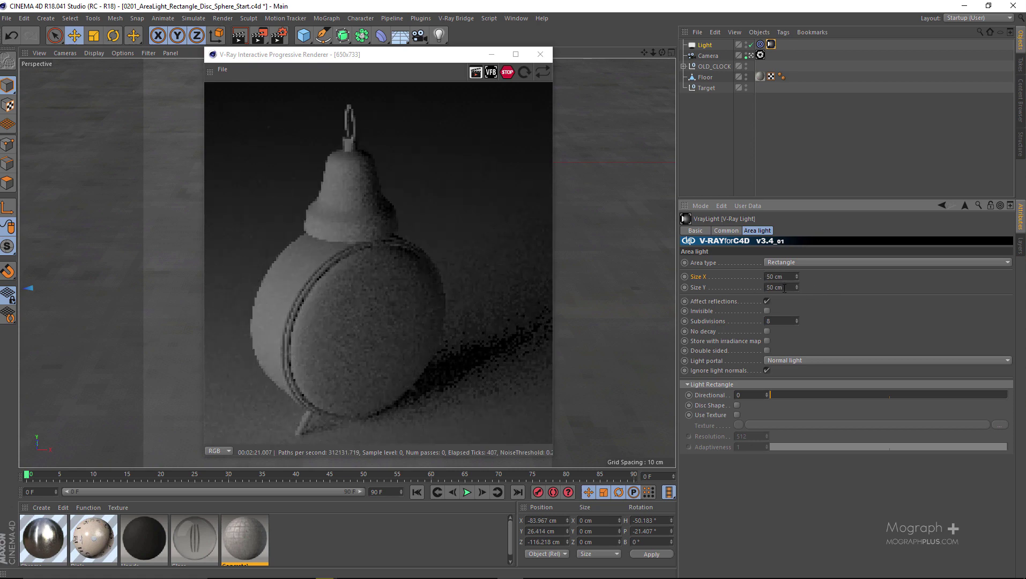
key("Return")
Step: Switch the V-Ray light's common Intensity units to Radiant power (W)
double_click(775, 277)
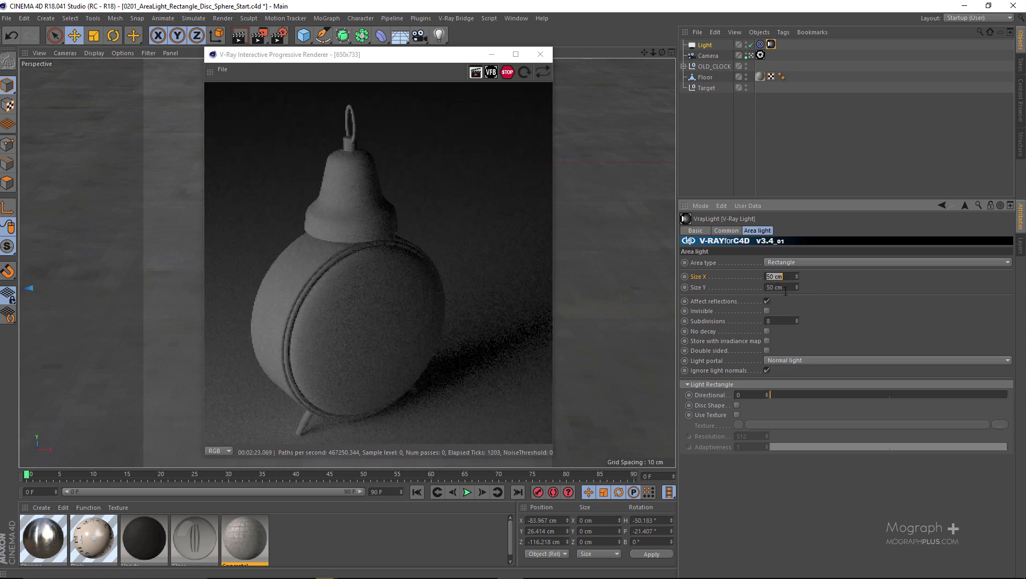
left_click(723, 231)
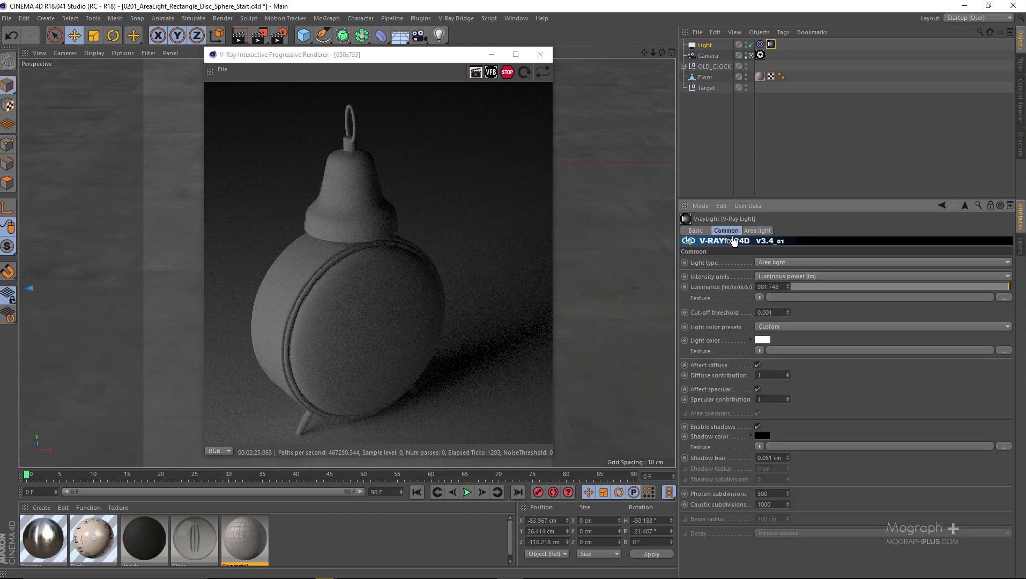
left_click(785, 276)
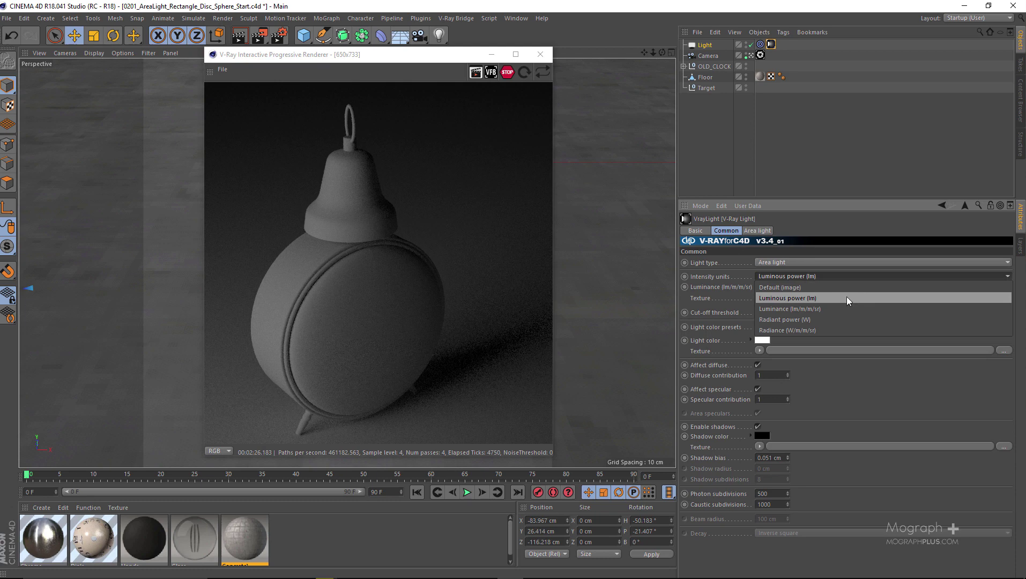
left_click(824, 318)
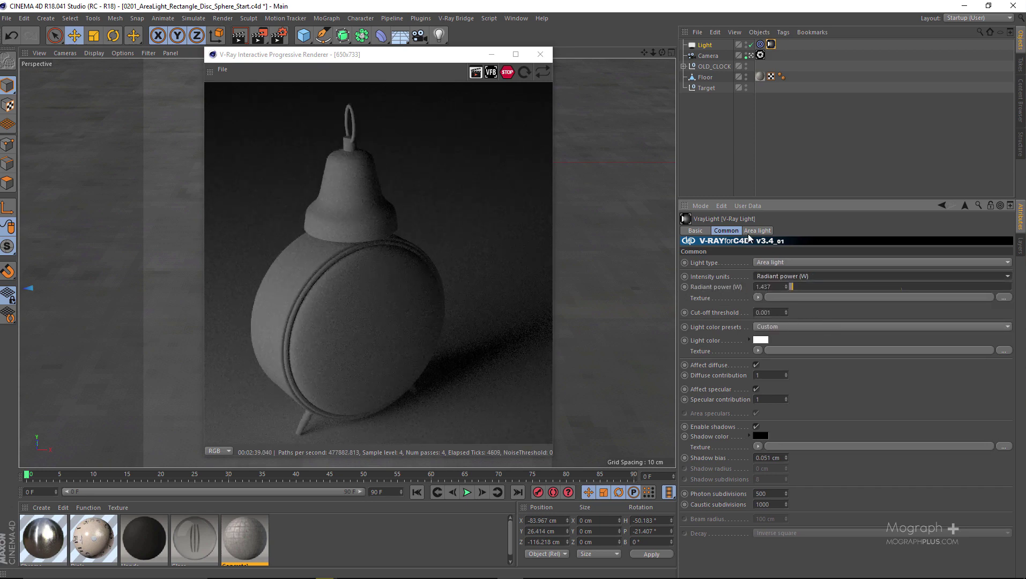
Step: Review the Intensity units choices, keep Radiant power (W), and set the radiant power to 10
left_click(781, 276)
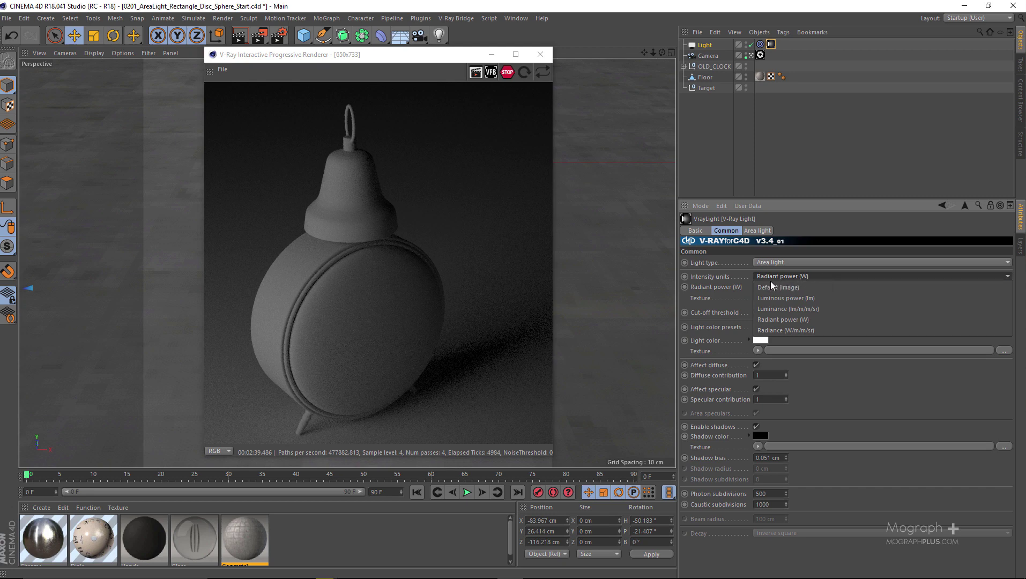
left_click(749, 277)
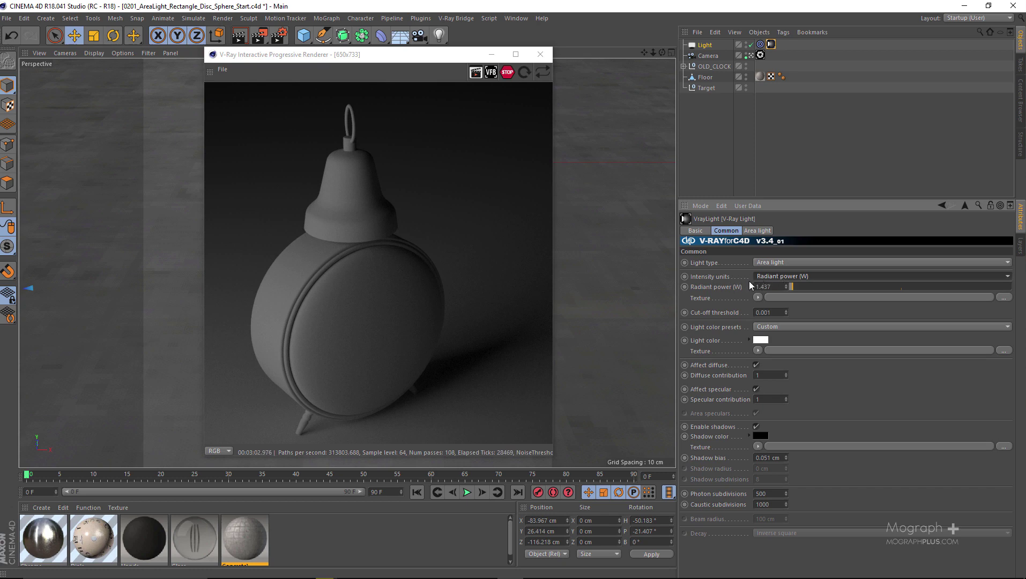
left_click(771, 288)
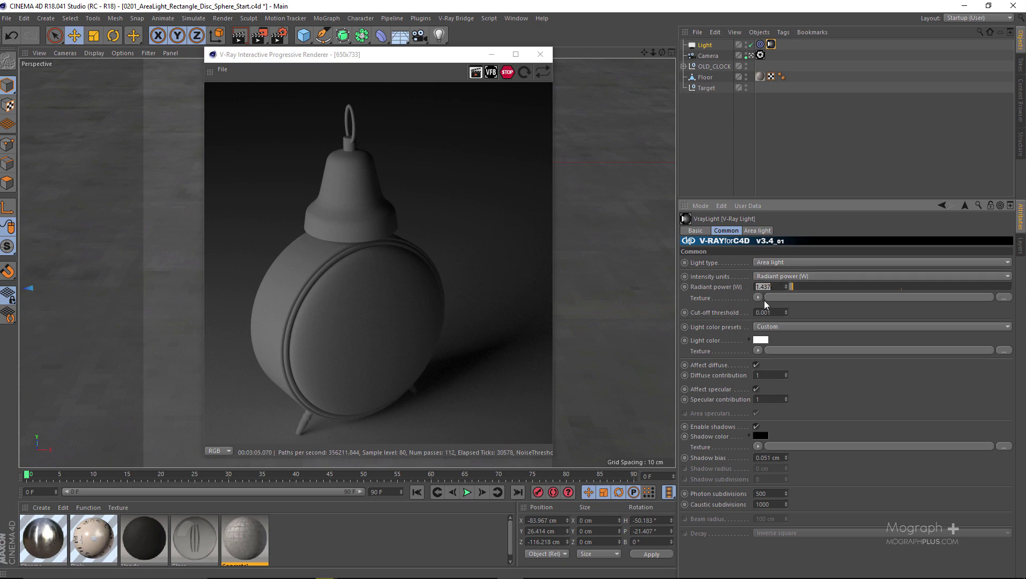
type("10")
key("Return")
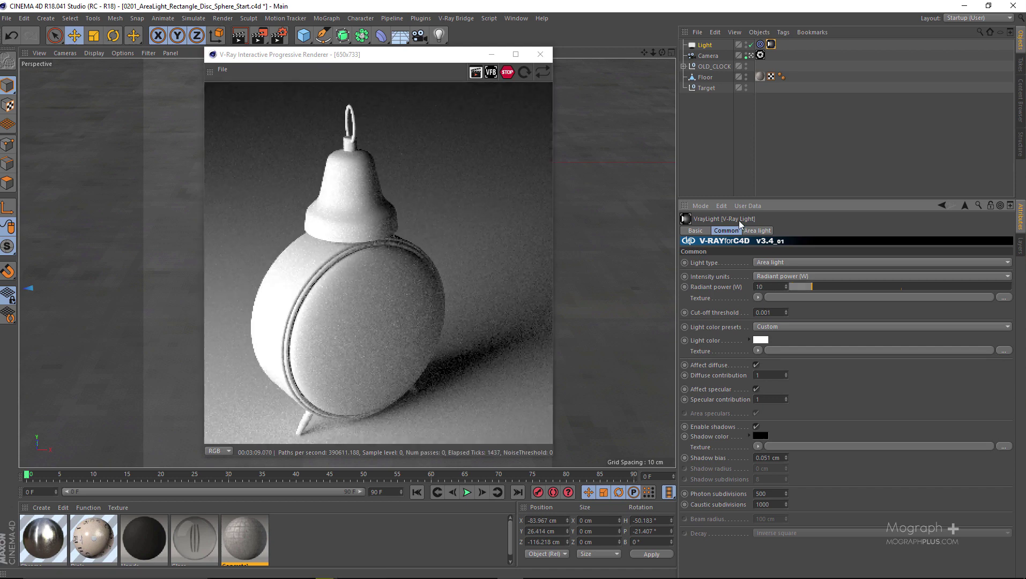
Step: Set the rectangle area light's Size X and Size Y to 16 cm each
left_click(757, 231)
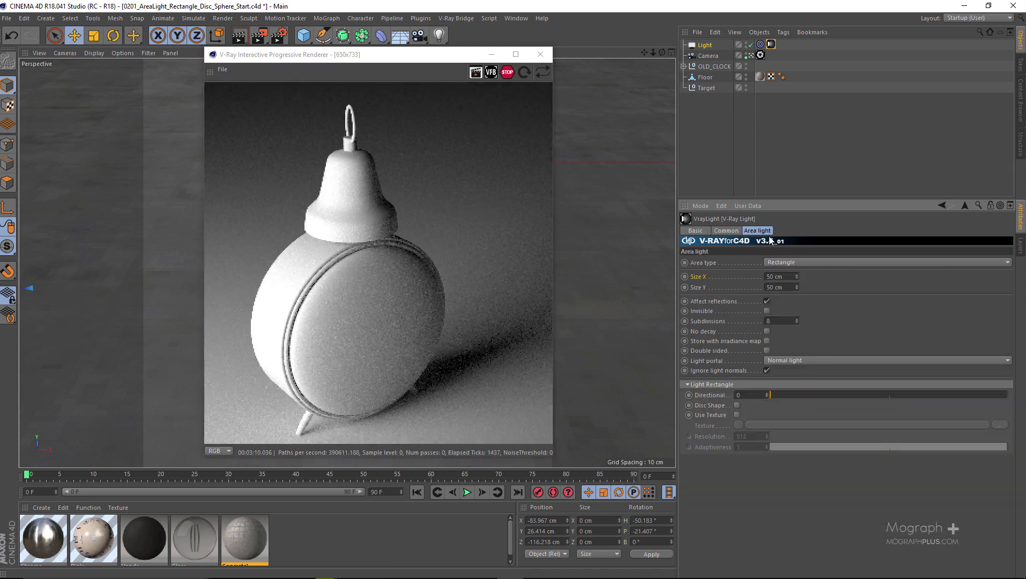
double_click(775, 277)
type("1")
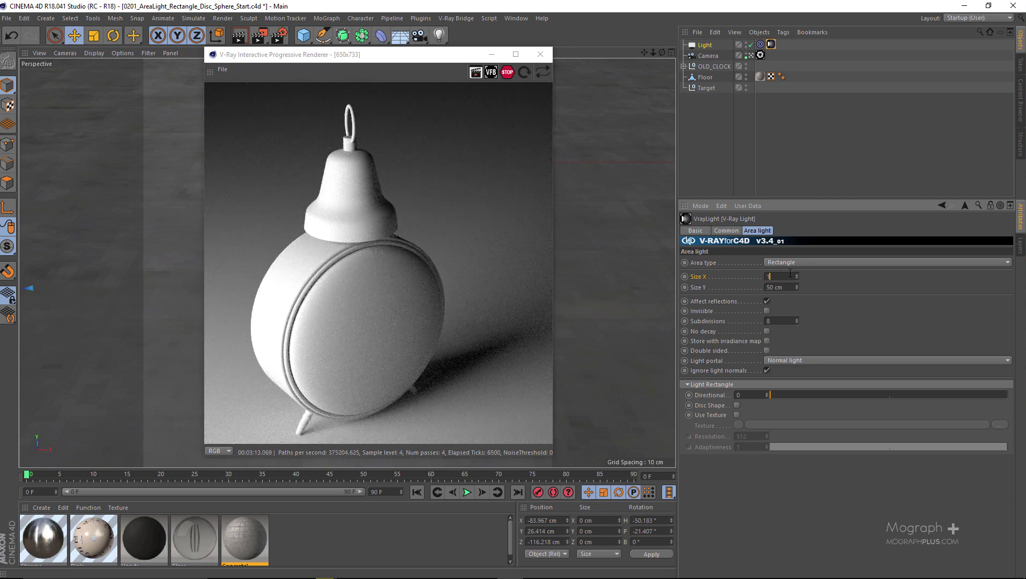
type("6")
key("Return")
double_click(778, 288)
type("1")
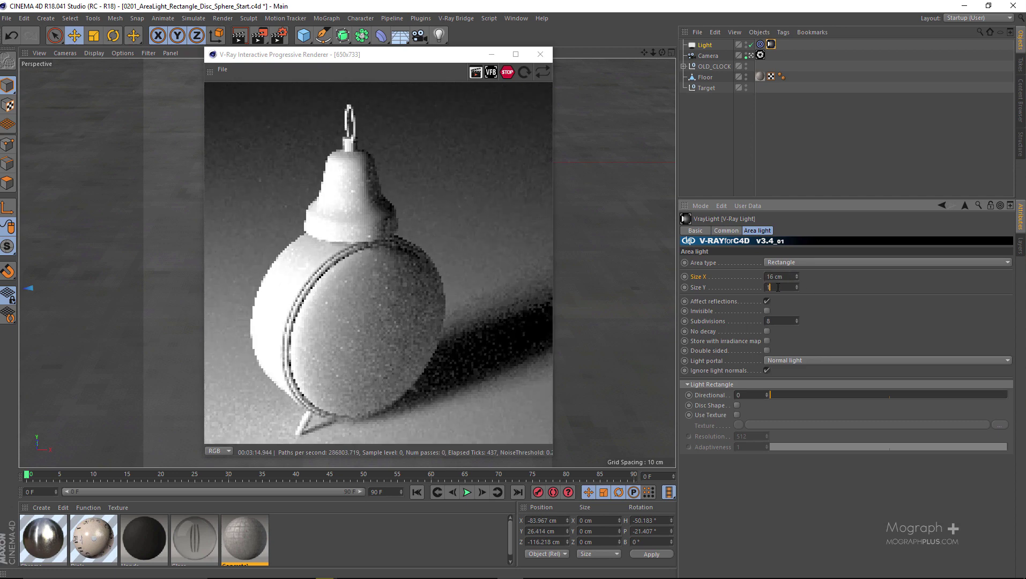
type("6")
key("Return")
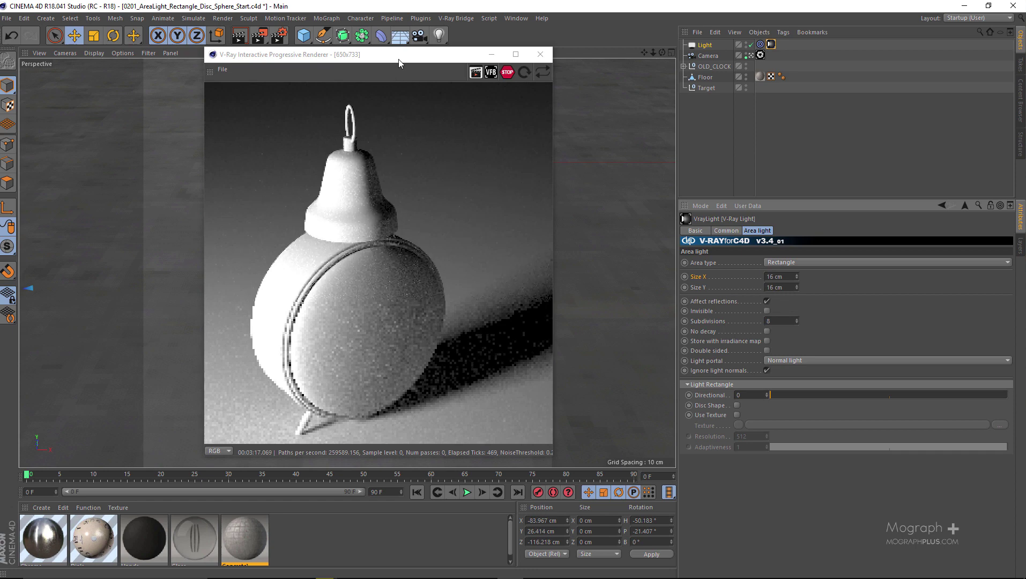
Step: Set the area light's Size Y to 26 cm and compare the brightness in the interactive render
left_click_drag(399, 63, 462, 64)
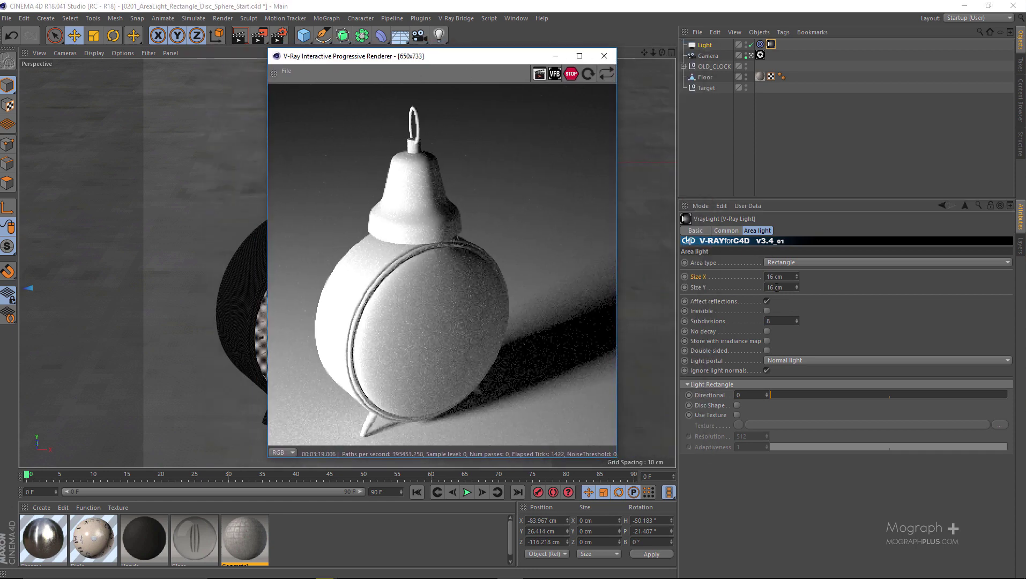
left_click(777, 288)
double_click(776, 288)
type("26")
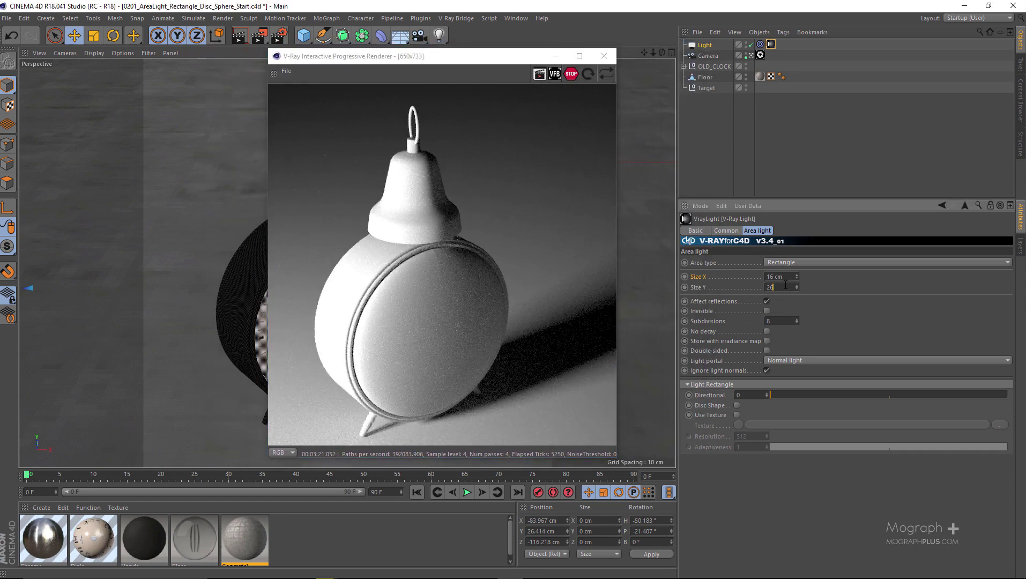
key("Return")
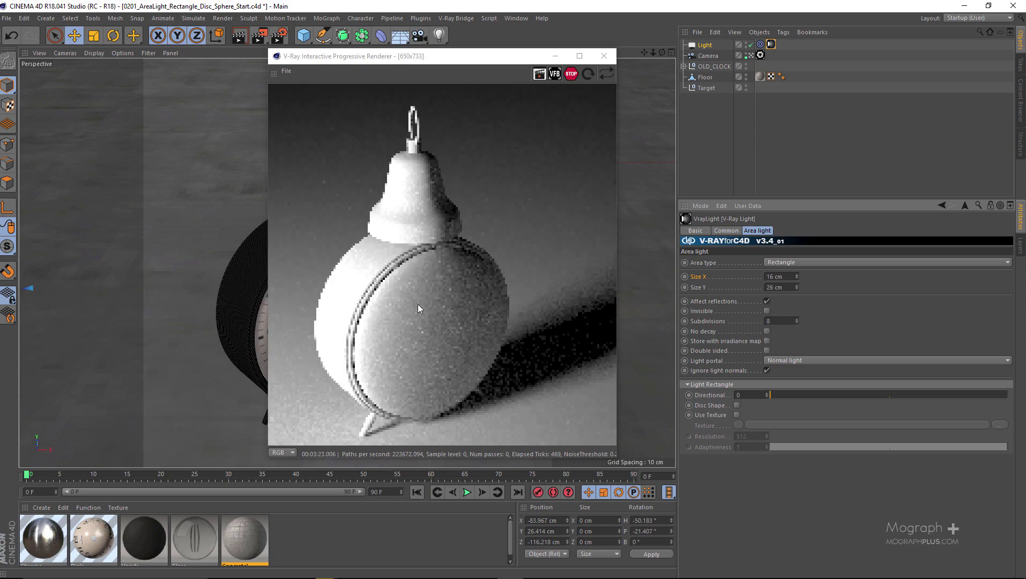
Step: Stop the interactive render and leave the camera view to examine the rectangle light beside the clock
left_click(437, 63)
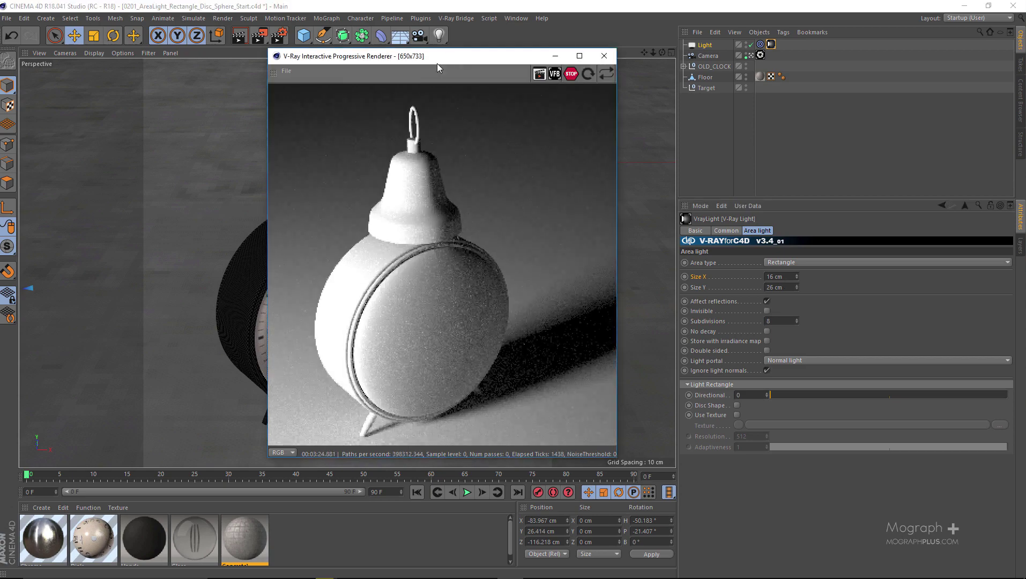
left_click_drag(437, 63, 704, 306)
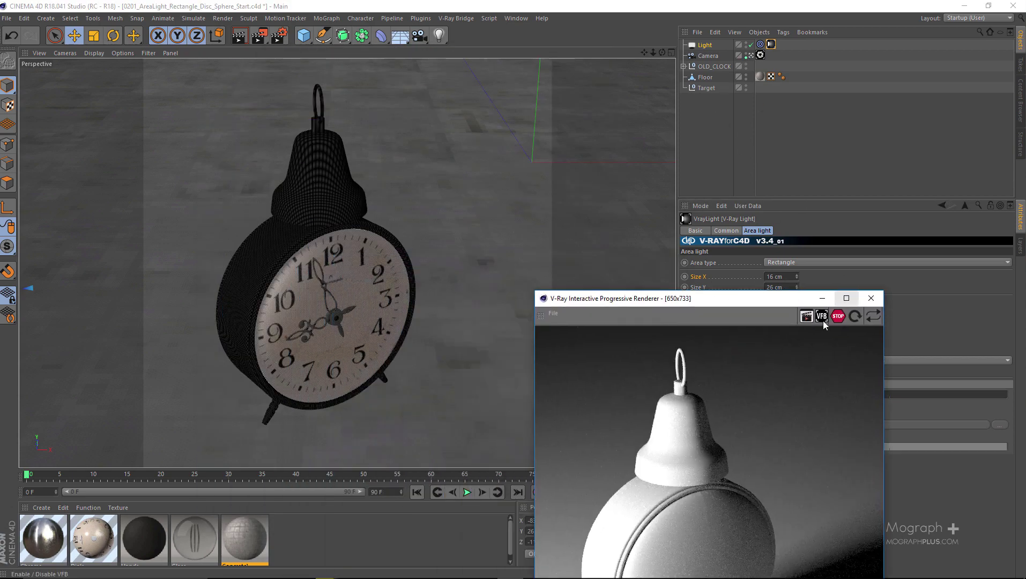
left_click(836, 318)
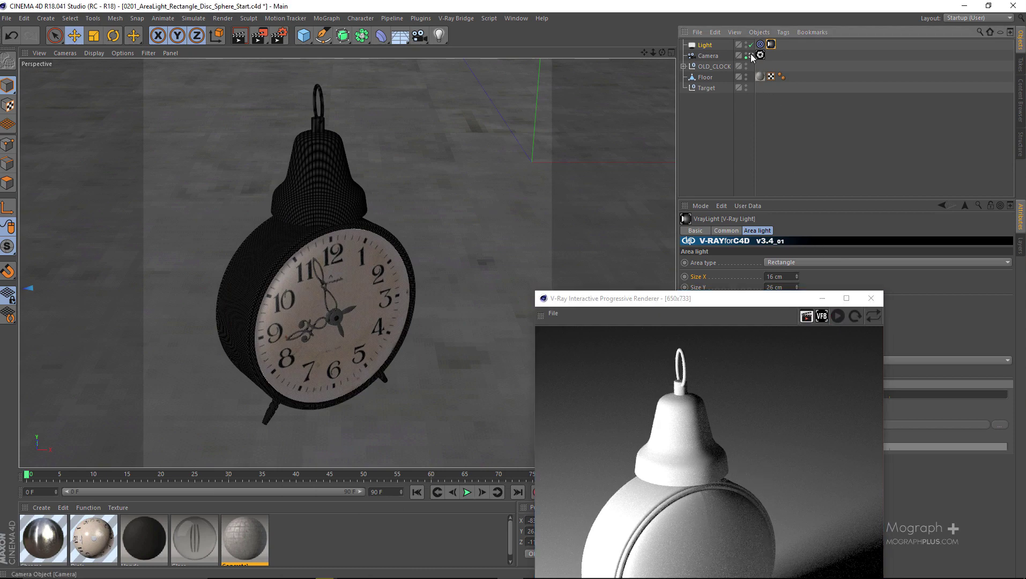
left_click(752, 56)
middle_click_drag(273, 294, 300, 244, "alt")
right_click_drag(296, 237, 282, 269, "alt")
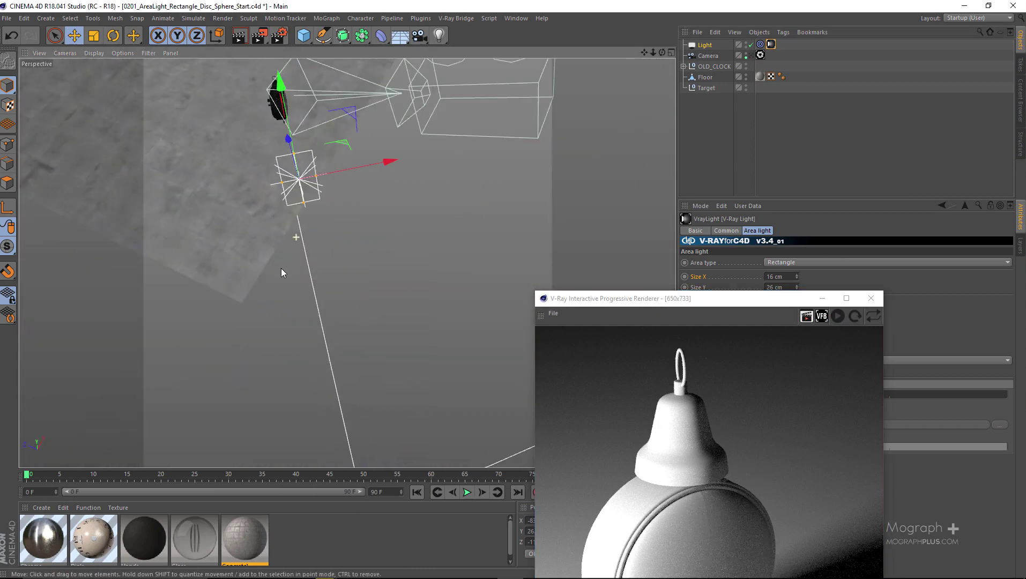
left_click_drag(281, 267, 315, 252, "alt")
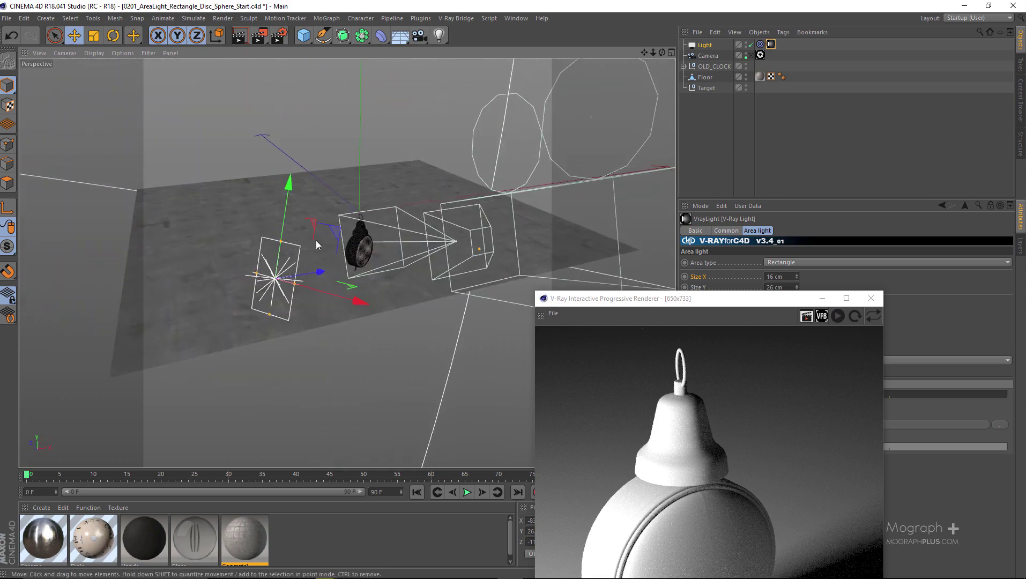
Step: Check the light's Size X and Size Y against its rectangle in the scene, and return to the camera view
left_click_drag(743, 301, 708, 391)
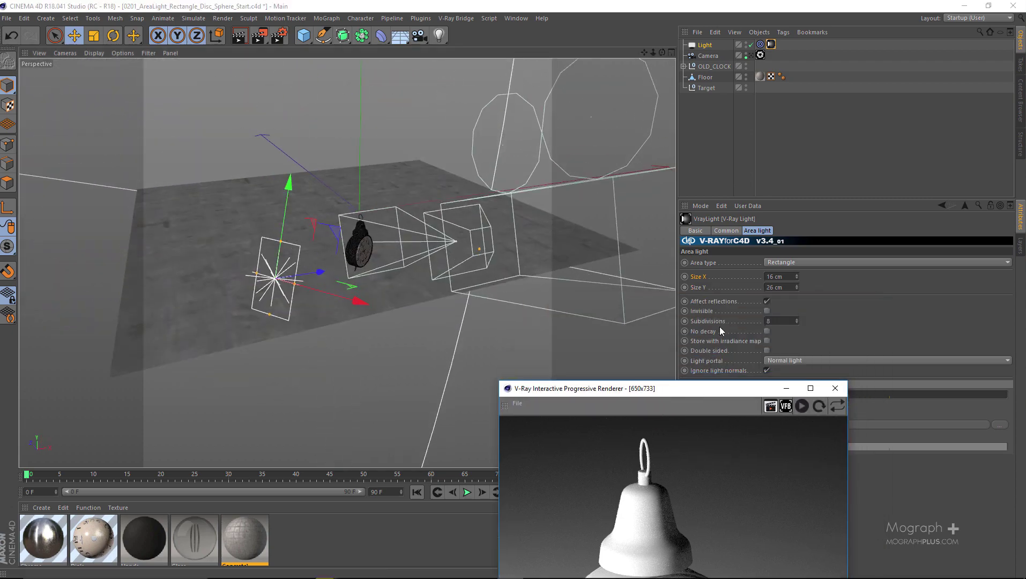
left_click(786, 277)
left_click(795, 287)
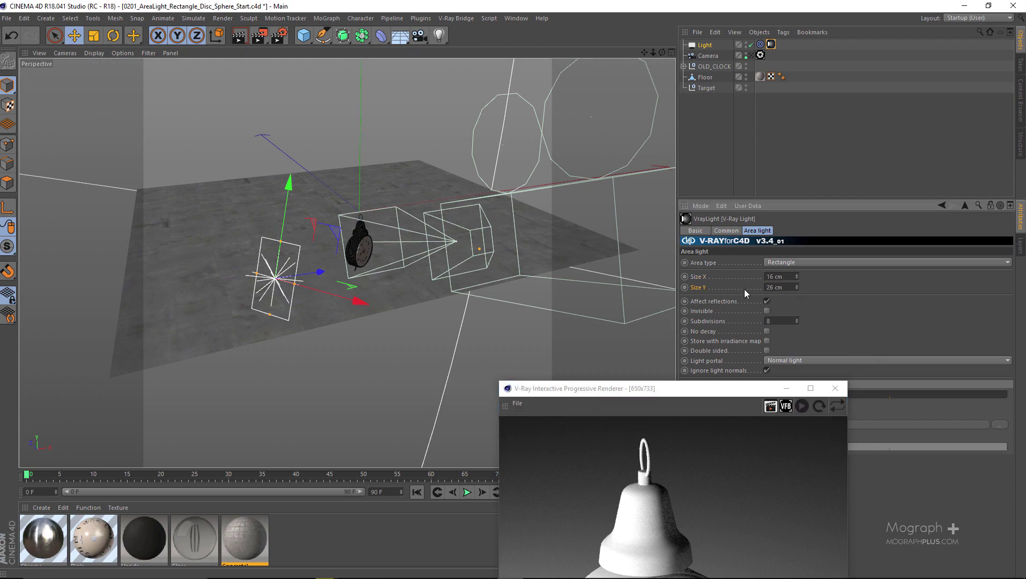
left_click(751, 55)
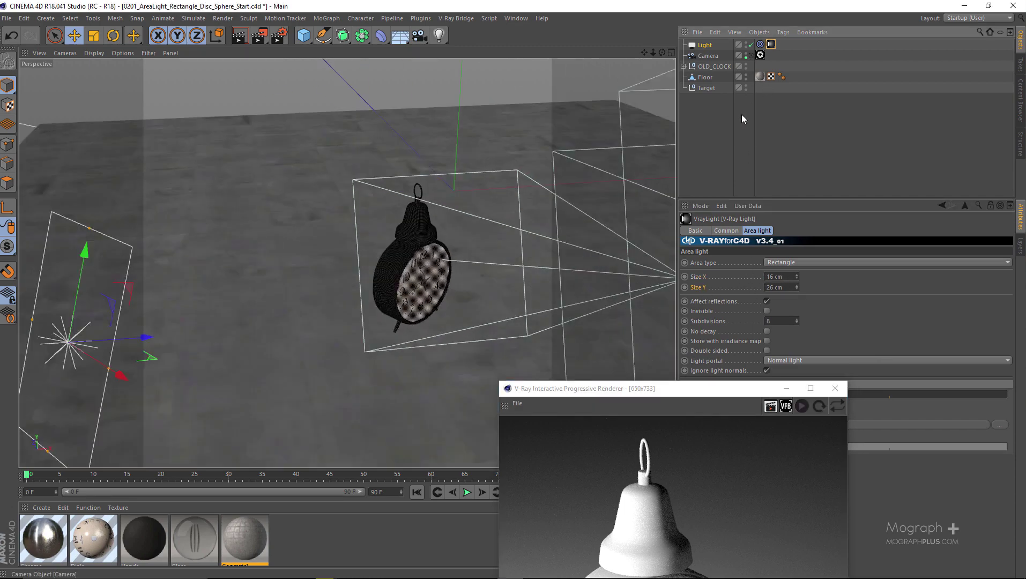
Step: Show the light's common settings and relaunch the V-Ray Interactive Progressive Renderer
left_click(723, 230)
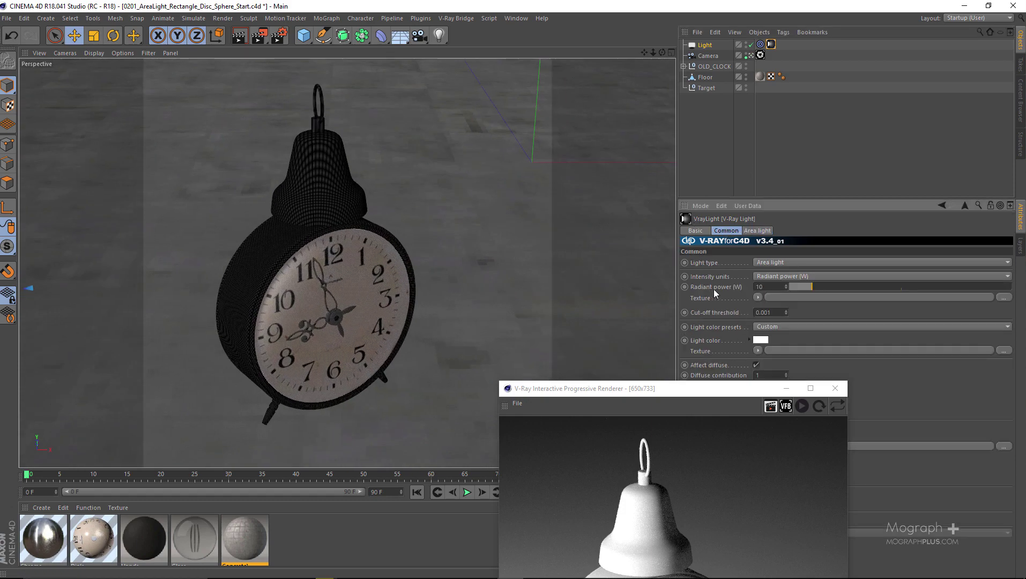
left_click_drag(691, 388, 405, 83)
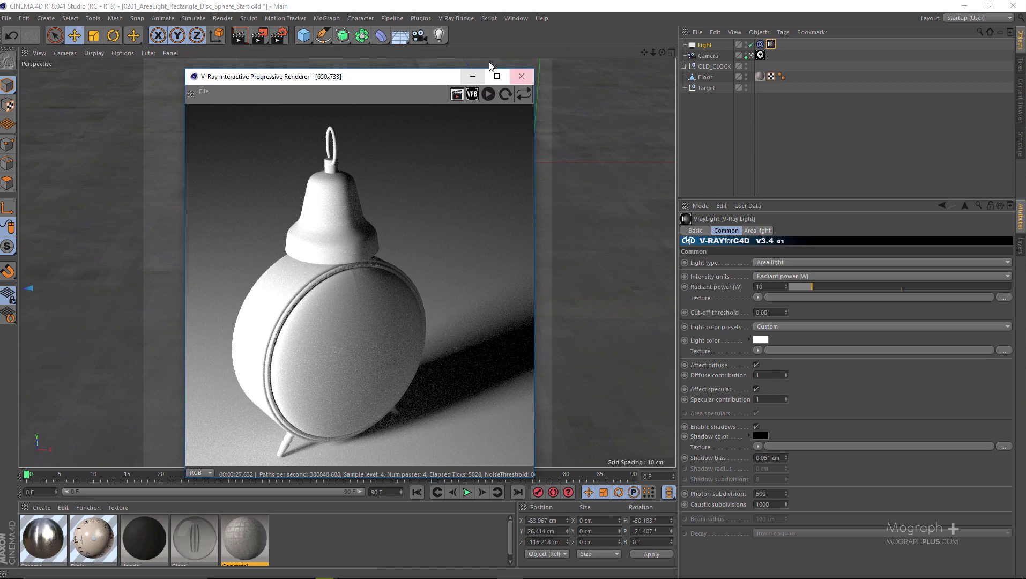
left_click(469, 18)
left_click(500, 140)
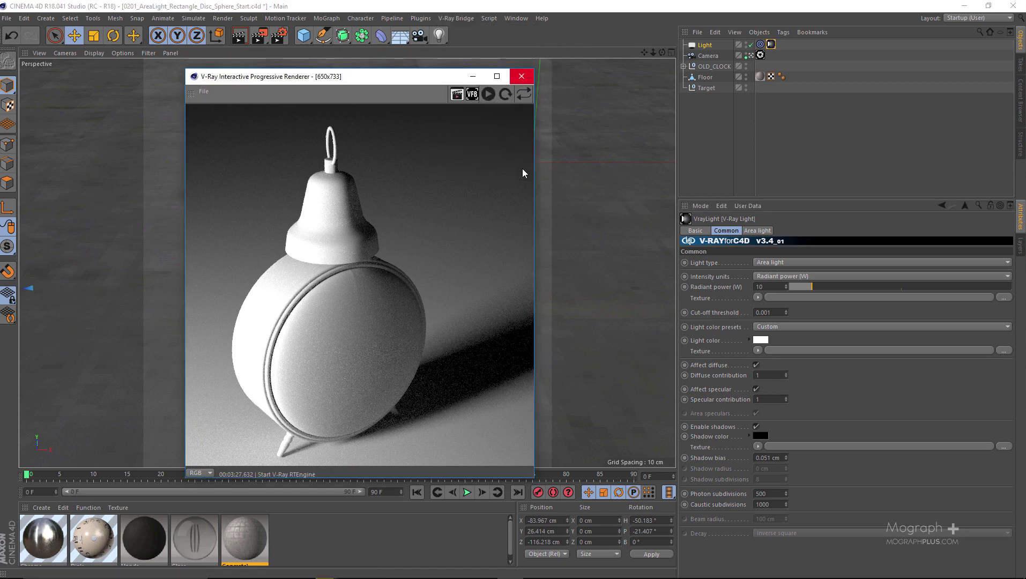
left_click_drag(358, 82, 394, 76)
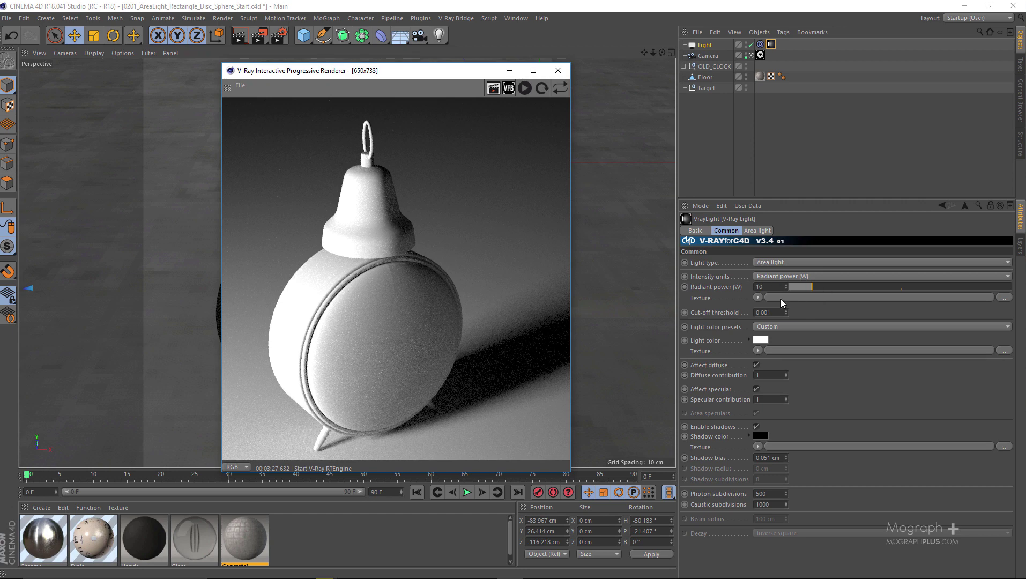
Step: Set the light's Cut-off threshold to 0.5 and start the interactive render
left_click(746, 230)
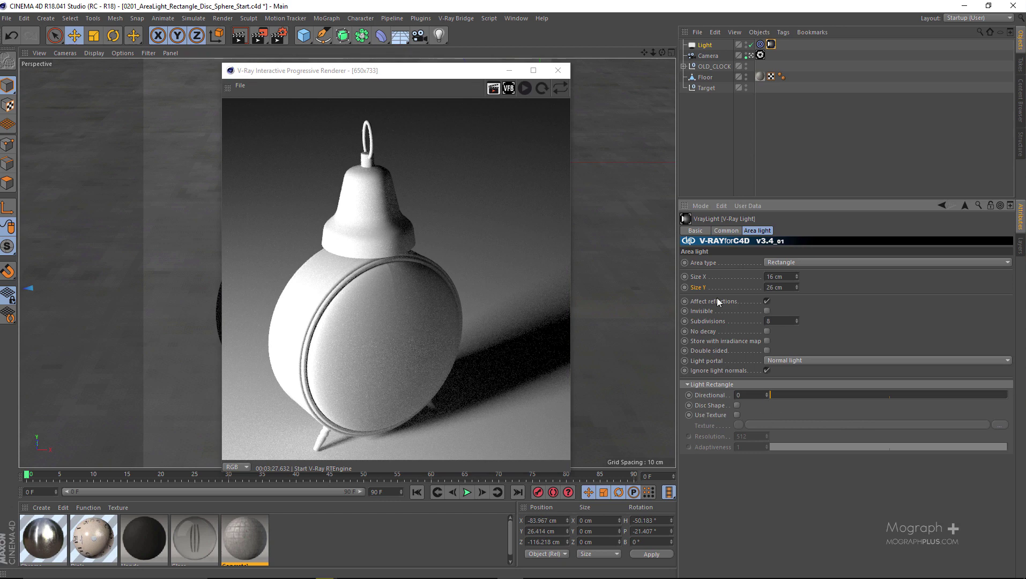
left_click(720, 229)
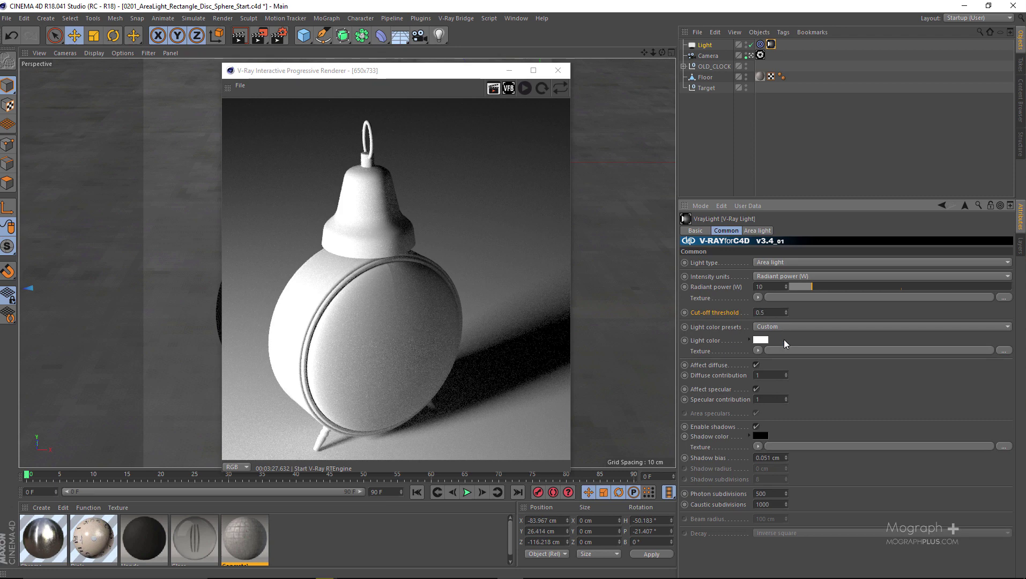
left_click(521, 89)
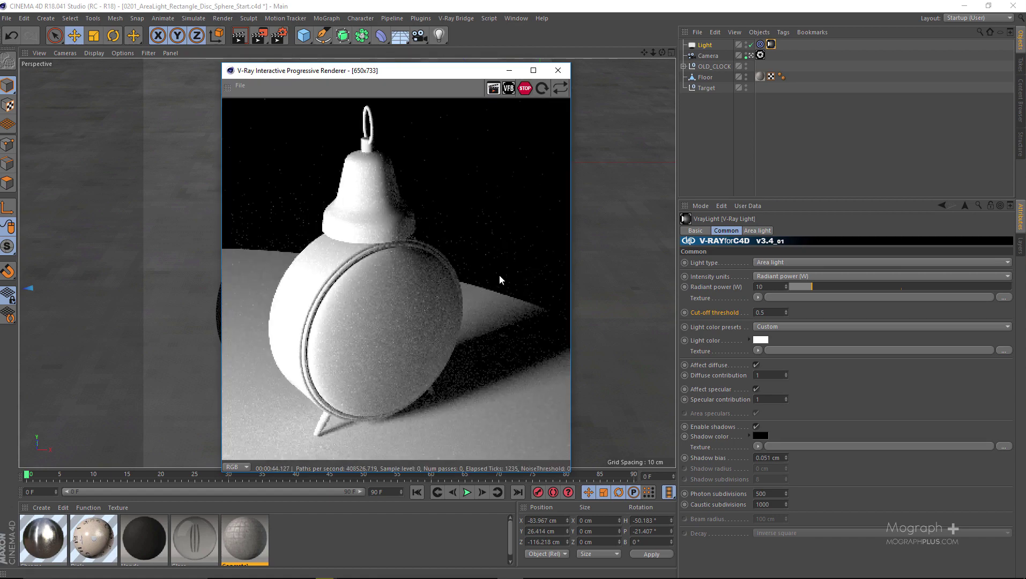
Step: Raise the light's Cut-off threshold to 0.6 and compare the lit area in the render
left_click(768, 312)
key("BackSpace")
type("6")
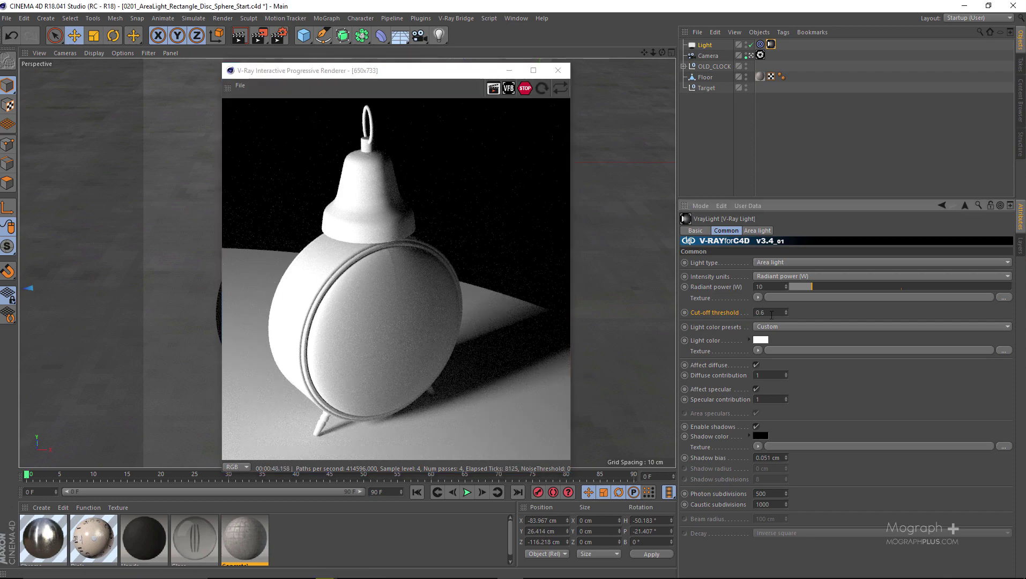
key("Return")
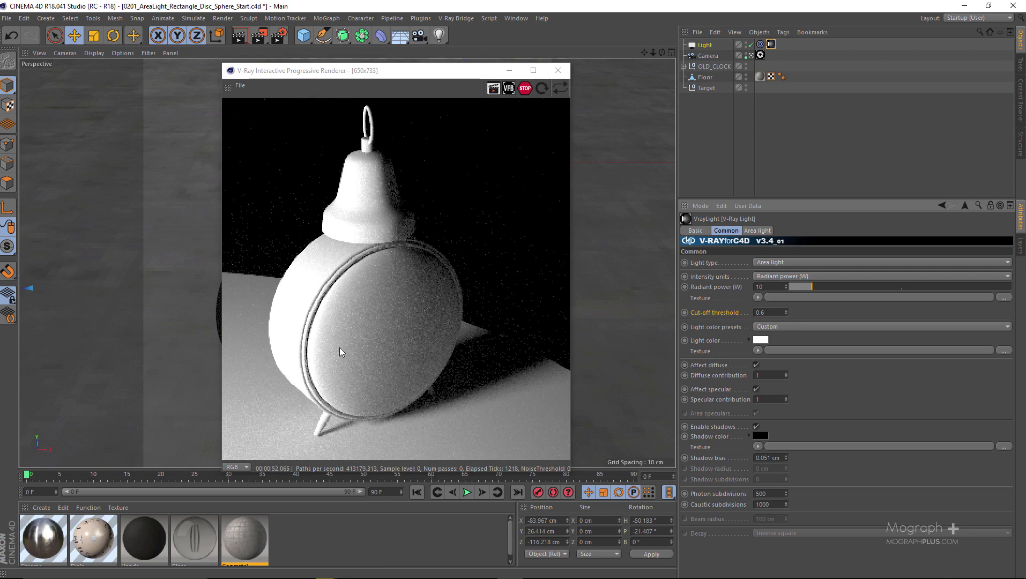
Step: Reset the light's Cut-off threshold to its default value
left_click(777, 313)
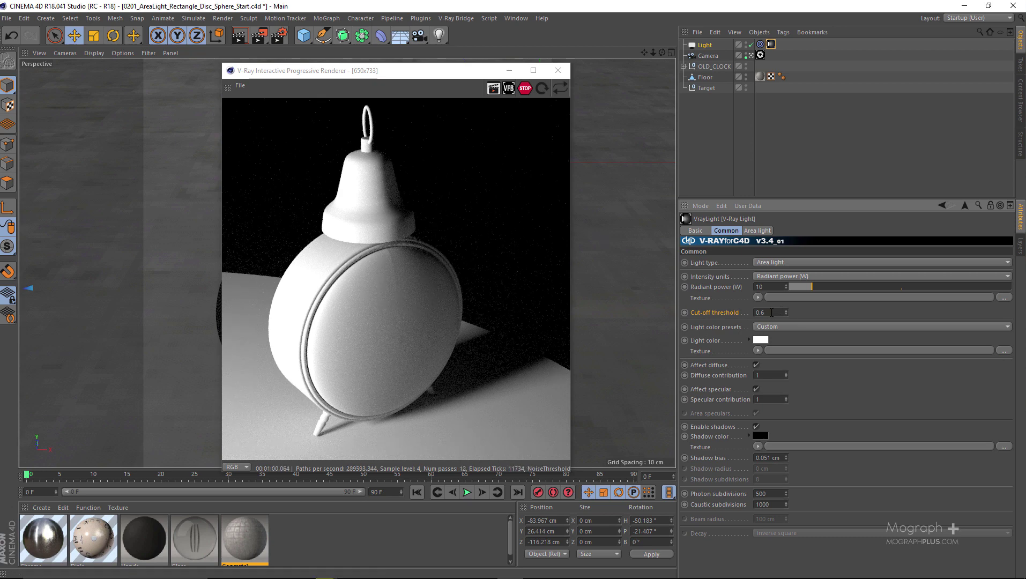
right_click(719, 309)
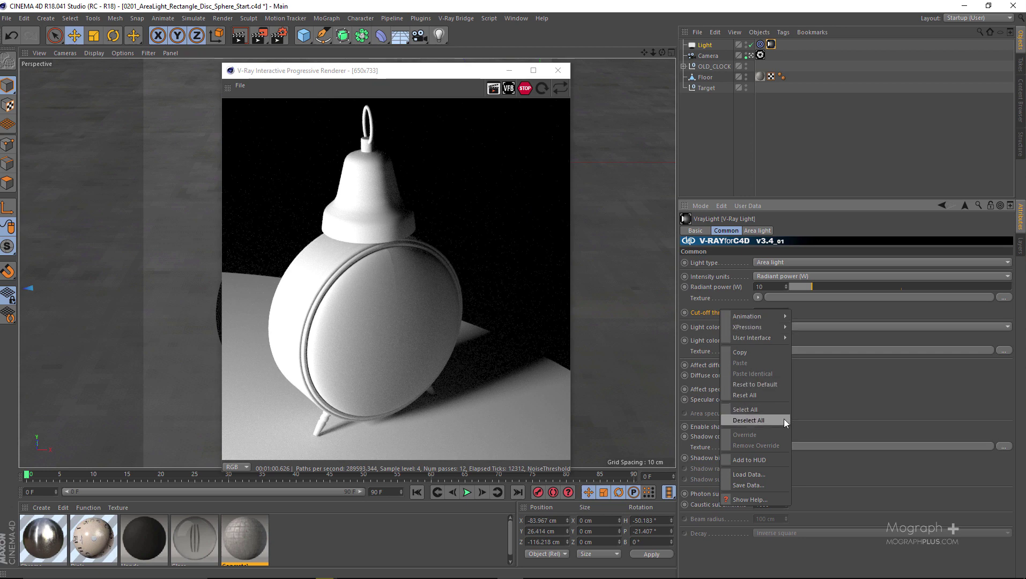
left_click(766, 384)
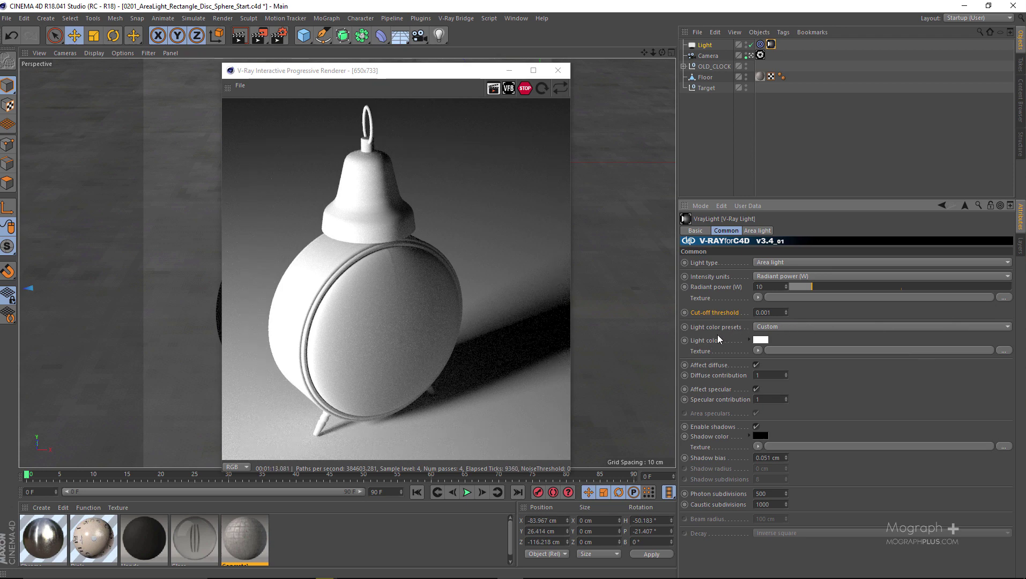
Step: Change the light color to magenta with hue 297°, saturation 79% and value 100%
left_click(764, 341)
left_click(779, 341)
left_click(819, 350)
left_click(824, 339)
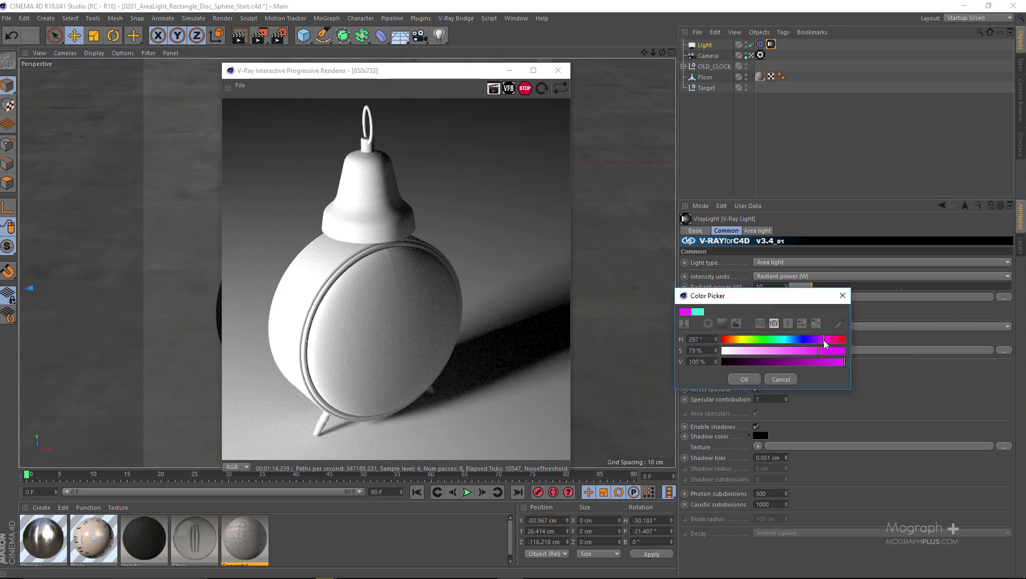
left_click(743, 382)
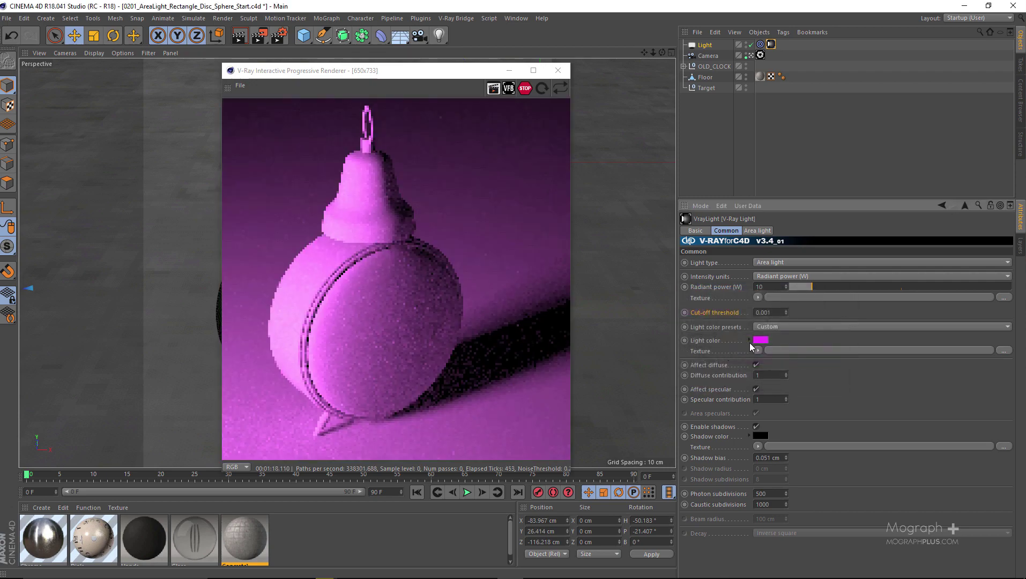
Step: Return the light color to white by lowering its saturation to 0%
left_click(761, 340)
left_click_drag(751, 352, 717, 354)
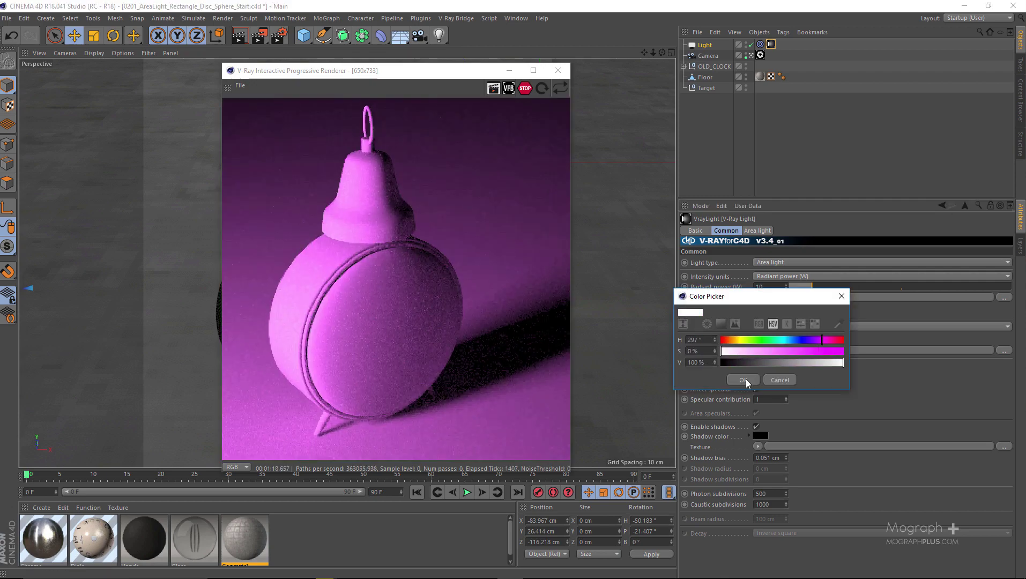
left_click(746, 379)
Step: Try the light color presets Cool White, Fluorescent, Quartz and Xenon in the render, and return the preset to Custom
left_click(773, 327)
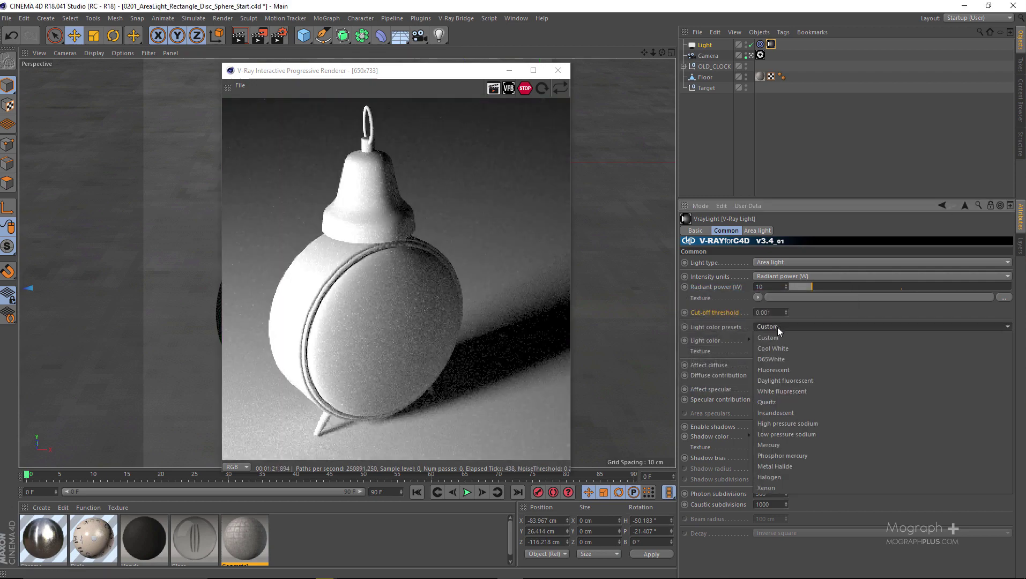
left_click(804, 350)
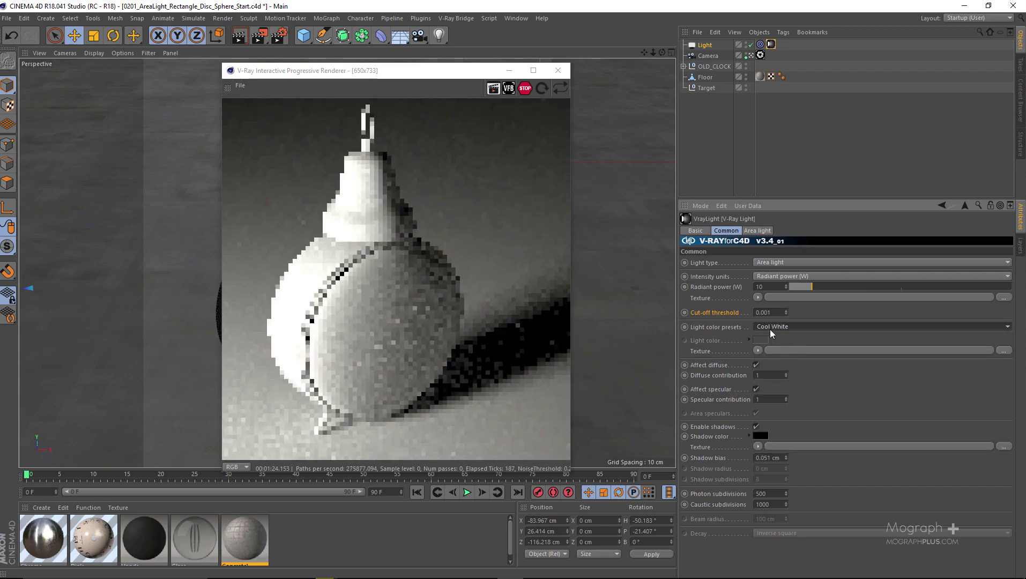
left_click(770, 328)
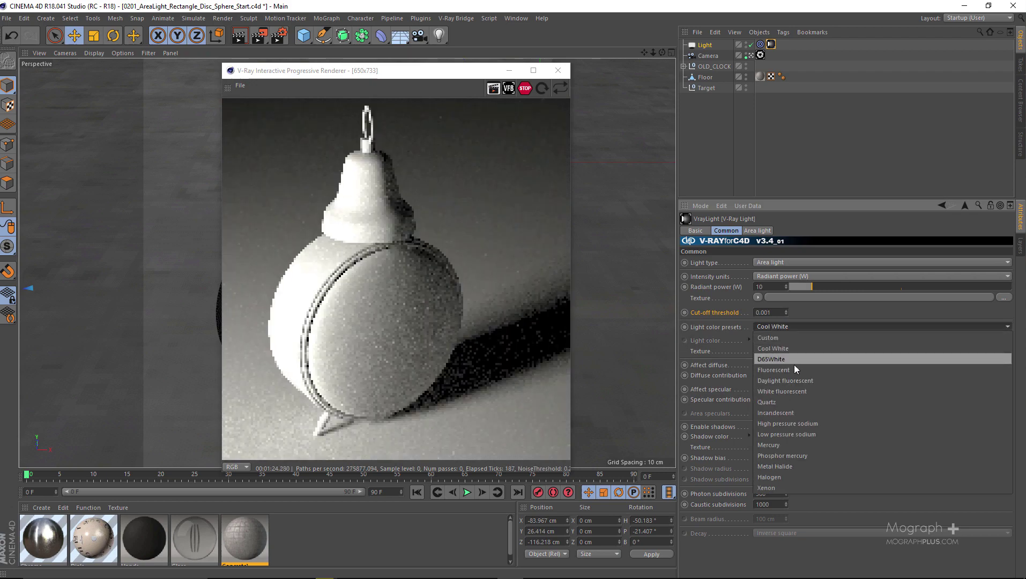
left_click(794, 370)
left_click(770, 328)
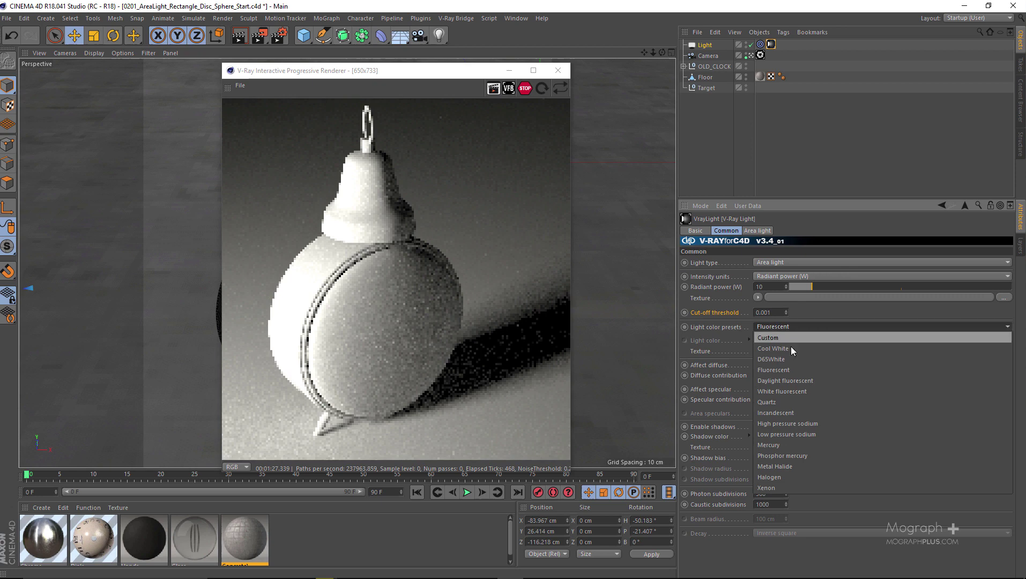
left_click(794, 402)
left_click(770, 328)
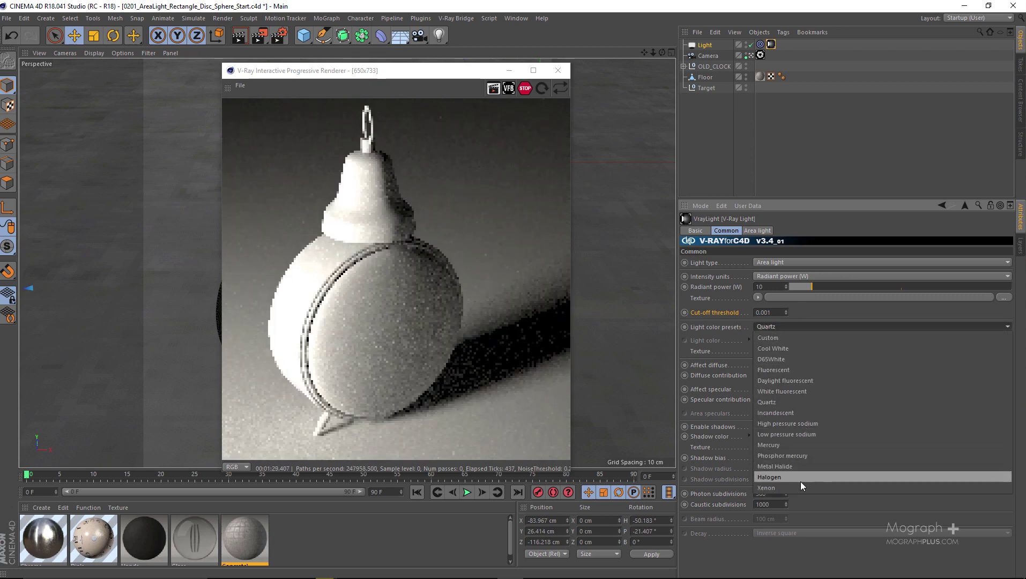
left_click(799, 485)
left_click(759, 328)
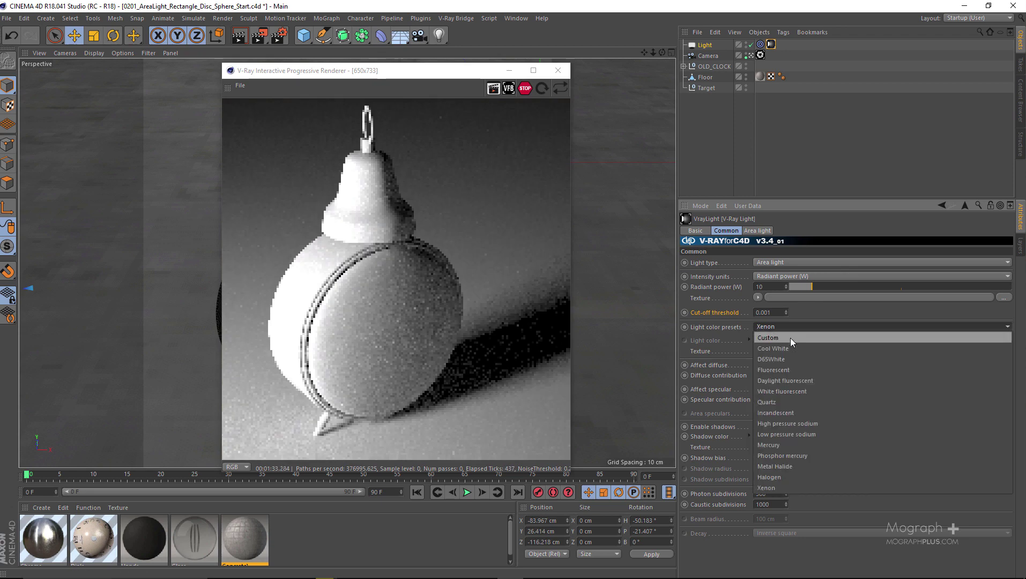
left_click(790, 337)
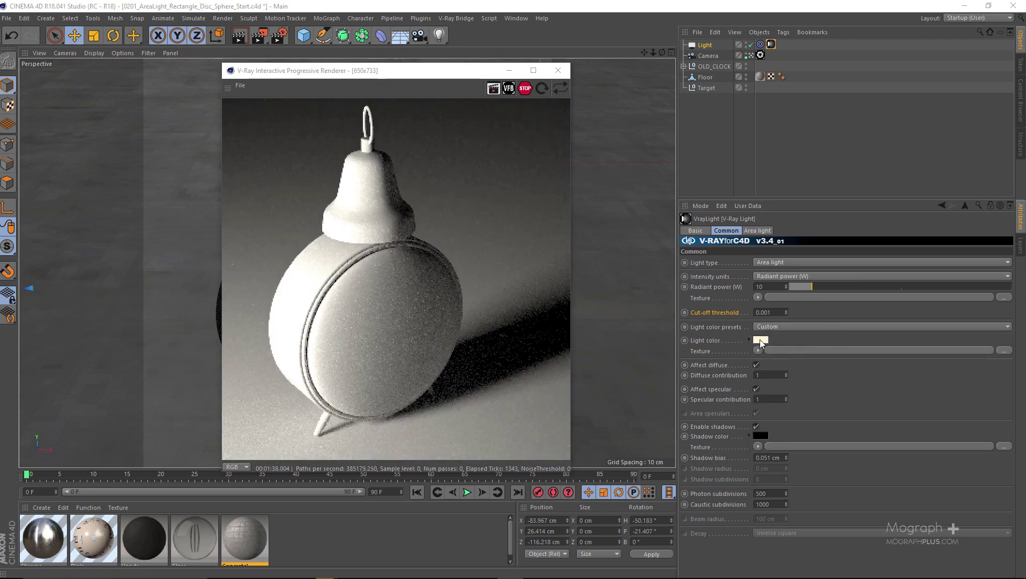
Step: Change the light color to a warm orange using a color temperature of 4453 K
left_click(761, 340)
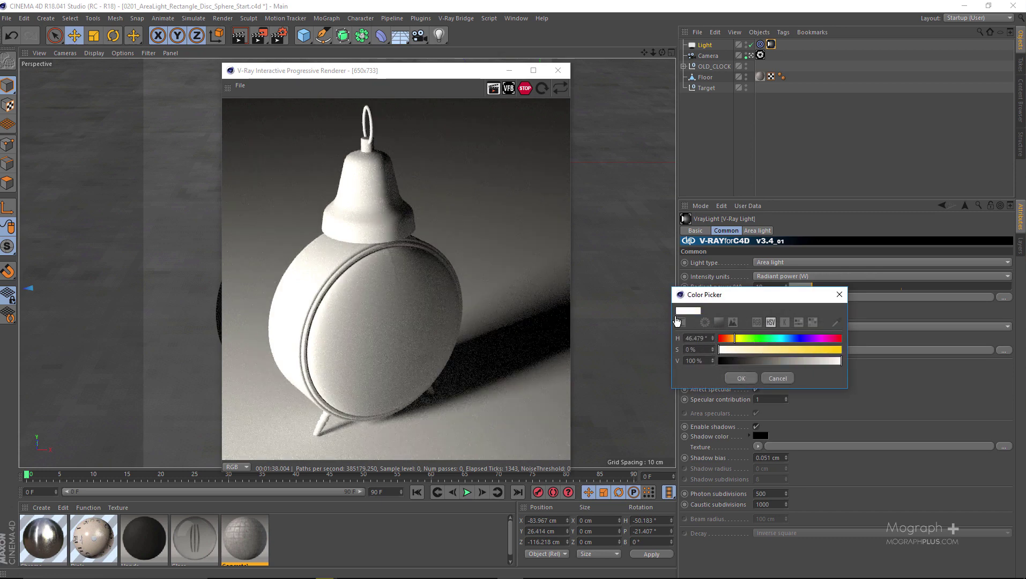
left_click(784, 322)
left_click_drag(788, 340, 765, 341)
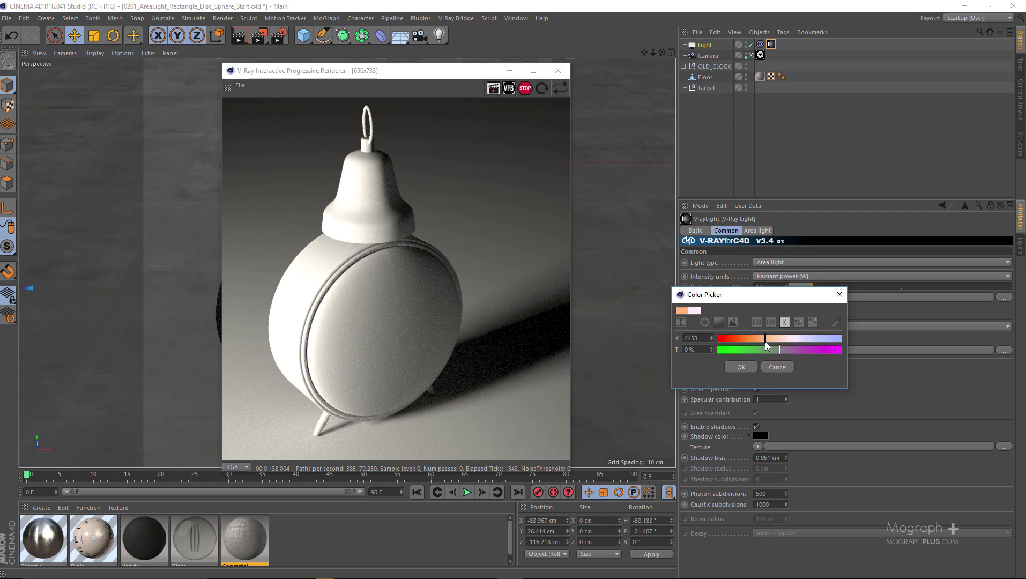
left_click(741, 367)
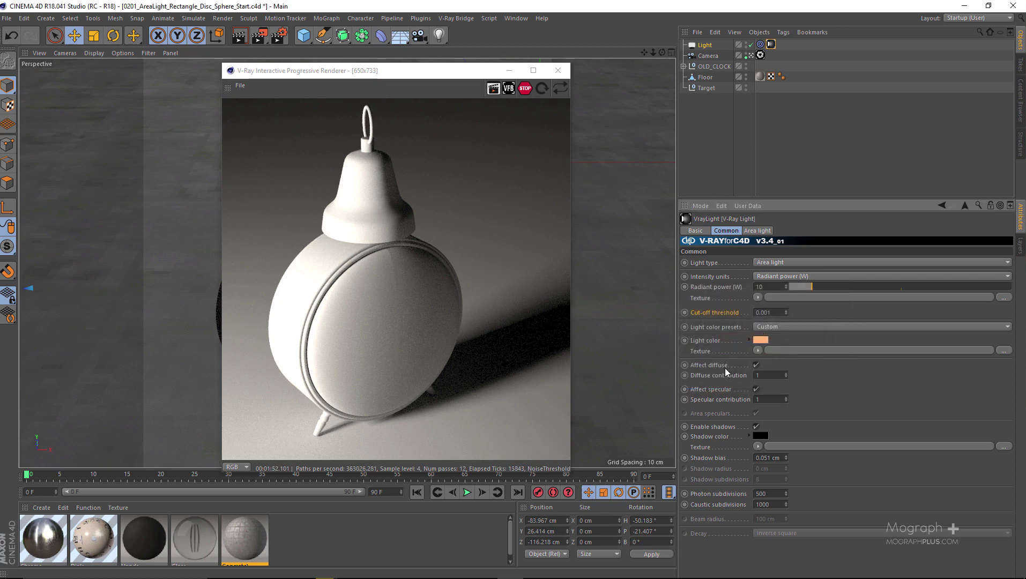
Step: Restore a white light color by setting its HSV saturation to 0%
left_click(764, 339)
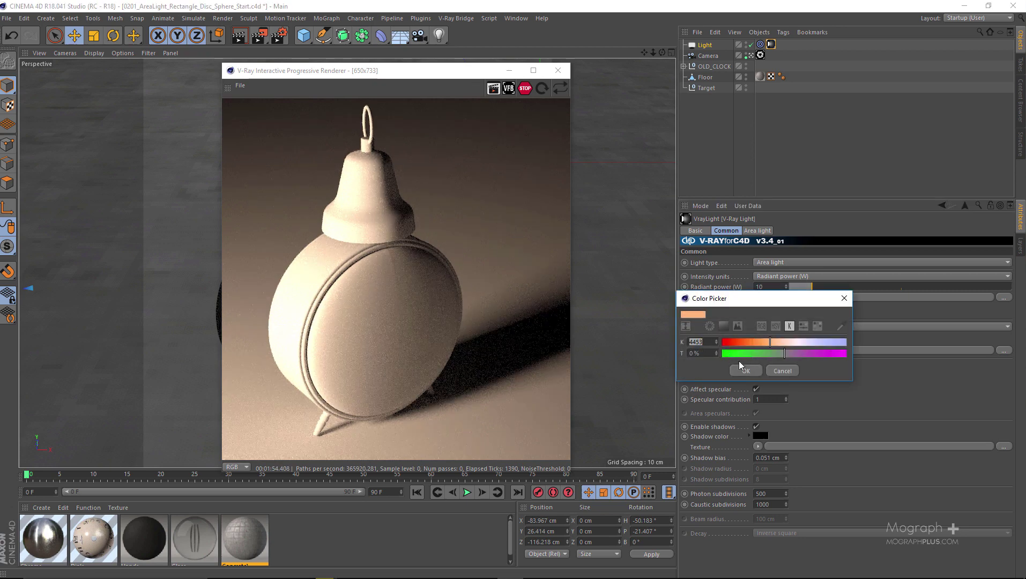
left_click(761, 326)
left_click(779, 327)
left_click_drag(770, 353, 698, 355)
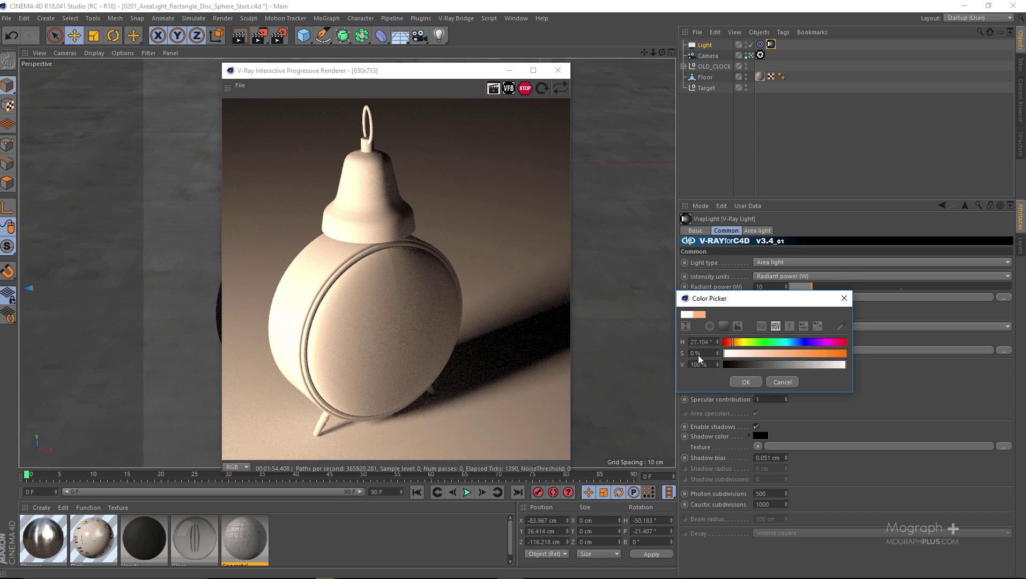
left_click(746, 382)
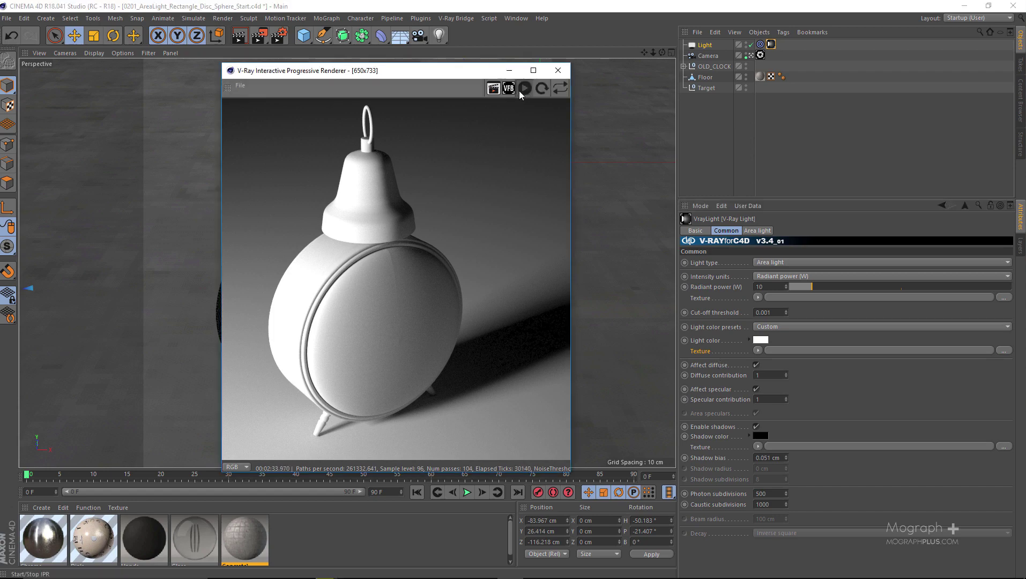
Step: Disable Material Override in the V-Ray Bridge render settings and relaunch the interactive render with the original materials
left_click(557, 71)
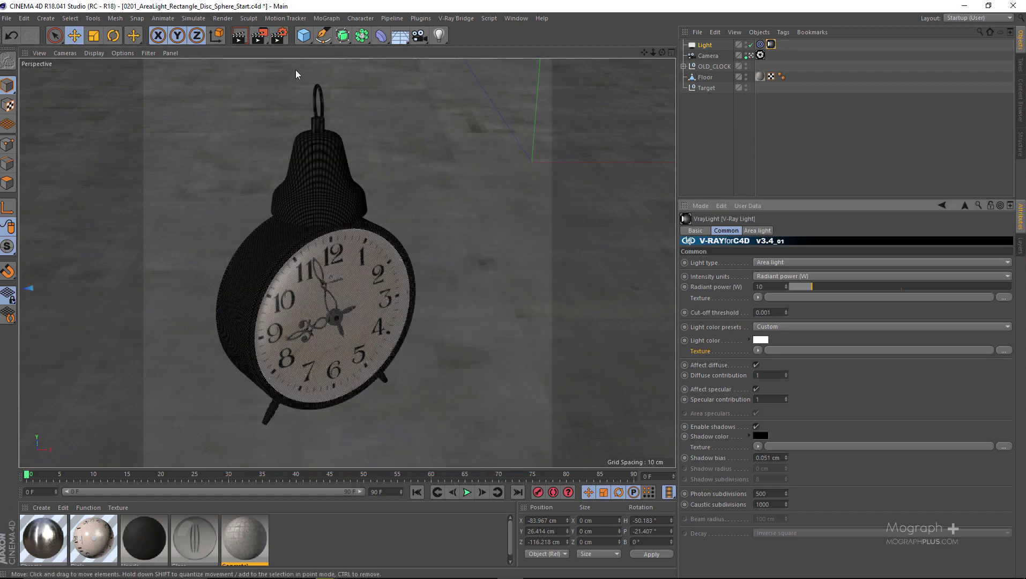
left_click(280, 40)
scroll(388, 341, "down", 4)
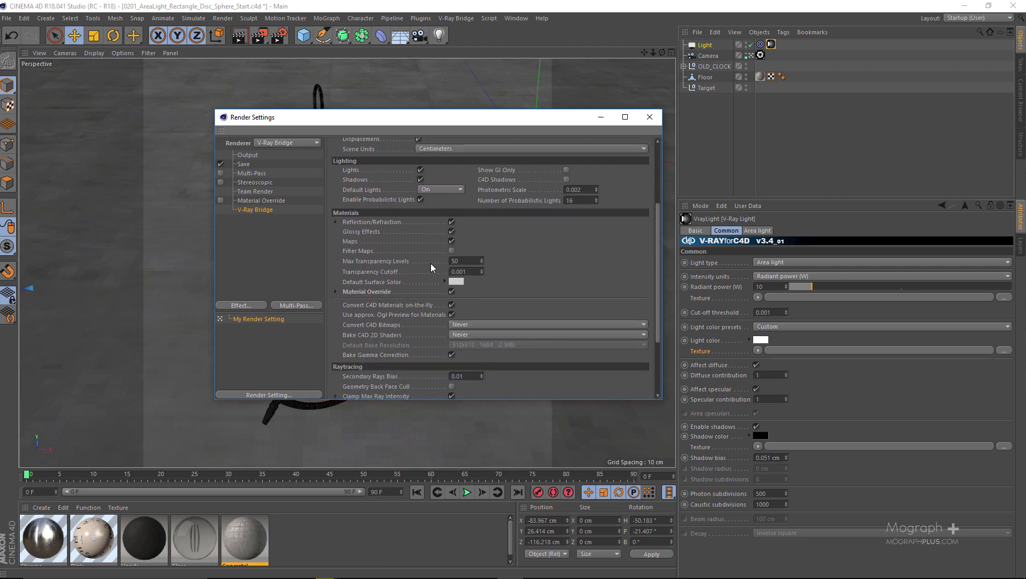
left_click(451, 292)
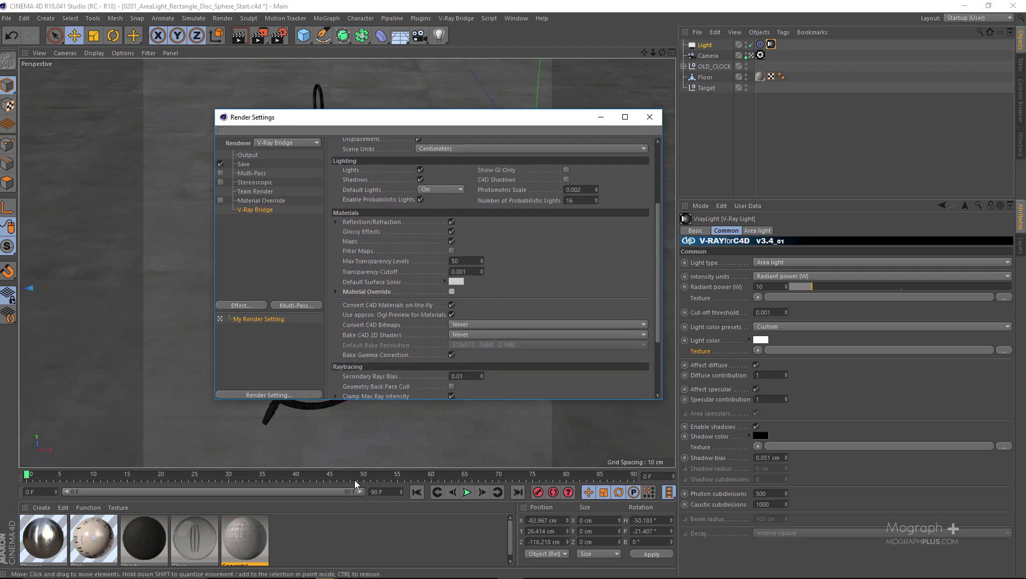
left_click(648, 117)
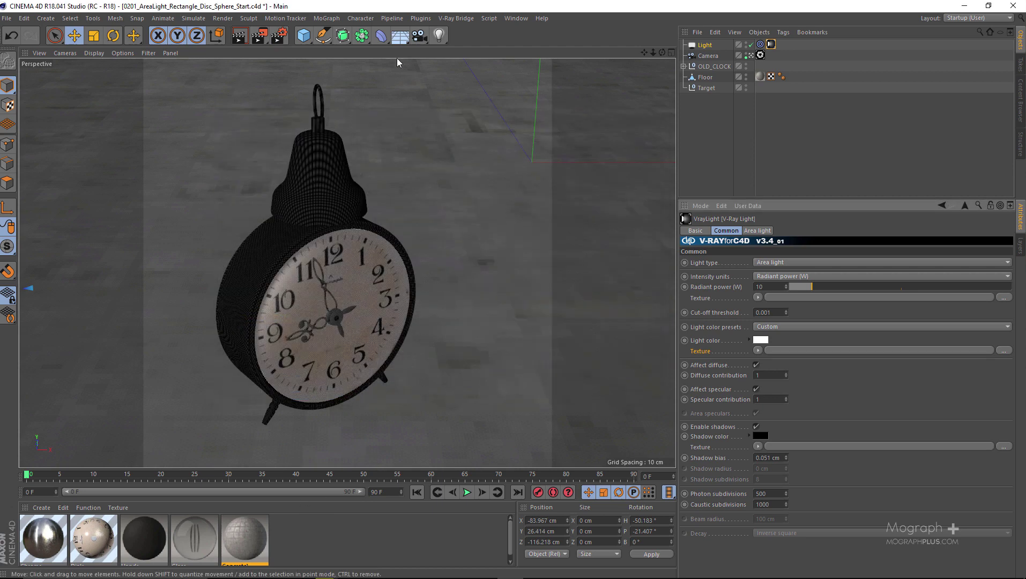
left_click(455, 18)
left_click(495, 137)
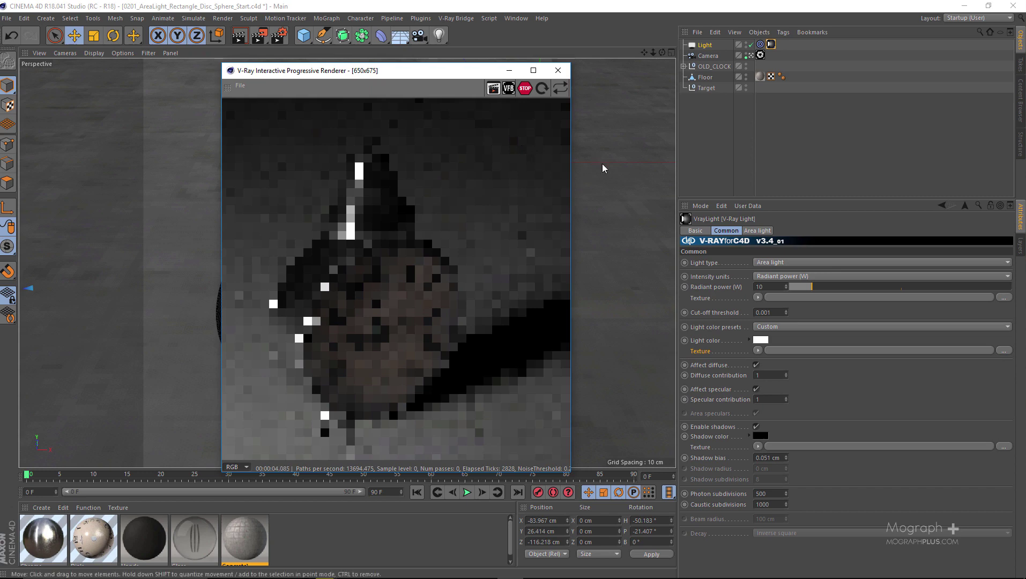
Step: Turn off the light's Affect diffuse option to compare the render, and turn it back on
left_click(720, 366)
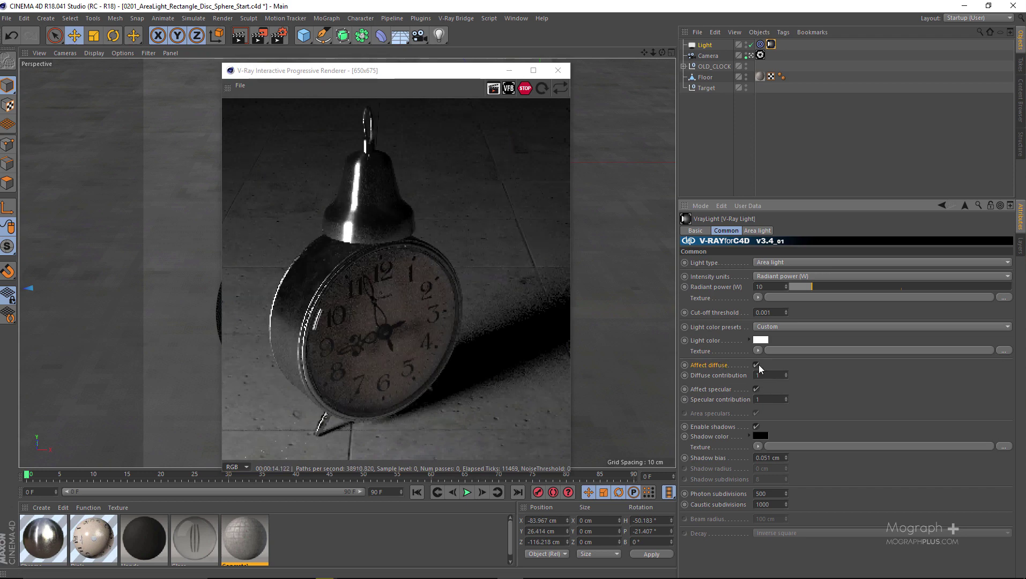
left_click(756, 365)
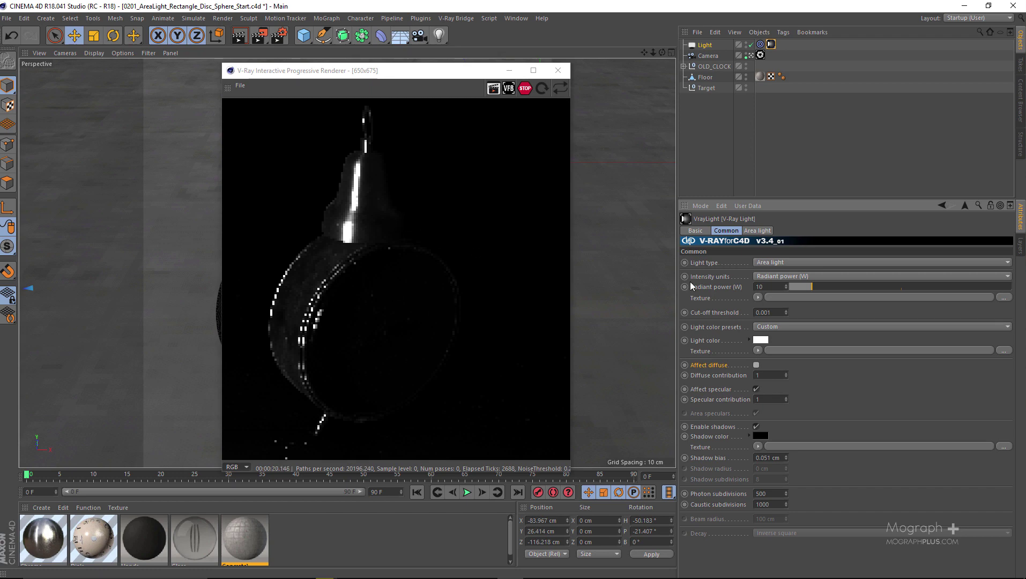
left_click(769, 374)
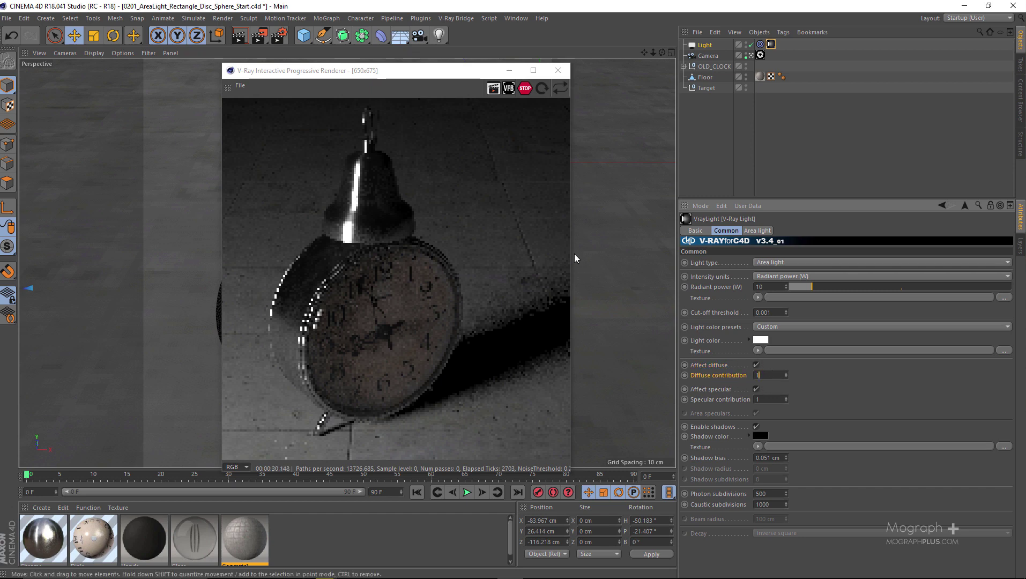
Step: Lower the light's Diffuse contribution to 0.5 and compare the render
double_click(778, 375)
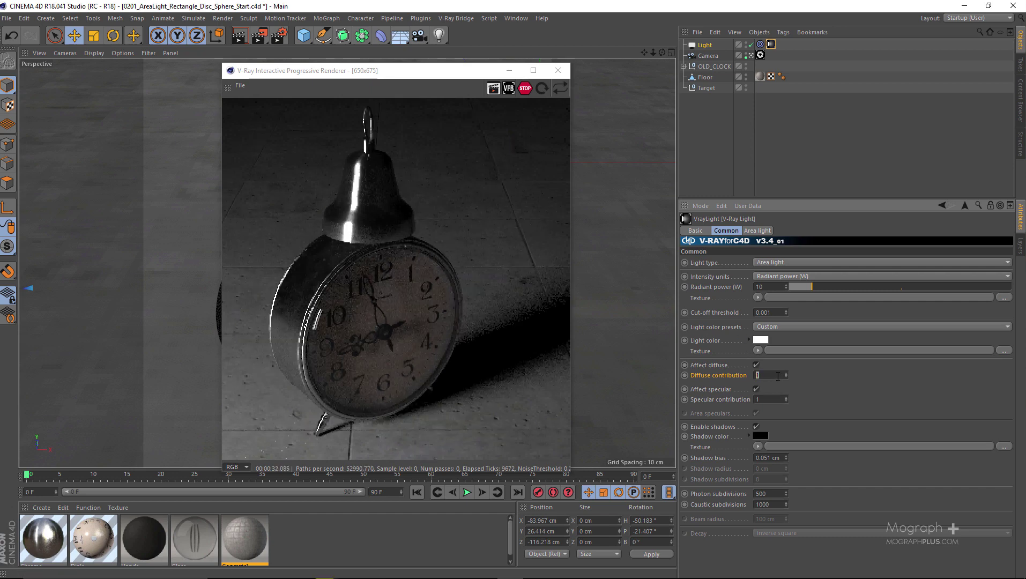
key("BackSpace")
type(".5")
key("Return")
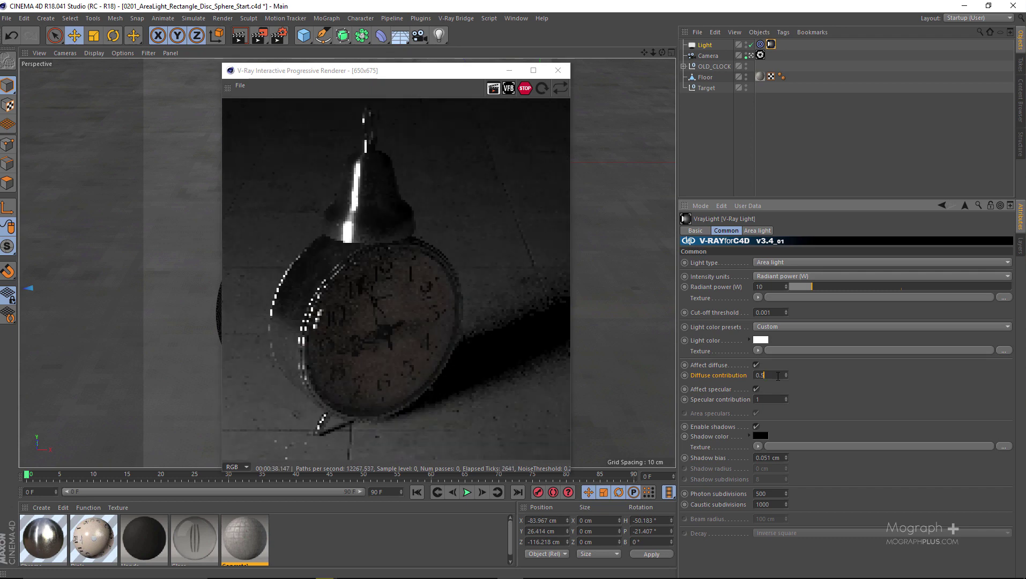
Step: Set the light's Diffuse contribution back to 1
double_click(777, 376)
type("1")
key("Return")
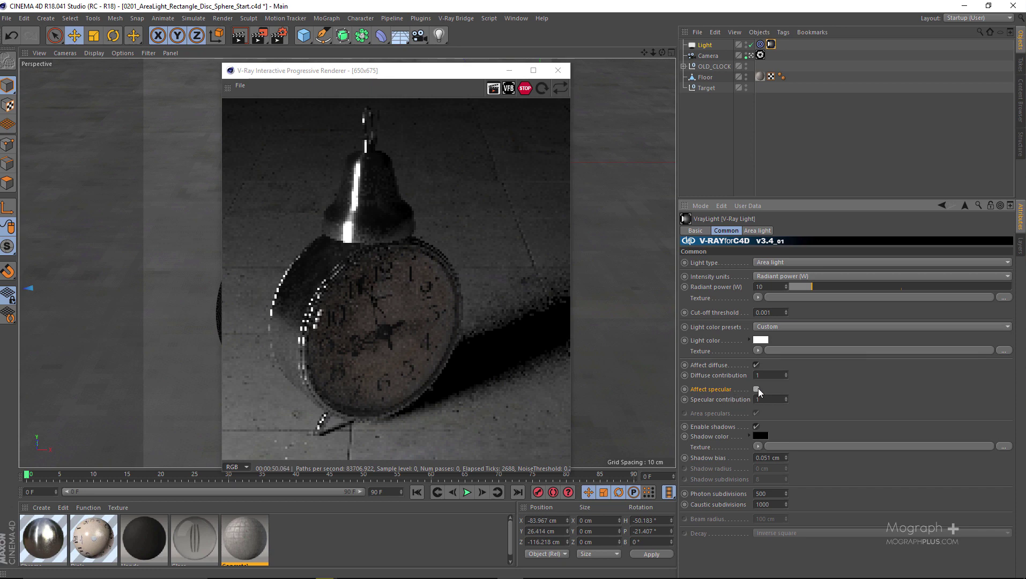
Step: Turn off the light's Affect specular and Affect reflections options to compare the highlights on the clock
left_click(756, 389)
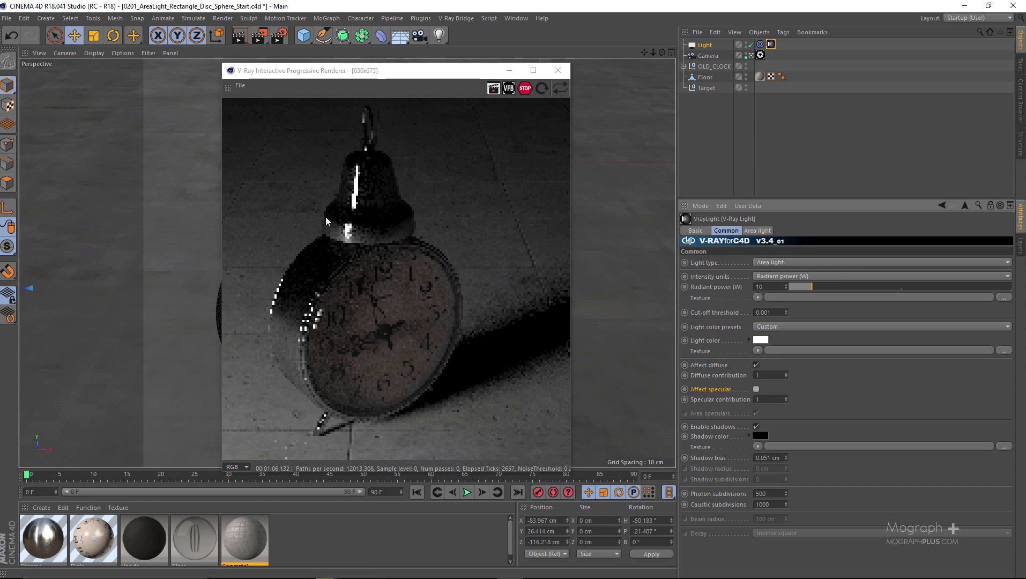
left_click(760, 232)
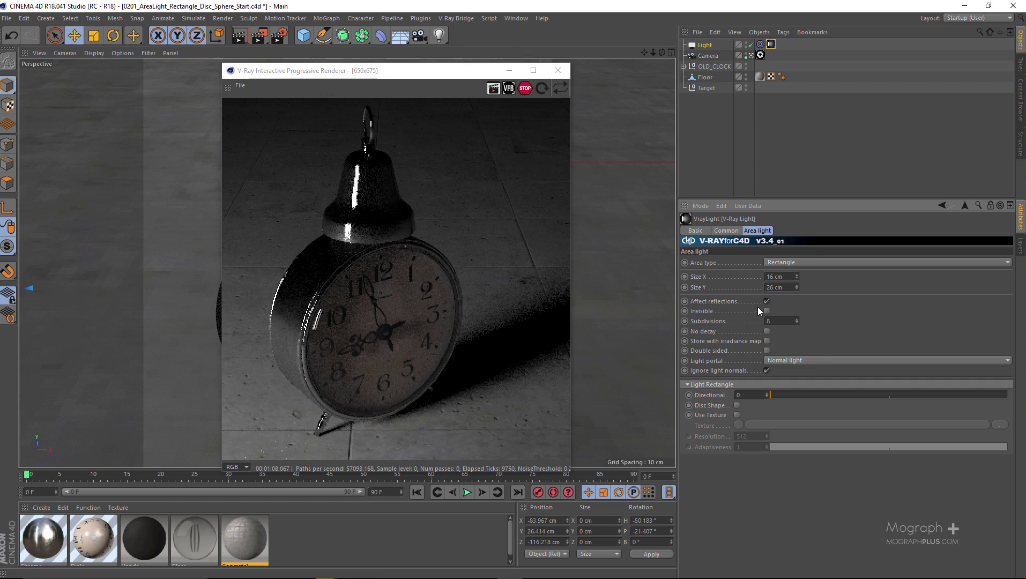
left_click(719, 301)
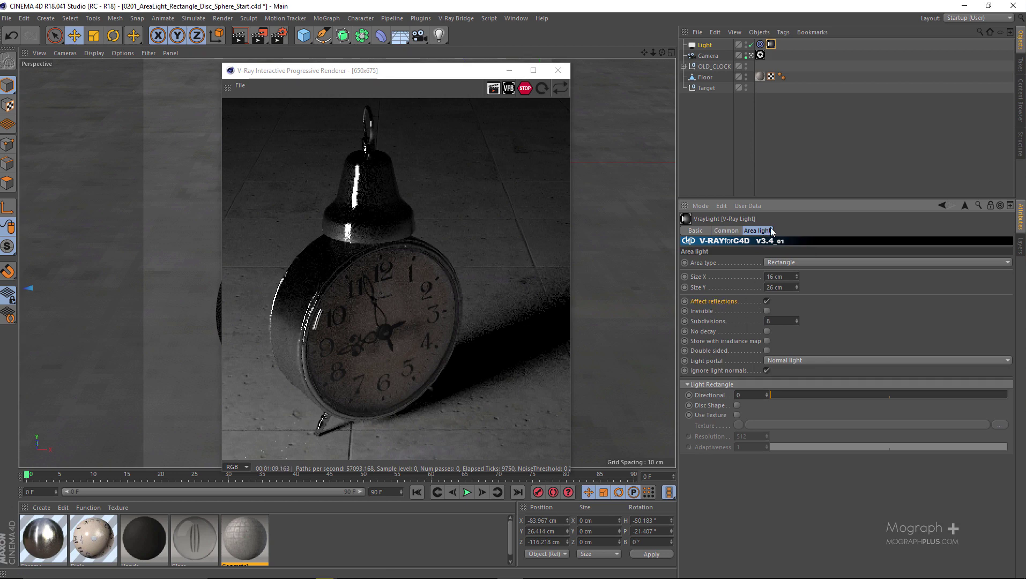
left_click(767, 301)
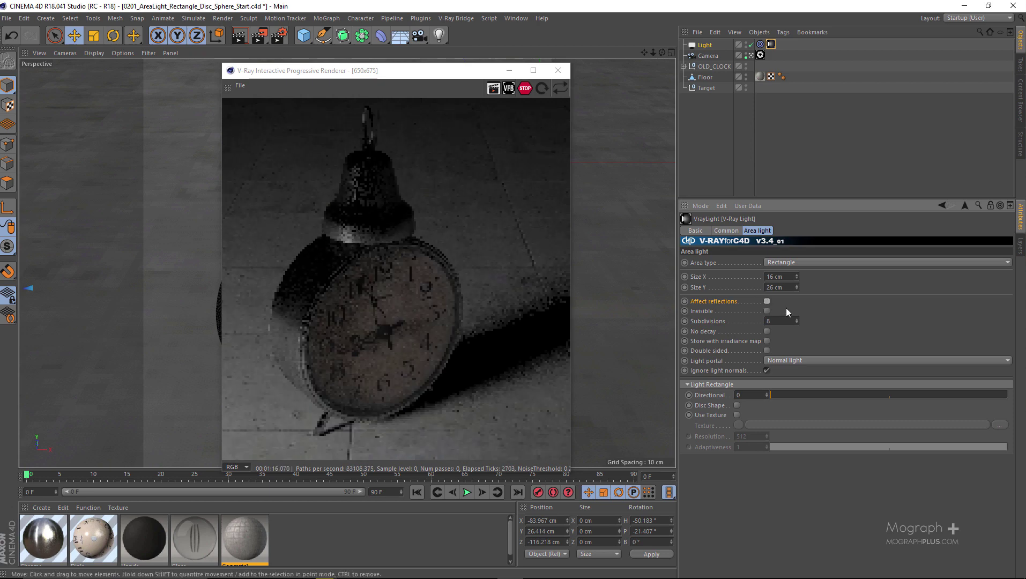
Step: Re-enable the light's Affect reflections and Affect specular options
left_click(767, 300)
left_click(726, 230)
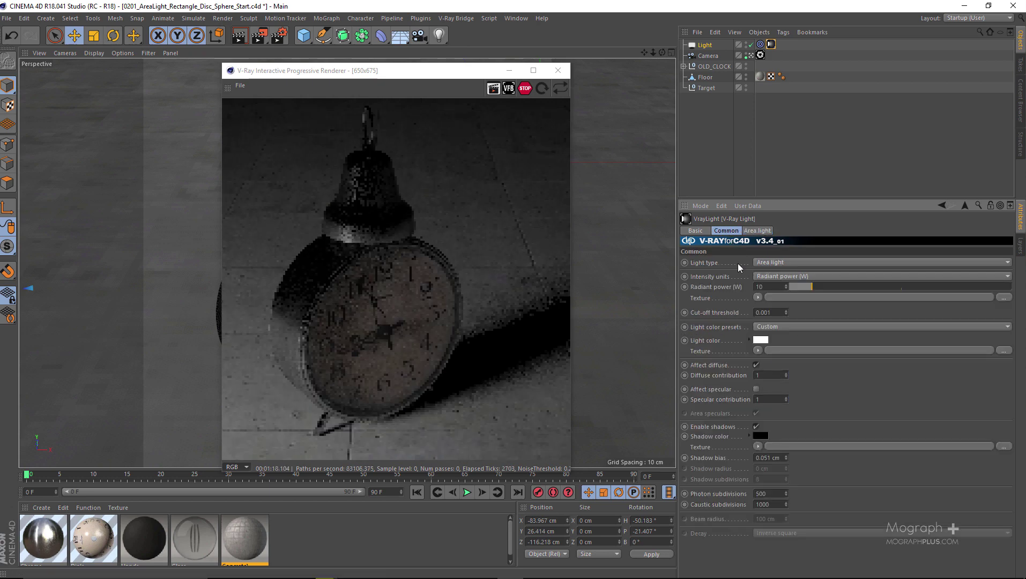
left_click(756, 389)
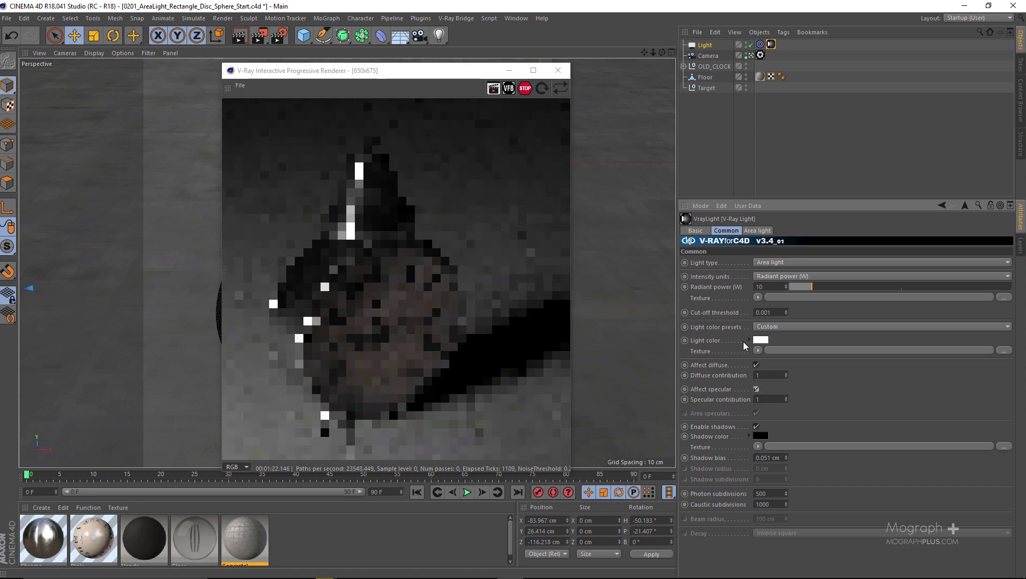
key("F5")
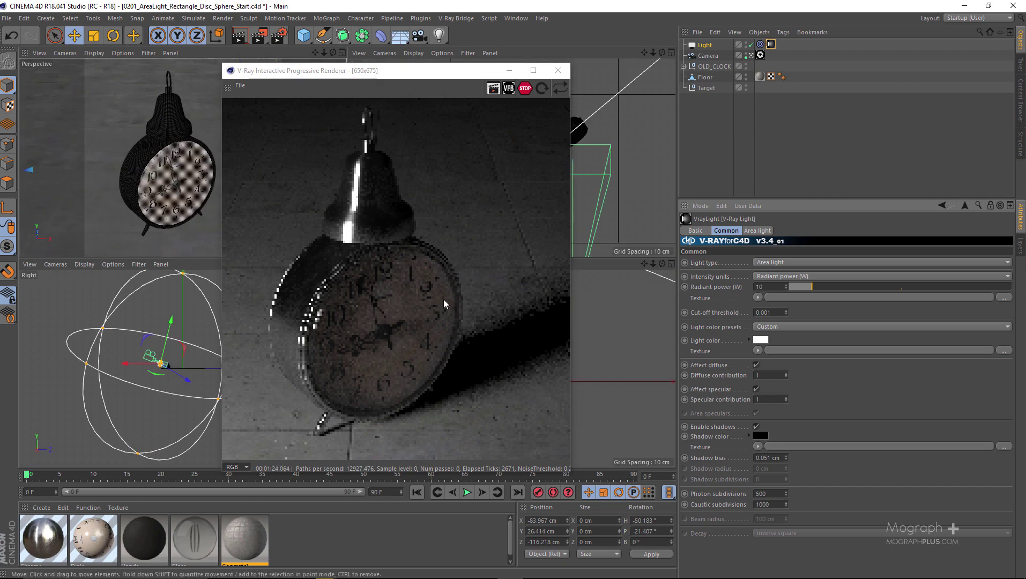
key("F1")
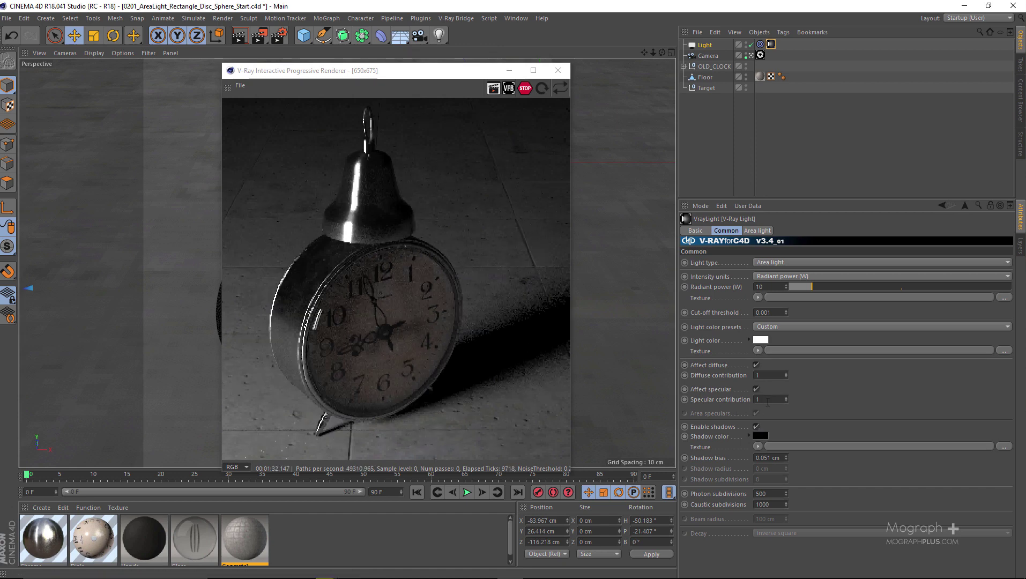
Step: Compare the render with the light's shadows disabled, re-enable the shadows, and stop the interactive render
left_click(757, 426)
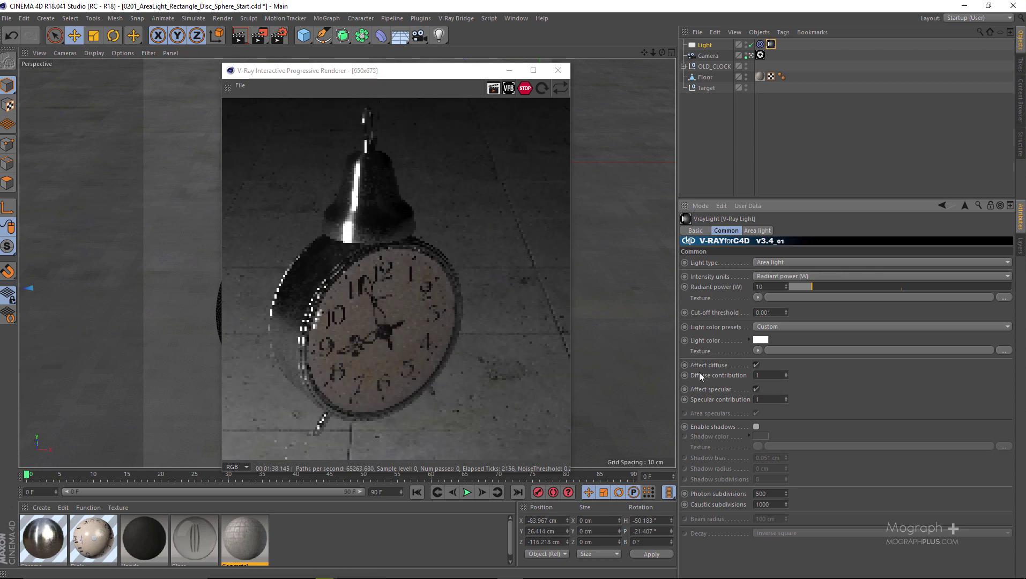
left_click(756, 427)
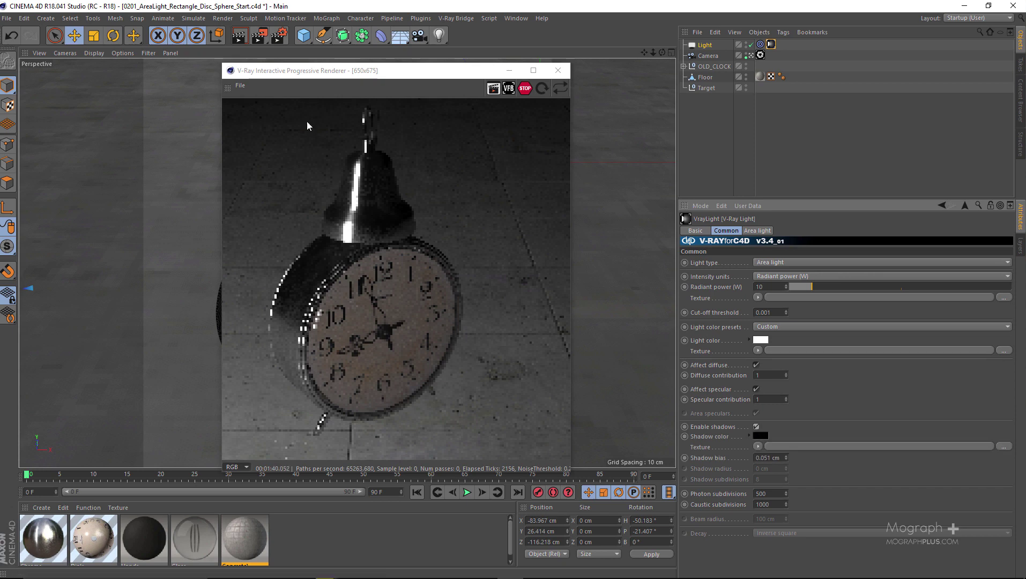
left_click(524, 90)
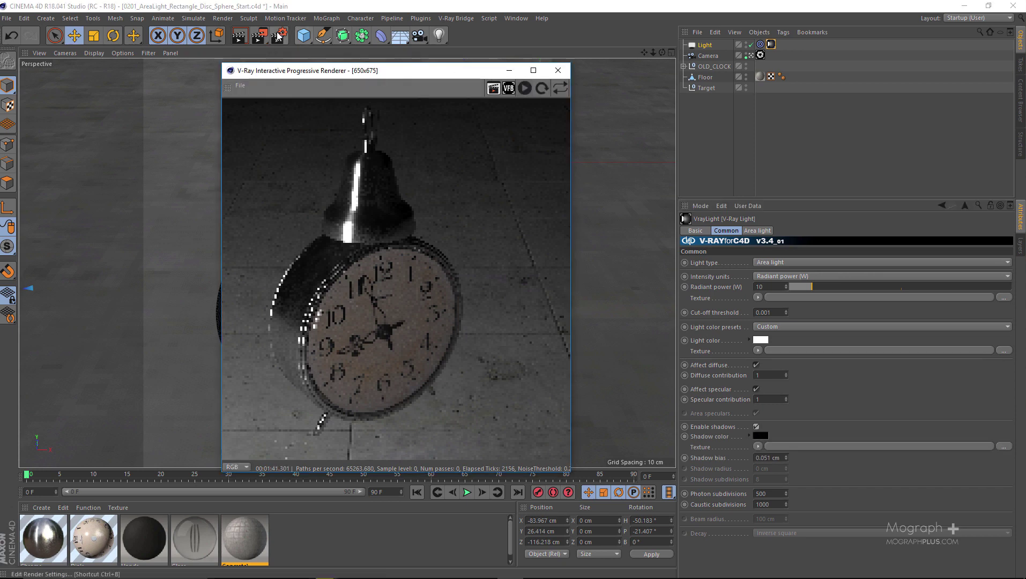
Step: Enable Material Override in the V-Ray Bridge render options and restart the interactive render
left_click(279, 37)
scroll(393, 213, "down", 5)
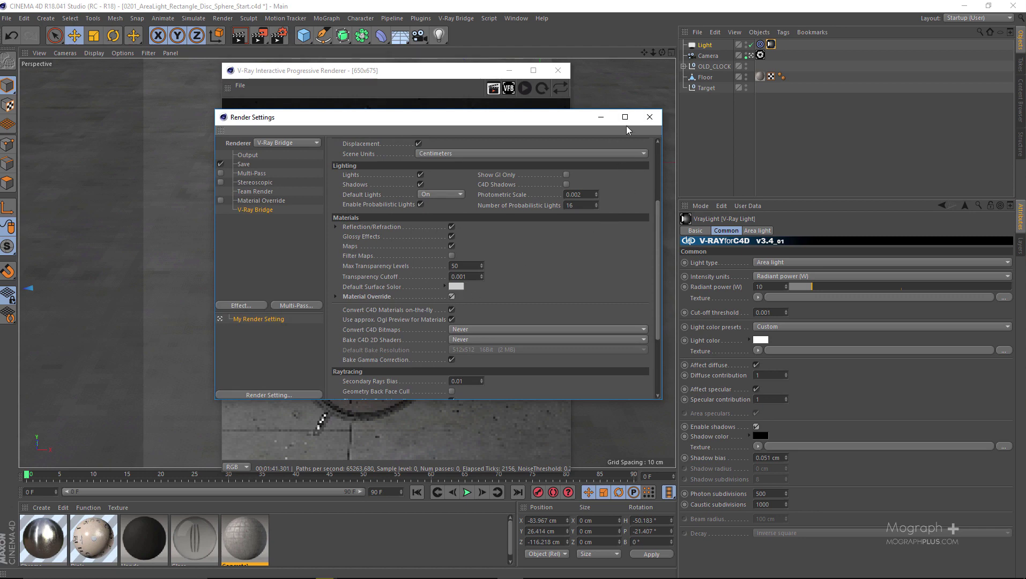
left_click(649, 118)
left_click(524, 88)
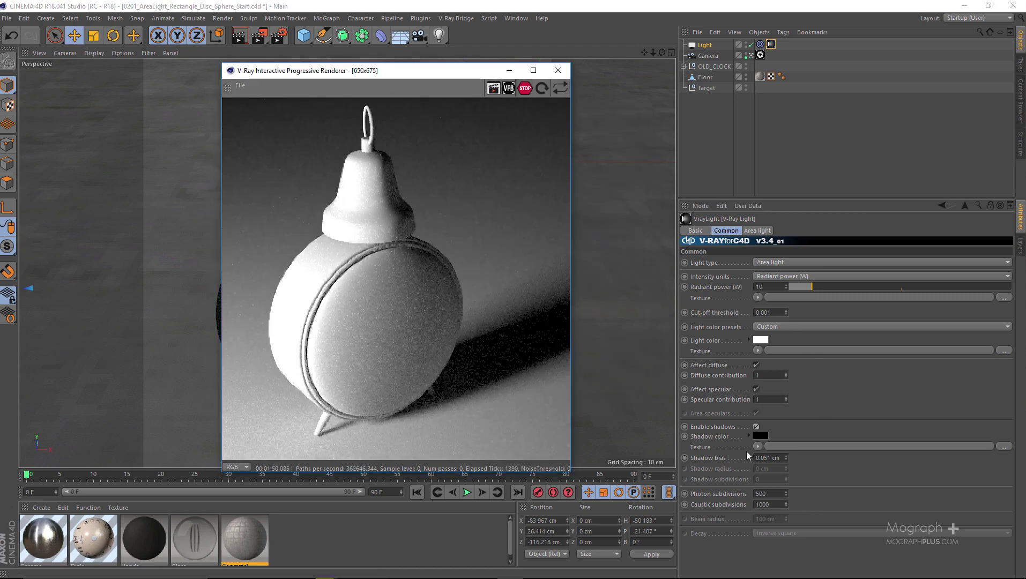
Step: Set the light's shadow color to a blue with hue 244°, saturation 74% and value about 66%
left_click(760, 435)
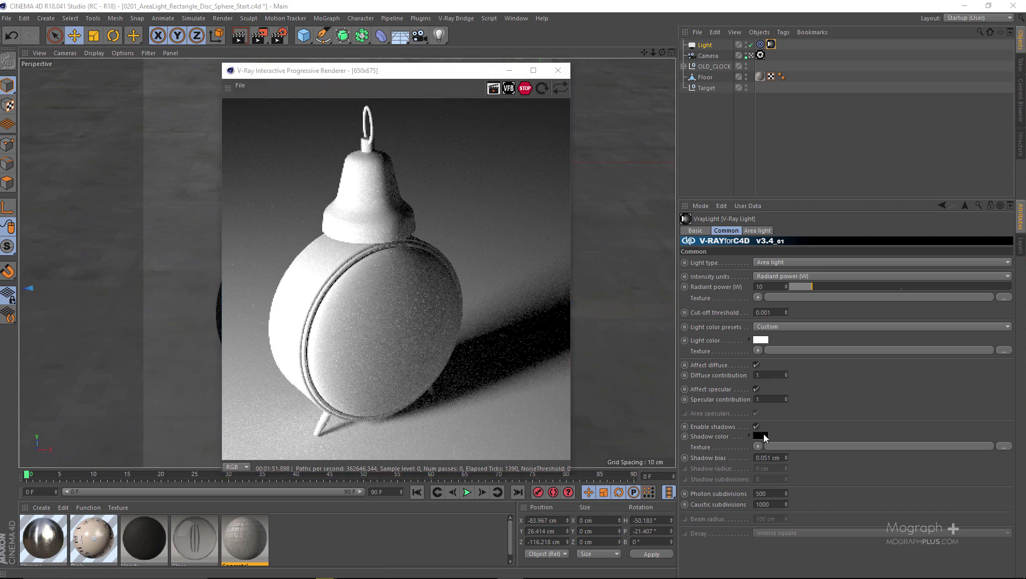
left_click(802, 433)
left_click(813, 444)
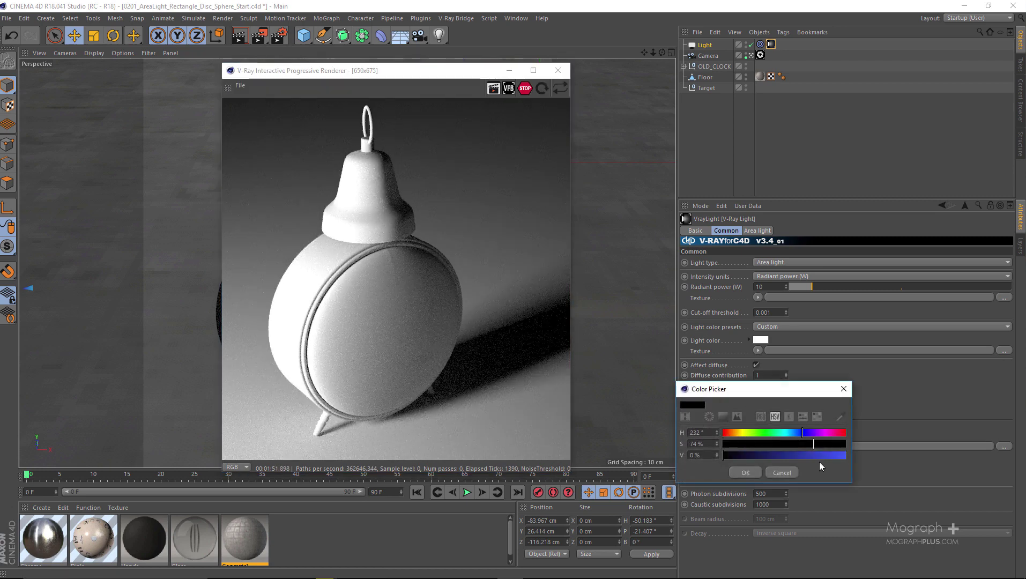
left_click(833, 432)
left_click(833, 455)
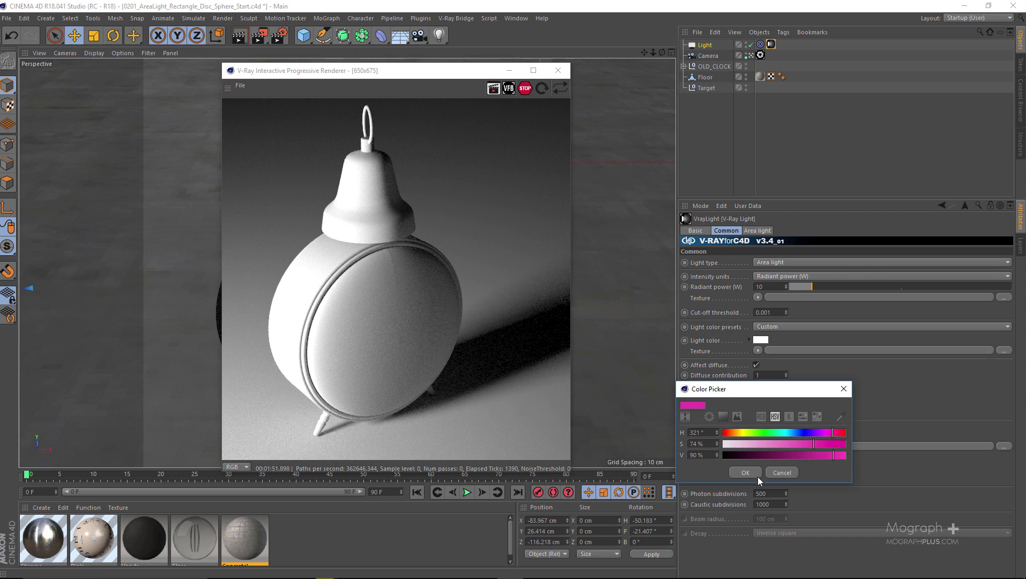
left_click(806, 432)
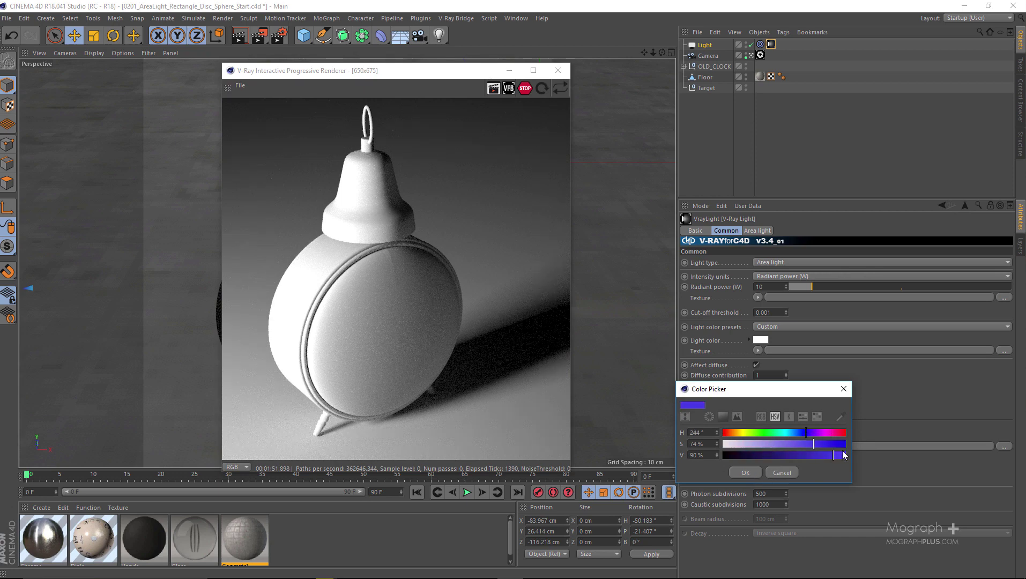
left_click(808, 455)
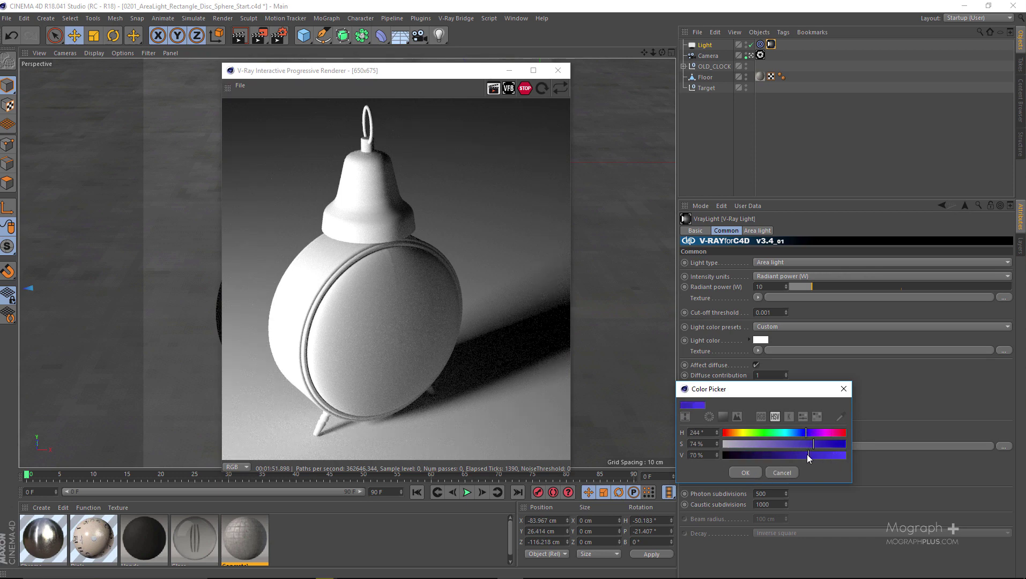
left_click(749, 474)
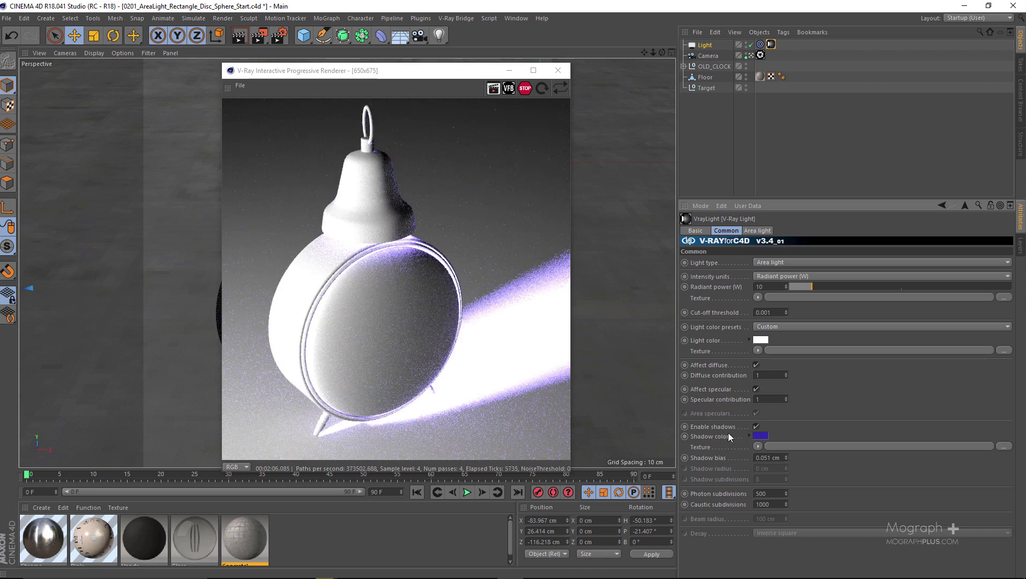
Step: Set the light's shadow color back to black by lowering its value to 0%
left_click(760, 436)
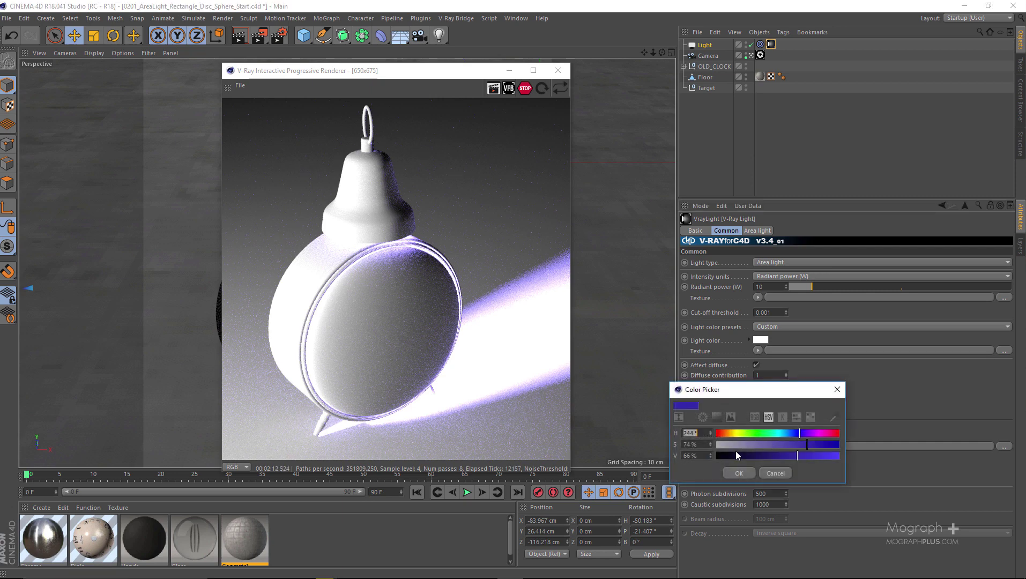
left_click_drag(736, 455, 718, 458)
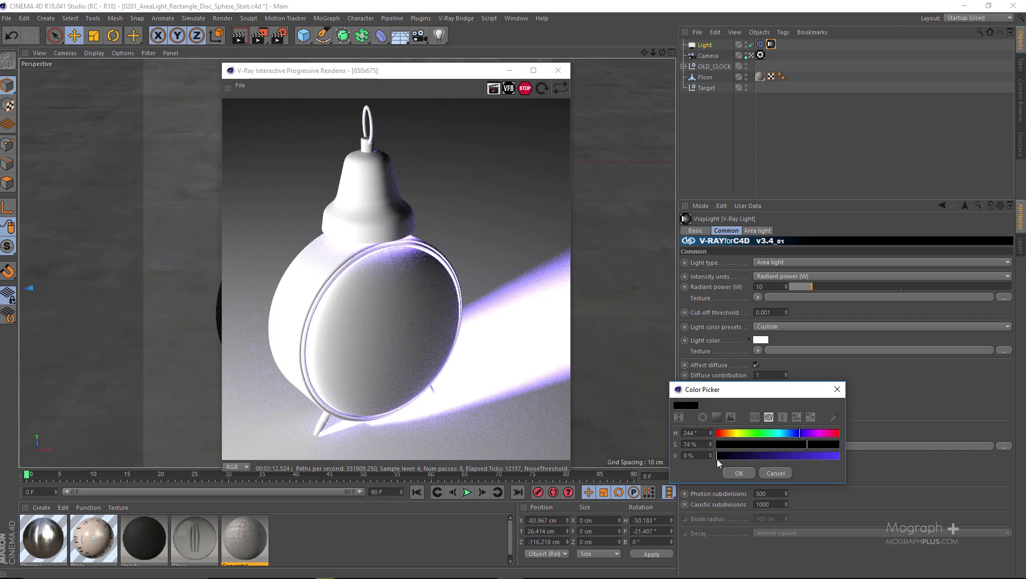
left_click(737, 473)
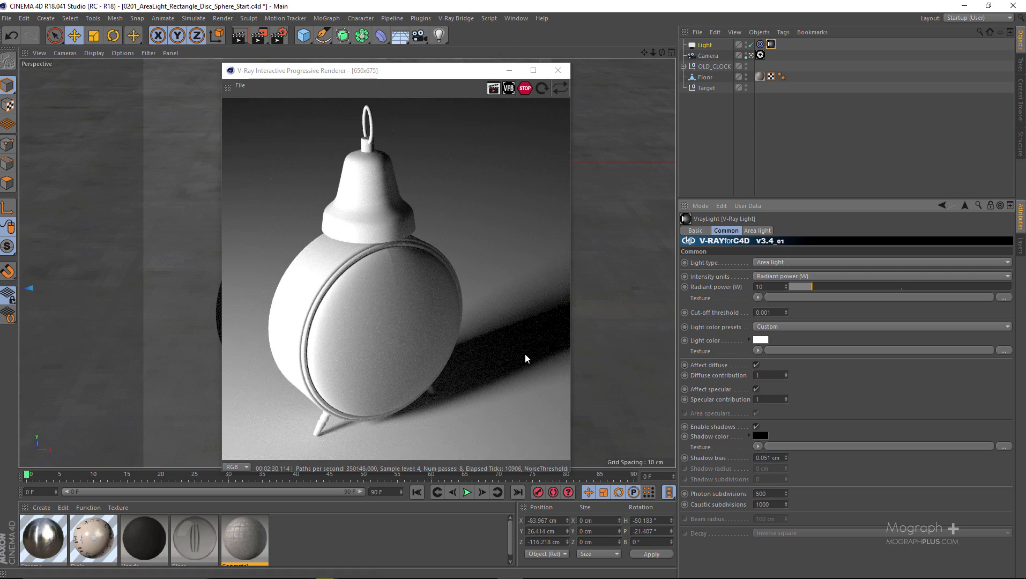
Step: Load a V-Ray Bercon Noise shader as the light's shadow color texture
left_click(756, 447)
mouse_move(830, 405)
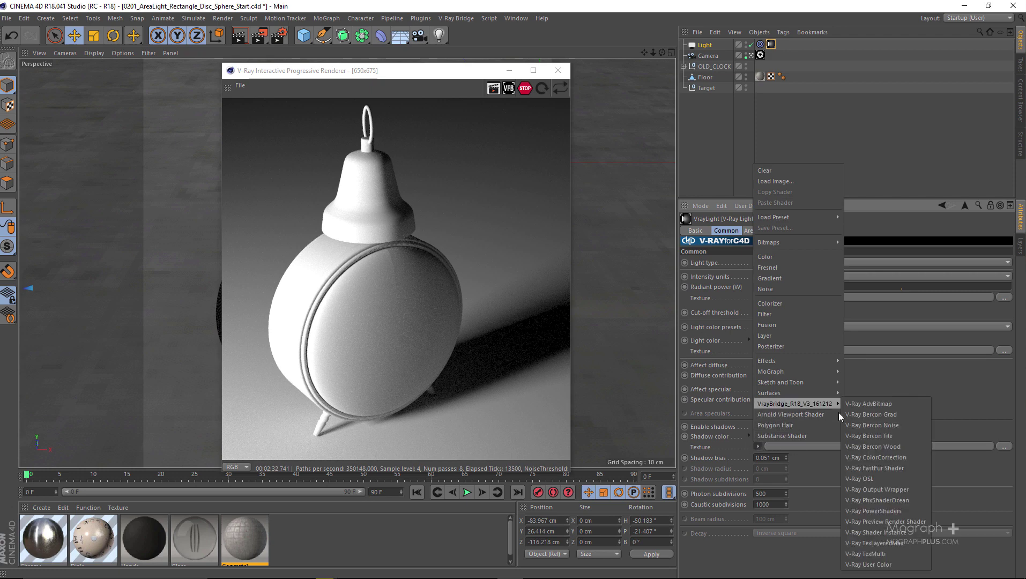
left_click(901, 425)
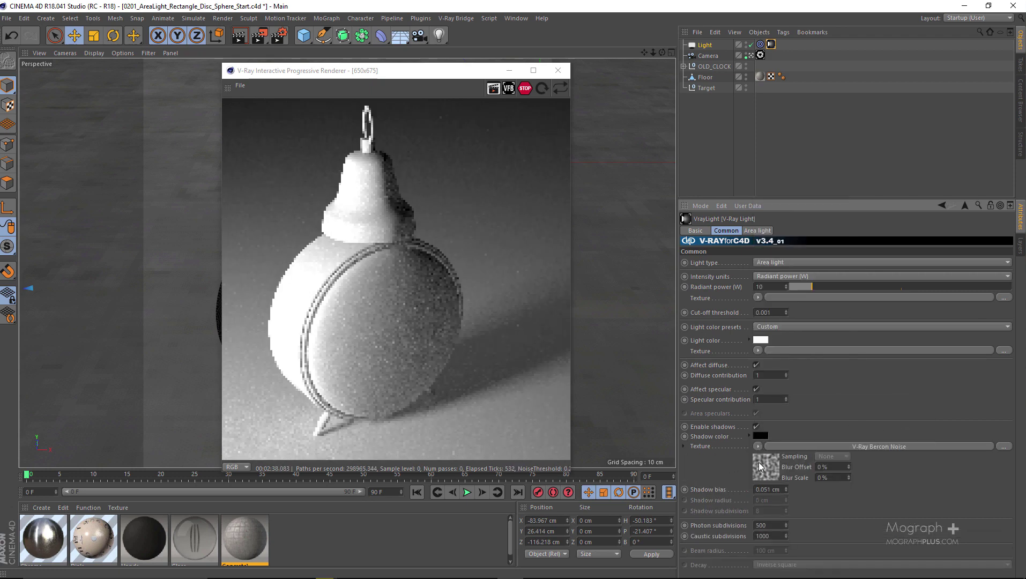
Step: Set the shadow texture's Bercon Noise size to 1 and restart the interactive render
left_click(759, 463)
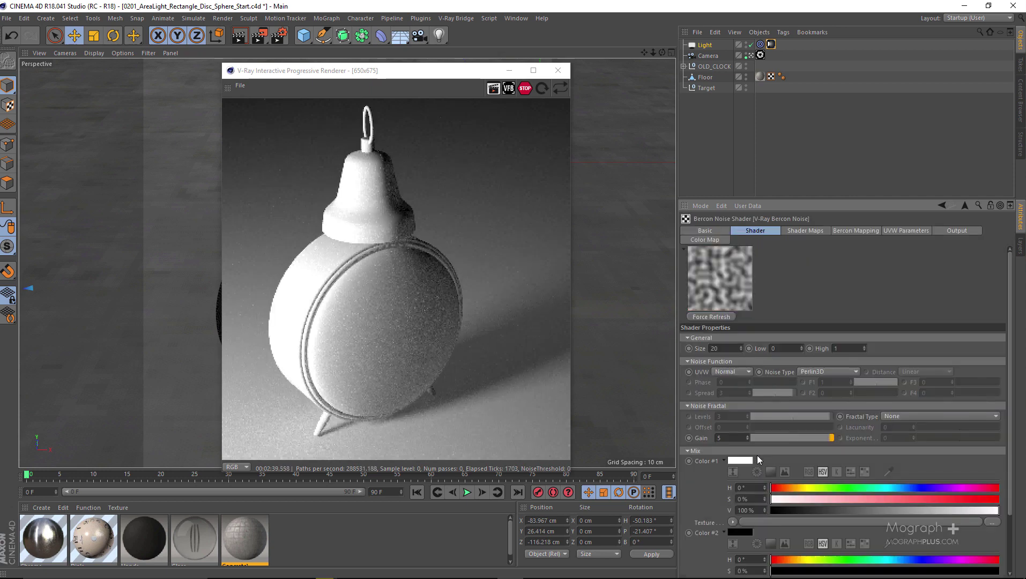
double_click(732, 348)
key("Return")
left_click(524, 90)
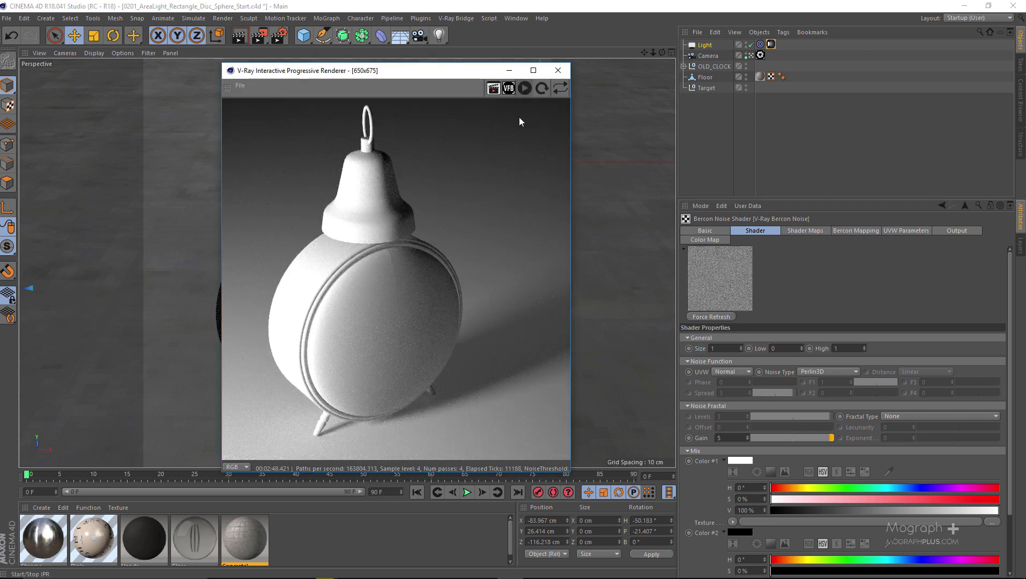
left_click(524, 89)
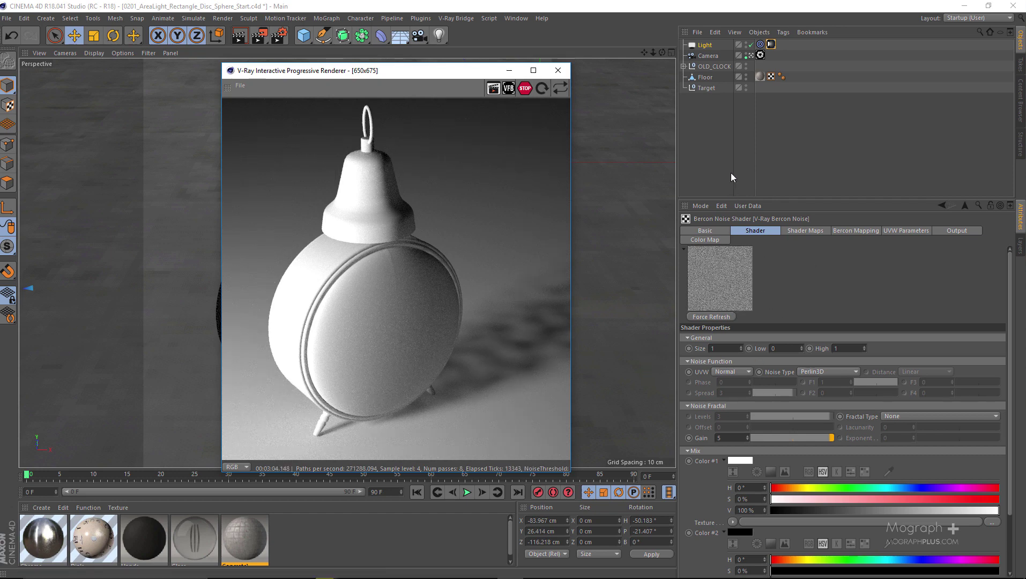
Step: Stop the interactive render and clear the noise texture from the light's shadow color
left_click(524, 88)
left_click(771, 45)
left_click(758, 446)
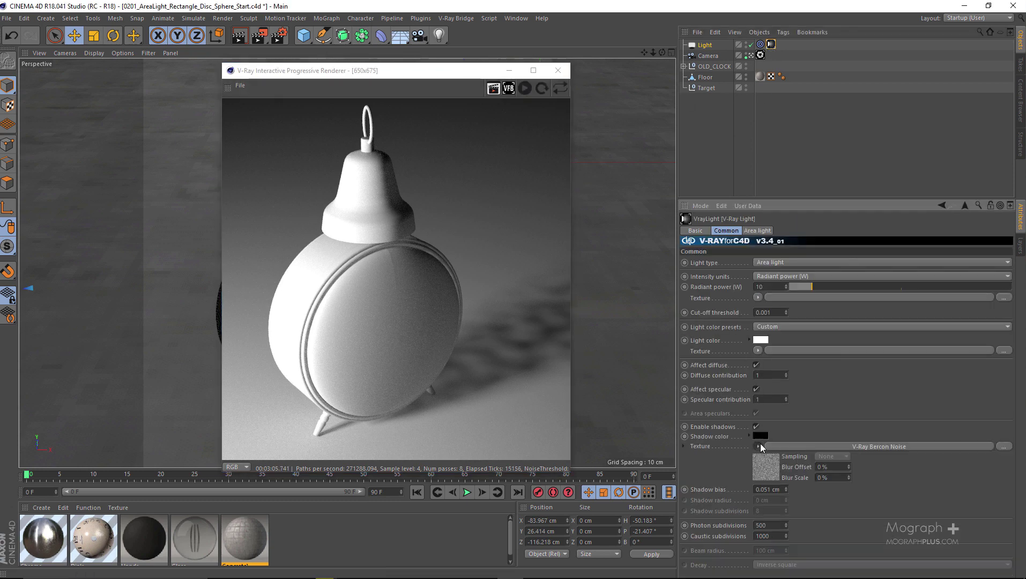
left_click(771, 155)
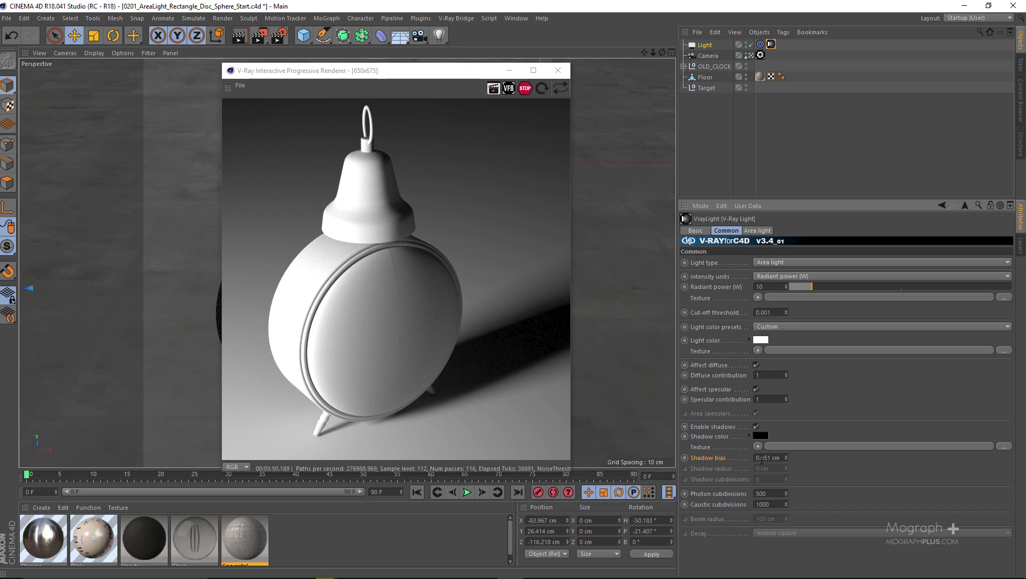
Step: Try a shadow bias of 5 cm on the light and reset it to its previous value
left_click(761, 459)
type("5")
key("Return")
double_click(761, 457)
right_click(710, 460)
left_click(763, 456)
Step: Change the light type to Omni light and shift the render window slightly over the viewport
left_click(757, 231)
left_click(719, 229)
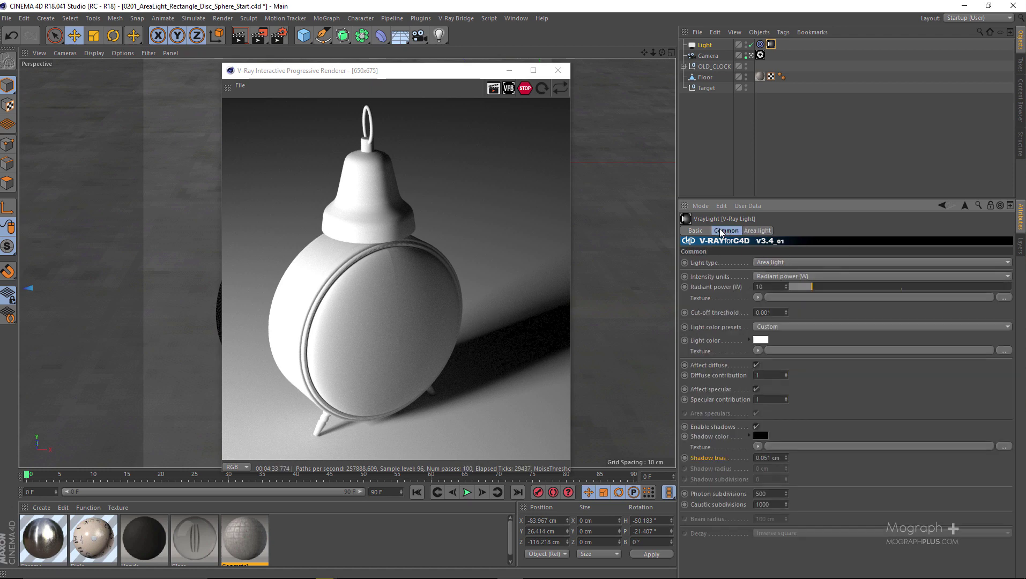
left_click(769, 262)
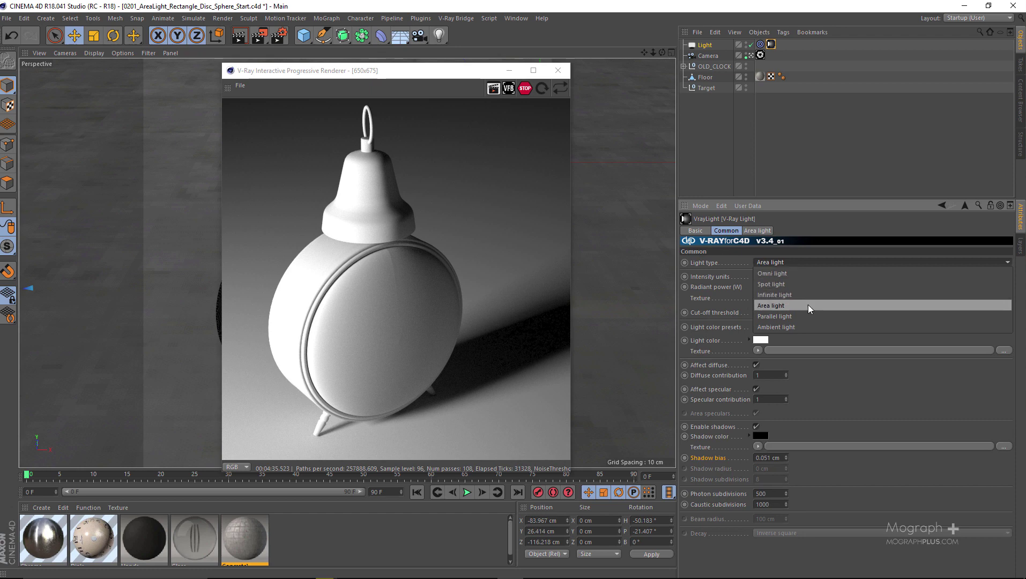
left_click(795, 274)
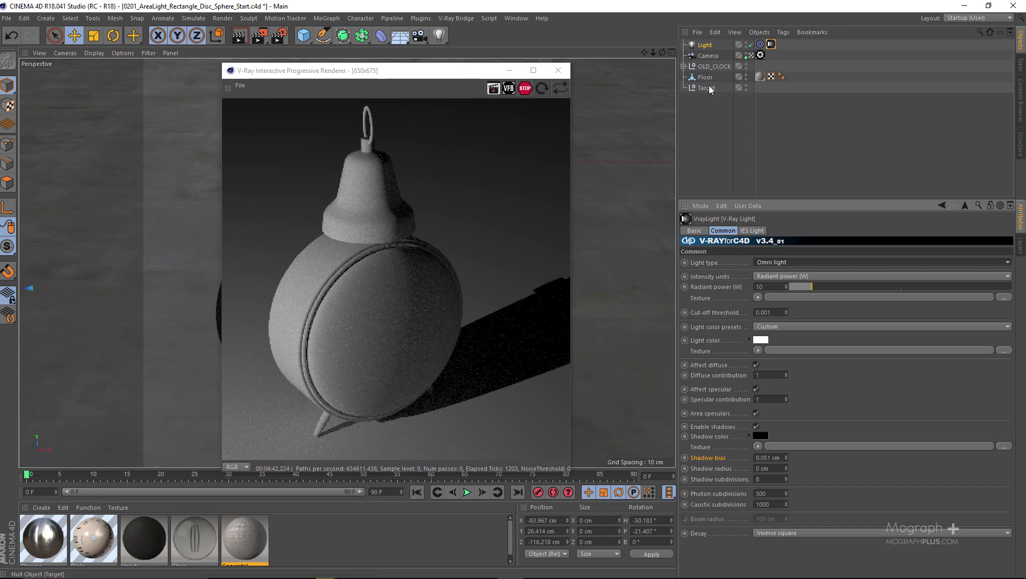
left_click_drag(465, 70, 493, 58)
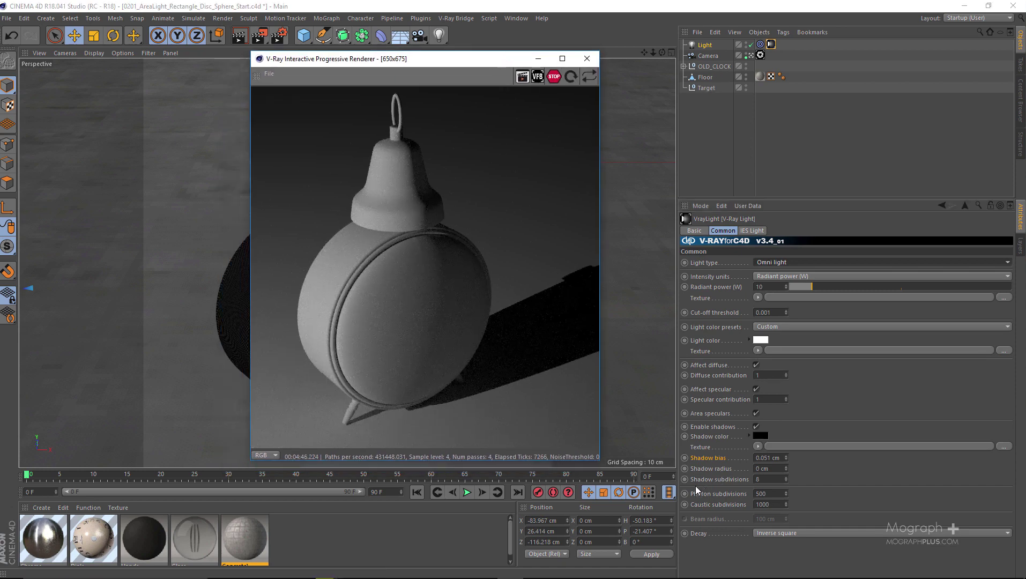
Step: Set the omni light's shadow radius to 10 cm
left_click(722, 469)
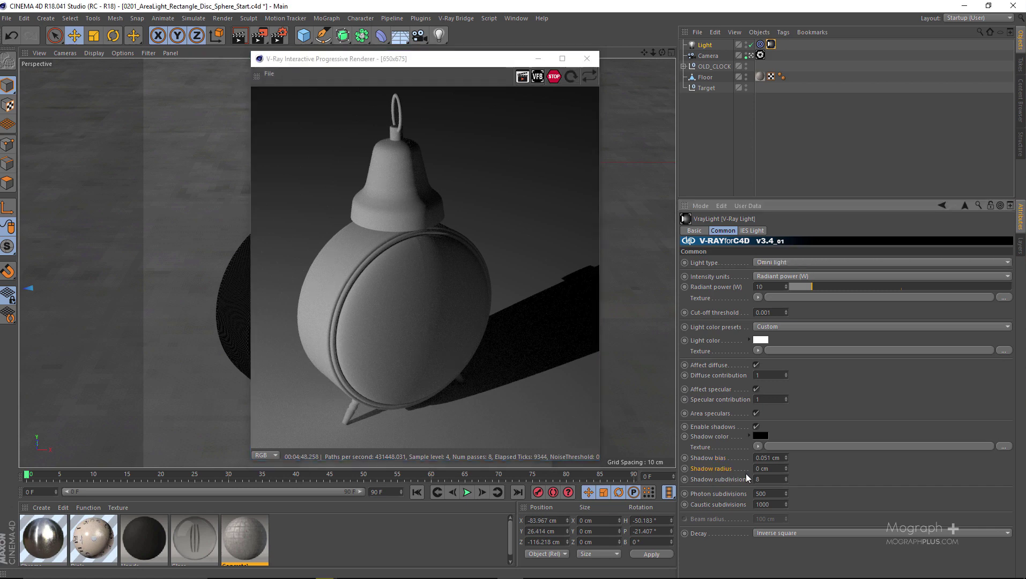
left_click_drag(770, 468, 742, 468)
type("10")
key("Return")
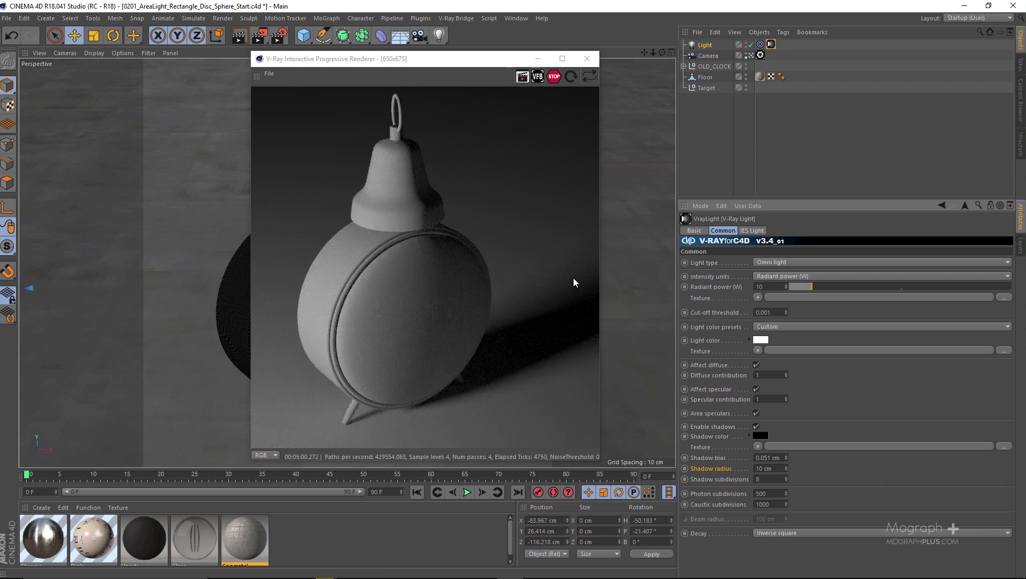
Step: Set the omni light's shadow radius back to 0 cm
left_click(762, 467)
type("0")
key("Return")
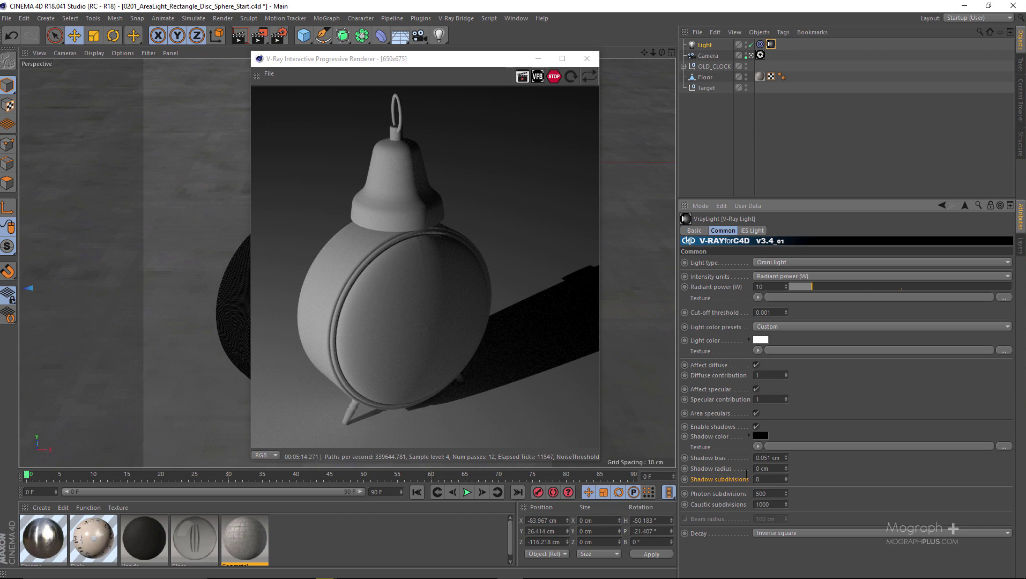
Step: Stop the interactive render and change the light type back to Area light
left_click(553, 76)
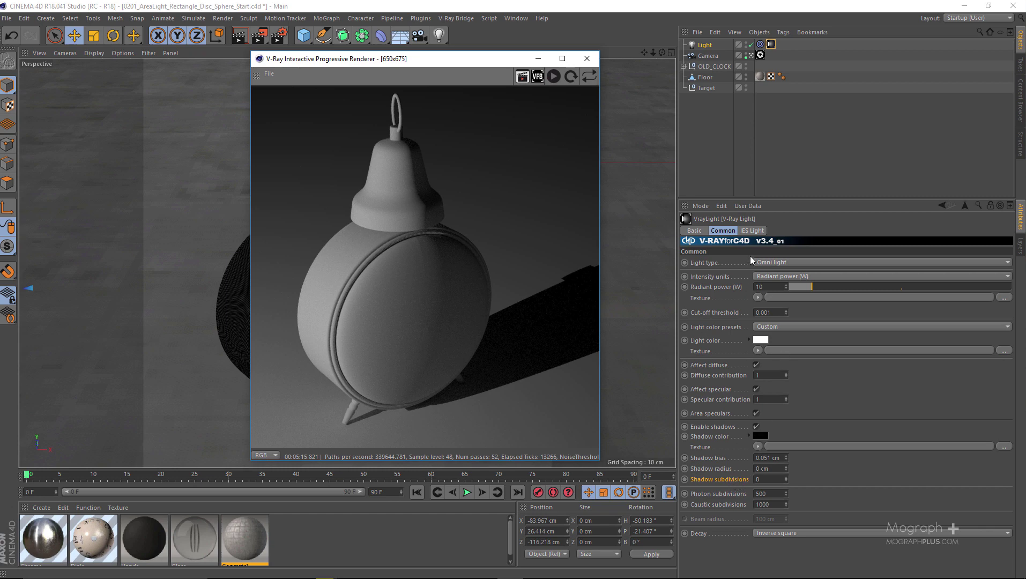
left_click(779, 263)
left_click(800, 306)
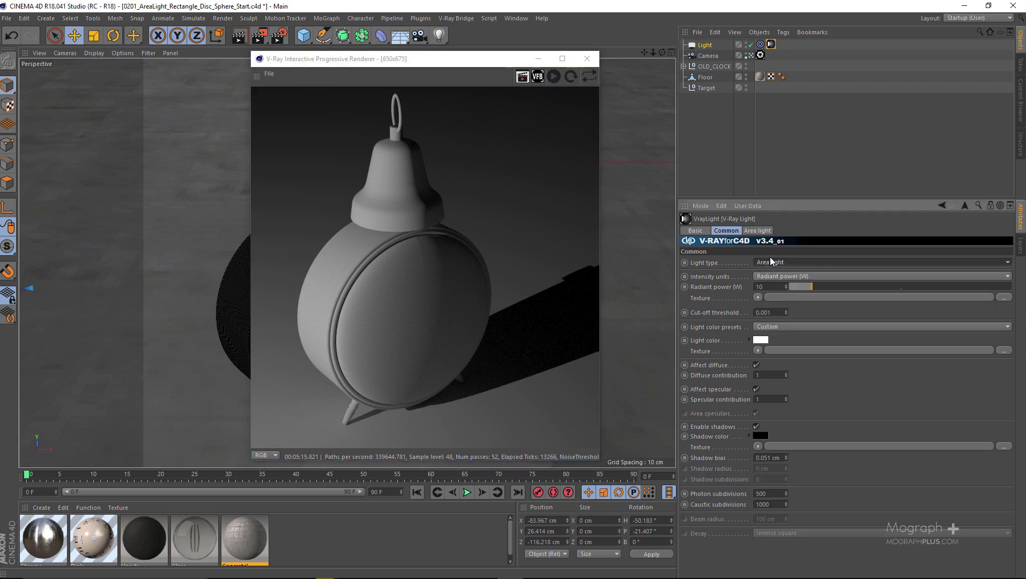
Step: Examine the area light's Subdivisions setting and the Use Local Subdivs option in the V-Ray antialiasing settings
left_click(757, 231)
left_click(707, 321)
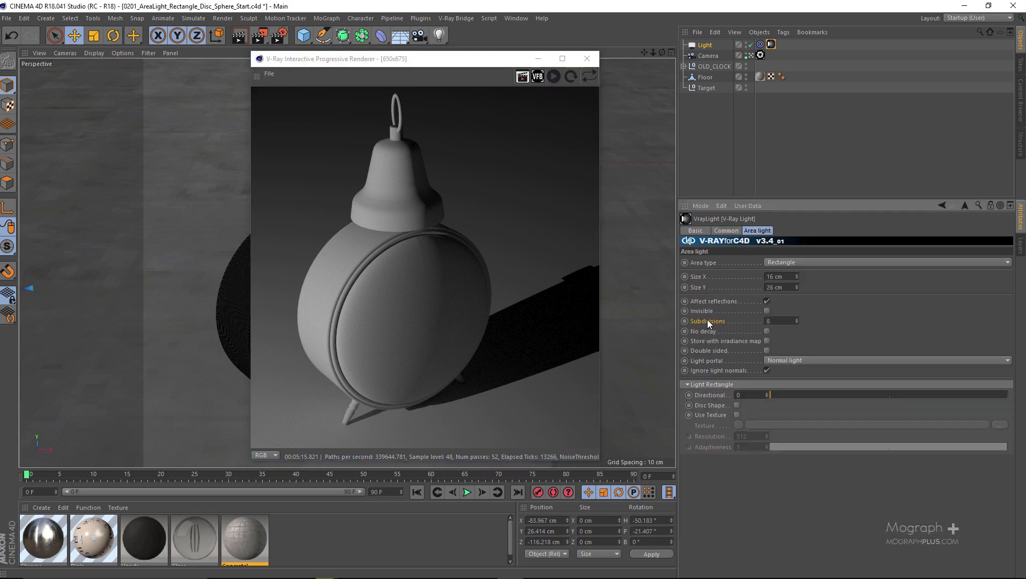
left_click_drag(775, 321, 729, 320)
key("Return")
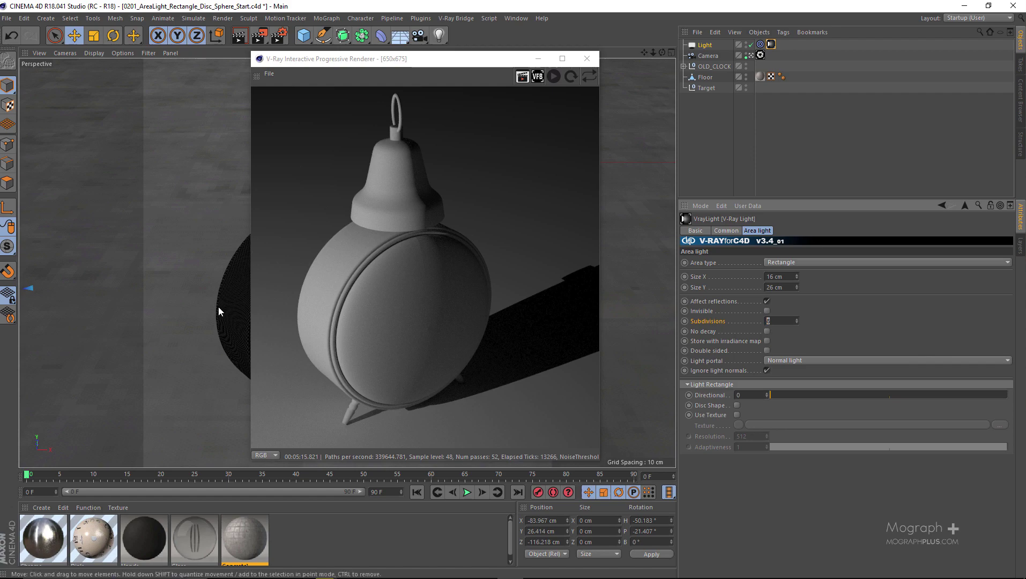
left_click(279, 37)
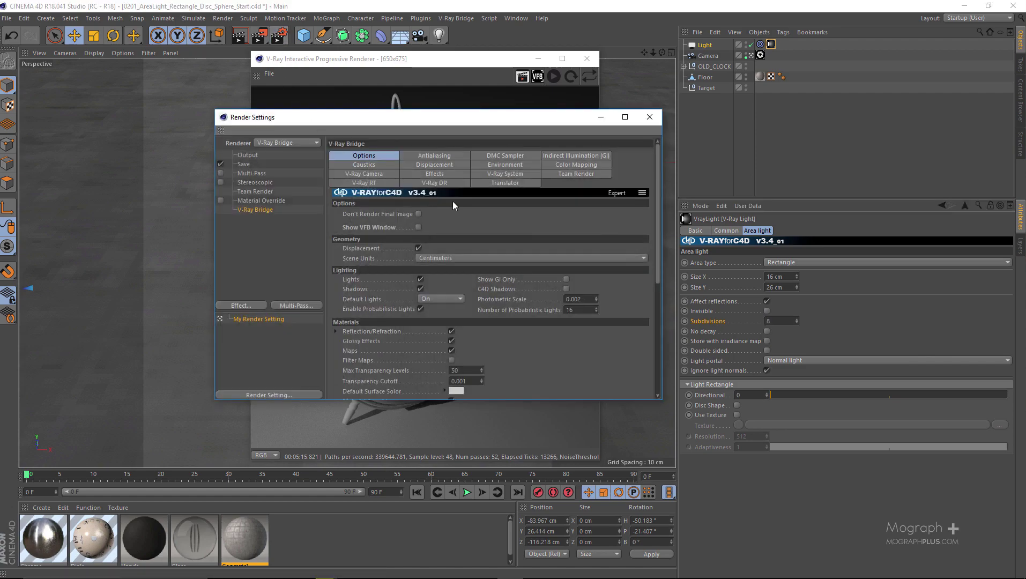
left_click(439, 156)
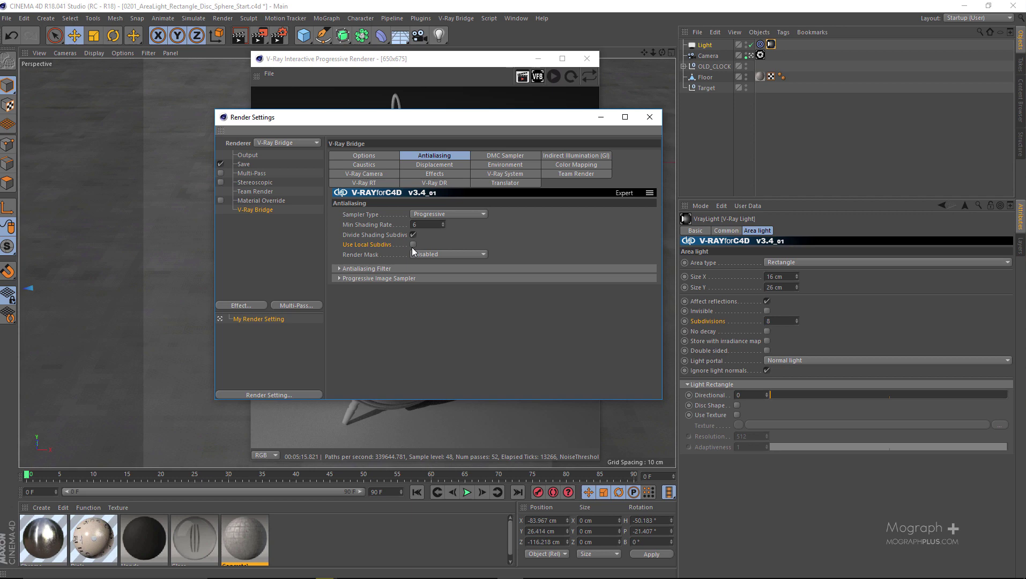
left_click(648, 117)
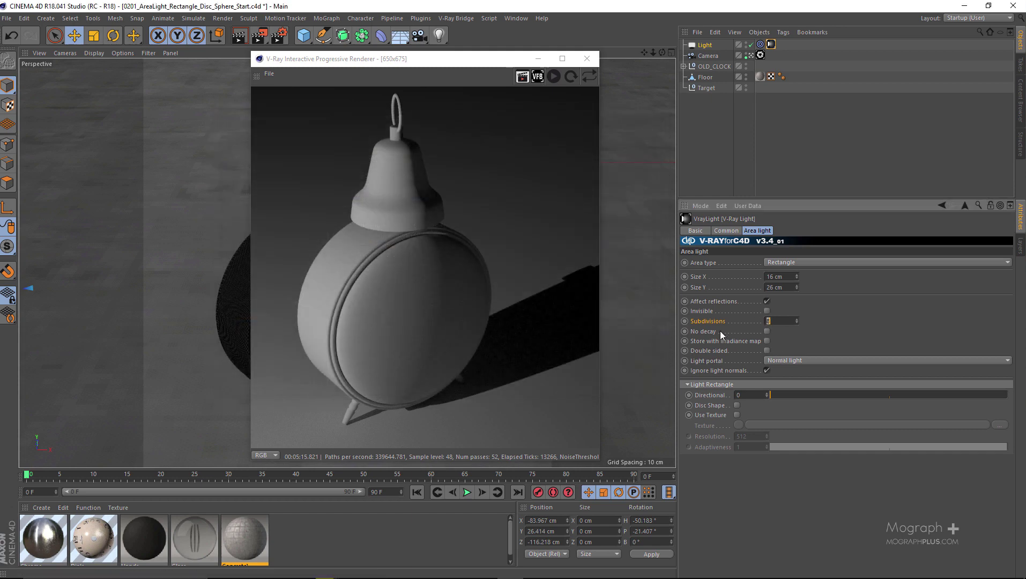
Step: Return to the light's common settings and review the available light types
left_click(725, 231)
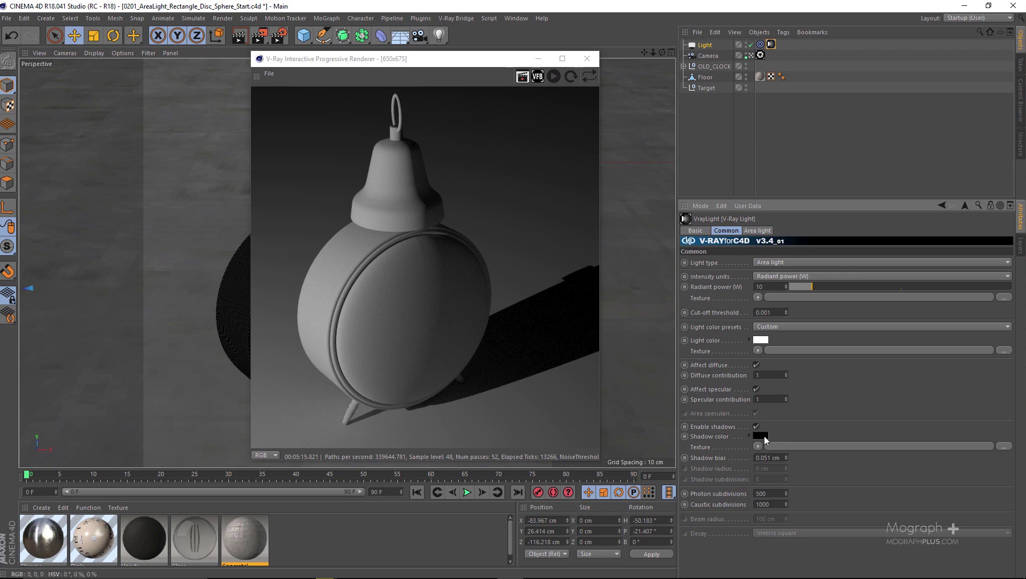
left_click(765, 263)
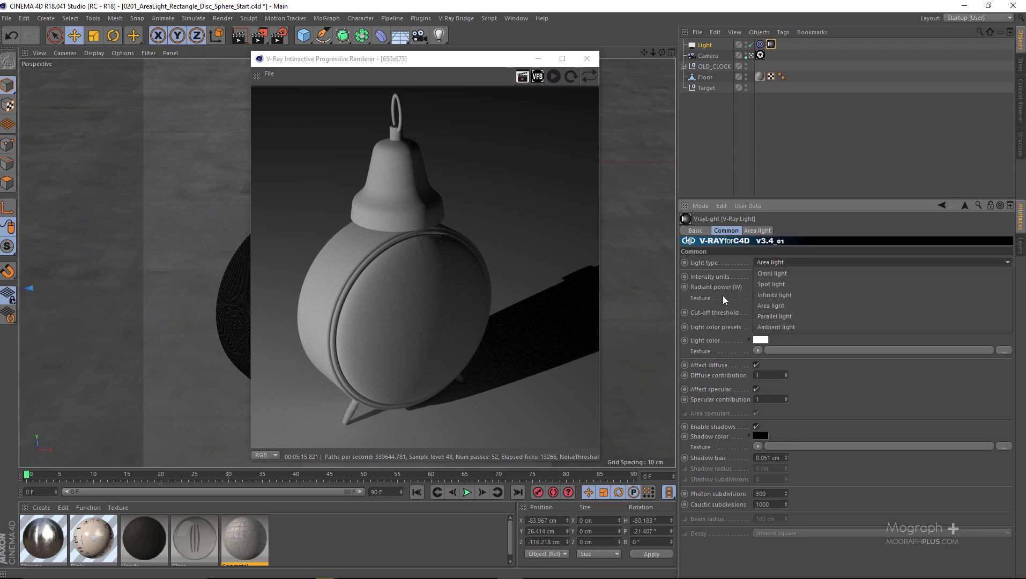
left_click(707, 270)
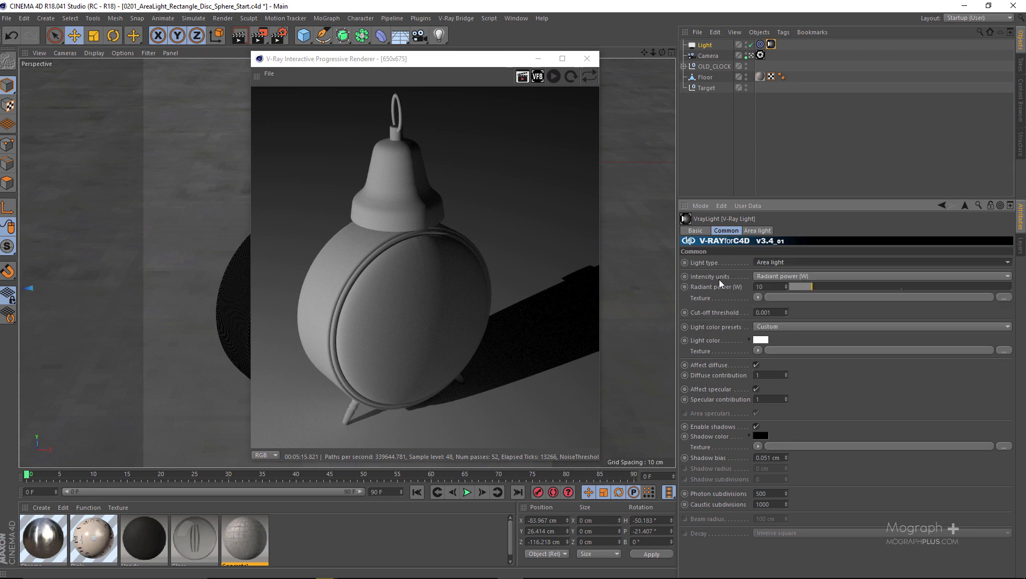
Step: Open the light's area settings and review the available area types, keeping Rectangle
left_click(756, 232)
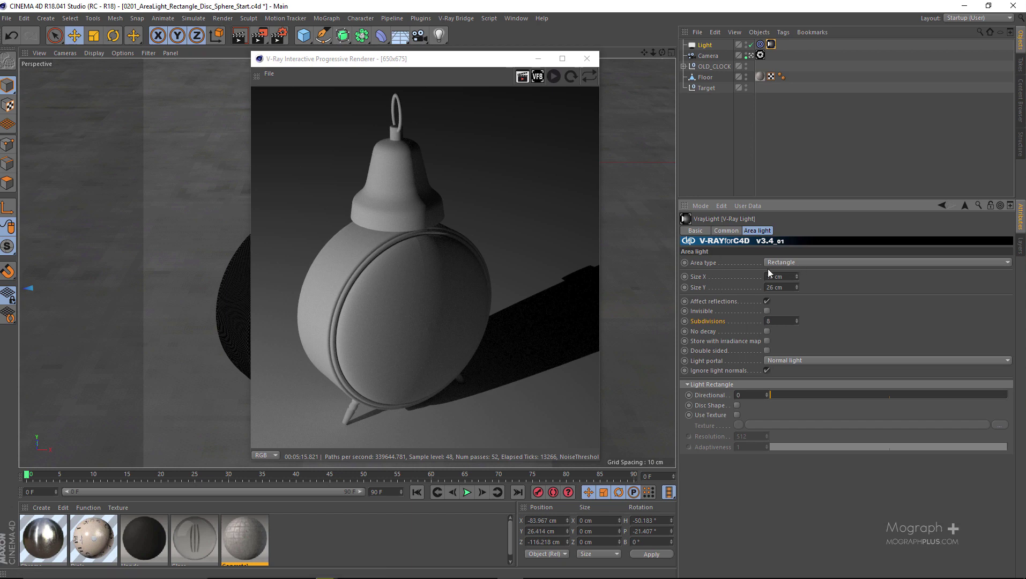
left_click(783, 262)
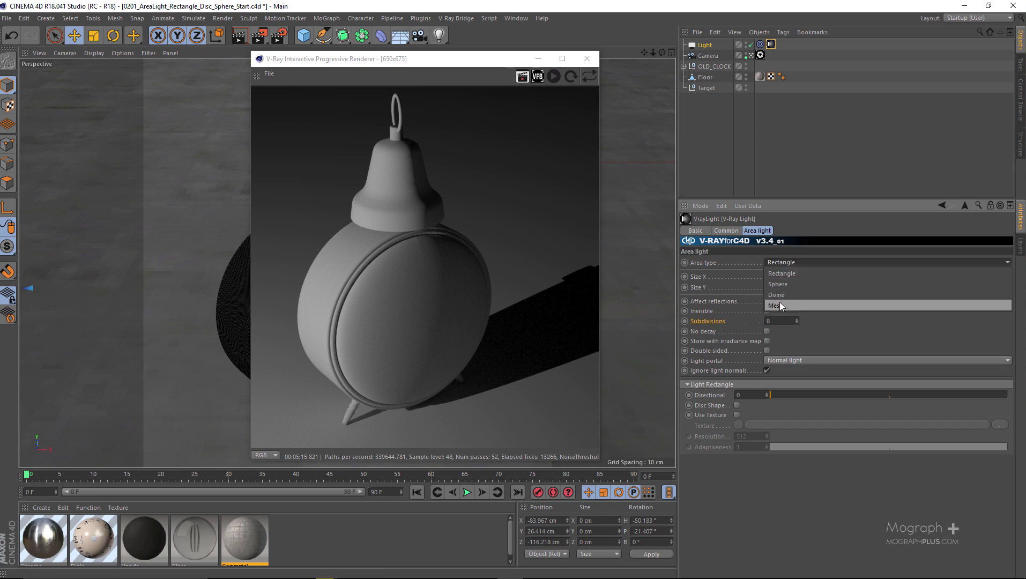
left_click(740, 280)
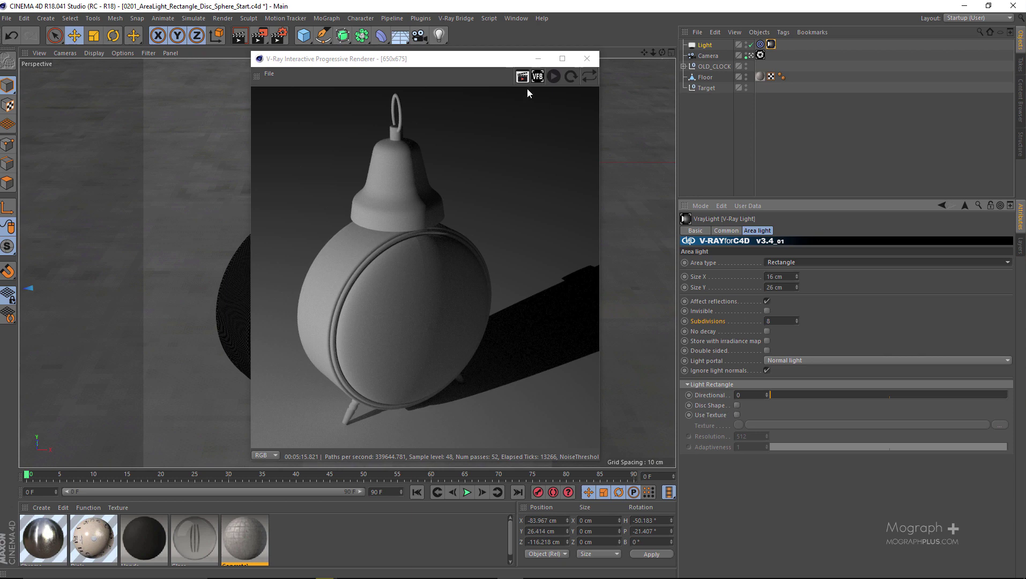
Step: Duplicate the scene camera and look through the duplicate
left_click_drag(485, 59, 532, 335)
left_click(708, 55)
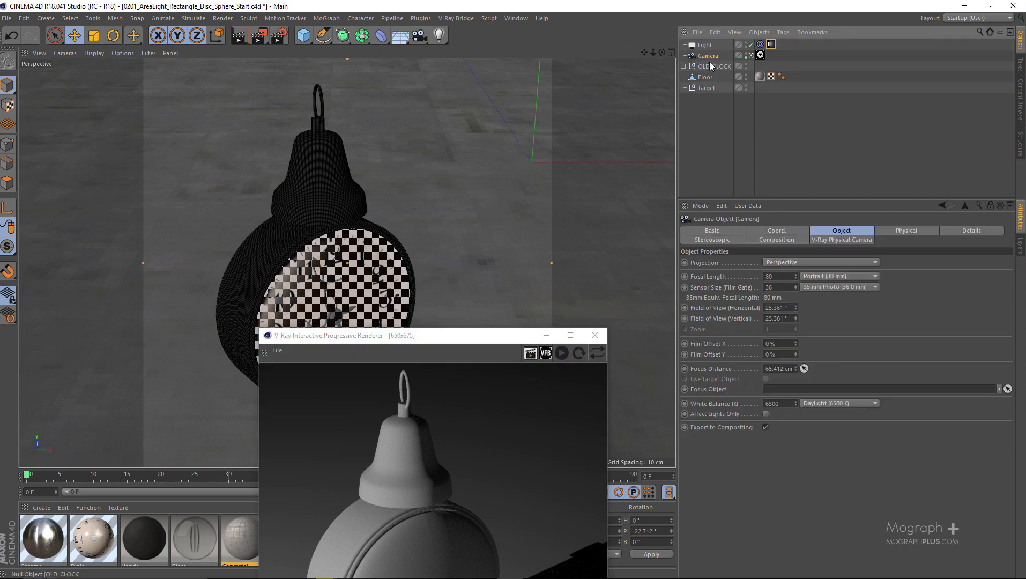
left_click_drag(707, 56, 709, 61, "ctrl")
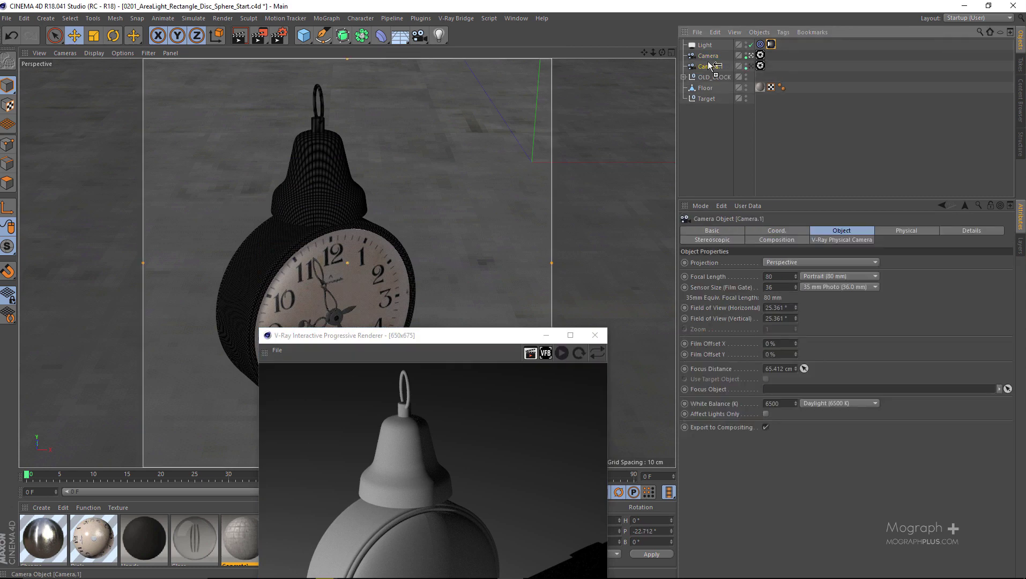
left_click(750, 66)
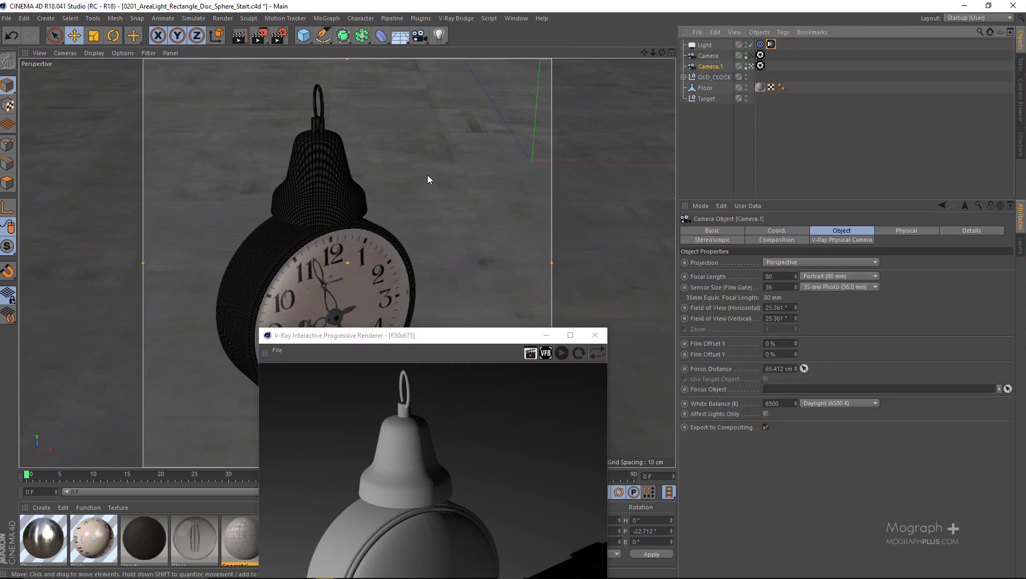
Step: Frame both the area light and the clock in the duplicate camera and start the interactive render
left_click_drag(429, 174, 533, 223, "alt")
middle_click_drag(405, 203, 456, 207, "alt")
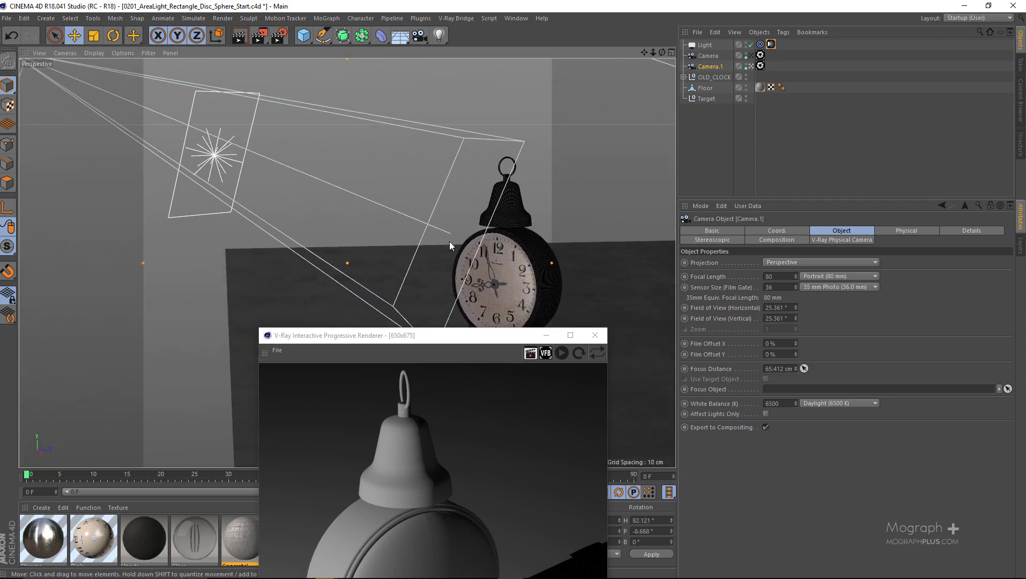
left_click_drag(445, 336, 277, 97)
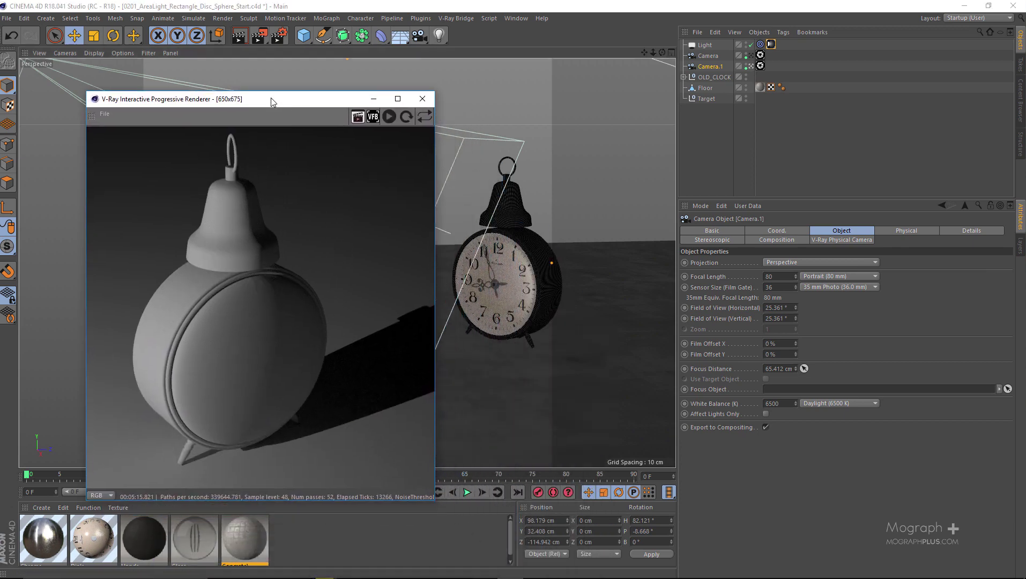
left_click(391, 117)
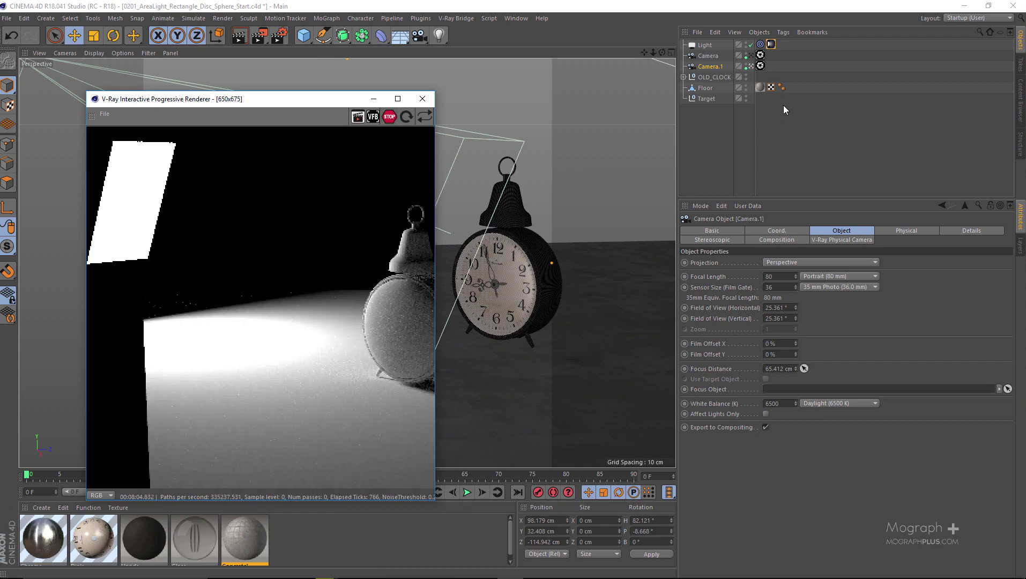
Step: Change the V-Ray light's area type to Sphere
left_click(771, 46)
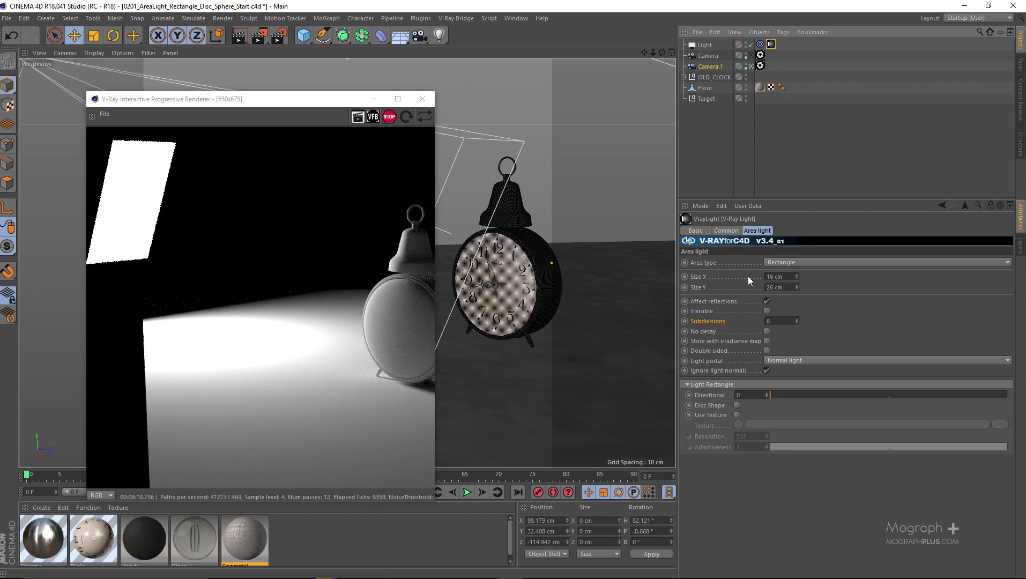
left_click(801, 261)
left_click(800, 285)
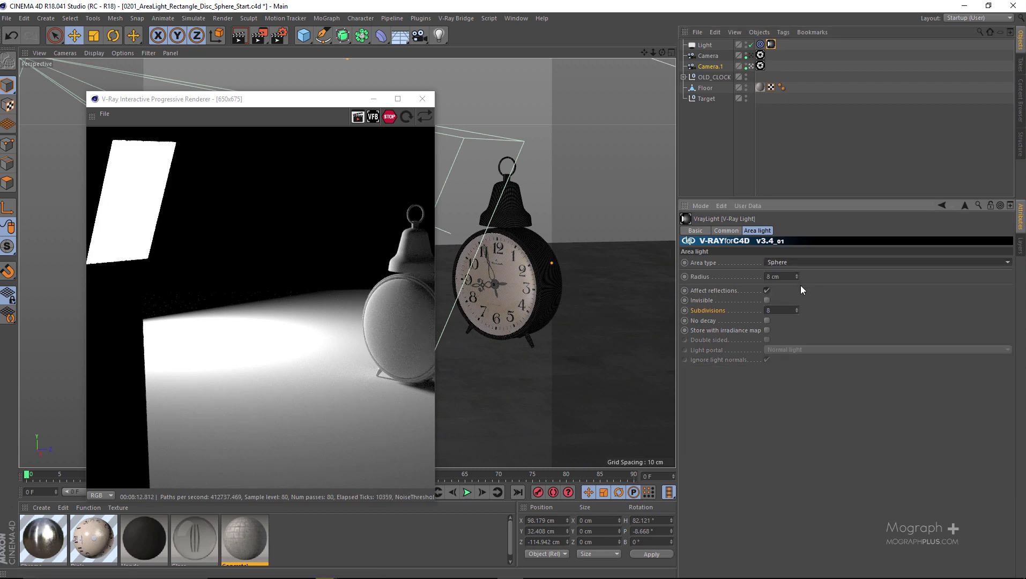
Step: Examine the sphere light and its illumination of the clock in the interactive render from several camera angles
left_click_drag(273, 99, 356, 221)
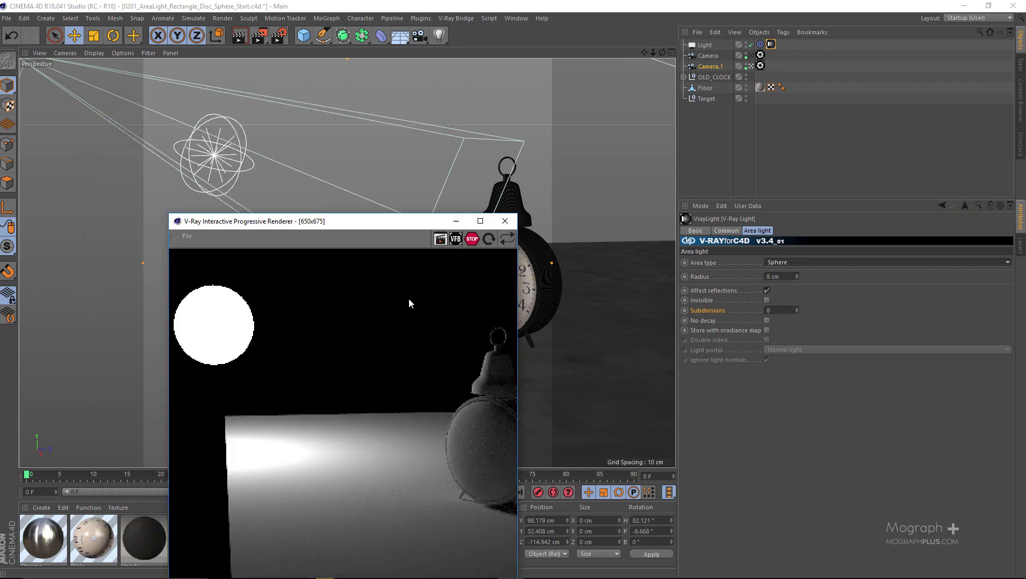
left_click_drag(409, 299, 467, 392)
left_click_drag(294, 135, 354, 186, "alt")
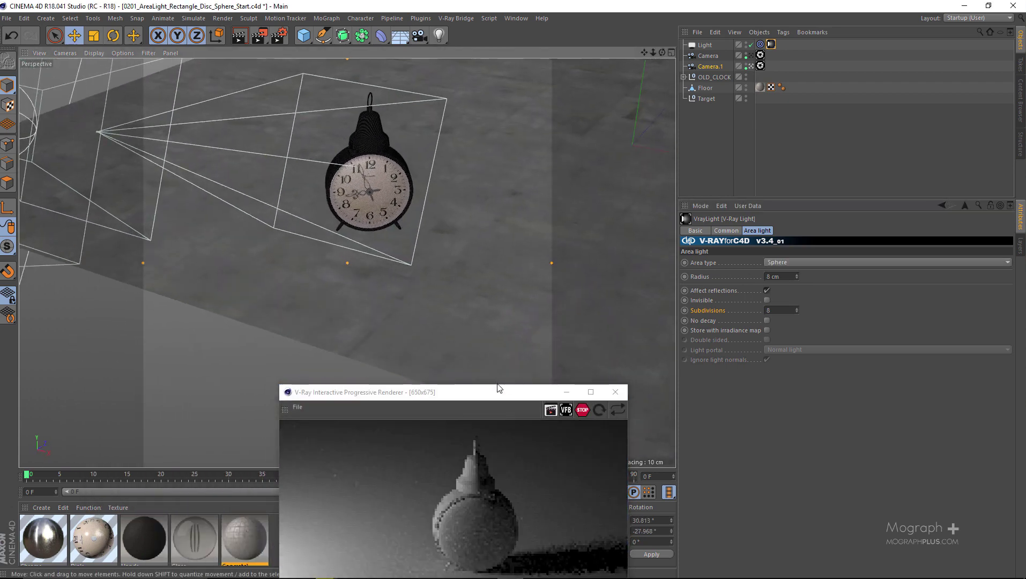
left_click_drag(498, 388, 763, 115)
left_click_drag(284, 177, 370, 217, "alt")
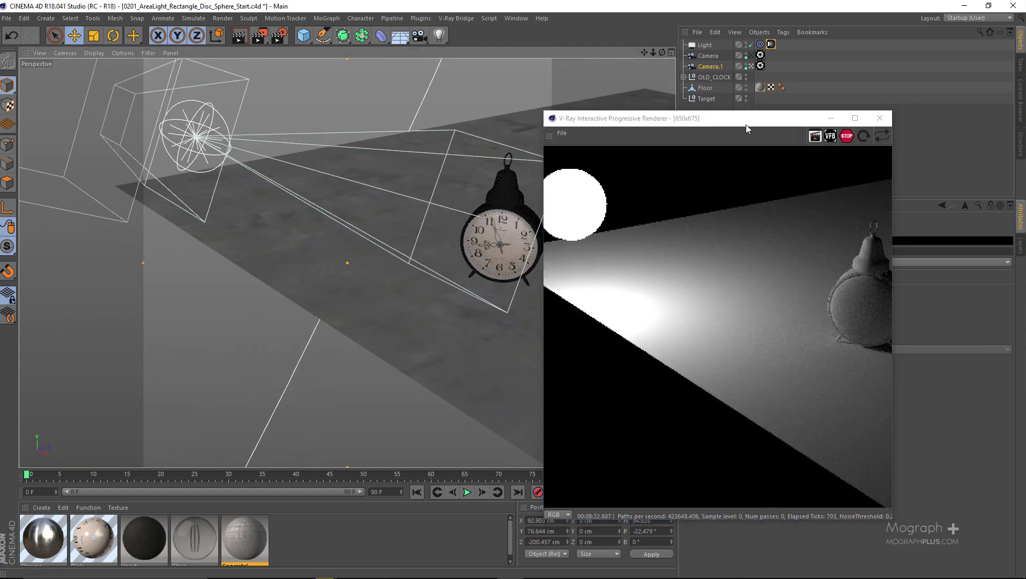
left_click_drag(746, 124, 327, 128)
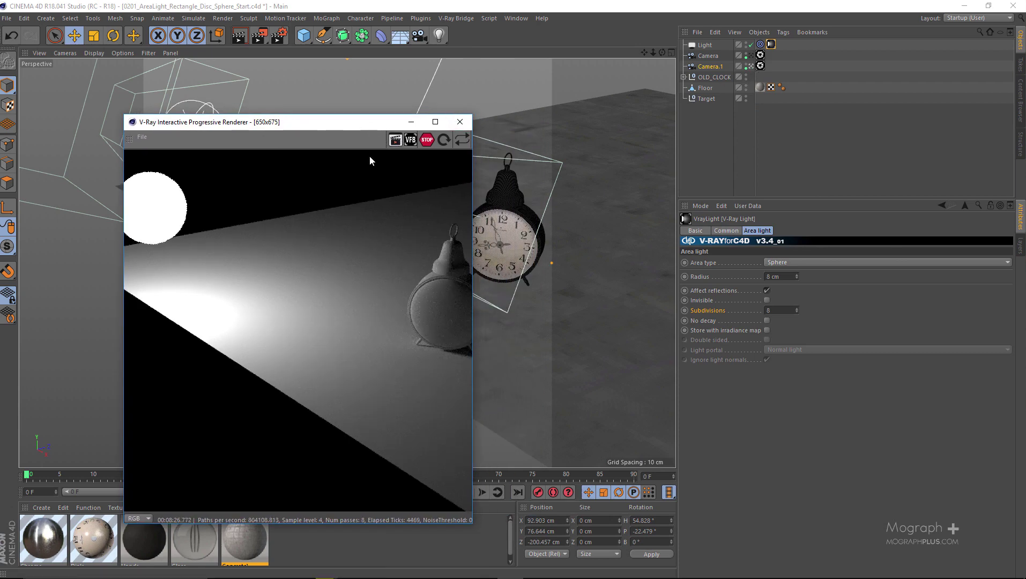
left_click_drag(359, 124, 409, 284)
left_click_drag(387, 178, 387, 180, "alt")
middle_click_drag(387, 181, 450, 238, "alt")
left_click_drag(451, 238, 458, 204, "alt")
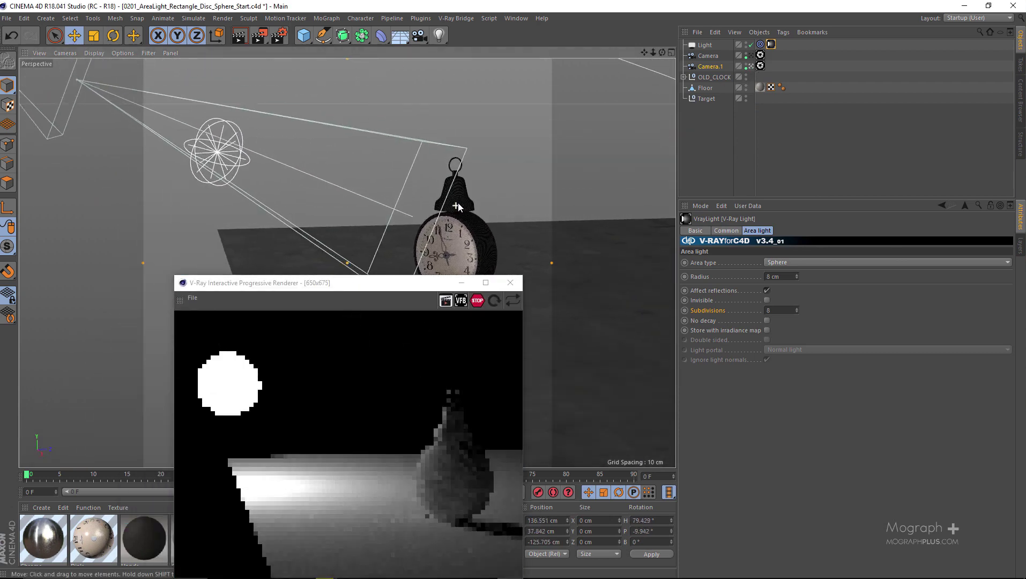
right_click_drag(458, 204, 472, 205, "alt")
left_click_drag(399, 280, 439, 117)
Step: Change the V-Ray light's area type back to Rectangle
left_click(771, 45)
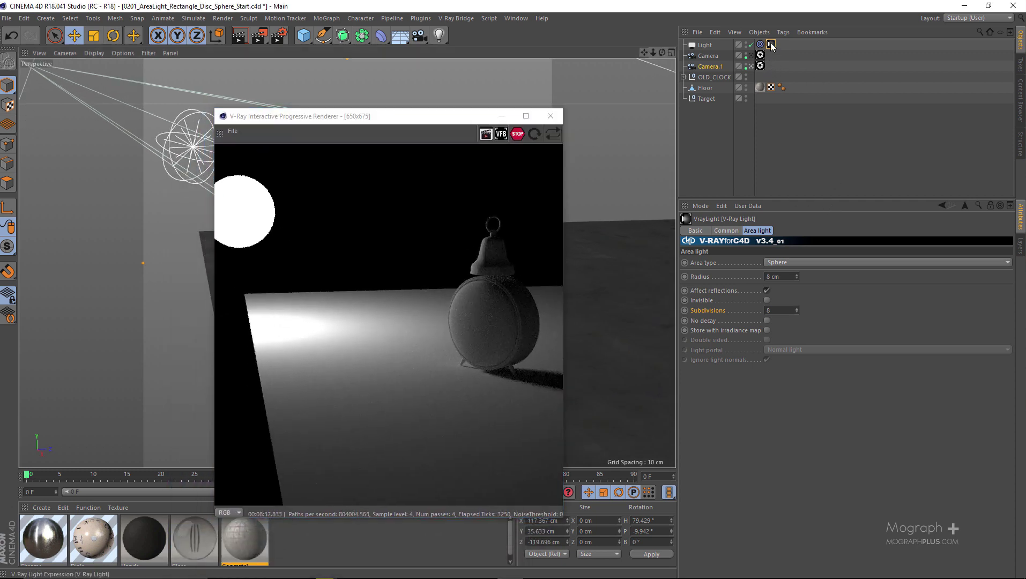
left_click(803, 263)
left_click(803, 273)
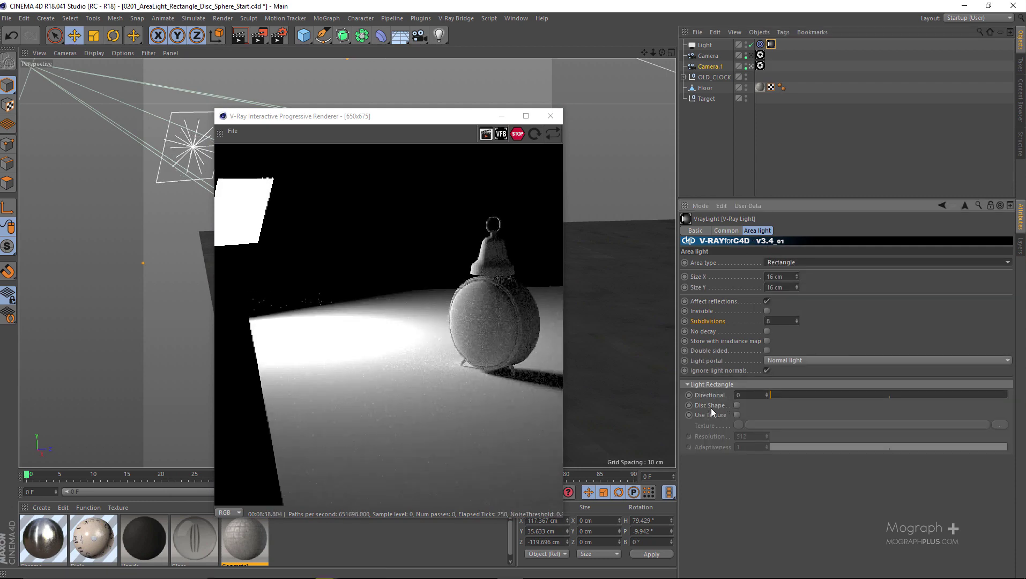
Step: Try the Disc Shape option on the rectangle light, turn it off again, and review the area types
left_click(736, 405)
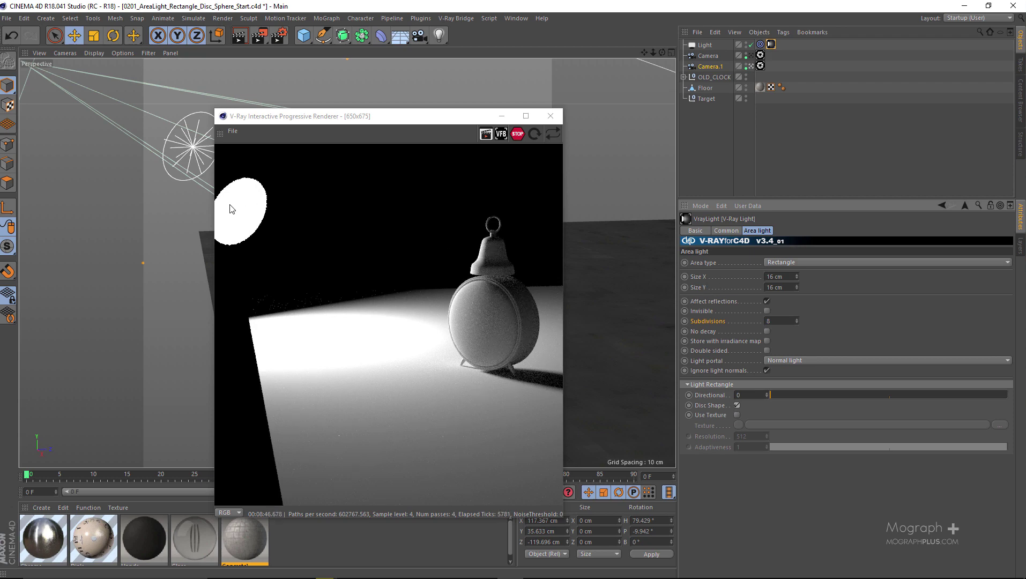
left_click(736, 406)
left_click(802, 262)
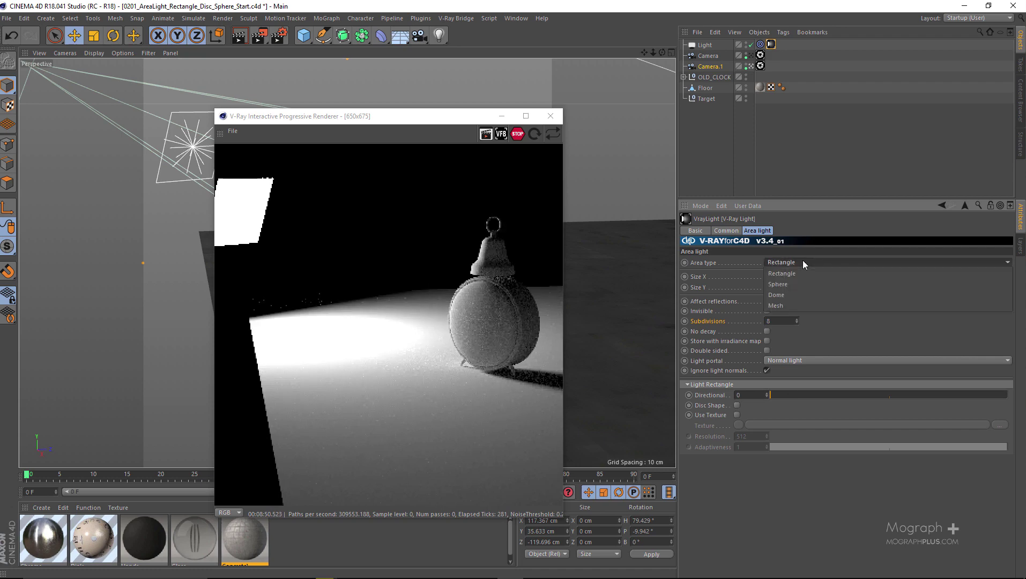
left_click(729, 265)
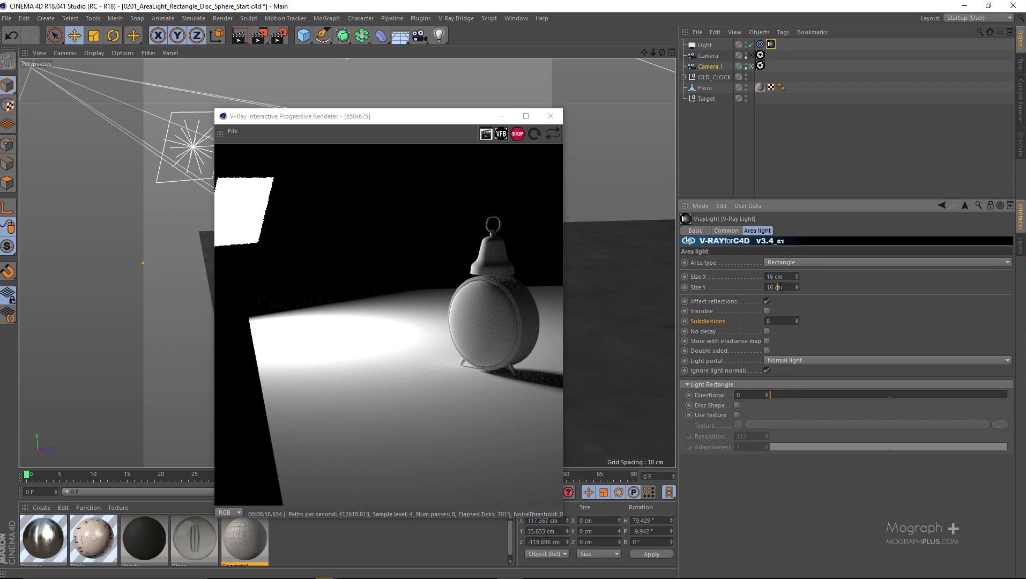
Step: Set the rectangle light's Size Y to 26 cm and look through the original camera again
left_click(779, 287)
type("26")
key("Return")
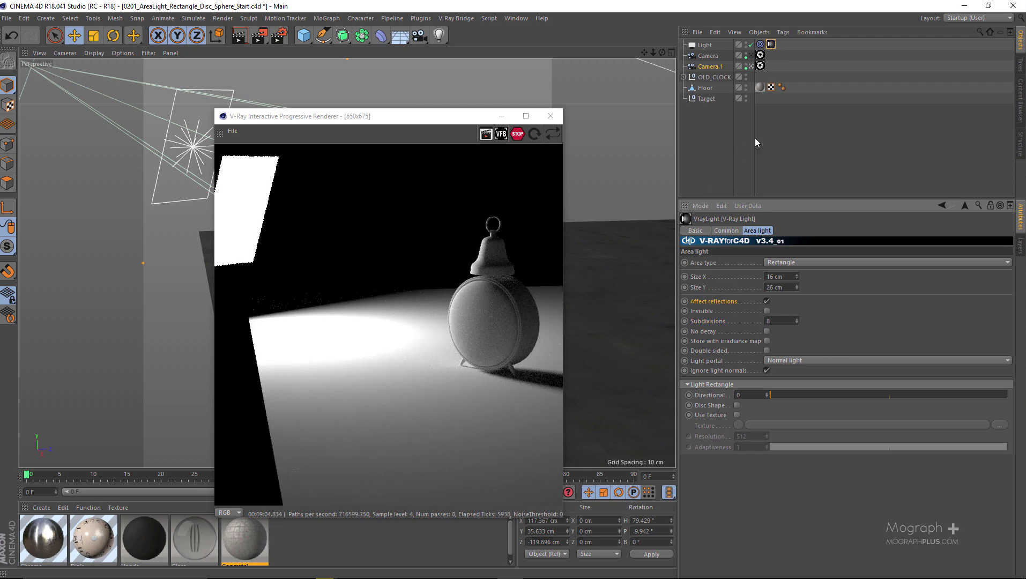
left_click(749, 55)
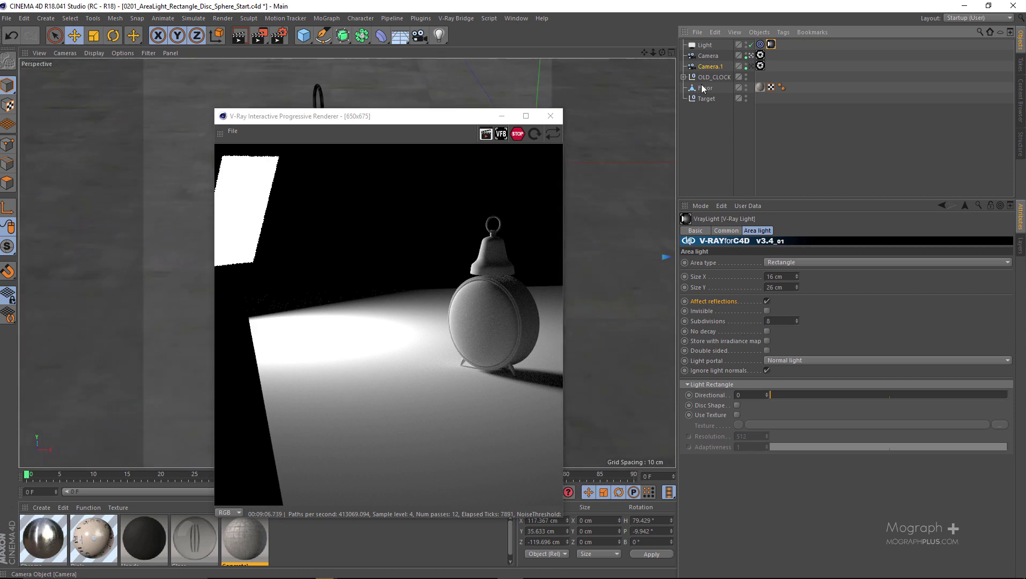
Step: Turn off Material Override in the V-Ray Bridge options of the render settings and restart the interactive render
left_click_drag(458, 119, 334, 98)
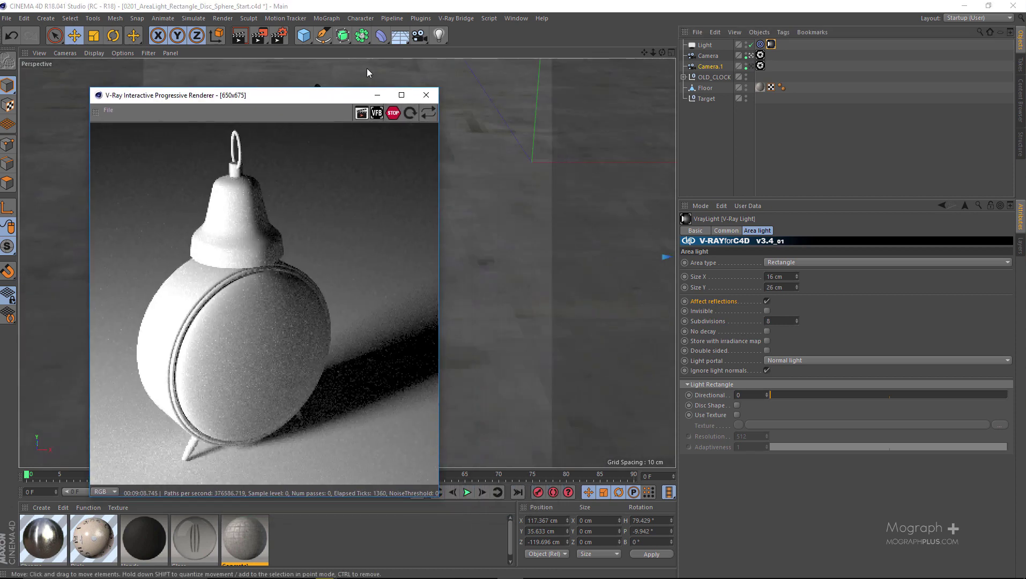
left_click(278, 35)
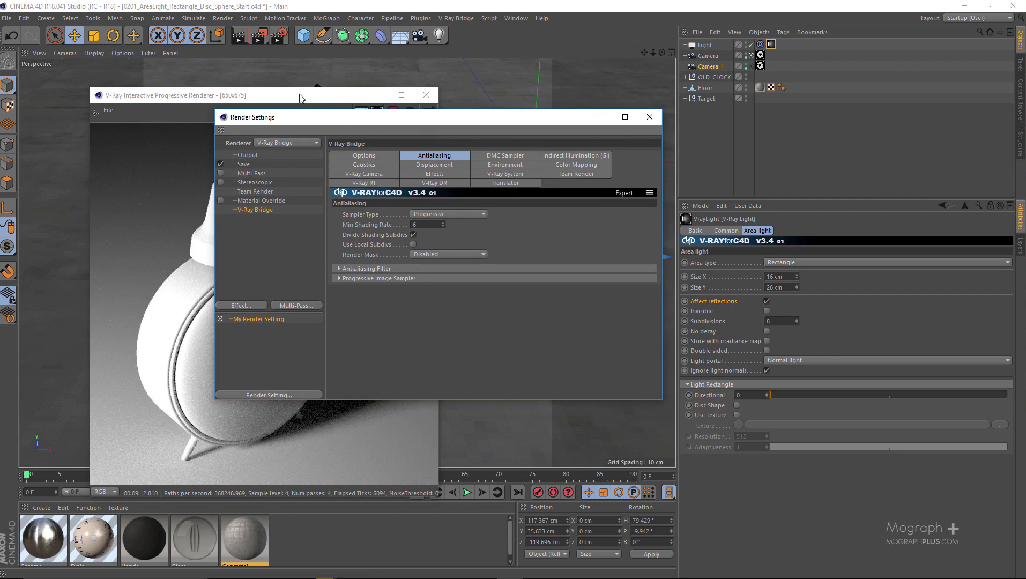
left_click_drag(289, 96, 302, 55)
left_click(567, 196)
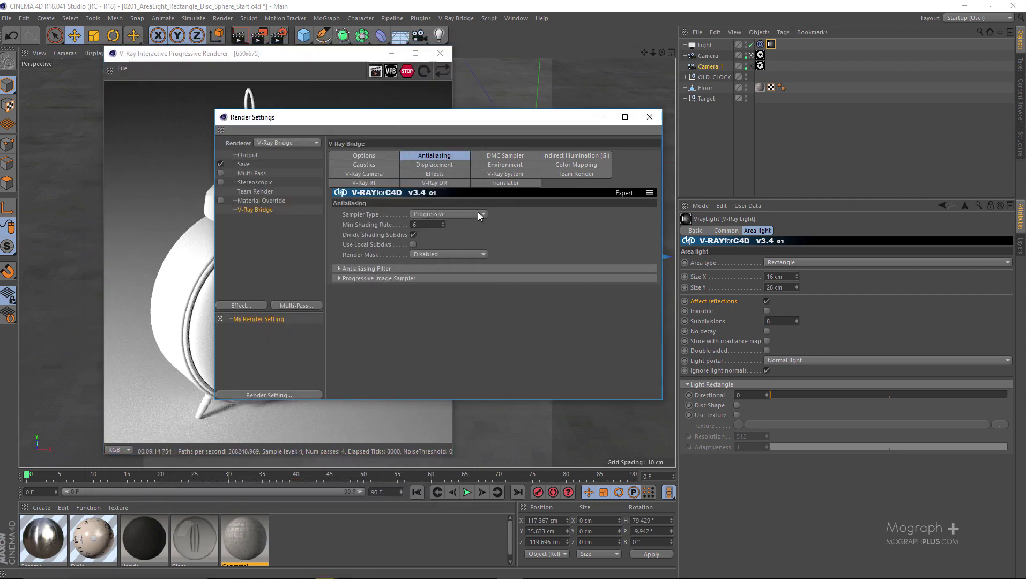
left_click(344, 153)
scroll(397, 317, "down", 4)
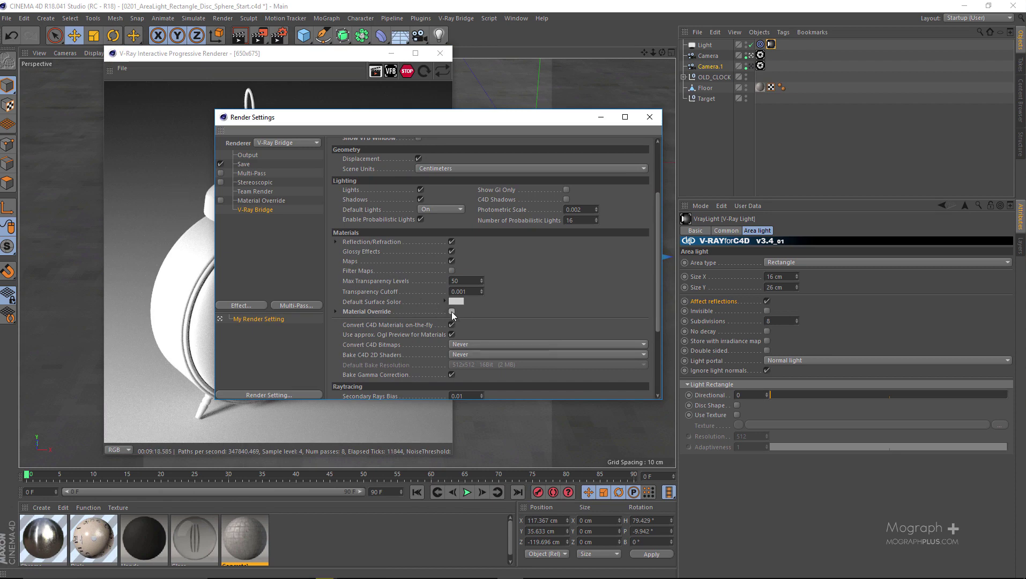
left_click(650, 117)
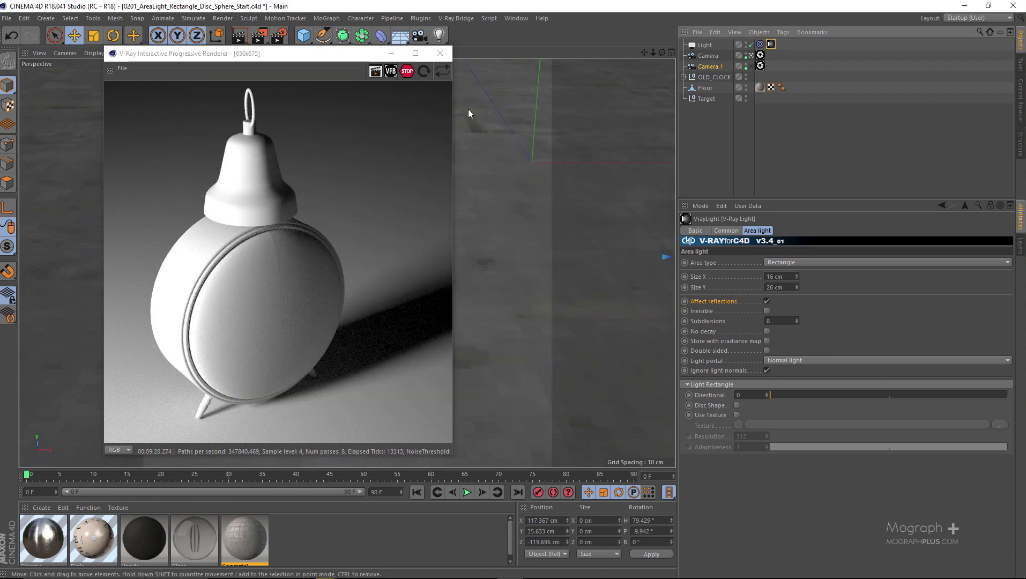
left_click(426, 73)
left_click_drag(348, 55, 417, 52)
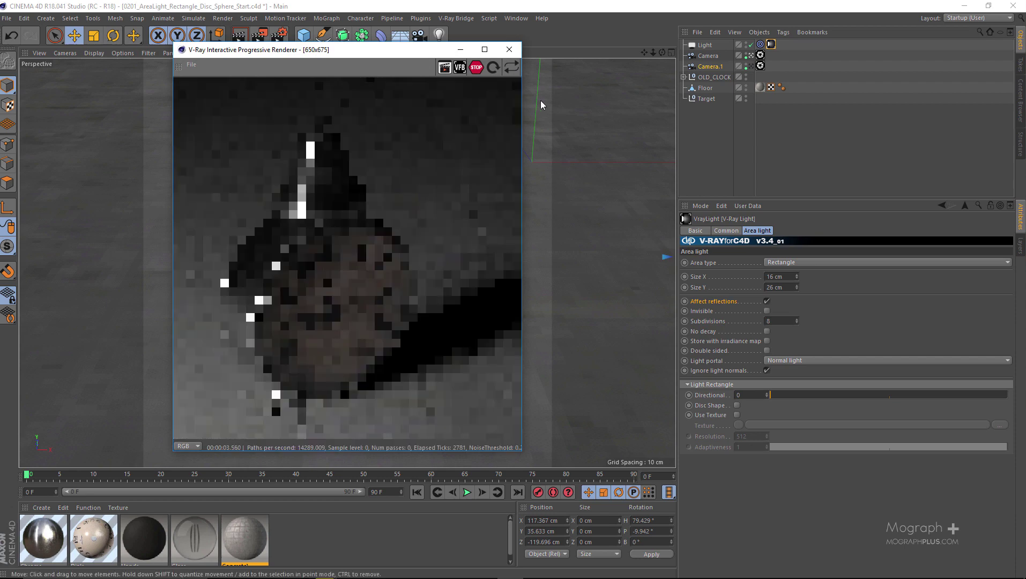
Step: Make Camera.1 the active camera for the viewport and interactive render
left_click(766, 301)
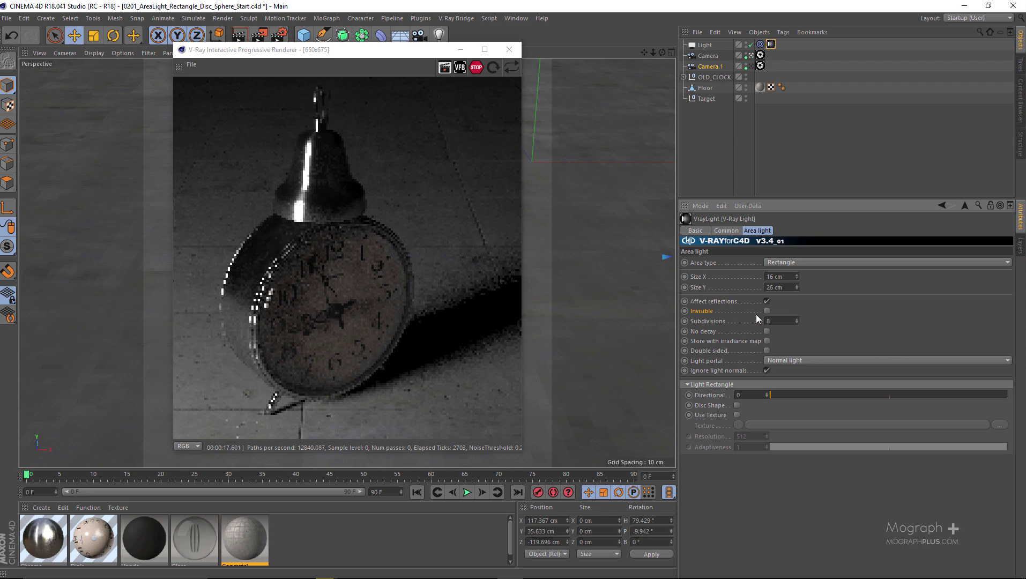
left_click_drag(413, 60, 411, 94)
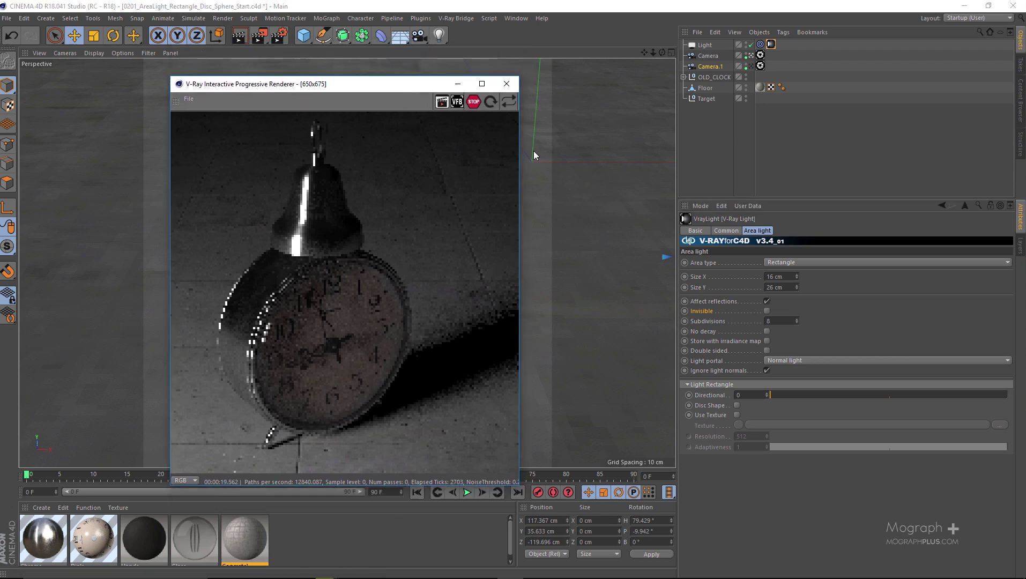
left_click(751, 65)
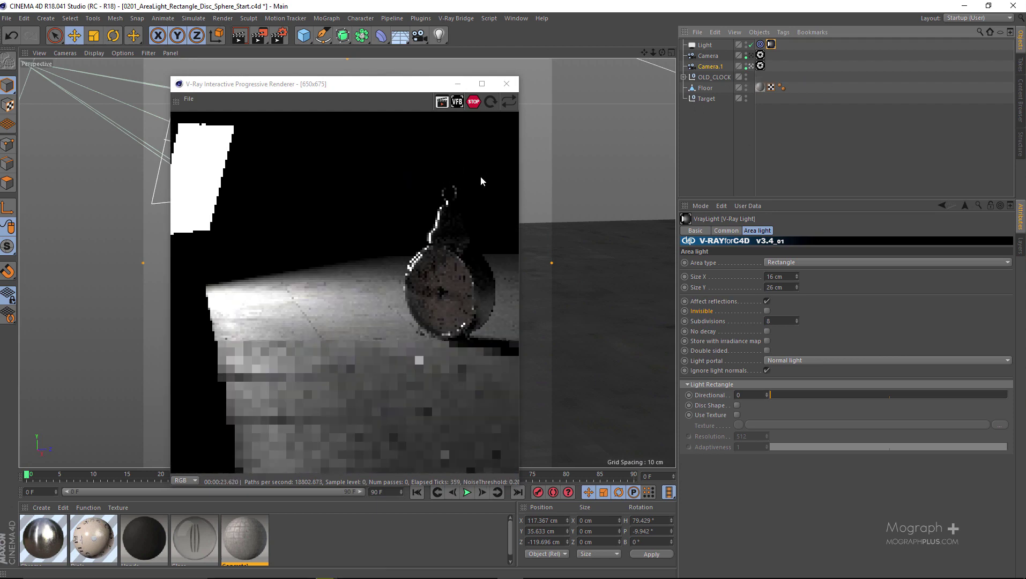
Step: Try the area light's Invisible option and its No decay option, switching each off again
left_click(767, 311)
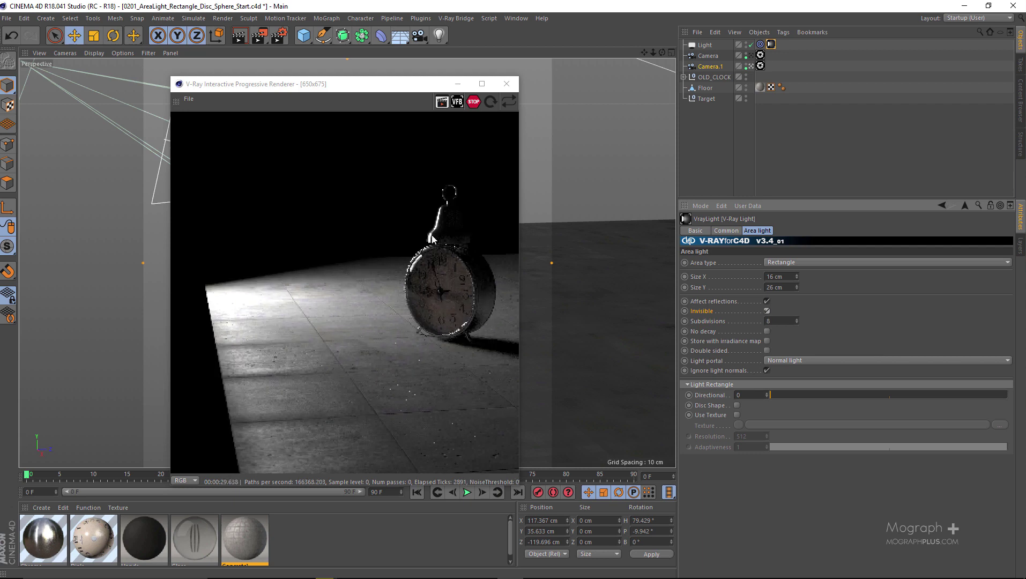
left_click(767, 311)
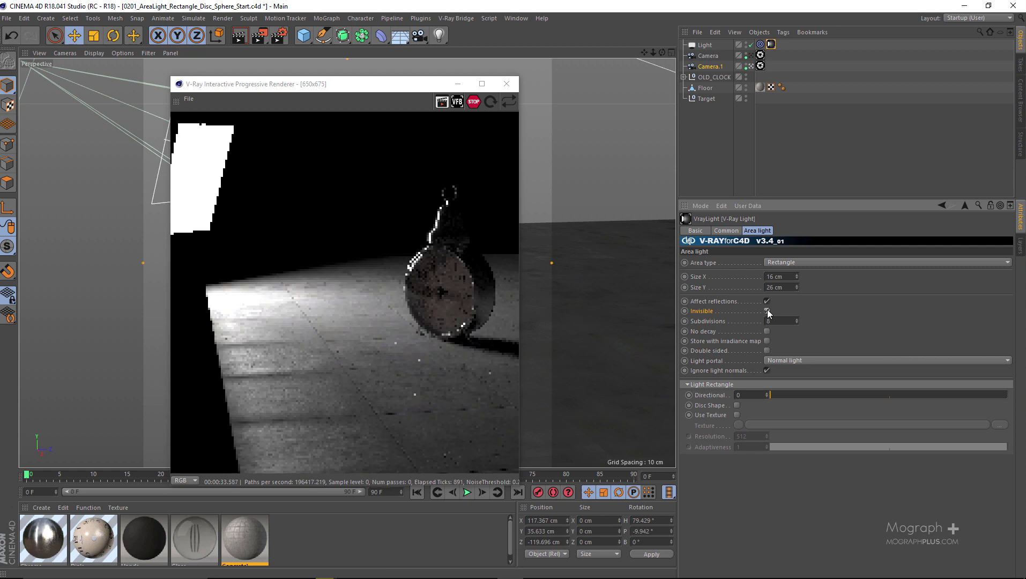
left_click(767, 311)
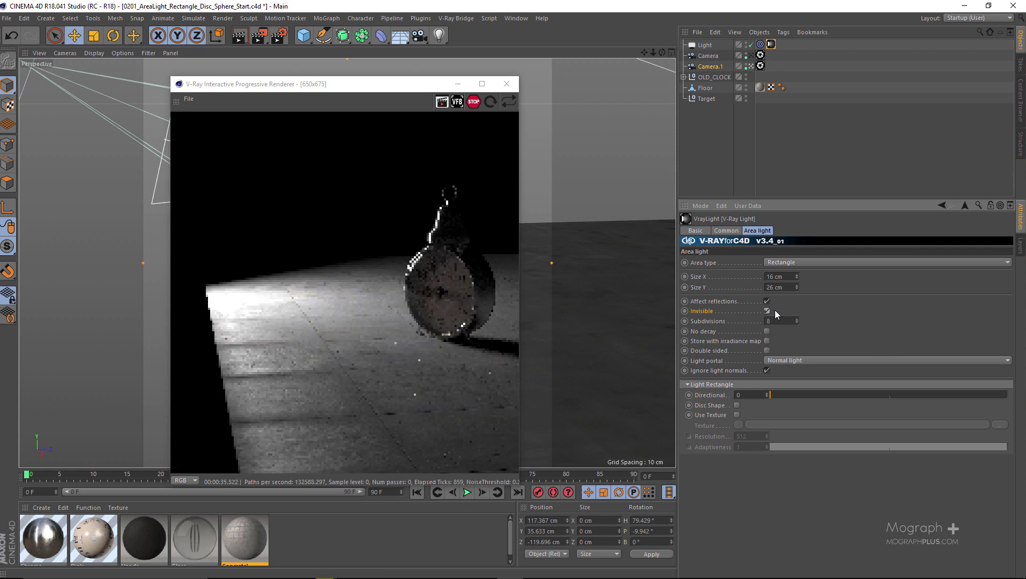
left_click(767, 311)
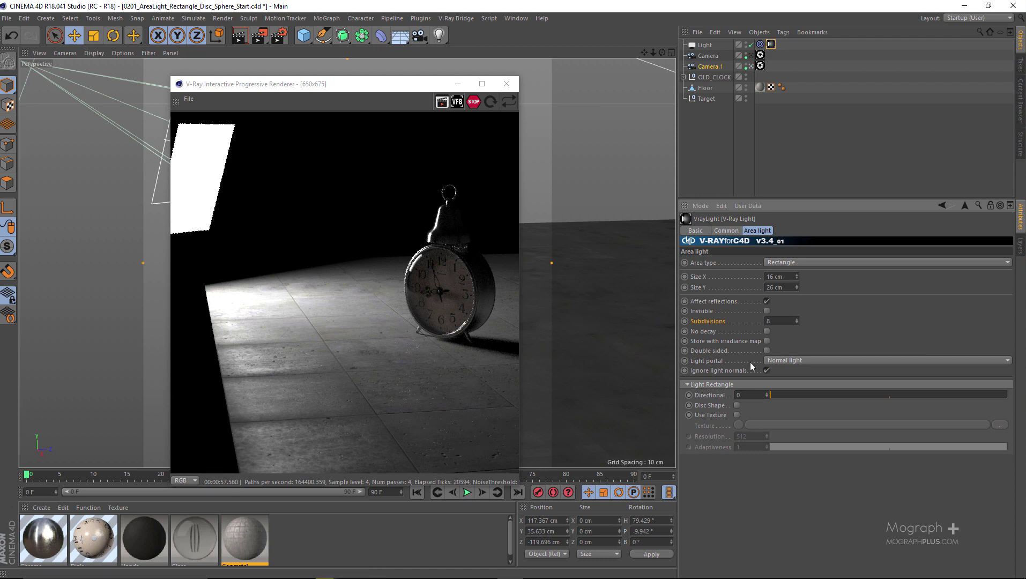
left_click(767, 331)
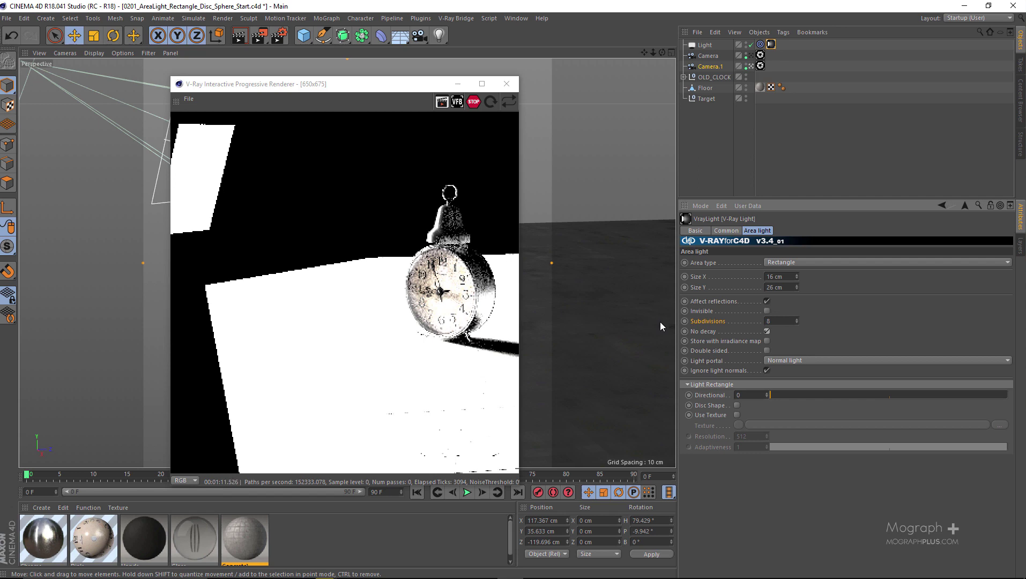
Step: Check the primary GI engine choices in the V-Ray Bridge indirect illumination settings, leaving Brute Force selected
left_click(723, 342)
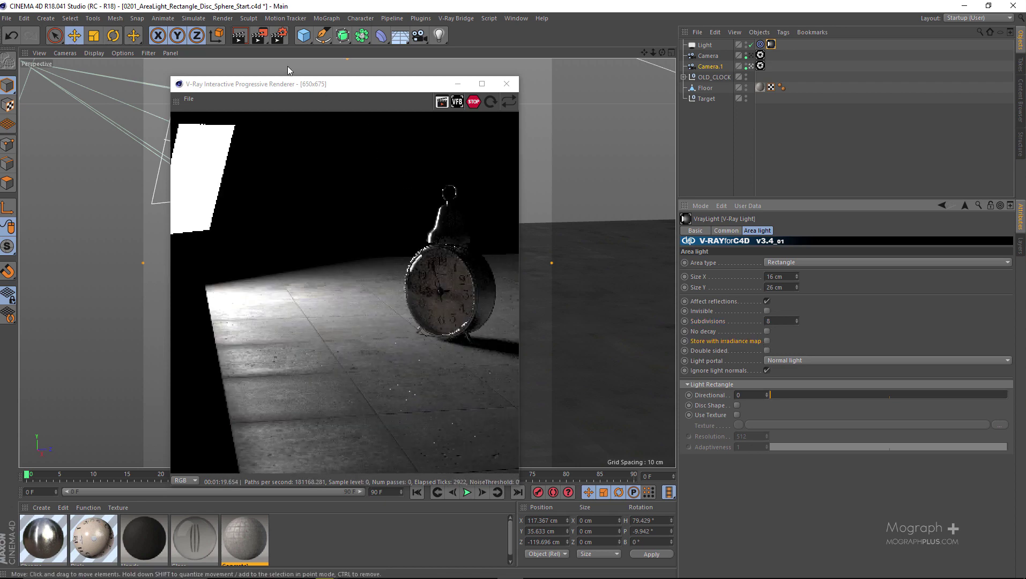
left_click(276, 37)
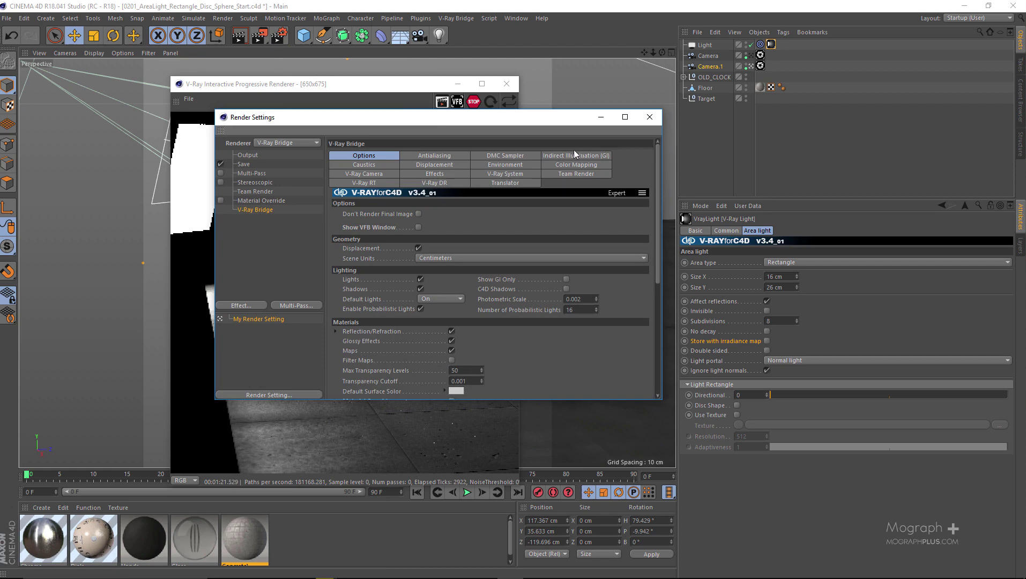
left_click(574, 154)
left_click(437, 240)
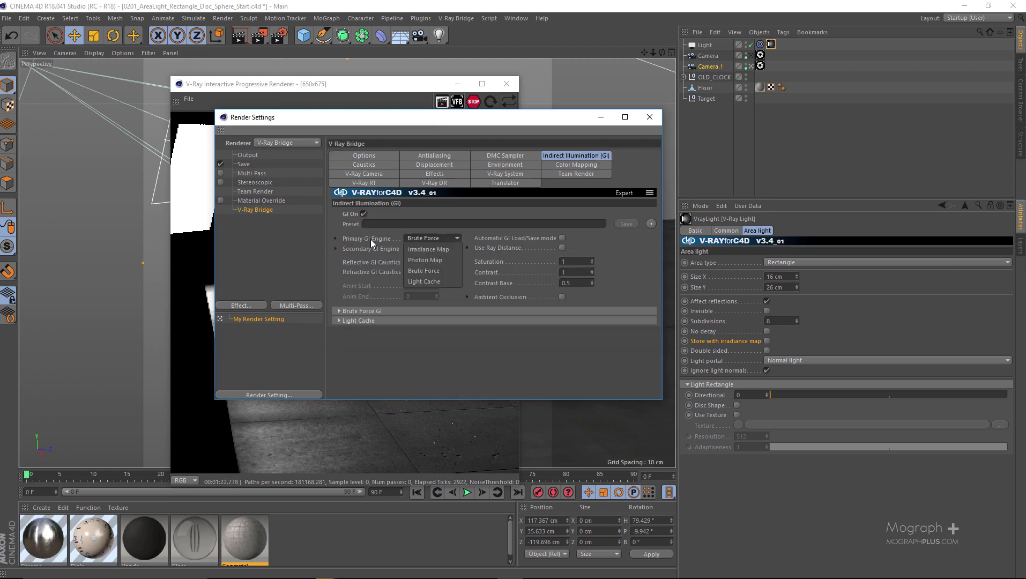
left_click(384, 236)
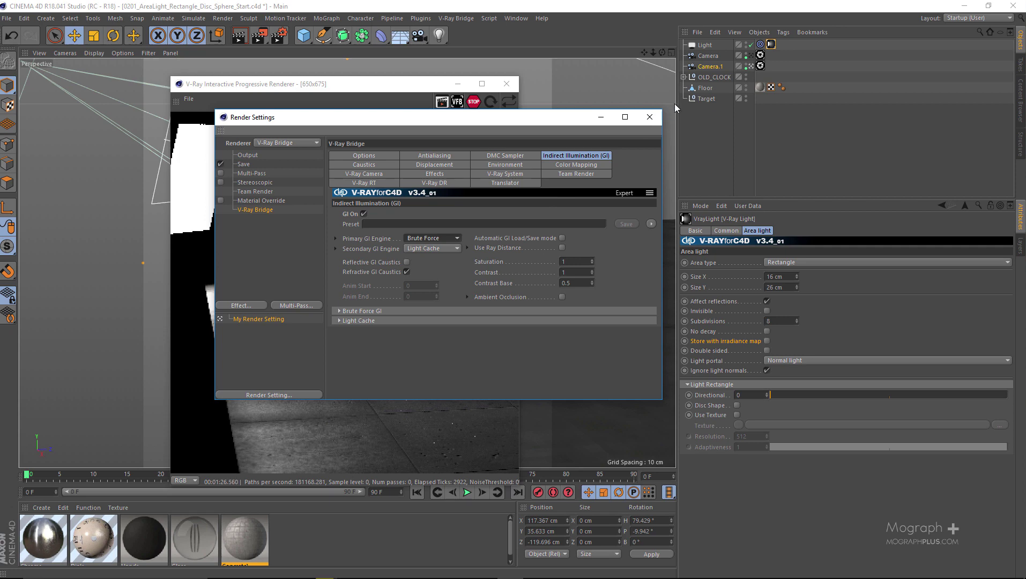
left_click(650, 117)
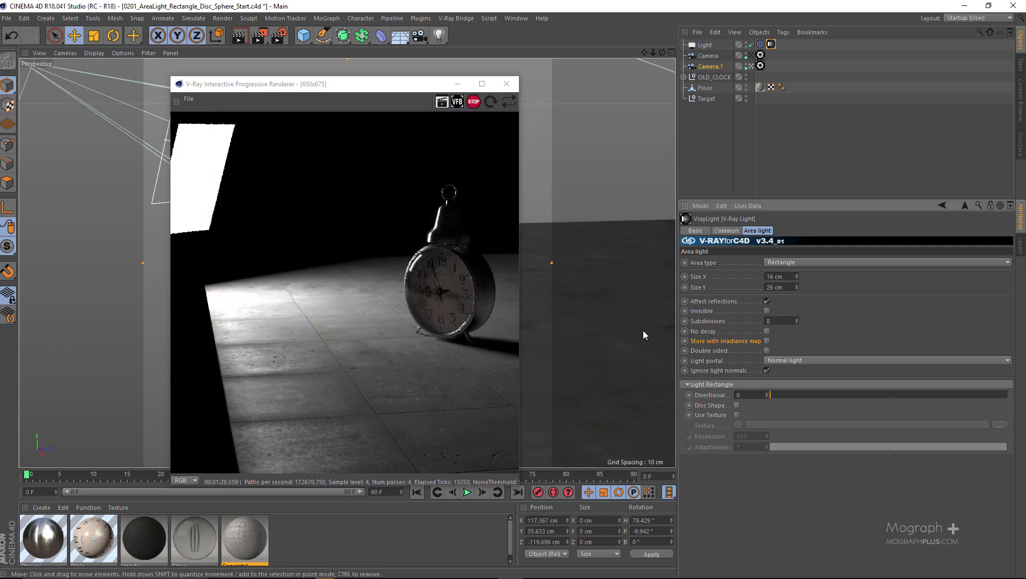
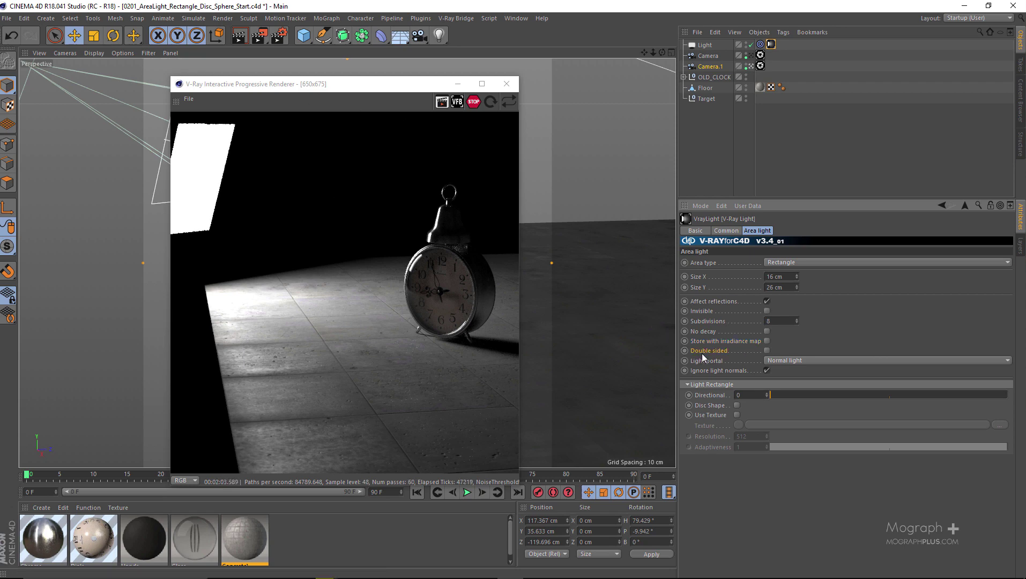
Step: Reframe the Camera.1 view to show the back of the area light together with the clock in the interactive render
left_click_drag(397, 83, 867, 82)
left_click_drag(385, 182, 357, 274, "alt")
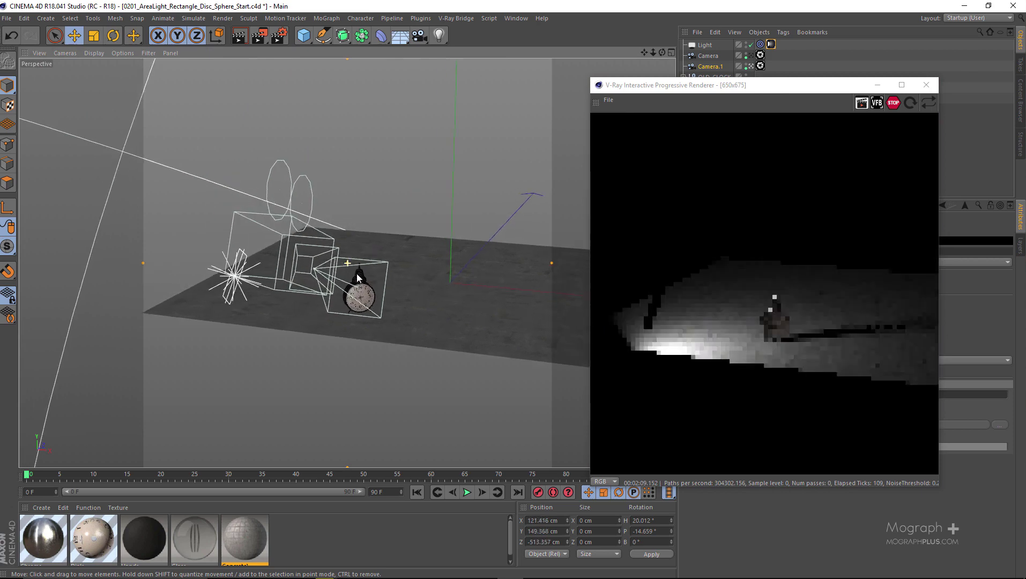
middle_click_drag(357, 273, 368, 247, "alt")
right_click_drag(369, 247, 377, 247, "alt")
middle_click_drag(344, 243, 358, 231, "alt")
right_click_drag(358, 232, 398, 213, "alt")
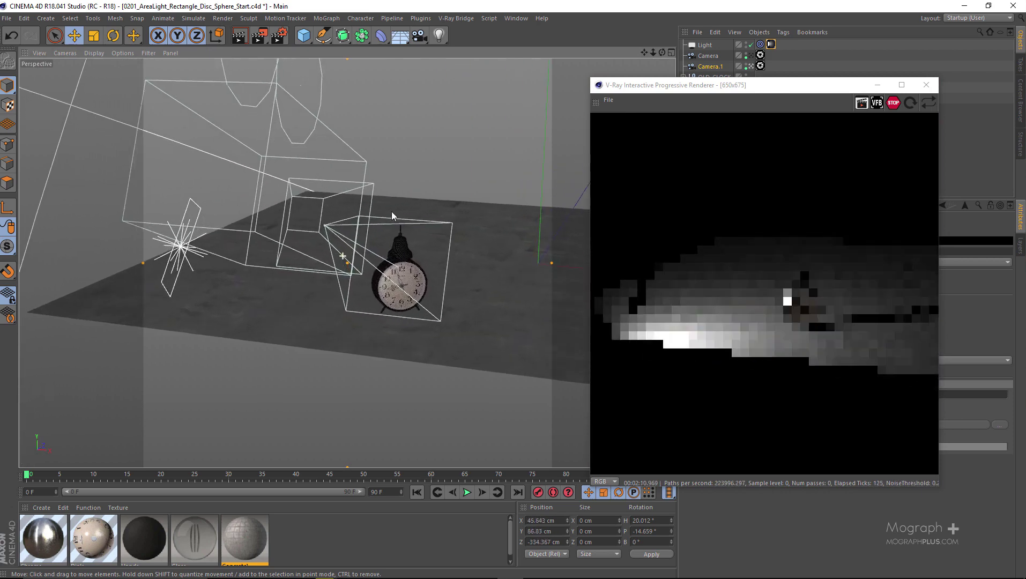
middle_click_drag(362, 222, 410, 215, "alt")
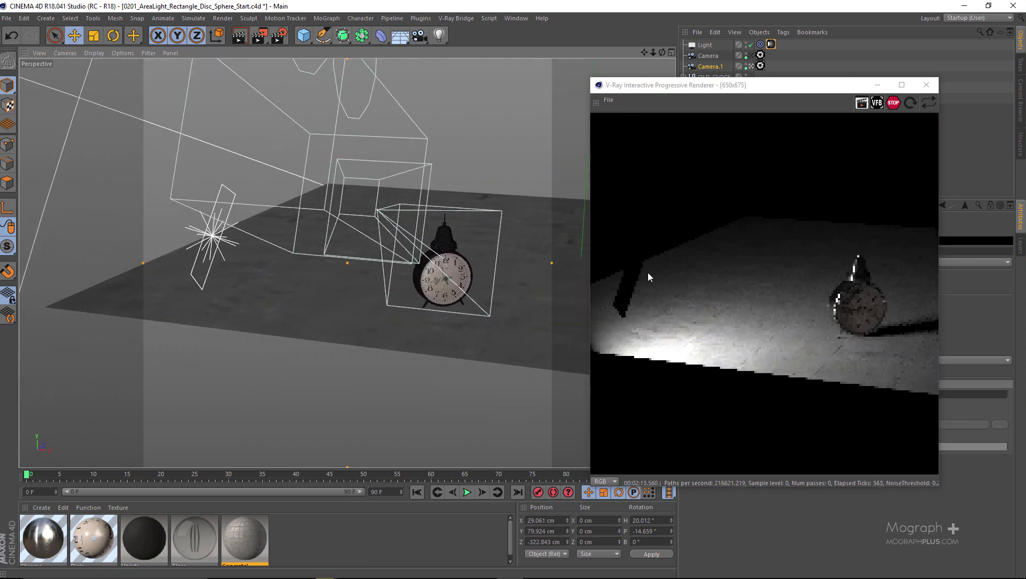
left_click_drag(762, 86, 407, 69)
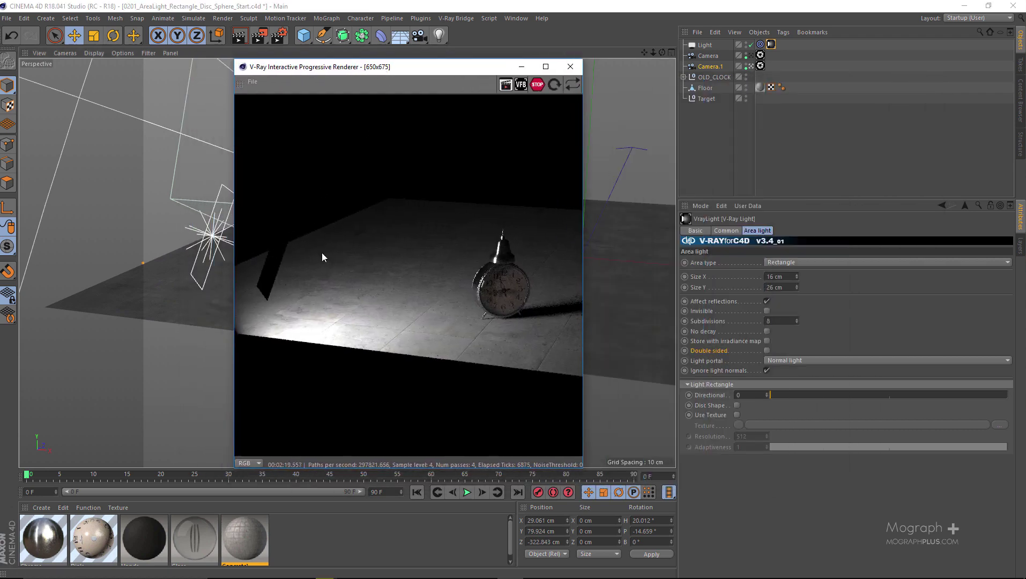
Step: Try the area light's Double sided option, switch it off again, and keep Normal light as the light portal type
left_click(767, 350)
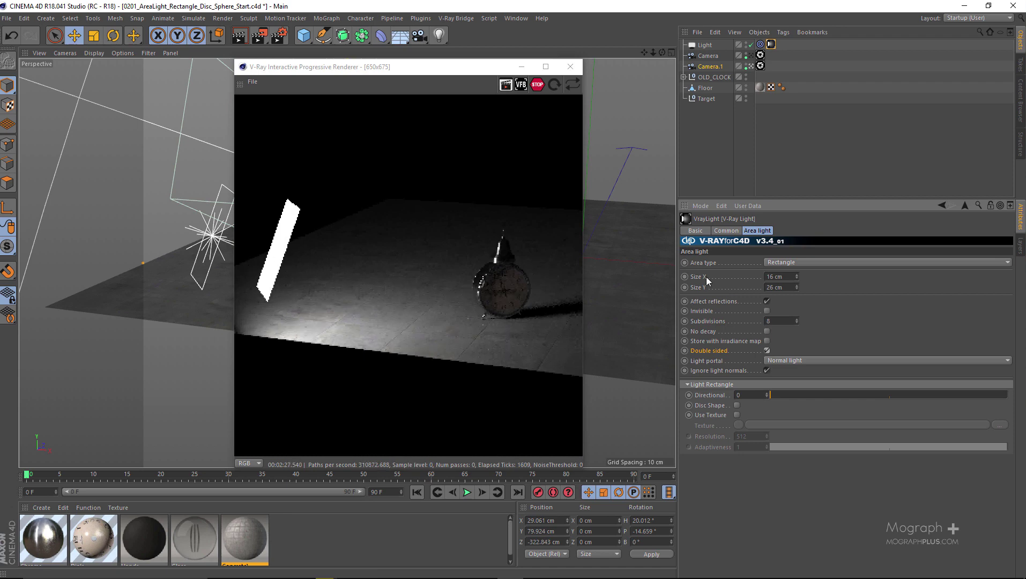
left_click(767, 351)
left_click(818, 358)
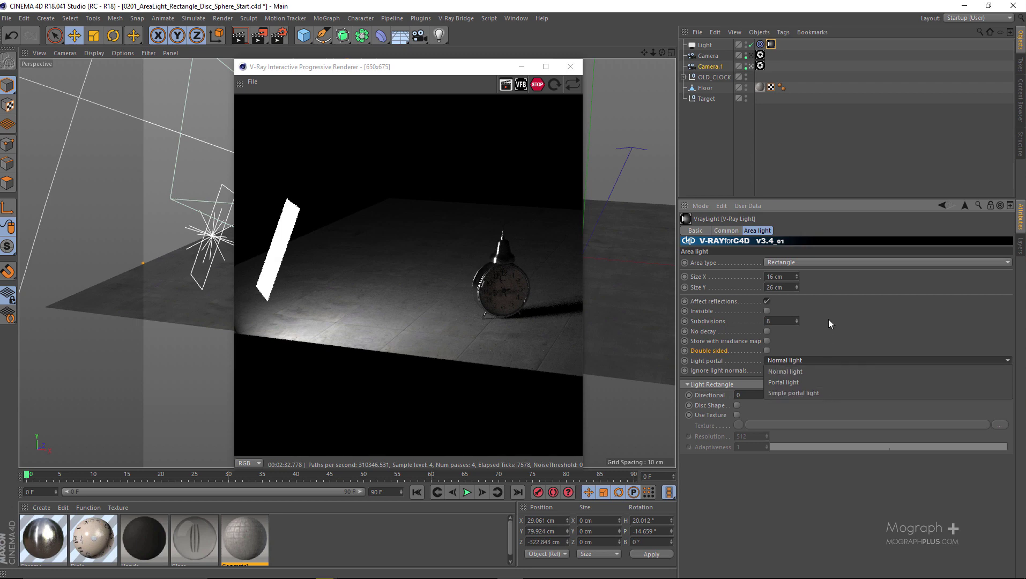
left_click(783, 370)
left_click(719, 361)
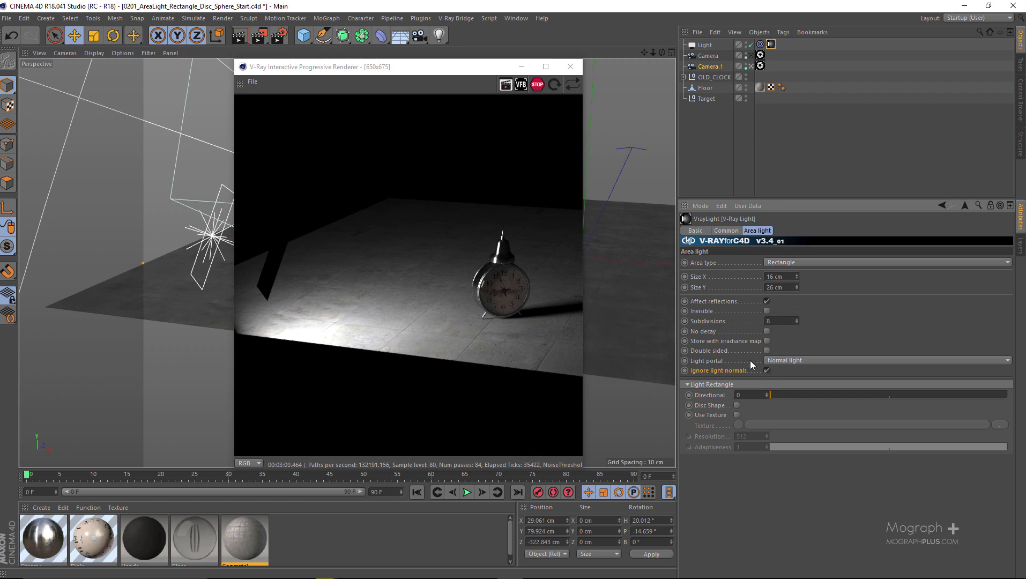
Step: Switch to the first camera and test the rectangle light's Directional value at 0.65 and 1, resetting it to 0
left_click(752, 56)
left_click(752, 56)
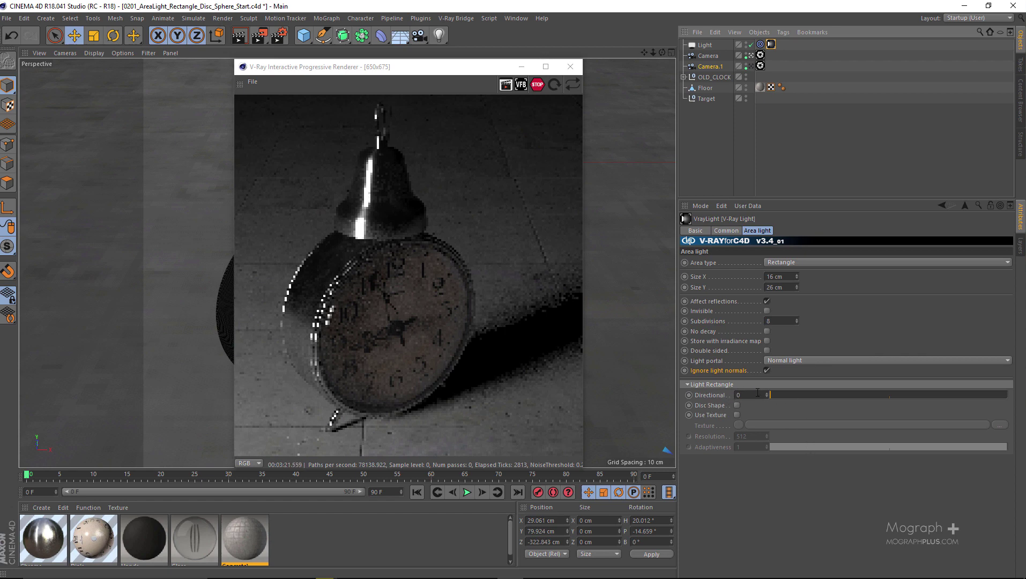
left_click_drag(746, 395, 711, 397)
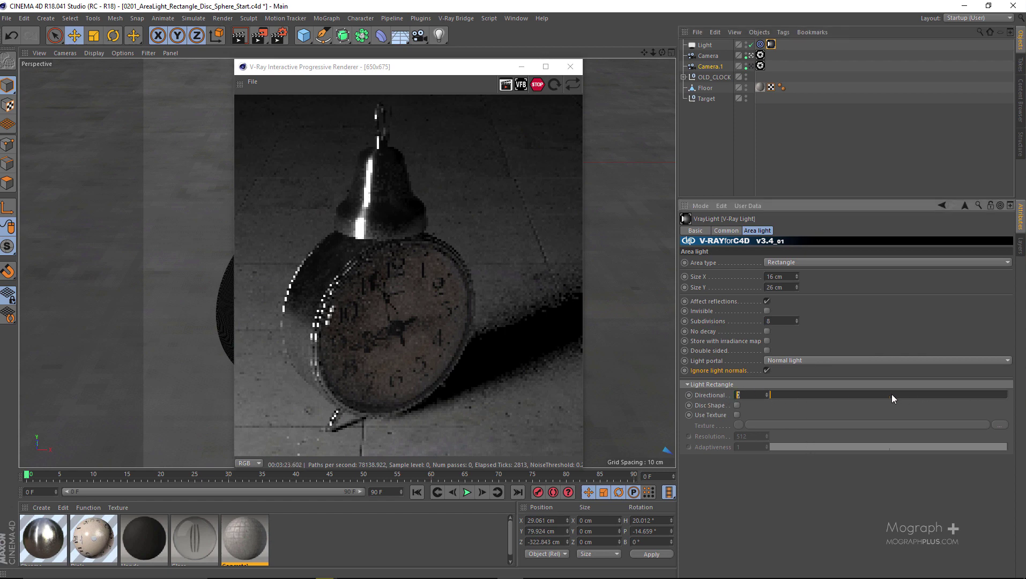
left_click_drag(878, 395, 920, 395)
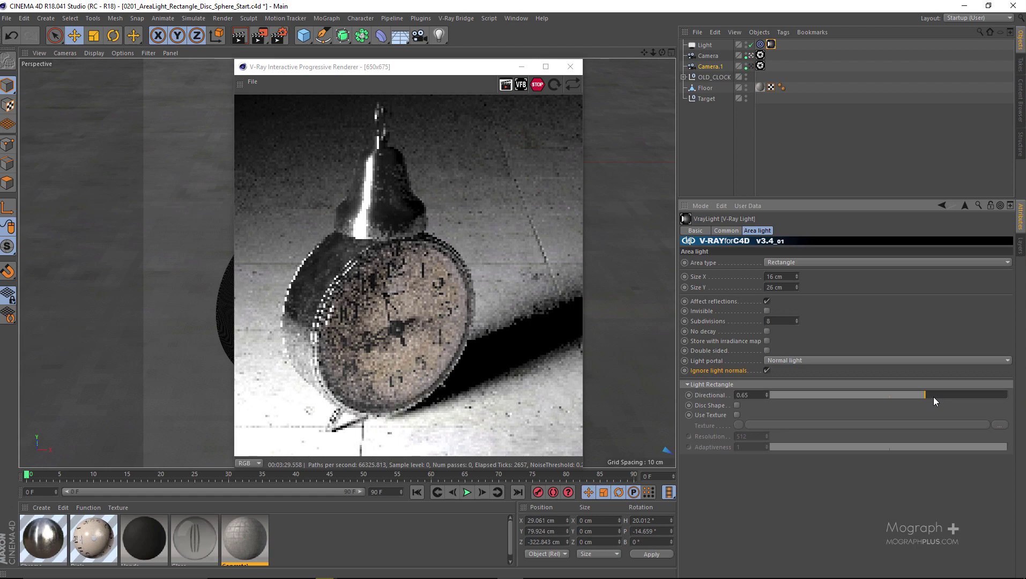
left_click_drag(934, 396, 1008, 395)
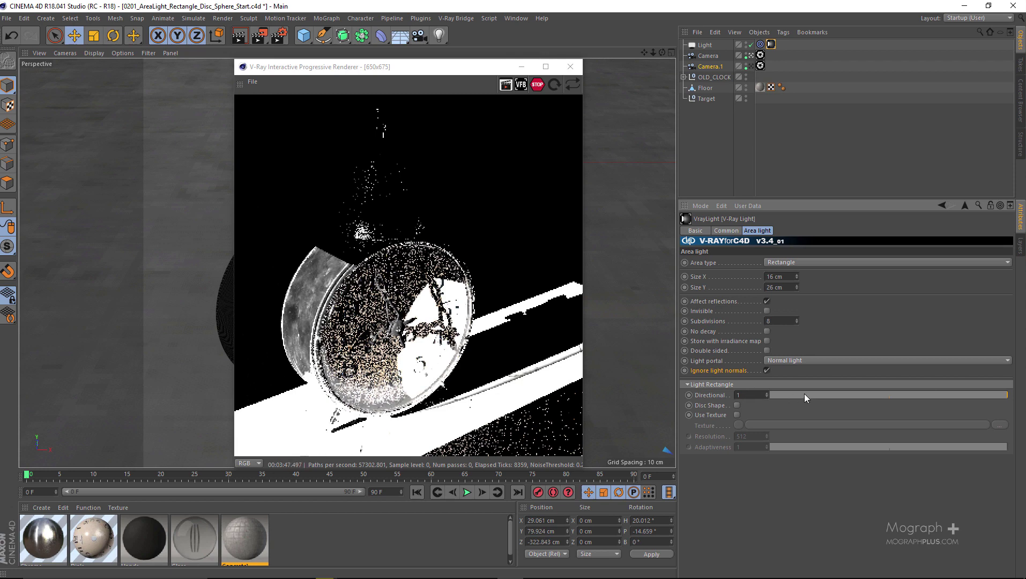
left_click_drag(793, 391, 746, 390)
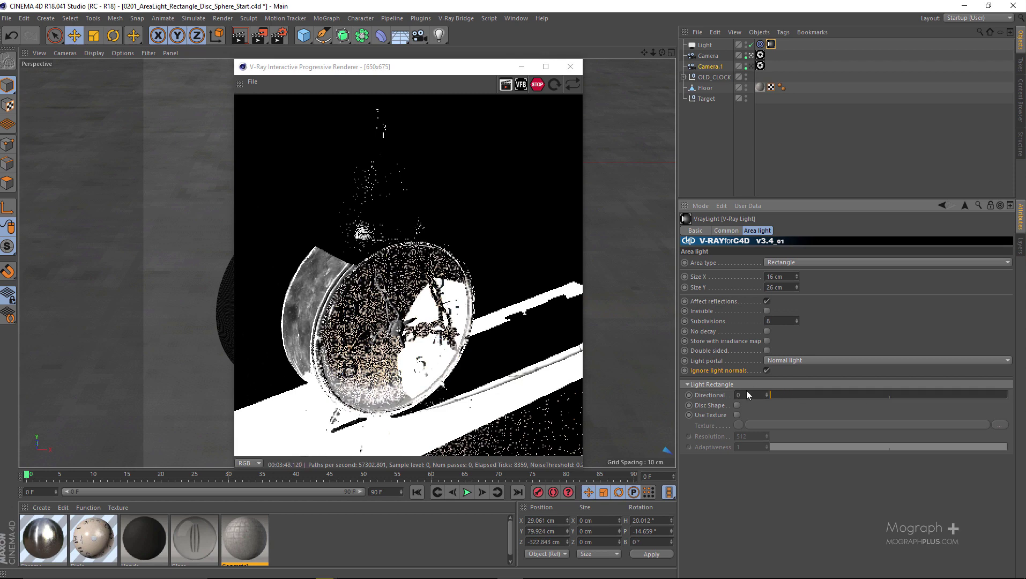
Step: Enable Use Texture on the rectangle light, load a V-Ray AdvBitmap shader as its texture, and open the shader's settings
left_click(710, 416)
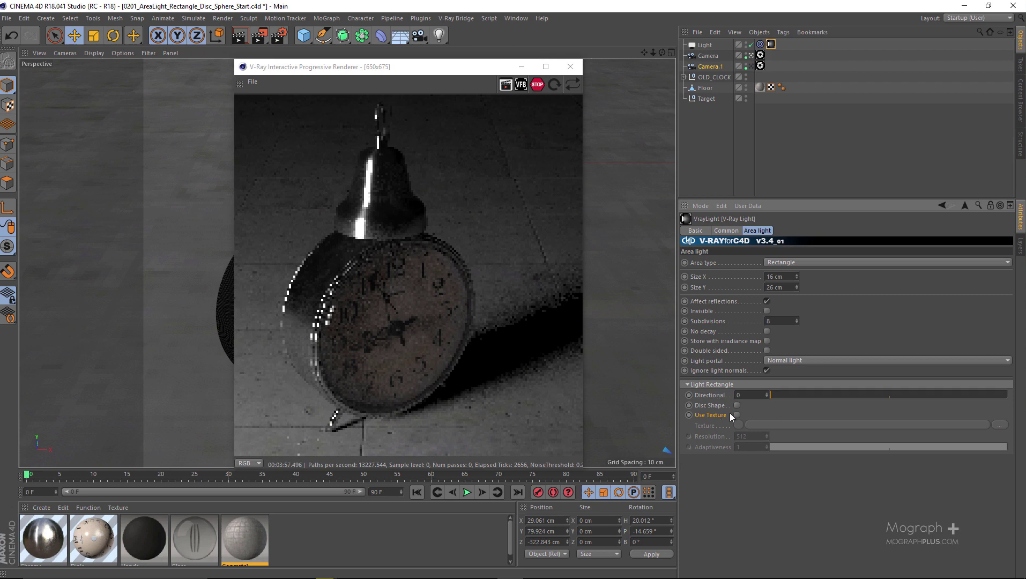
left_click(736, 414)
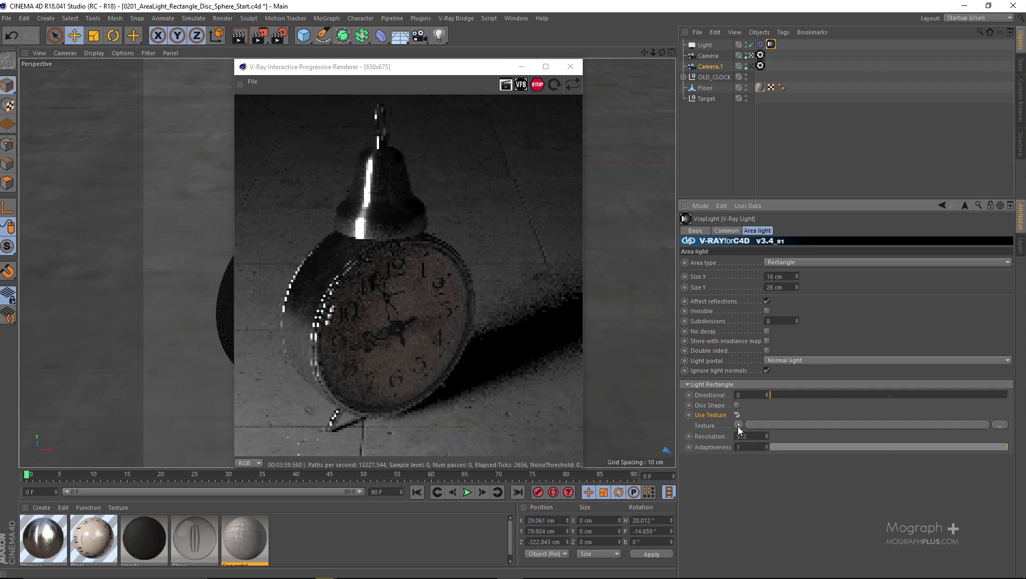
left_click(738, 425)
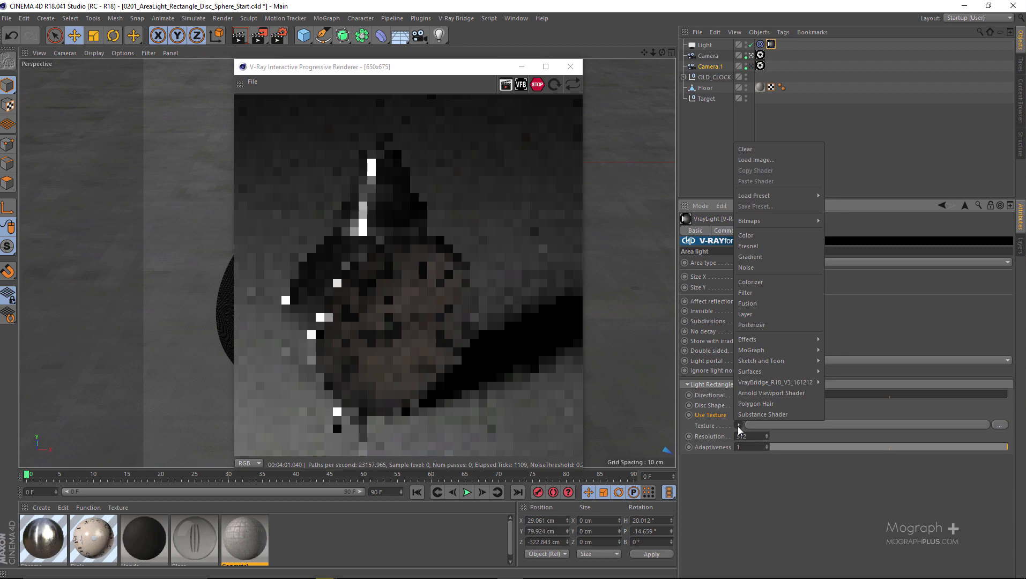
mouse_move(778, 382)
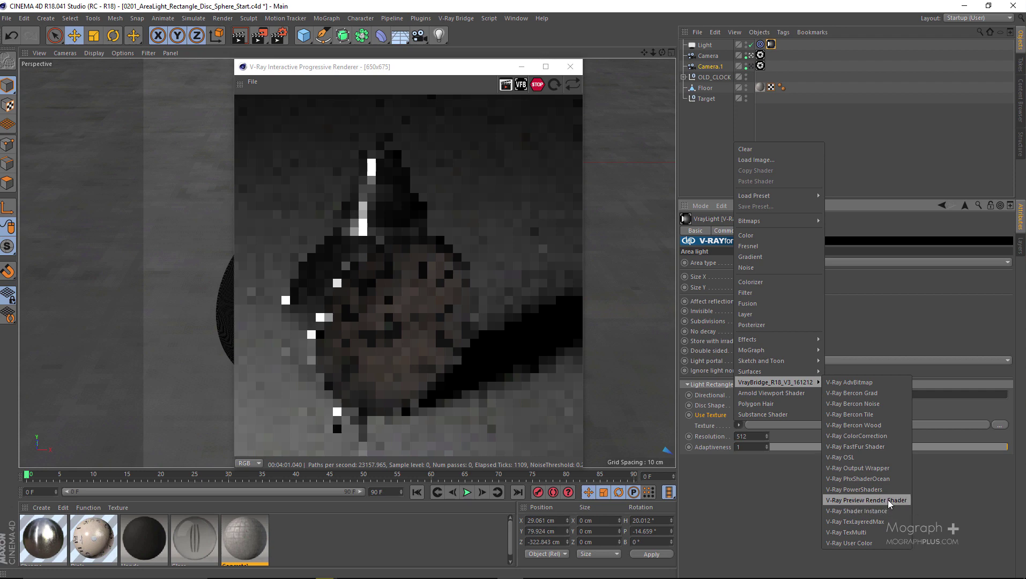
left_click(849, 382)
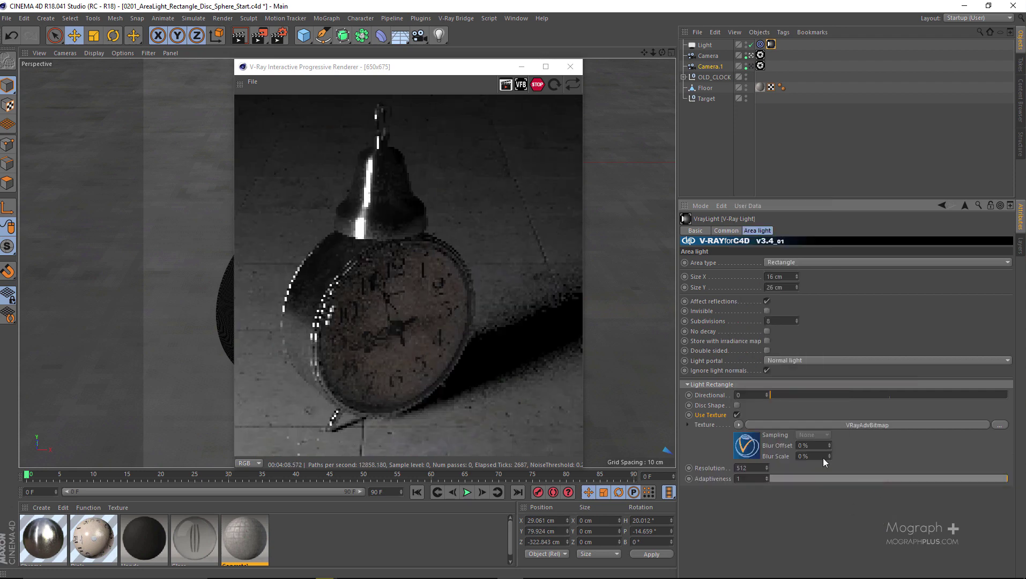
left_click(747, 444)
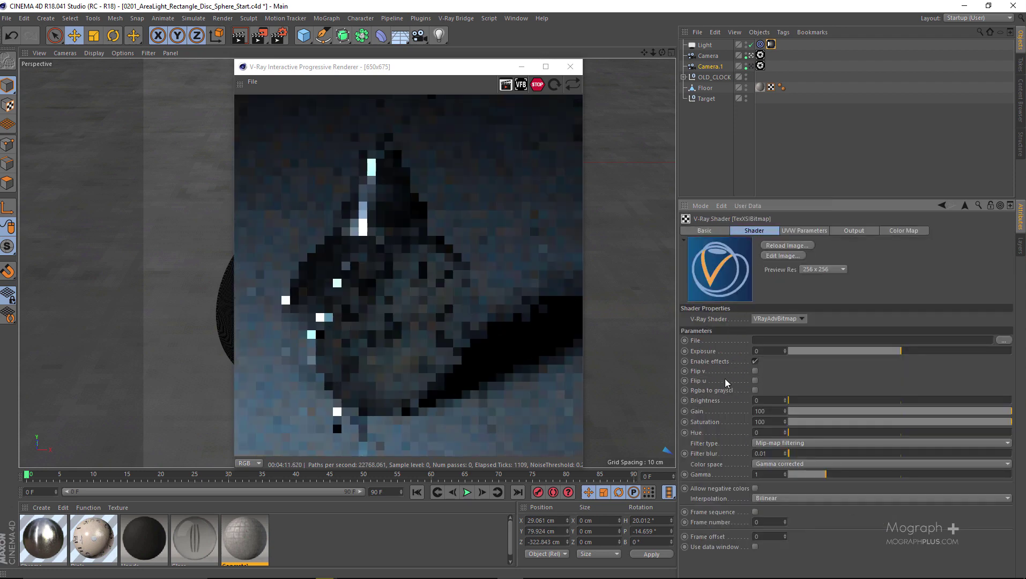
Step: With the interactive render stopped, change the texture shader to Softbox and turn on its frame with a wider white area in the gradient
left_click(537, 90)
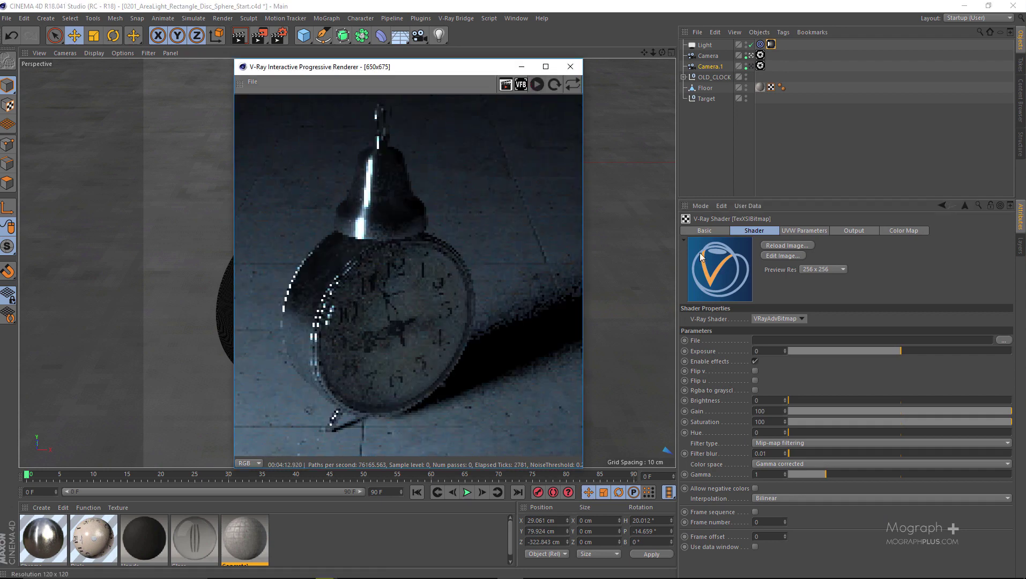
left_click_drag(749, 198, 750, 128)
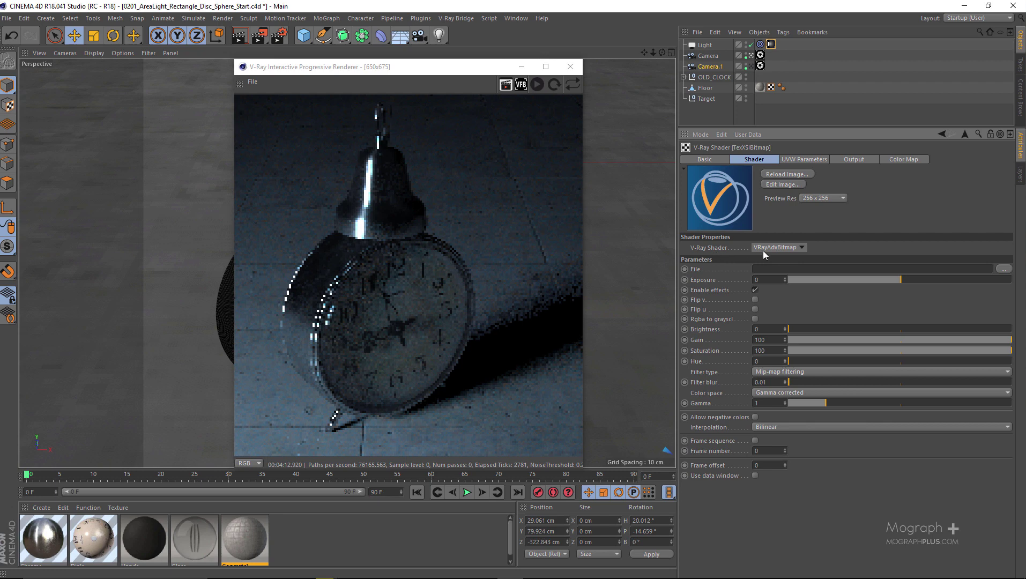
left_click(783, 250)
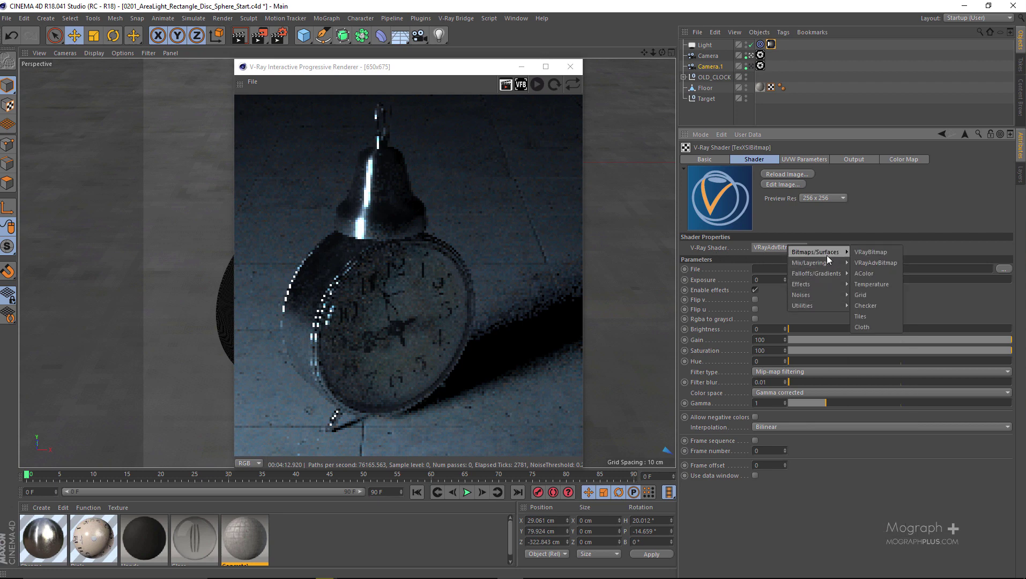
mouse_move(830, 284)
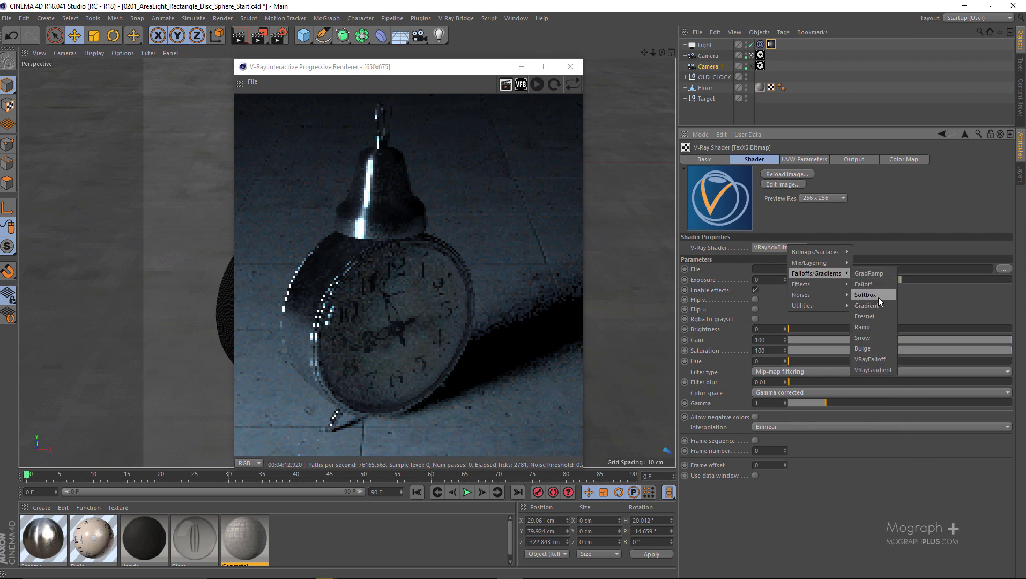
left_click(877, 296)
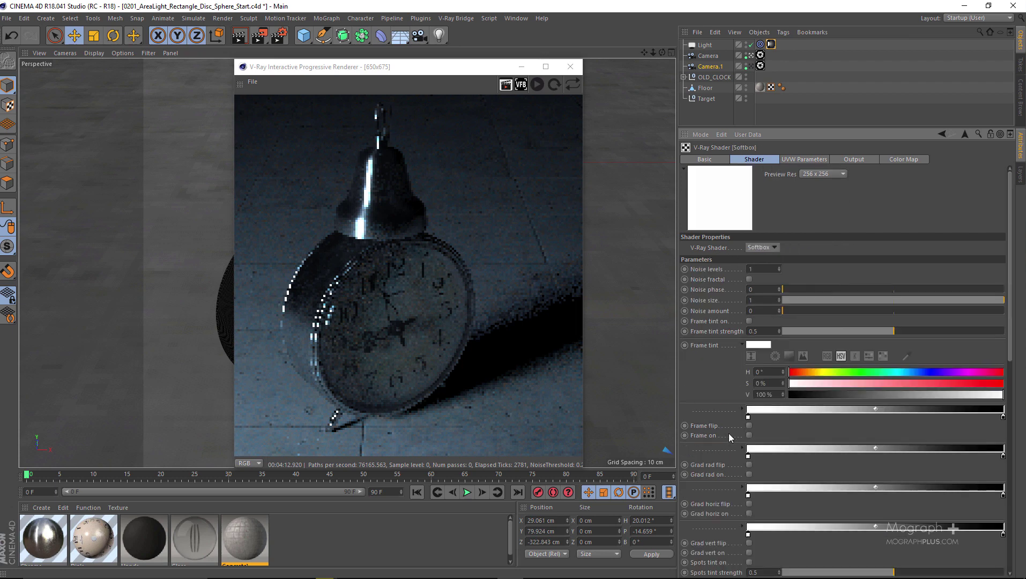
left_click(749, 436)
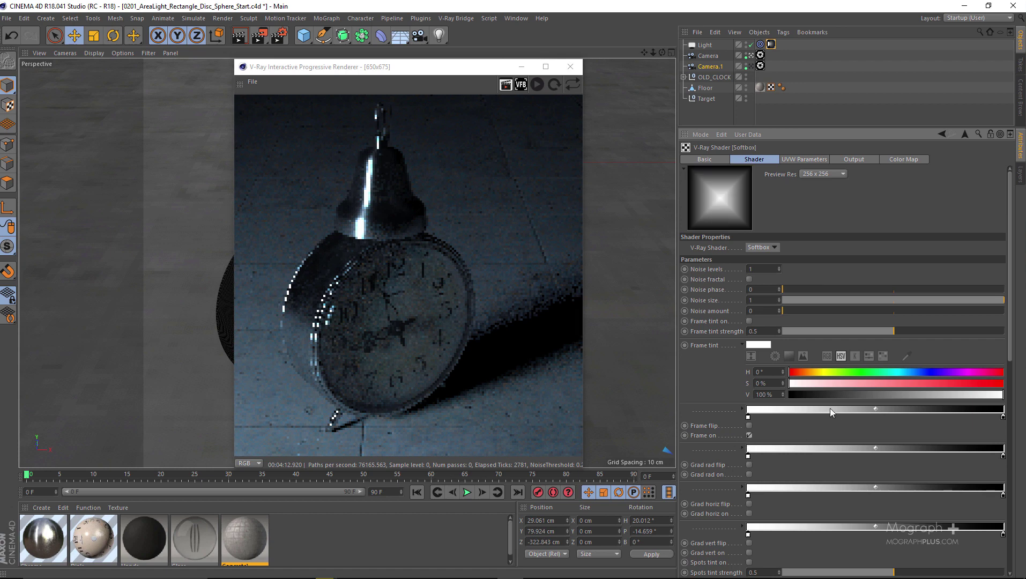
left_click_drag(748, 417, 960, 409)
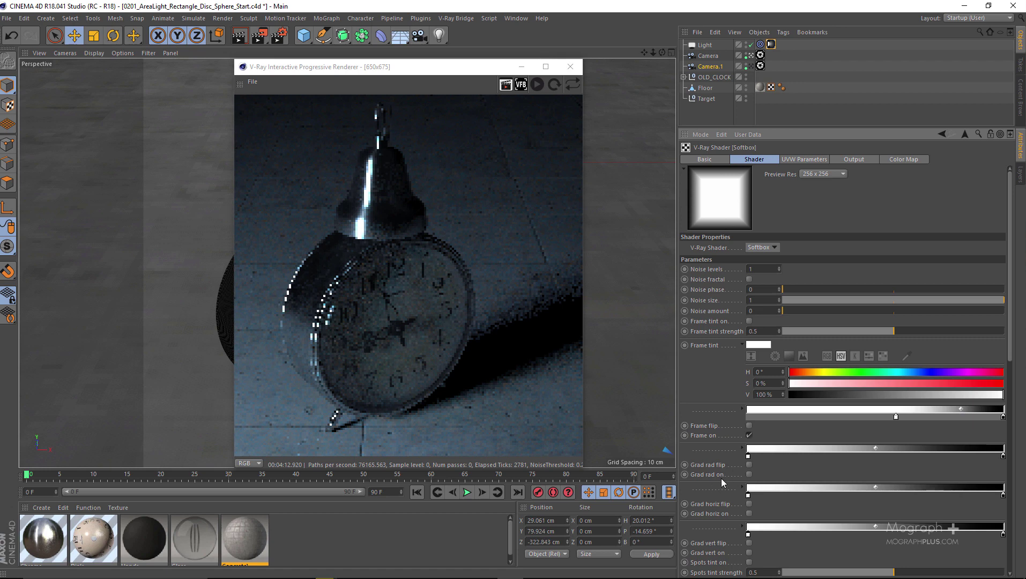
Step: Try the Softbox's horizontal and vertical gradients, switching each off again
left_click(749, 514)
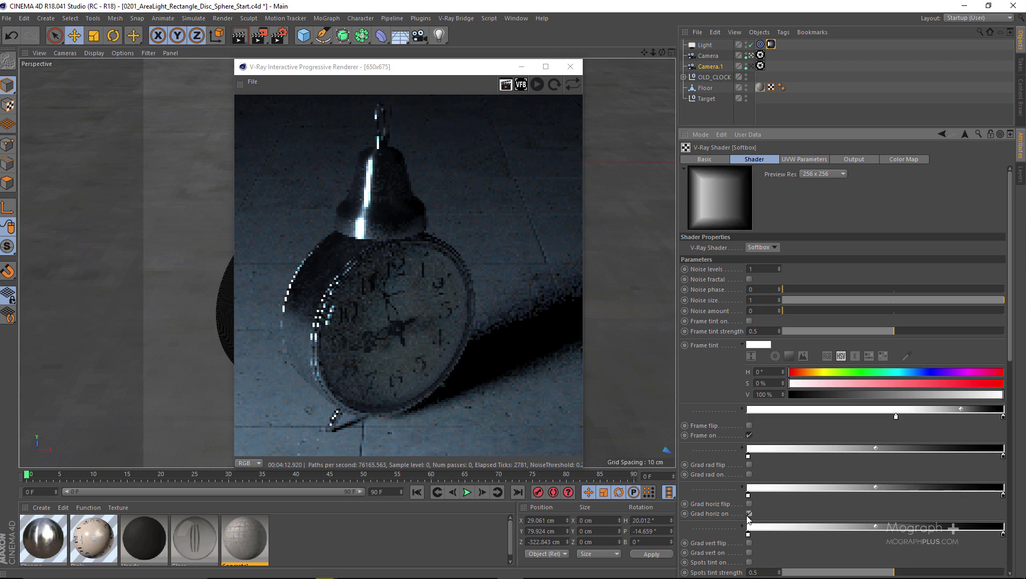
left_click(749, 514)
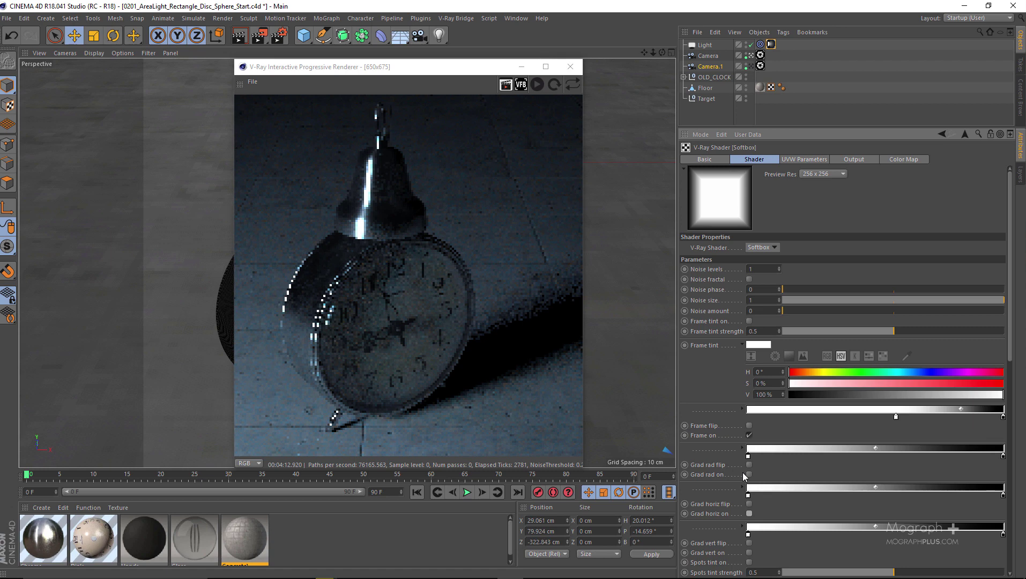
left_click(749, 474)
scroll(735, 511, "down", 2)
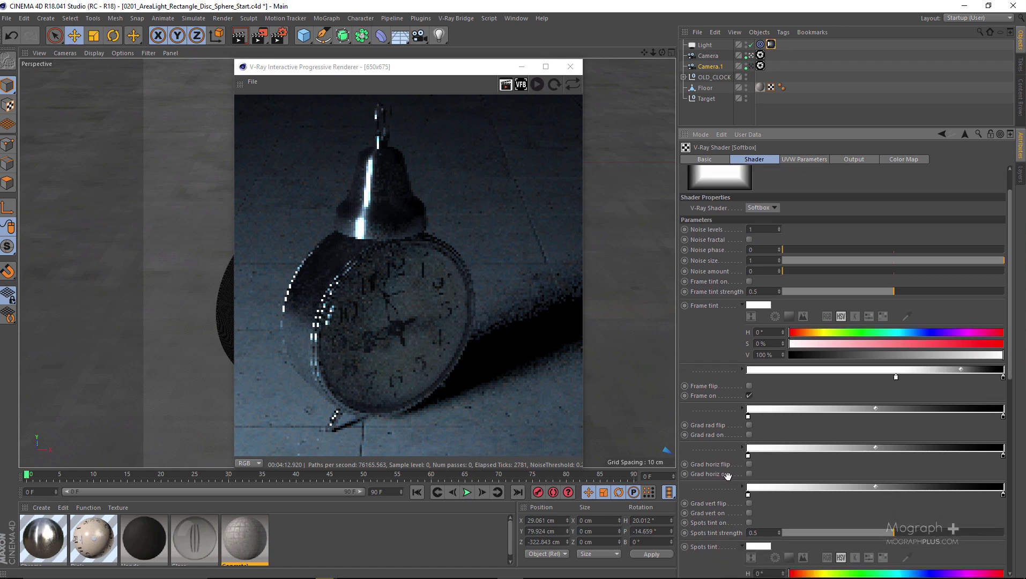
left_click(749, 511)
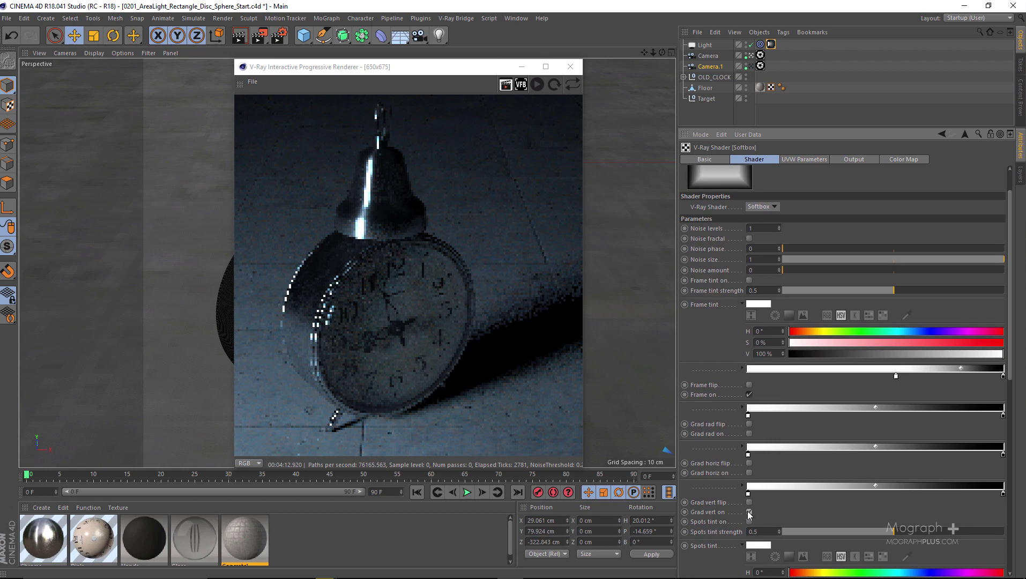
left_click(747, 512)
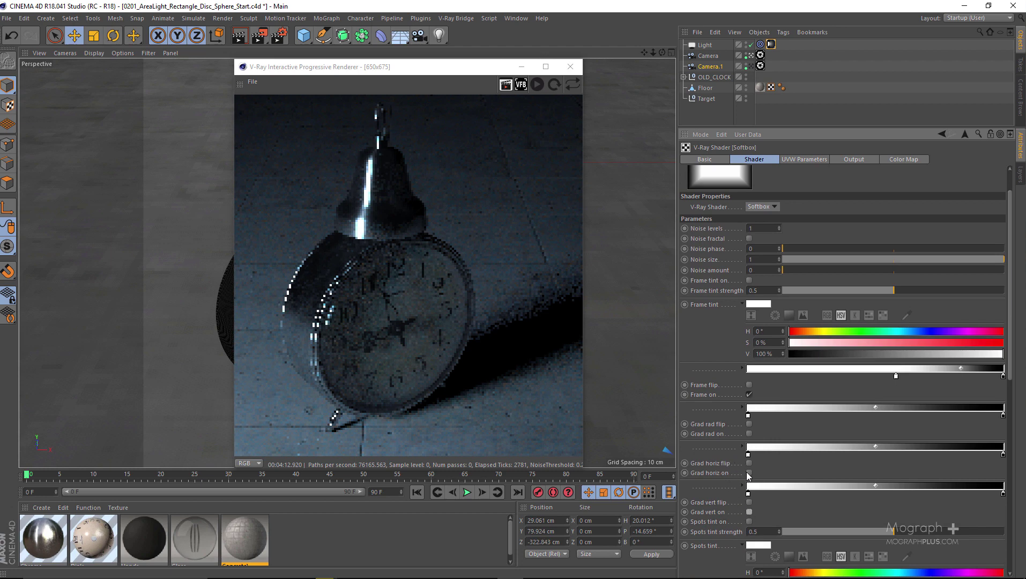
Step: Turn on the Softbox's horizontal gradient and widen the white areas of both the horizontal and frame gradients
left_click(749, 473)
scroll(704, 496, "up", 2)
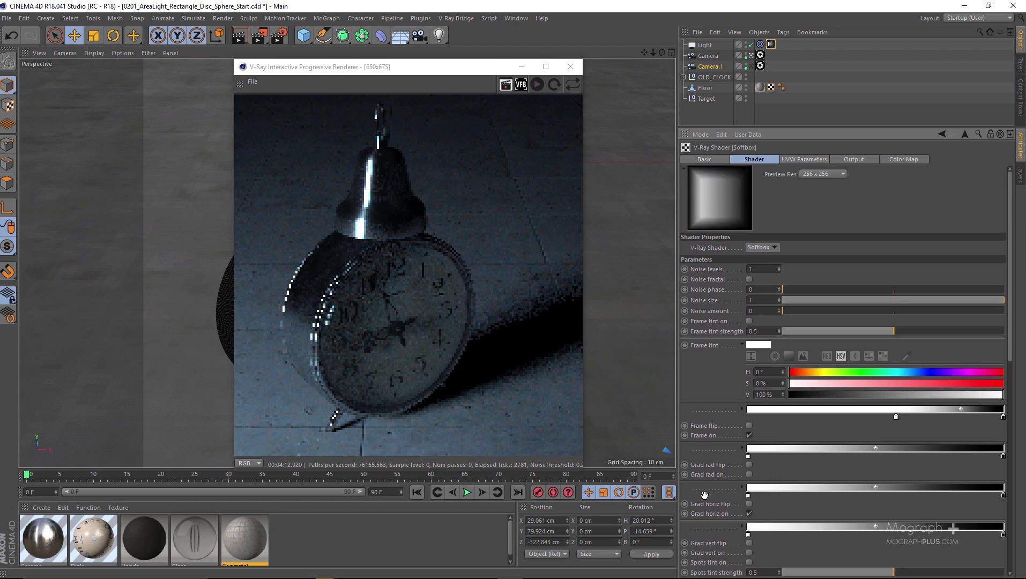
scroll(704, 496, "down", 1)
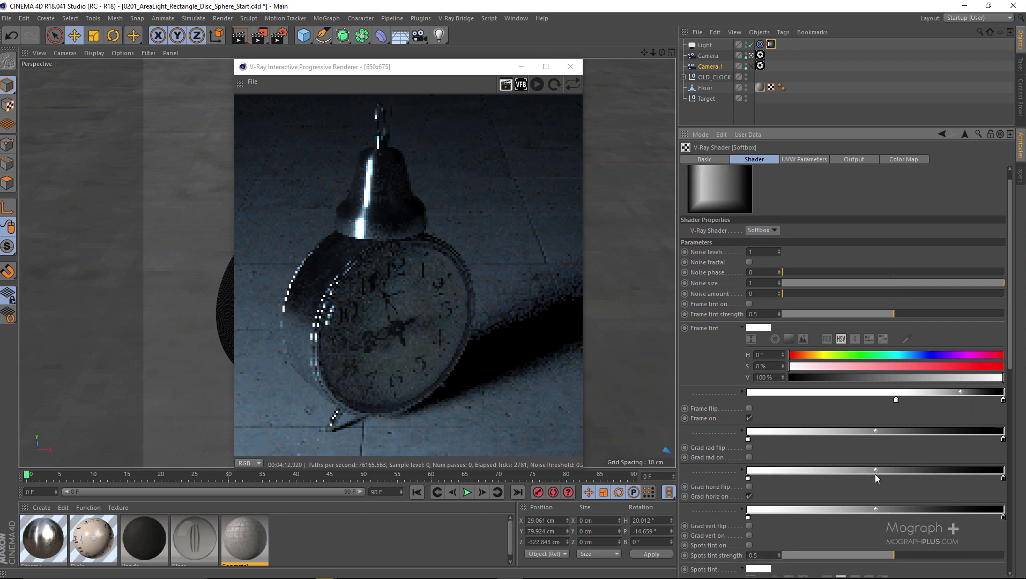
left_click_drag(876, 469, 974, 470)
left_click_drag(749, 476, 819, 482)
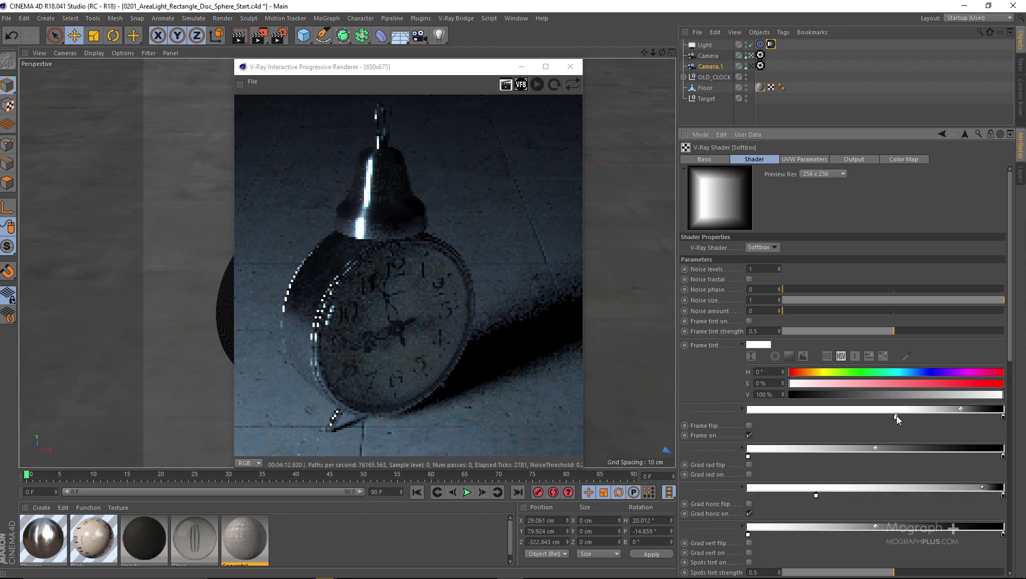
left_click_drag(896, 416, 955, 419)
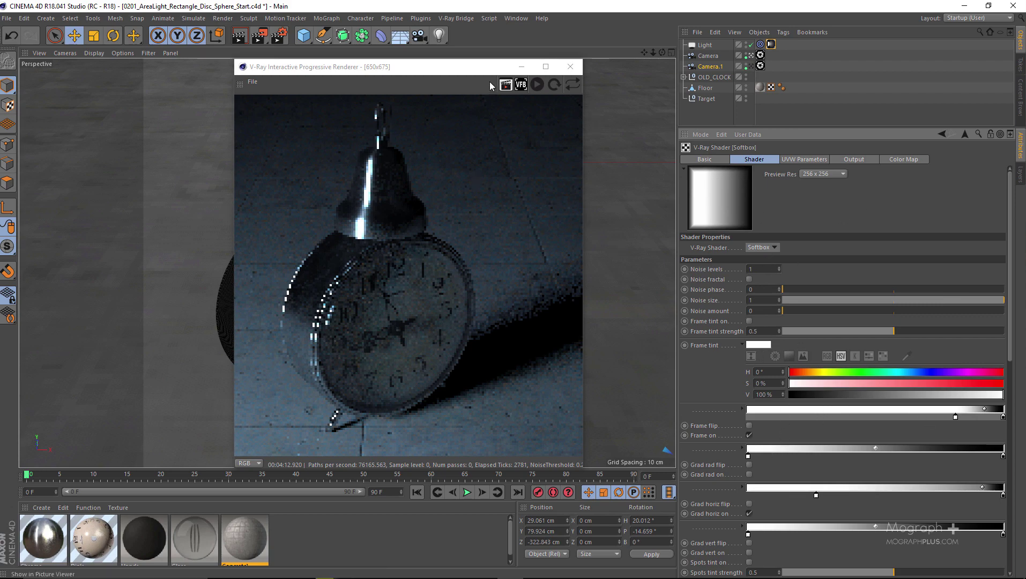
Step: Switch to the Camera.1 view and reframe it to show the front of the area light together with the clock
left_click_drag(480, 71, 495, 205)
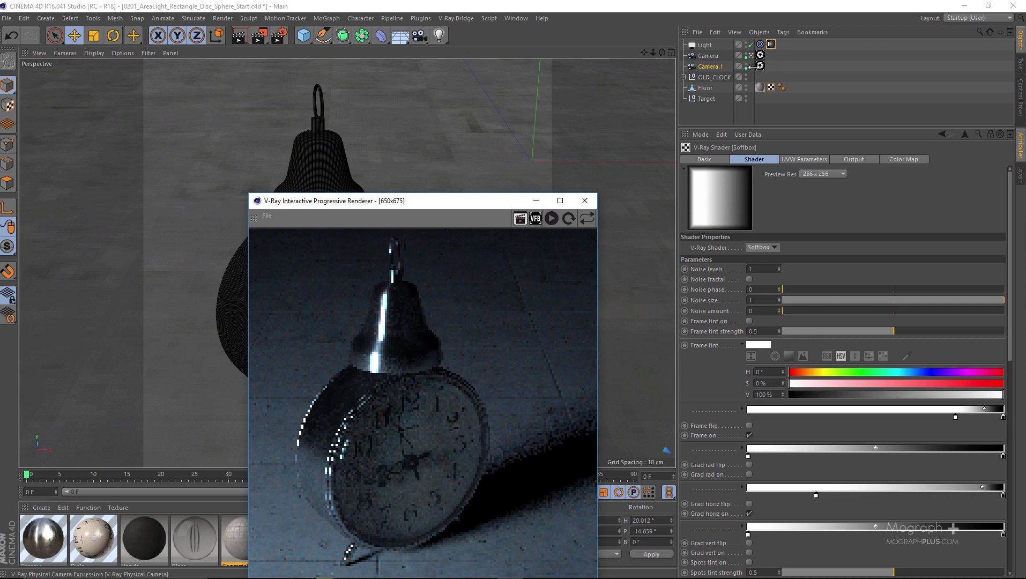
left_click(751, 66)
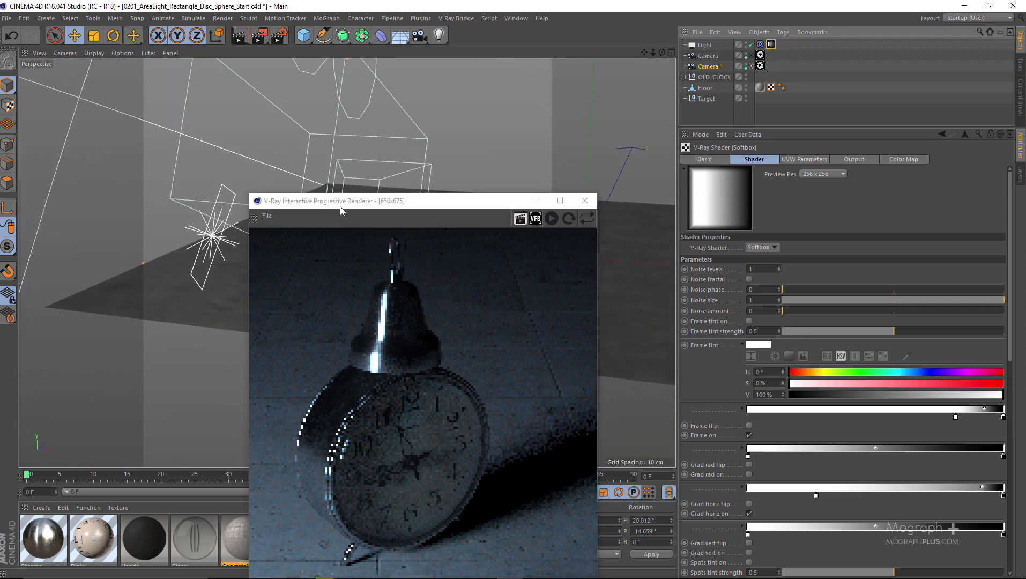
left_click_drag(348, 202, 376, 378)
scroll(269, 220, "up", 3)
left_click_drag(269, 220, 225, 206, "alt")
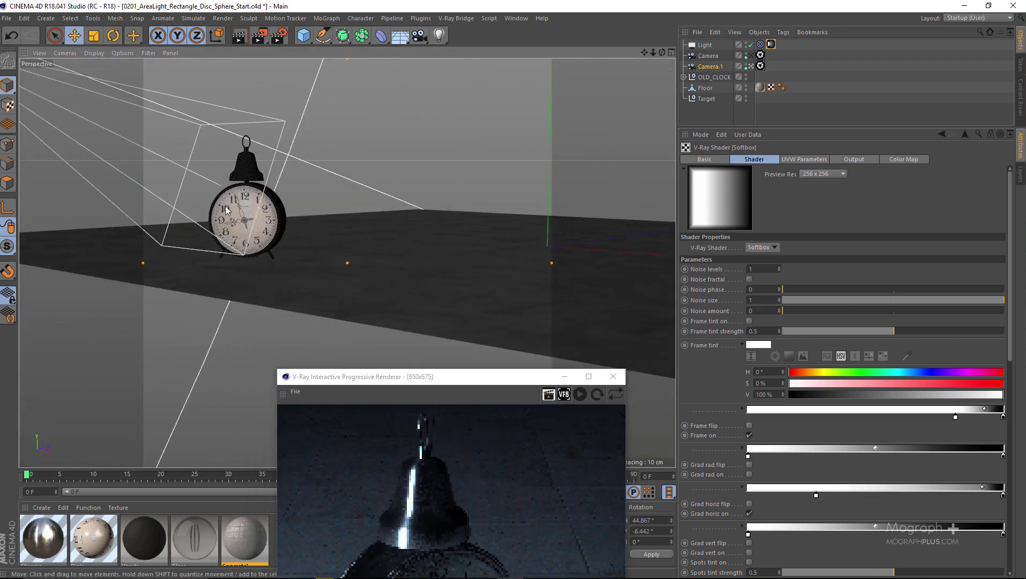
middle_click_drag(225, 206, 446, 258, "alt")
left_click_drag(446, 258, 340, 201, "alt")
middle_click_drag(341, 201, 434, 215, "alt")
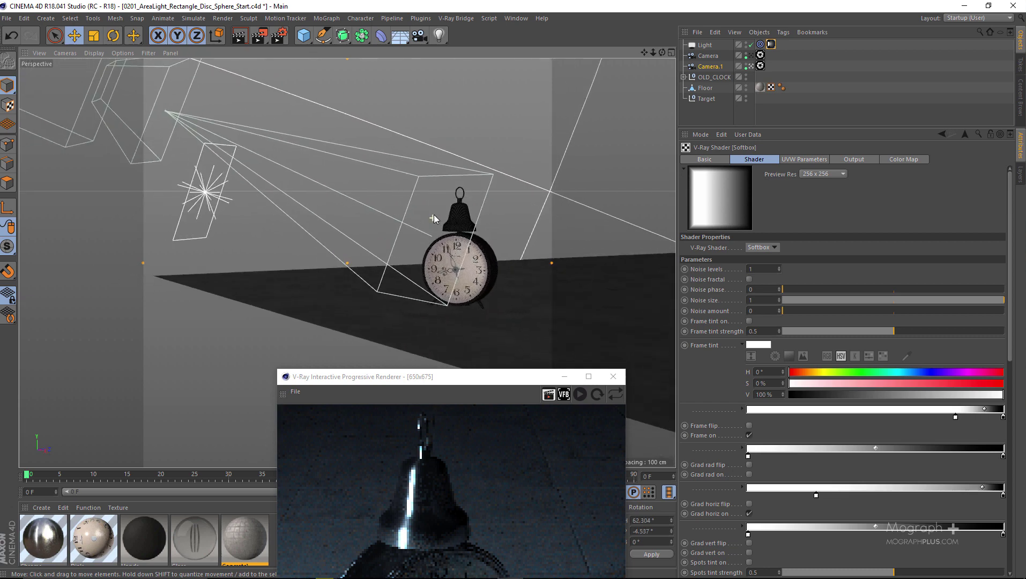
right_click_drag(433, 215, 445, 201, "alt")
middle_click_drag(446, 201, 491, 201, "alt")
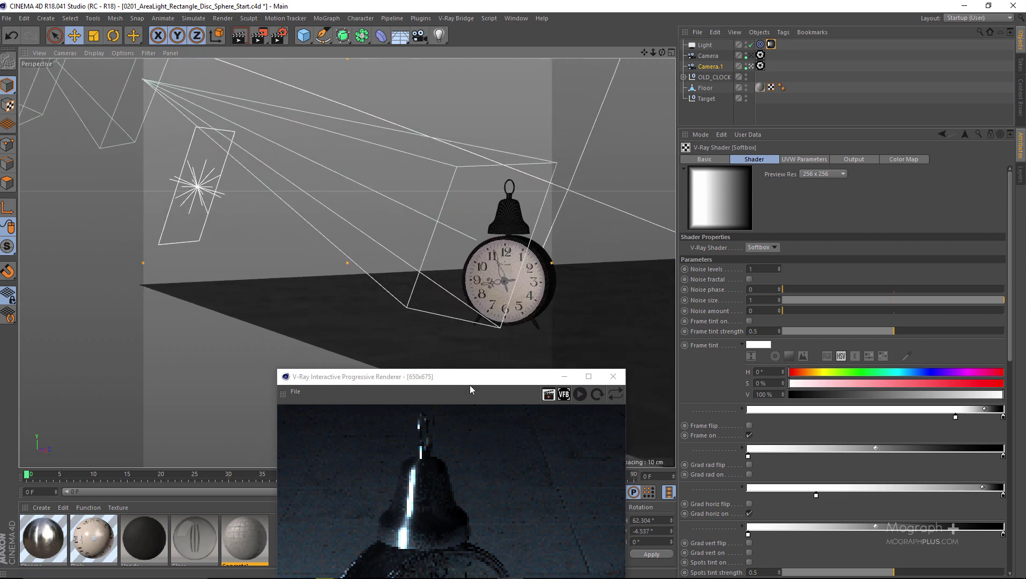
Step: Restart the interactive render and move the Camera.1 view closer to the textured area light
left_click_drag(469, 384, 394, 79)
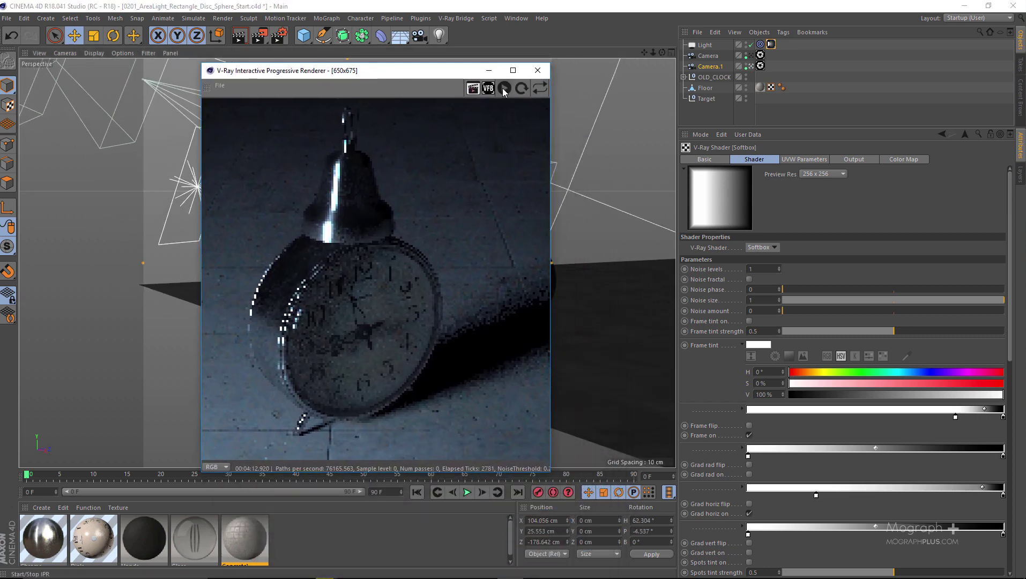
left_click(504, 88)
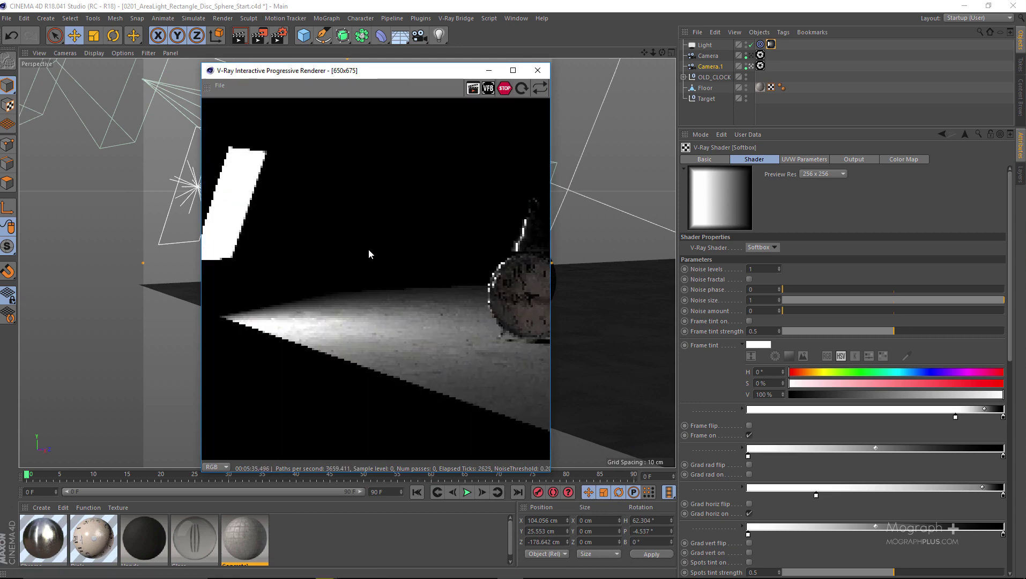
left_click_drag(350, 74, 453, 90)
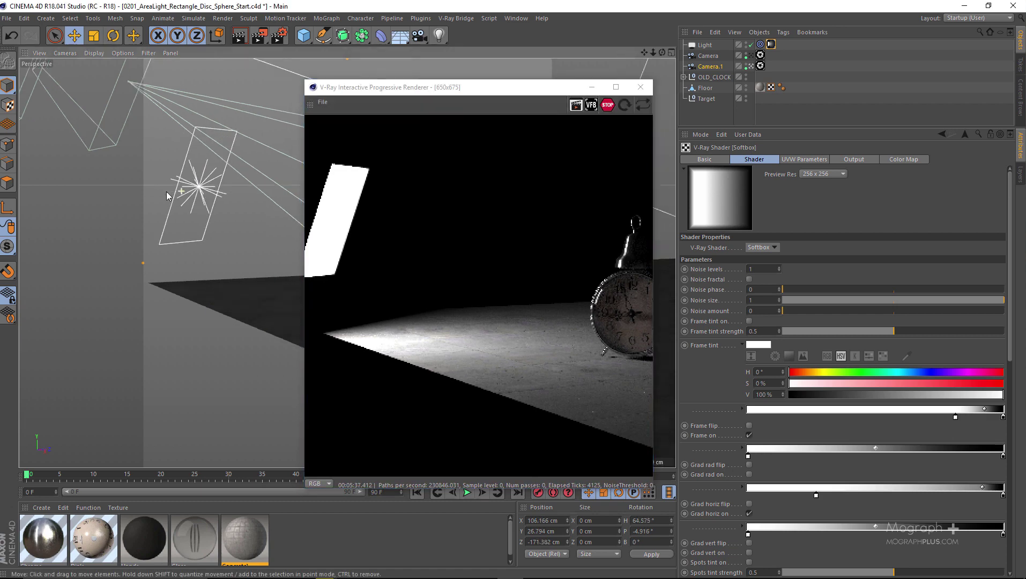
left_click_drag(167, 196, 213, 208)
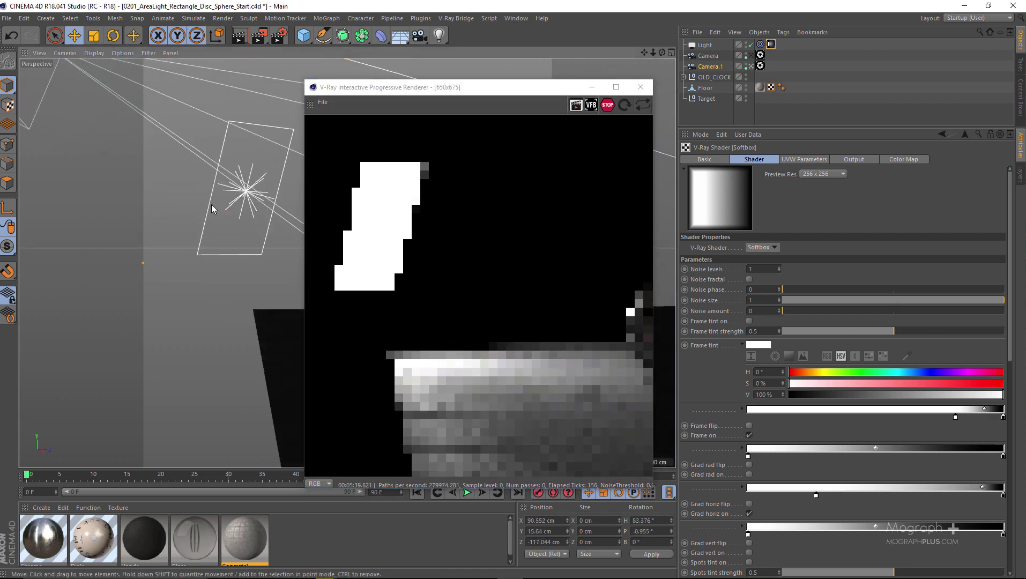
left_click_drag(468, 89, 369, 69)
Step: Return to the area light's V-Ray tag and try a radiant power of 1 W in its common settings
left_click(964, 134)
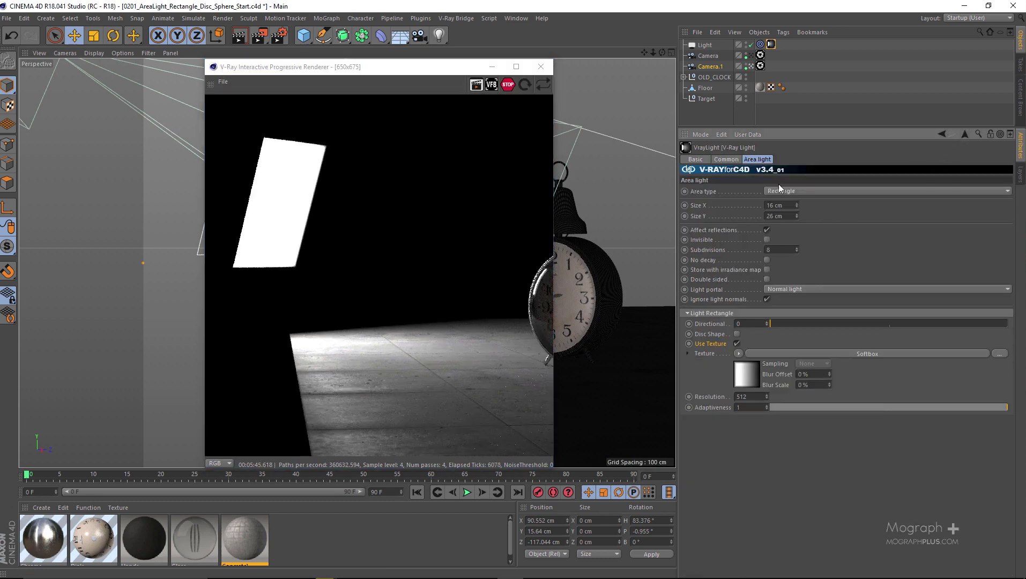
left_click(725, 159)
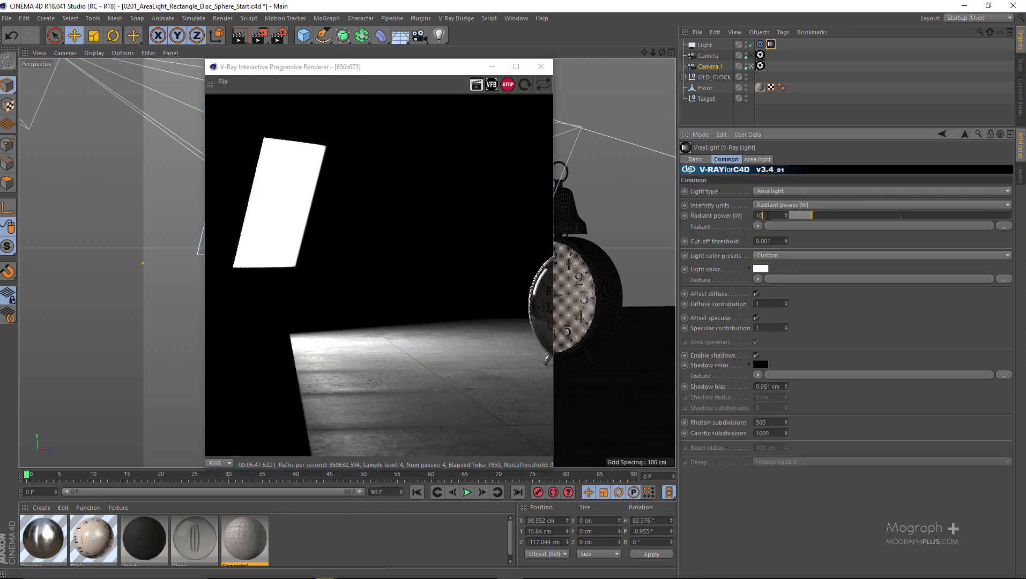
left_click(759, 215)
type("1")
key("Return")
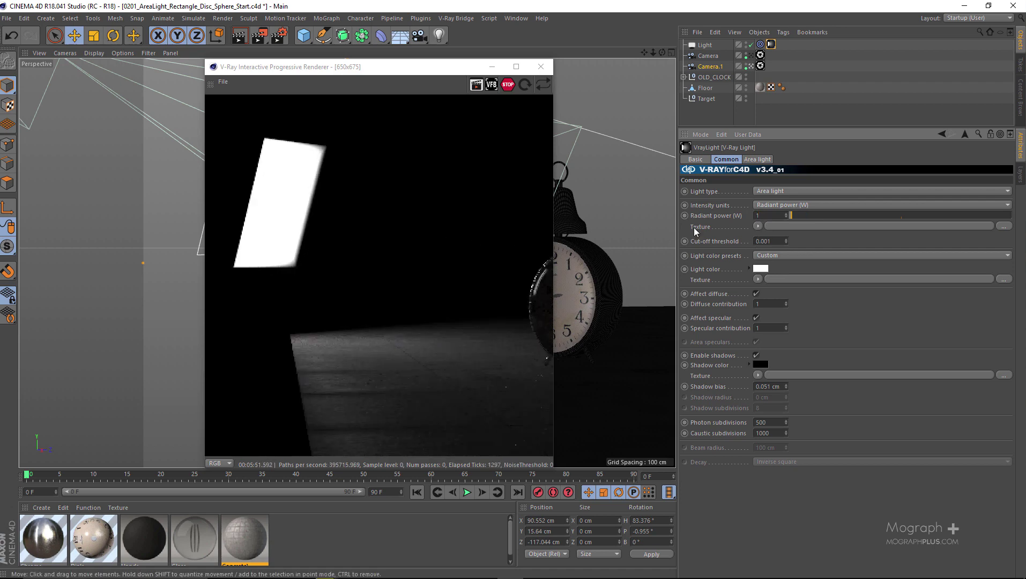
Step: Try lowering the area light's radiant power to 0.5 W and further to 0.2 W
left_click(775, 216)
double_click(775, 216)
type("0.5")
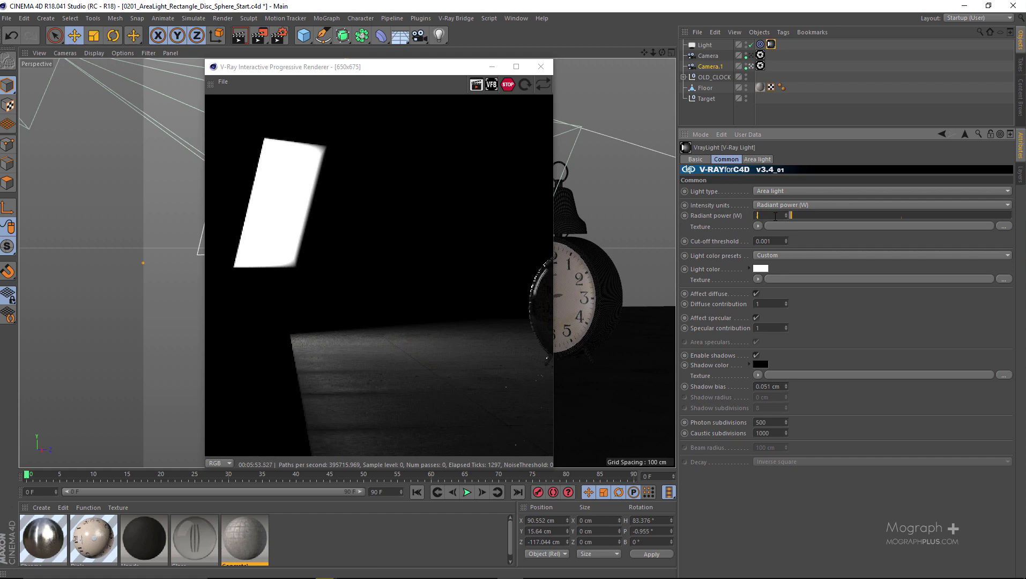
key("Return")
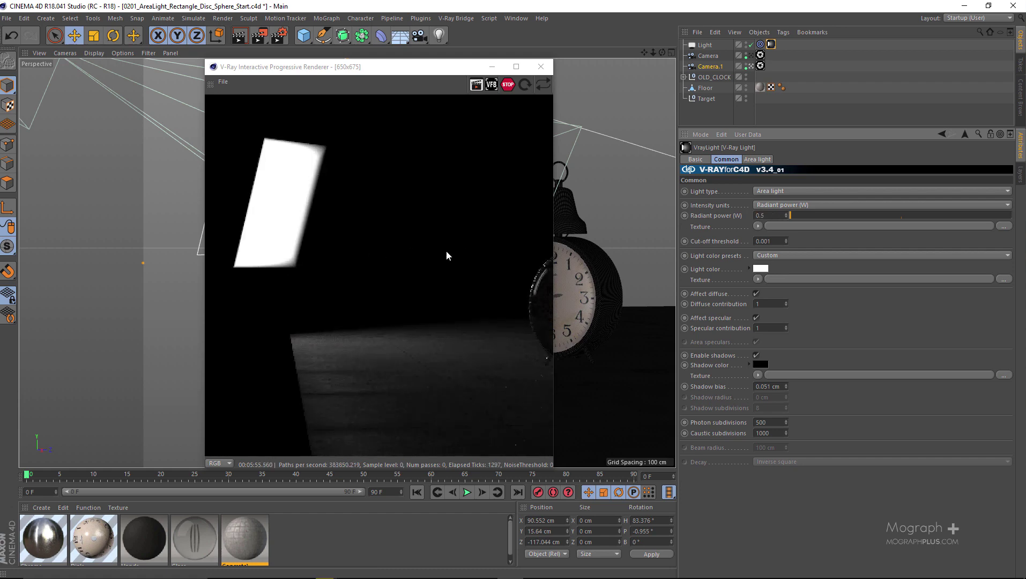
key("BackSpace")
key("BackSpace")
type(".2")
key("Return")
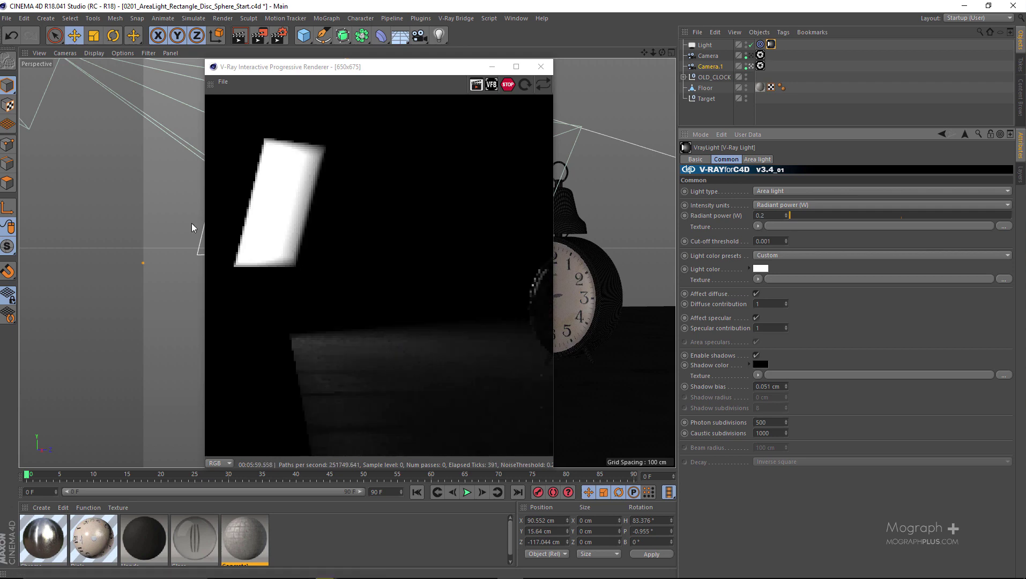
Step: Set the area light's radiant power back to 10 W
double_click(759, 216)
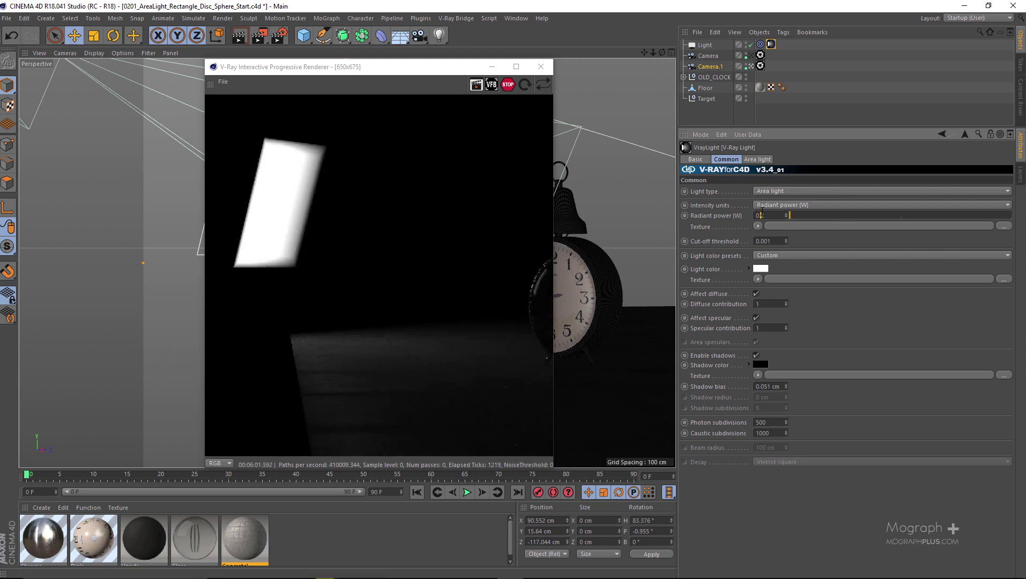
type("10")
key("Return")
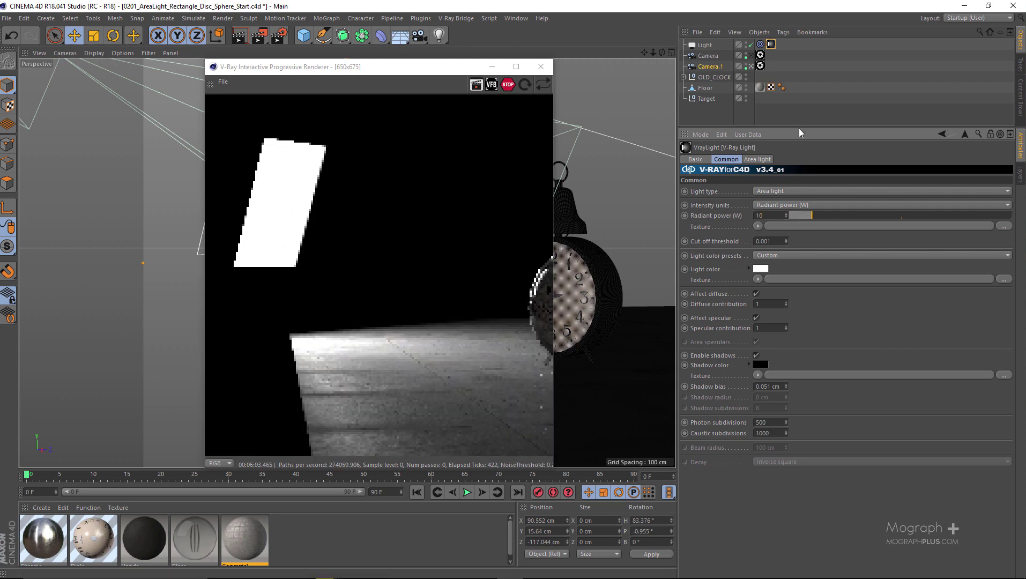
Step: Enlarge the object list and switch the view and interactive render back to the main Camera
left_click_drag(798, 129, 788, 268)
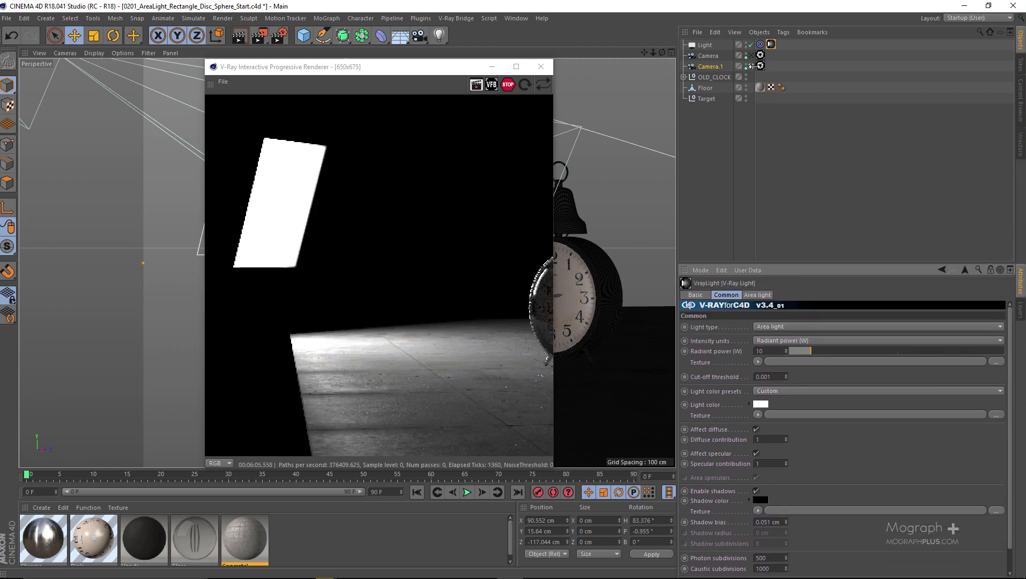
left_click(751, 57)
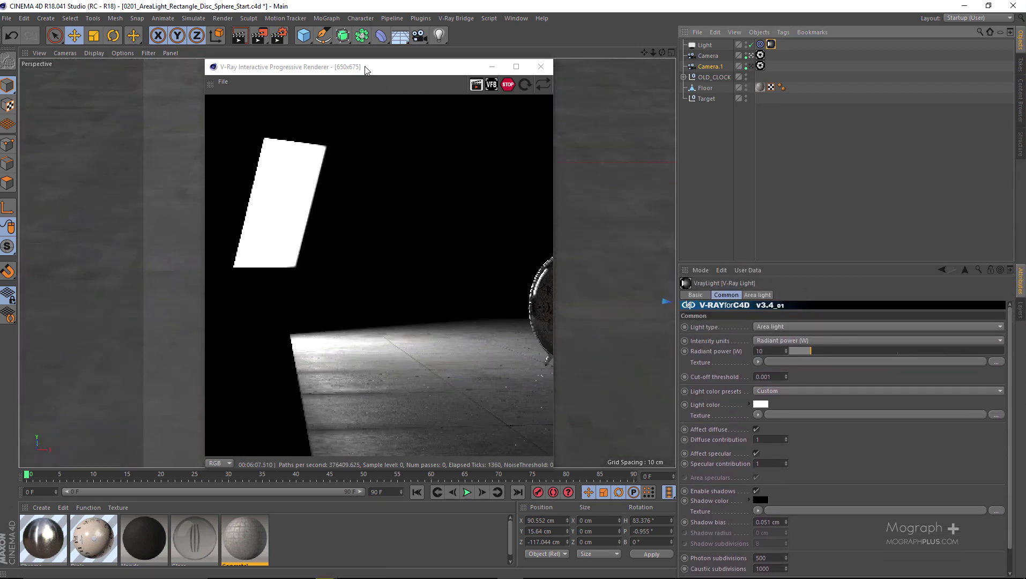
left_click_drag(373, 65, 808, 73)
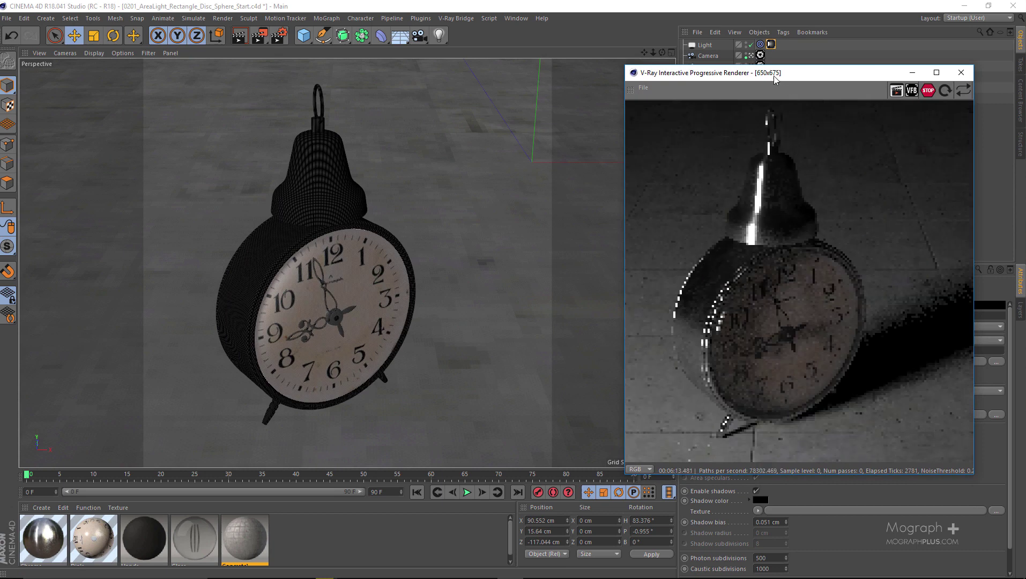
left_click_drag(773, 75, 459, 69)
Step: Open the V-Ray area light settings and bring up the texture's Resolution value for editing
left_click(750, 295)
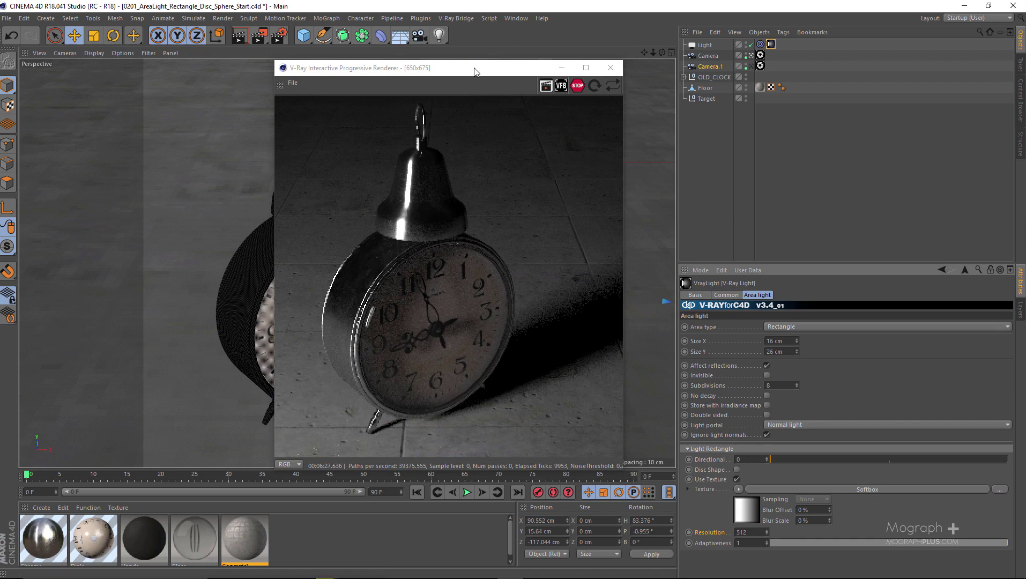
left_click_drag(474, 70, 420, 50)
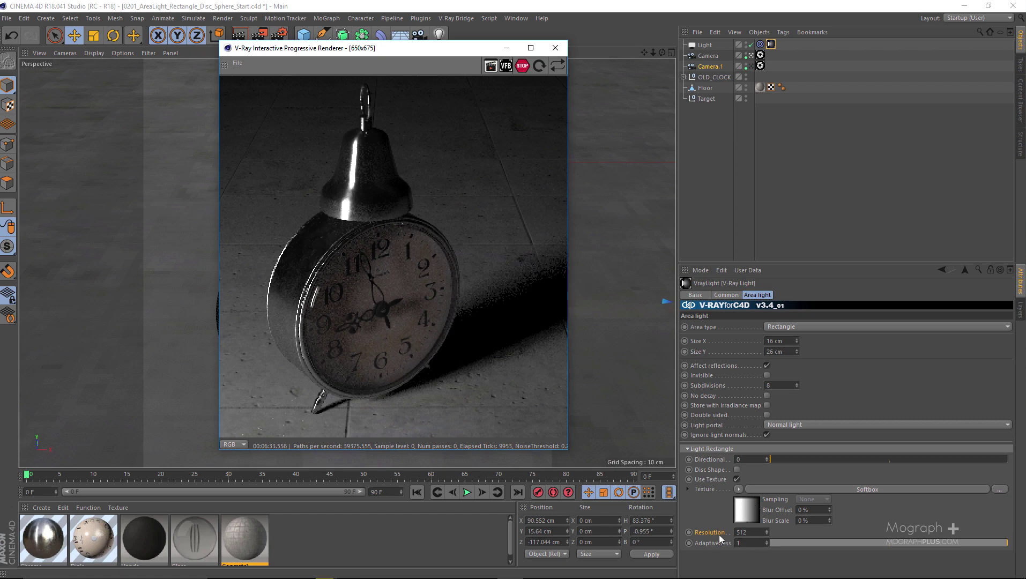
left_click(750, 532)
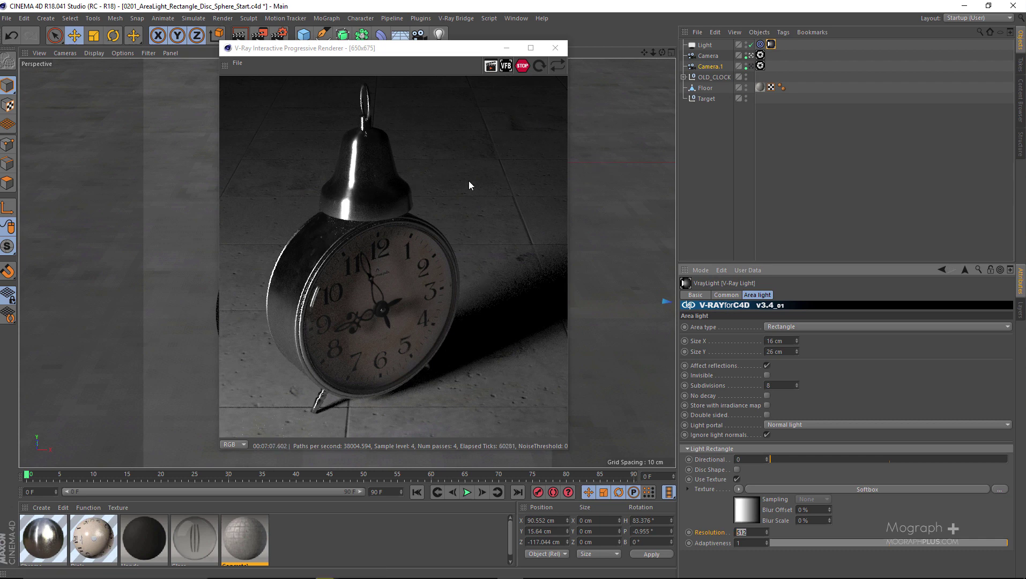
Step: Select the main Camera and reframe its view slightly closer and rotated around the clock
left_click_drag(485, 53, 842, 112)
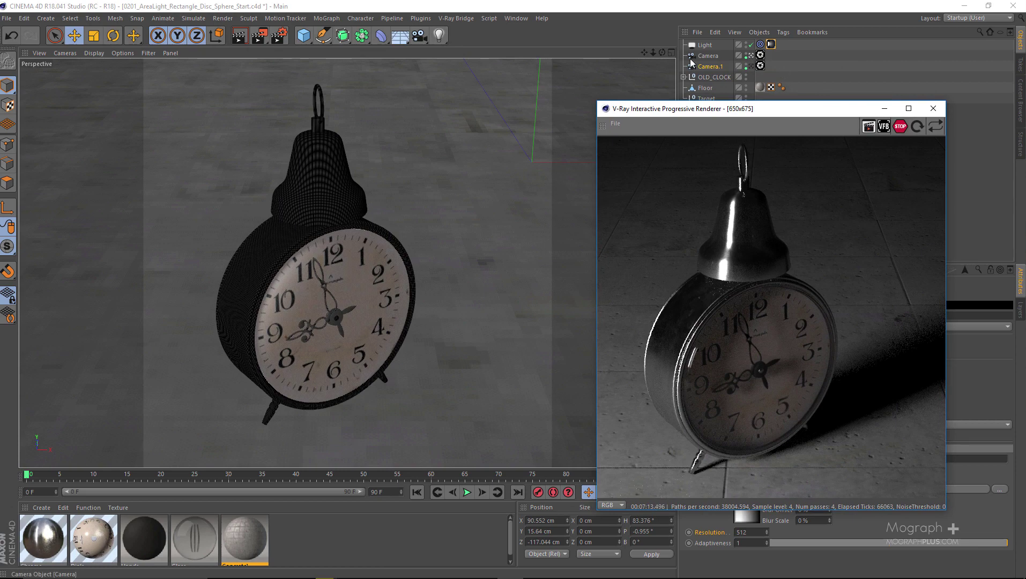
left_click(706, 56)
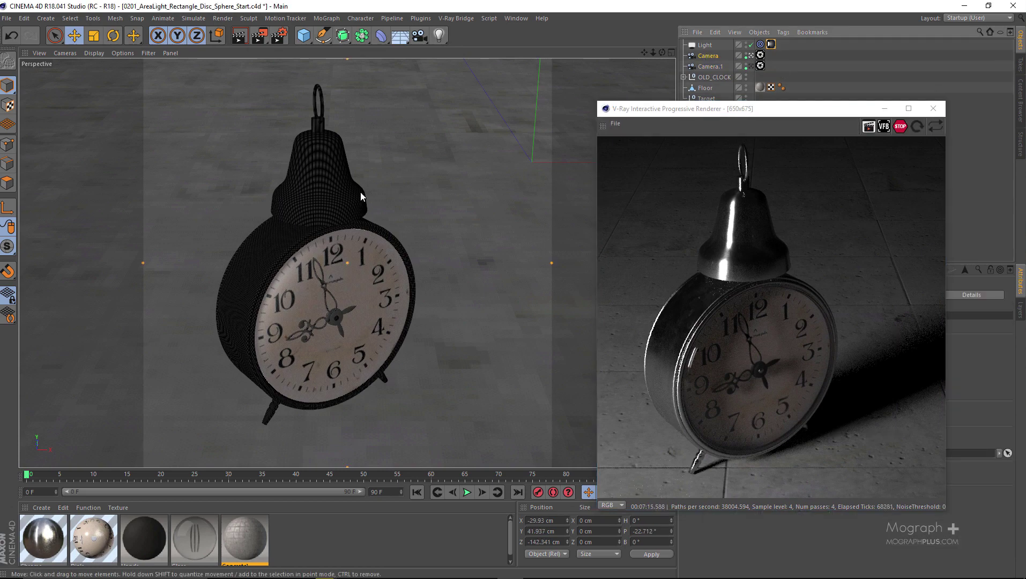
left_click_drag(350, 186, 349, 192, "alt")
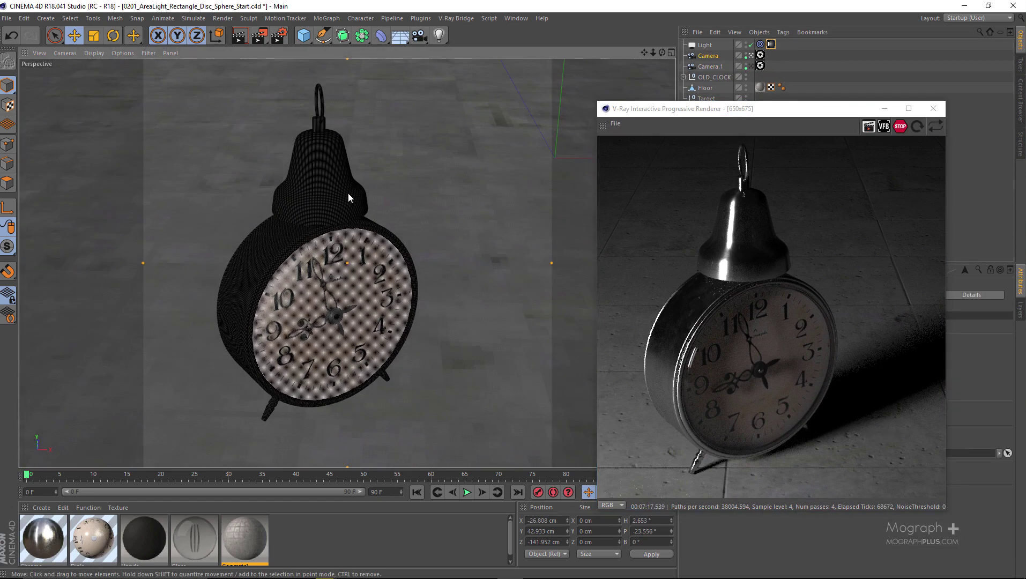
scroll(351, 189, "up", 2)
middle_click_drag(354, 189, 358, 182, "alt")
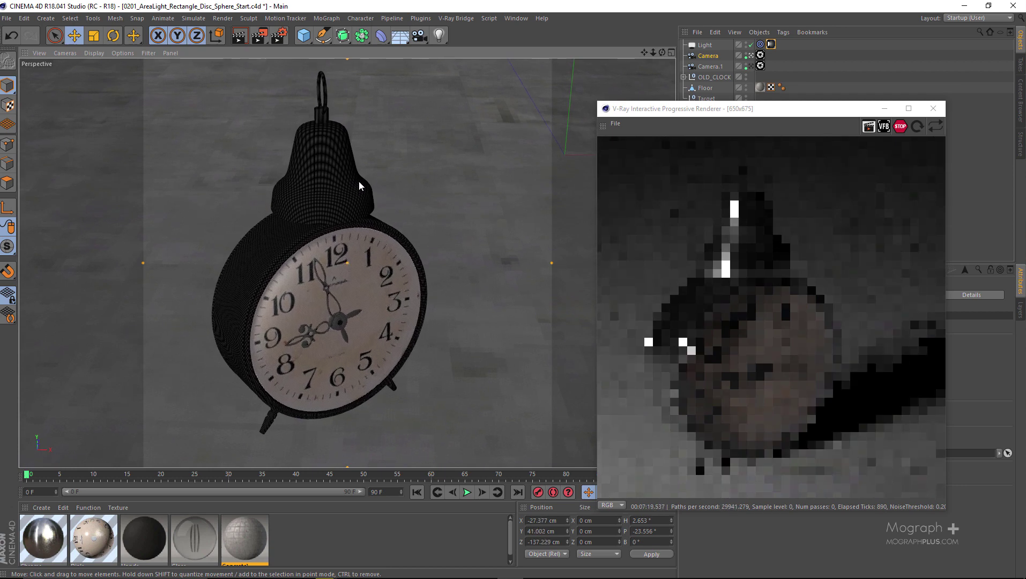
left_click_drag(361, 173, 378, 176, "alt")
Step: Stop and restart the interactive render, and close the render window
left_click_drag(765, 109, 518, 122)
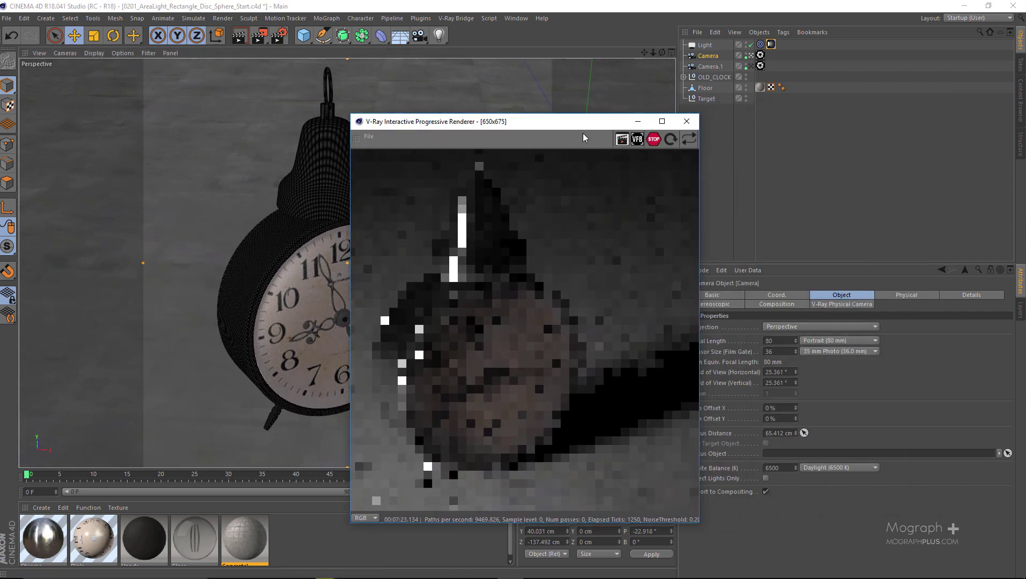
left_click(655, 141)
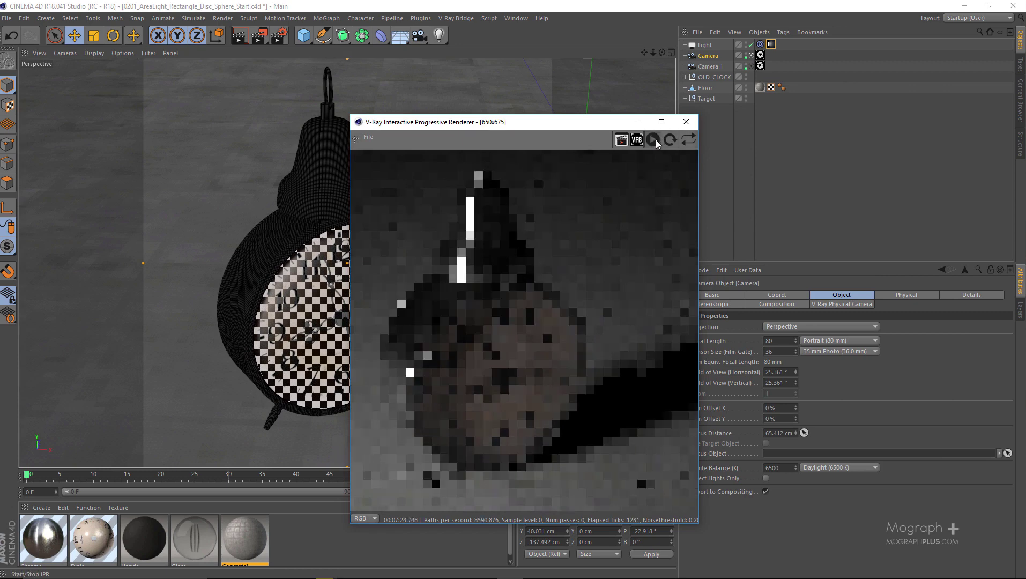
left_click(654, 140)
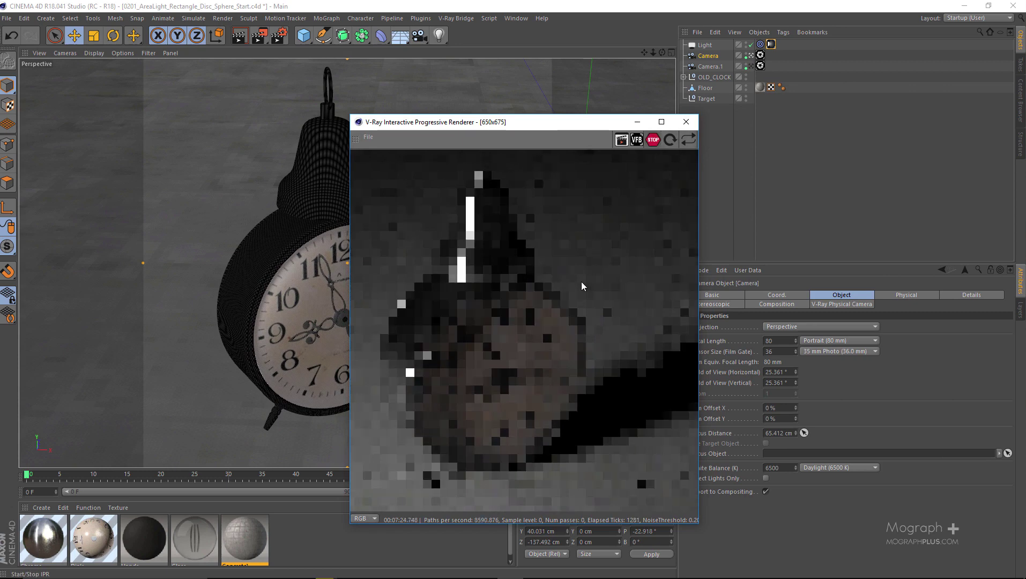
left_click(686, 122)
Step: Duplicate the area light in the Top view and place the copy on the opposite side of the clock
left_click(705, 45)
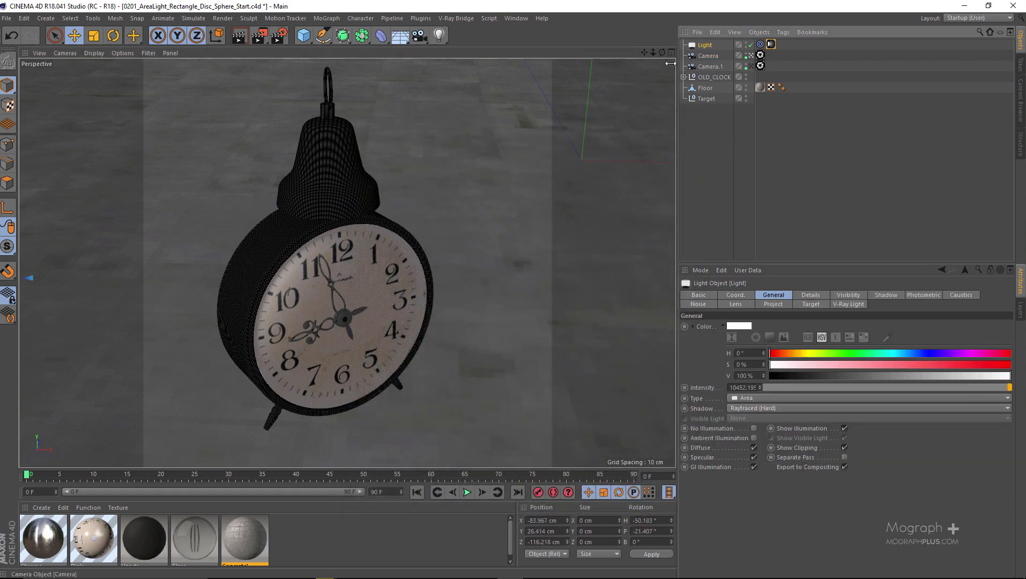
middle_click(342, 167)
middle_click(432, 156)
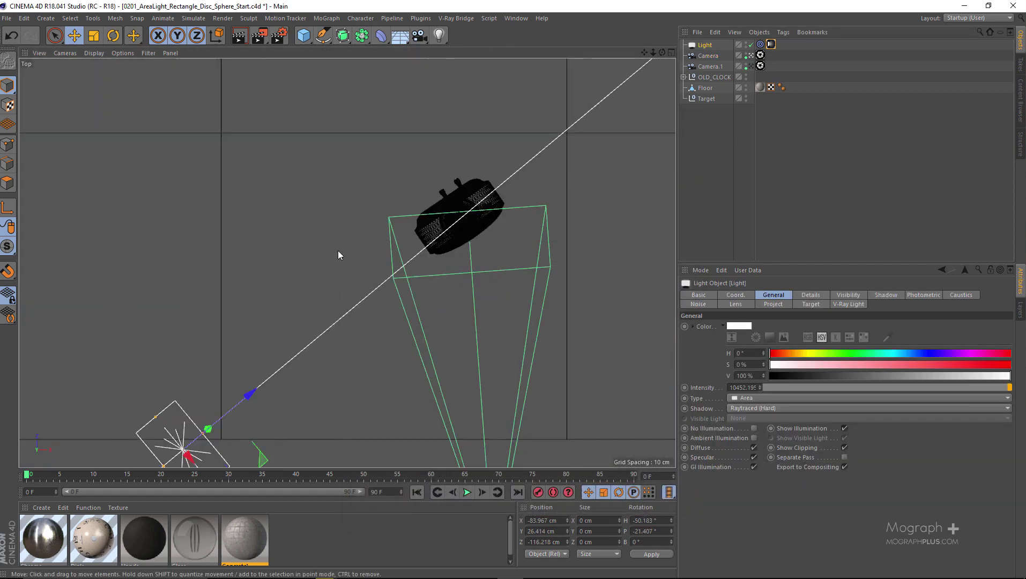
middle_click_drag(345, 293, 333, 191, "alt")
scroll(360, 263, "down", 10)
middle_click_drag(357, 284, 262, 314, "alt")
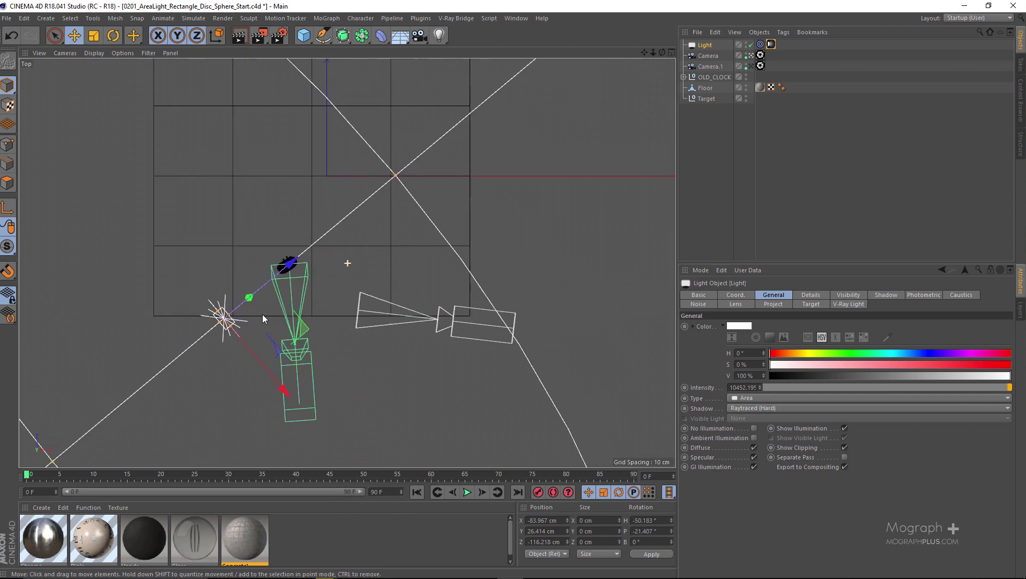
scroll(262, 319, "up", 6)
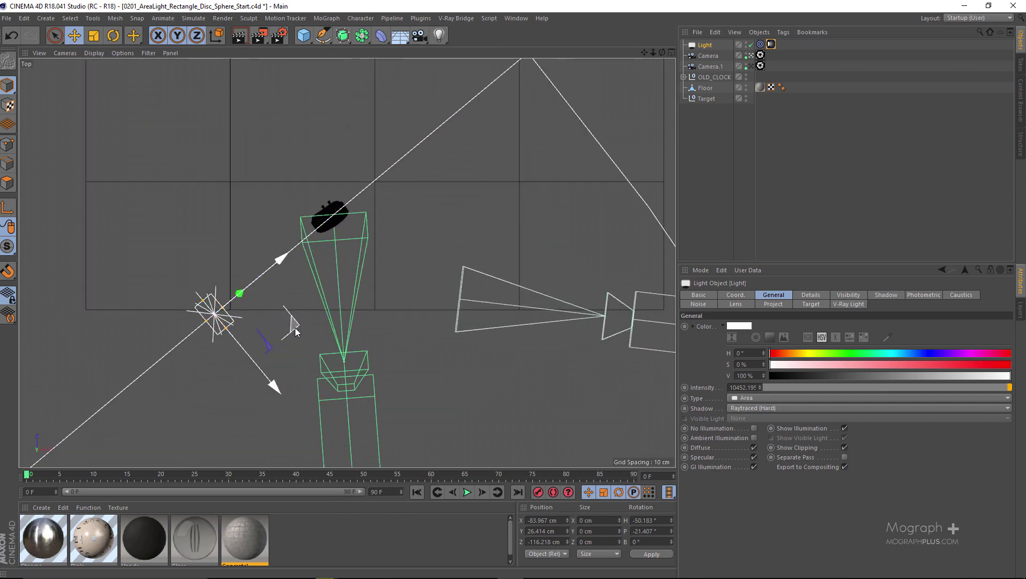
left_click_drag(372, 324, 543, 272, "ctrl")
Step: Leave the Camera in the perspective view and raise the copied light above the floor to about Y 26 cm
middle_click(484, 247)
middle_click(320, 201)
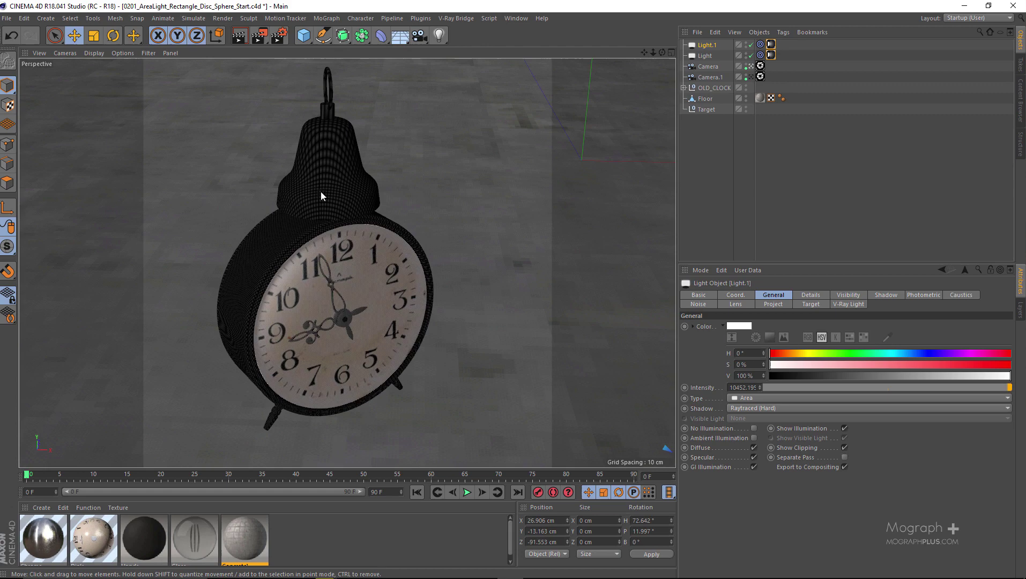
left_click(751, 67)
left_click_drag(463, 236, 410, 252, "alt")
left_click_drag(424, 215, 504, 96)
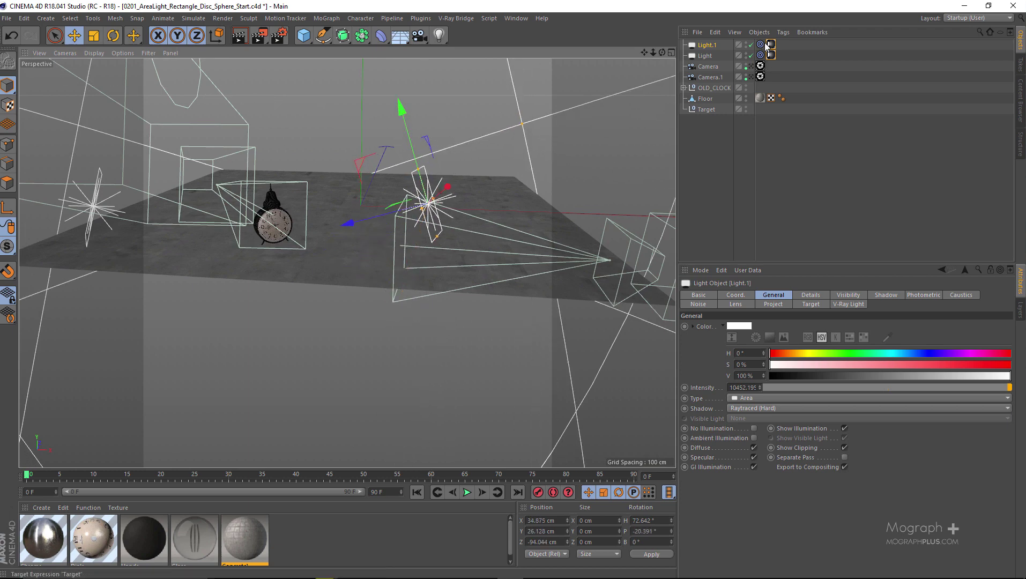
Step: Set the copied V-Ray area light's Size Y to 80 cm
left_click(772, 45)
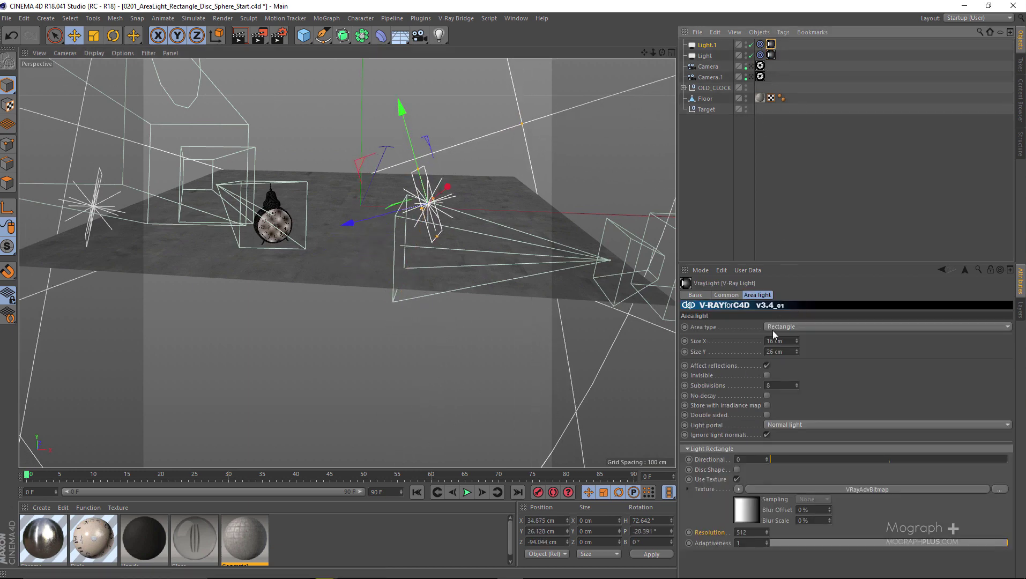
double_click(783, 351)
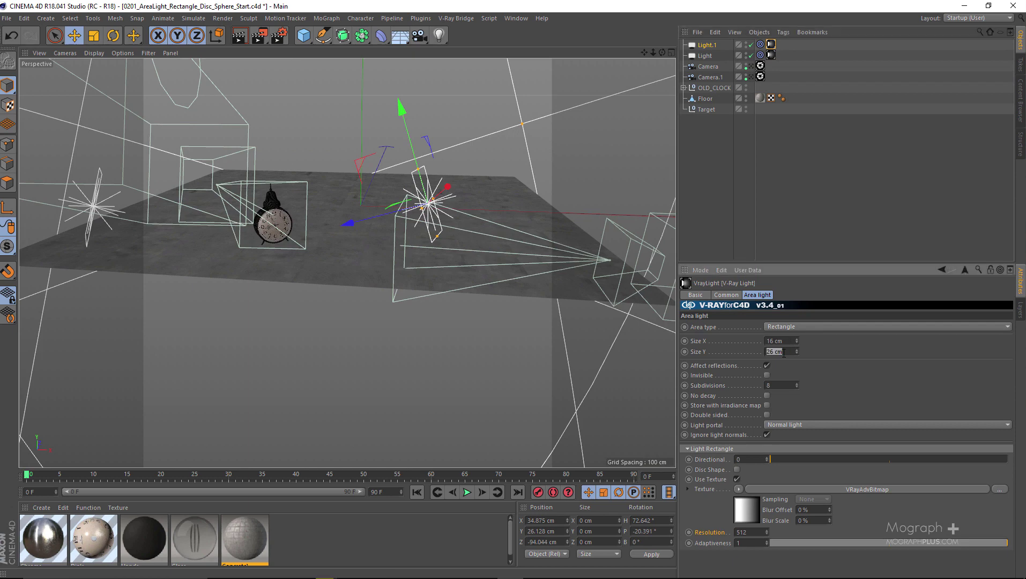
type("80")
key("Return")
Step: Raise and shift the tall light copy to about X 27, Y 42, Z -98 cm beside the clock
left_click_drag(406, 127, 389, 80)
left_click_drag(389, 243, 332, 292, "alt")
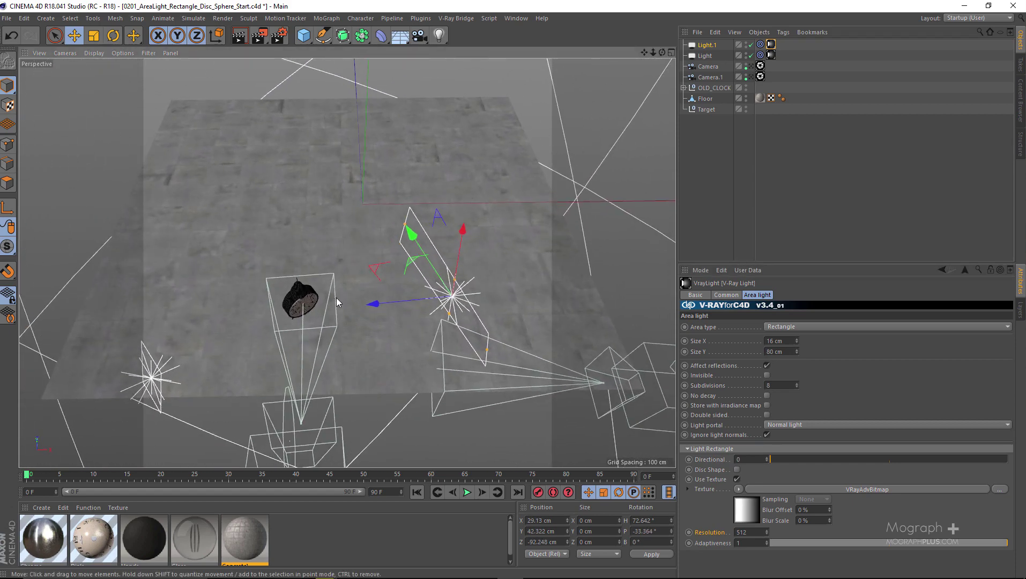
scroll(336, 297, "up", 10)
left_click_drag(405, 262, 388, 254, "alt")
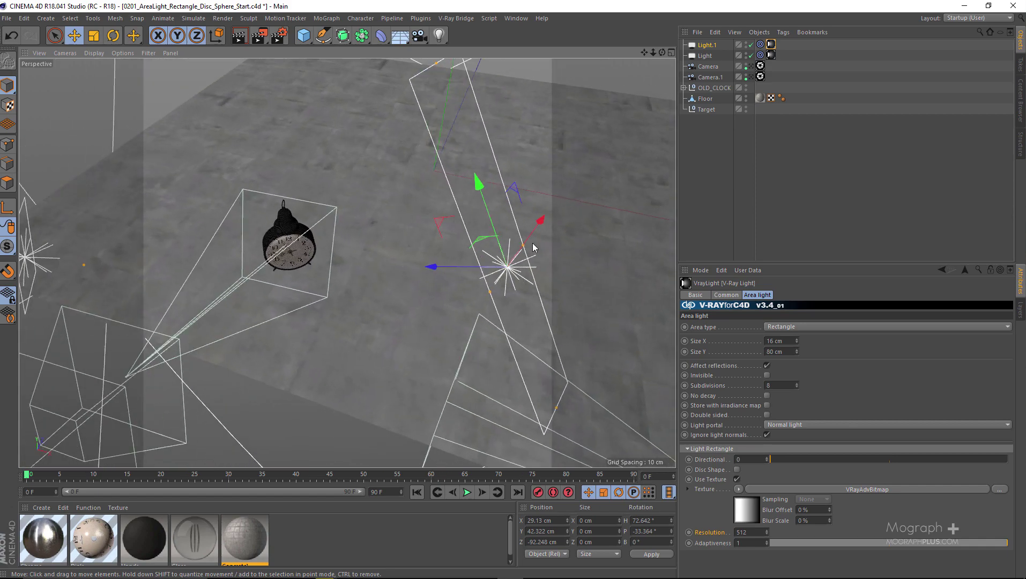
left_click_drag(521, 238, 508, 252)
left_click_drag(268, 259, 293, 235, "alt")
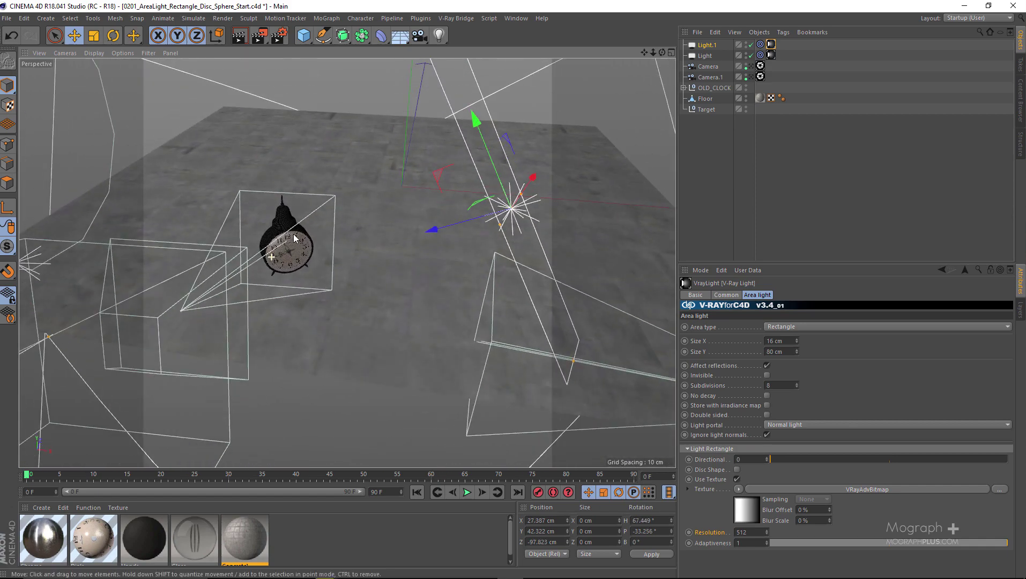
Step: Switch back to the main Camera view and start the V-Ray interactive render with both lights
left_click(750, 67)
left_click(751, 66)
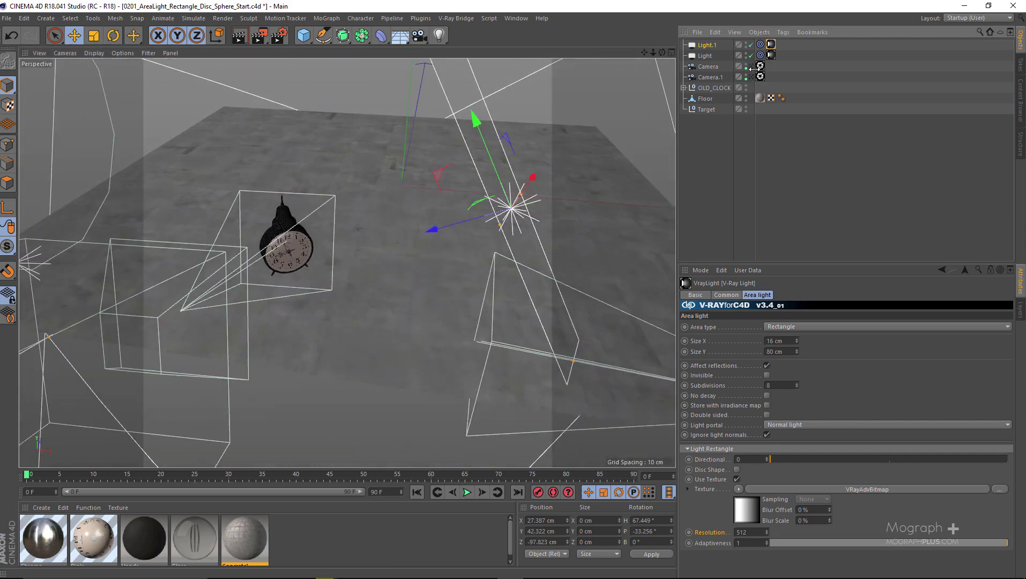
left_click(751, 66)
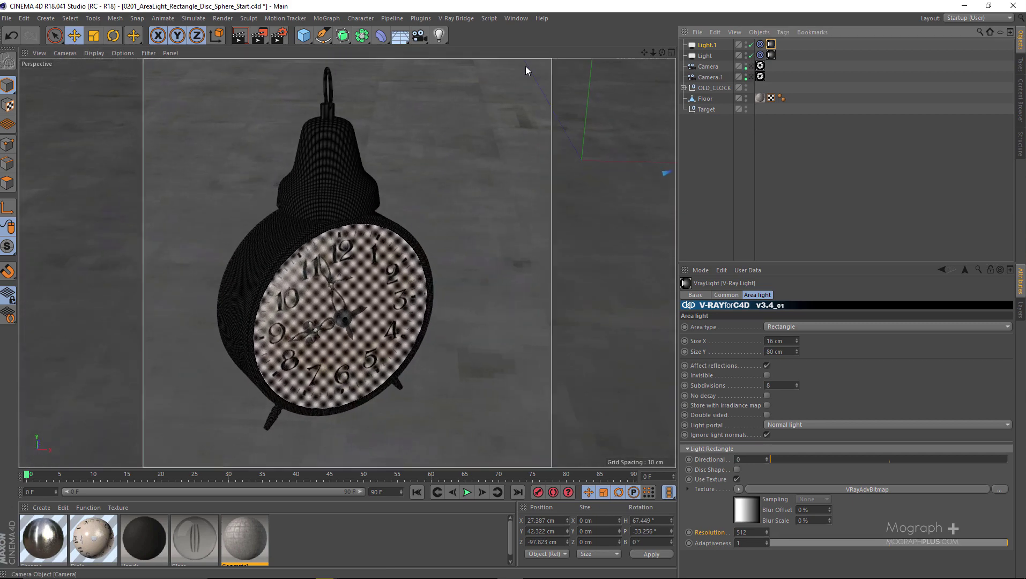
left_click(461, 19)
left_click(479, 137)
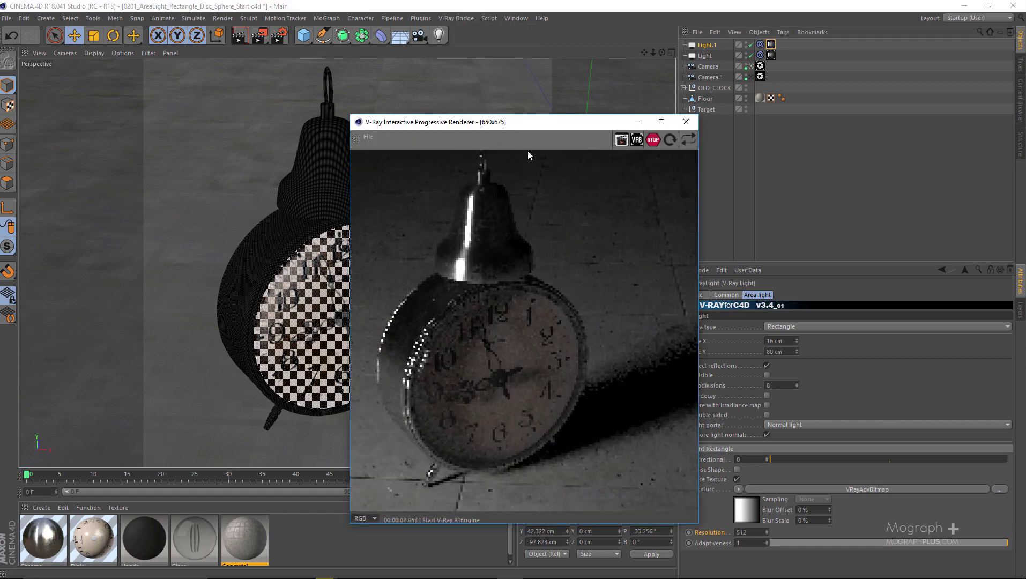
Step: Show all four viewports beside the render and shift the tall light to about X 33, Z -84 cm in the top view
left_click_drag(522, 120, 454, 69)
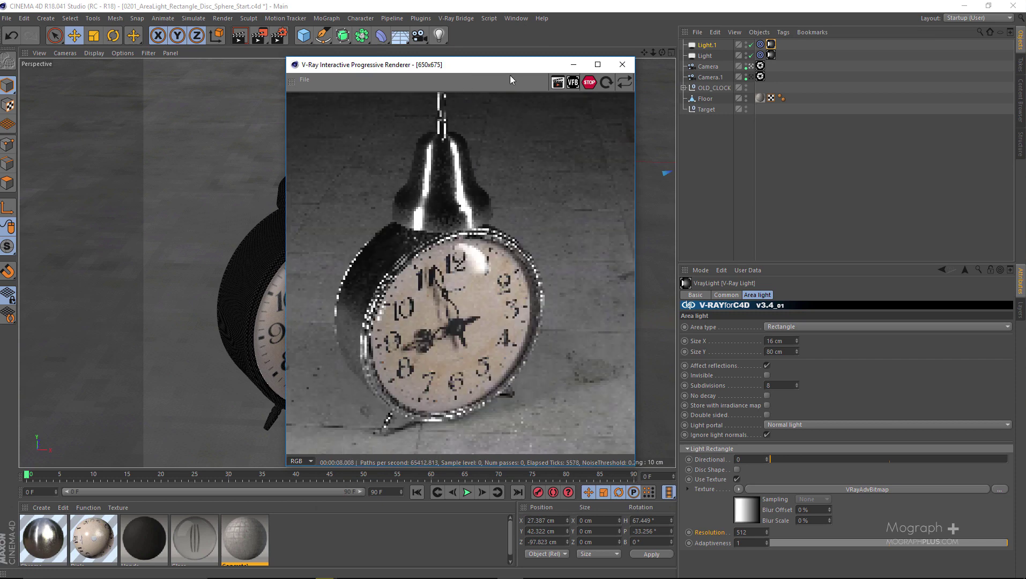
left_click_drag(512, 65, 681, 57)
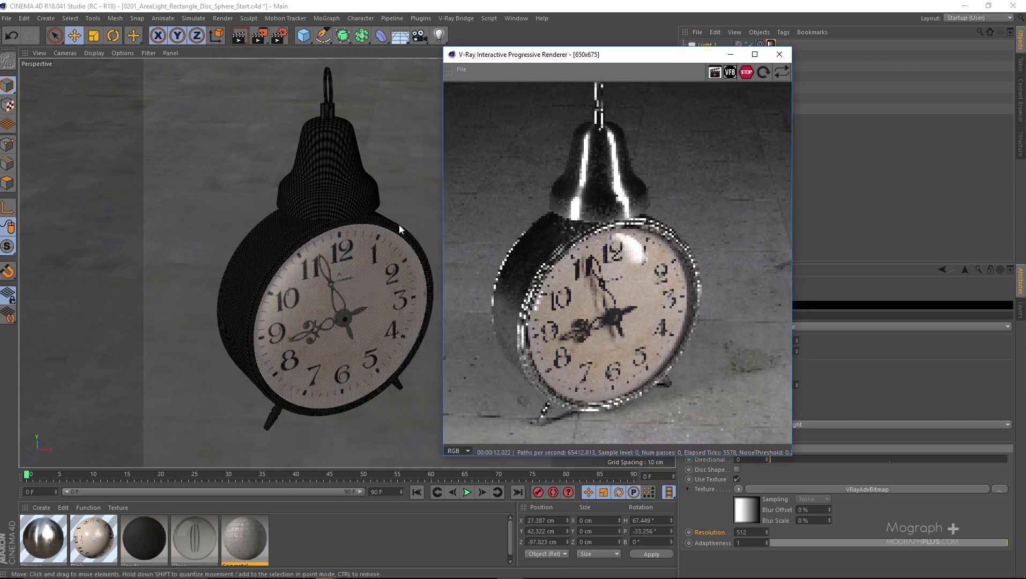
middle_click(307, 189)
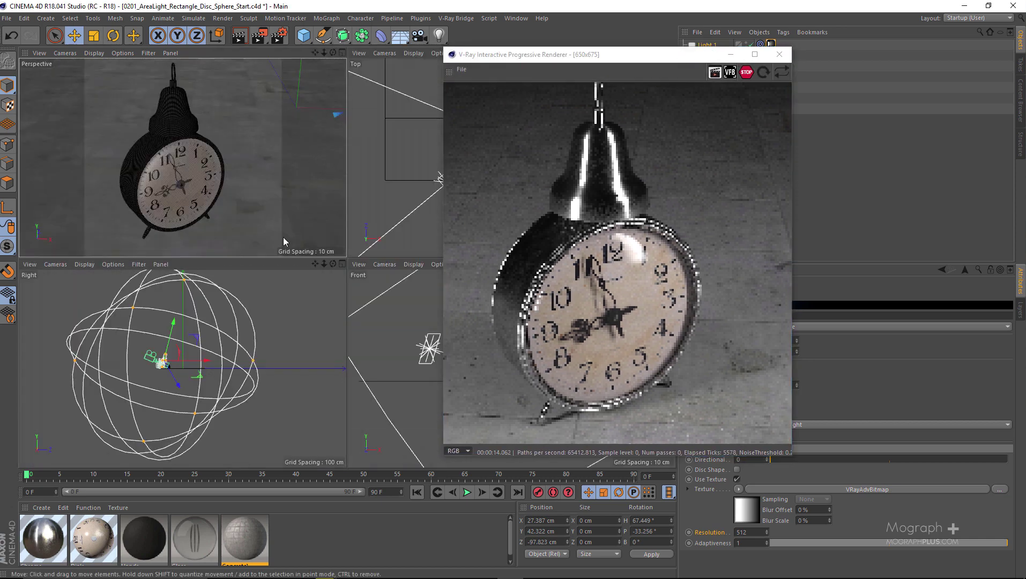
left_click_drag(512, 57, 742, 56)
left_click_drag(590, 126, 589, 110)
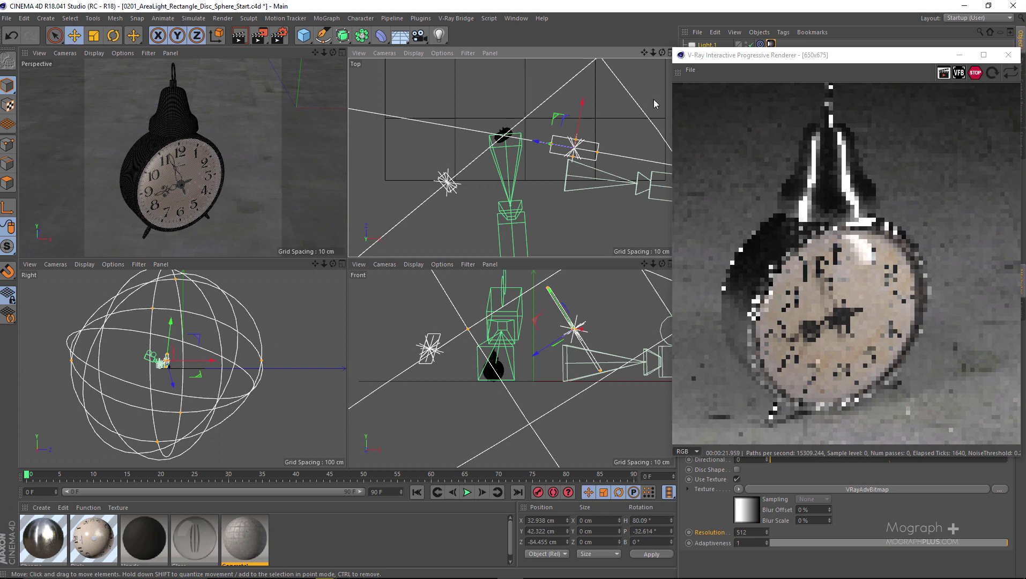
Step: Turn off the first light and reposition the tall light to about X 32, Z -103 cm in the top view
left_click_drag(761, 56, 768, 110)
left_click(750, 55)
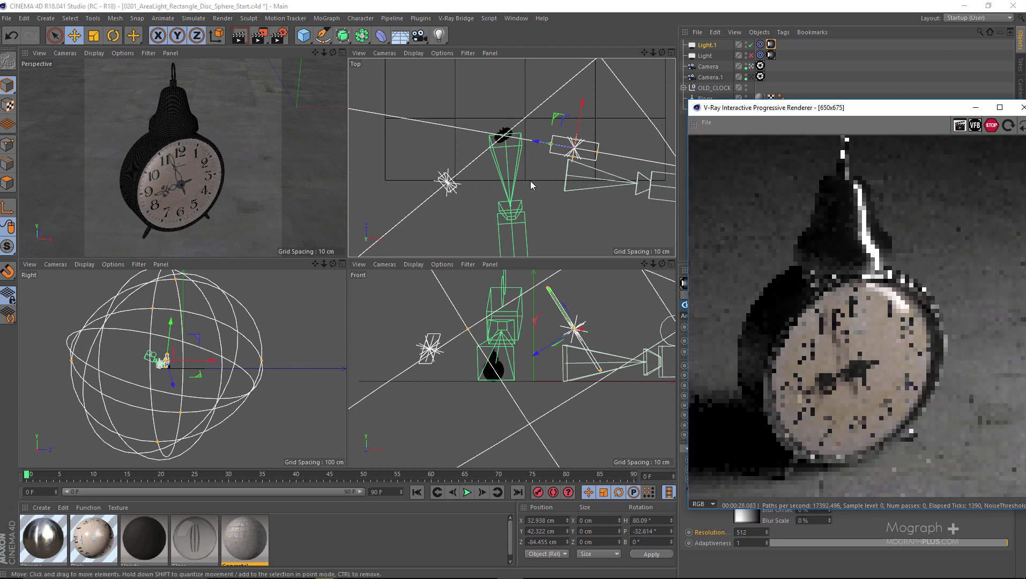
left_click_drag(585, 114, 569, 141)
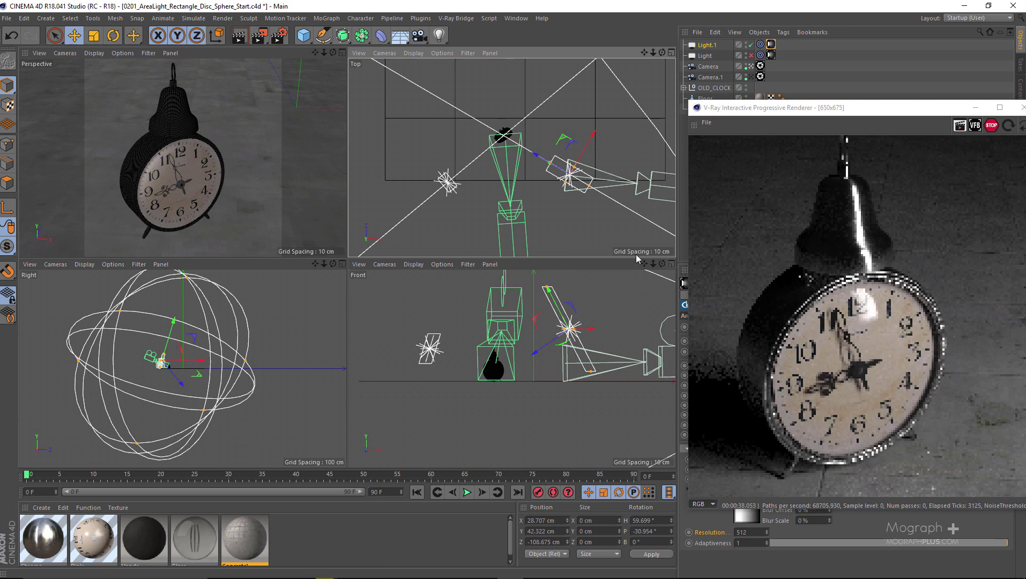
left_click_drag(594, 149, 594, 137)
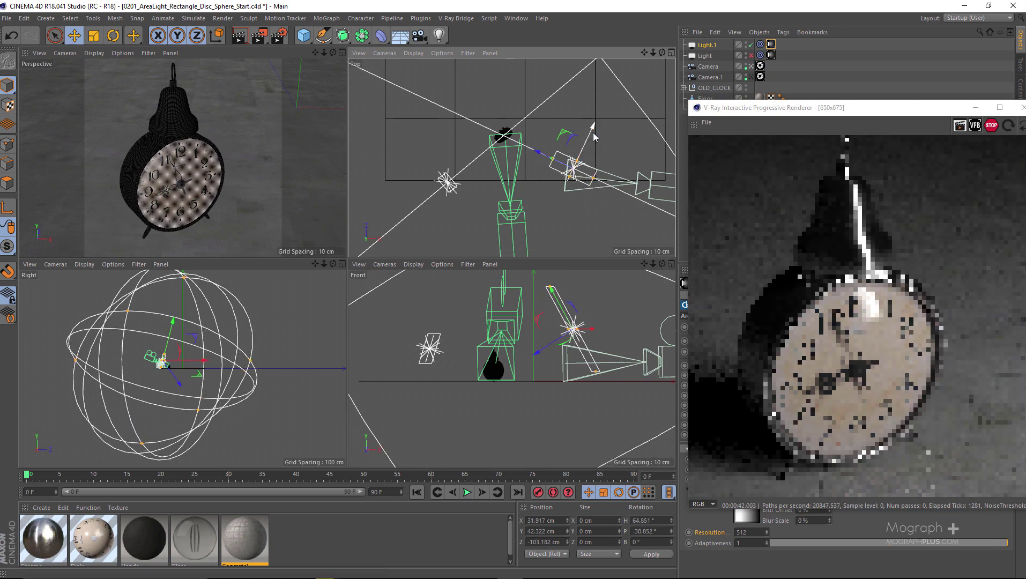
Step: Set the tall light's radiant power to 2 W and turn the first light back on
left_click_drag(825, 110, 434, 104)
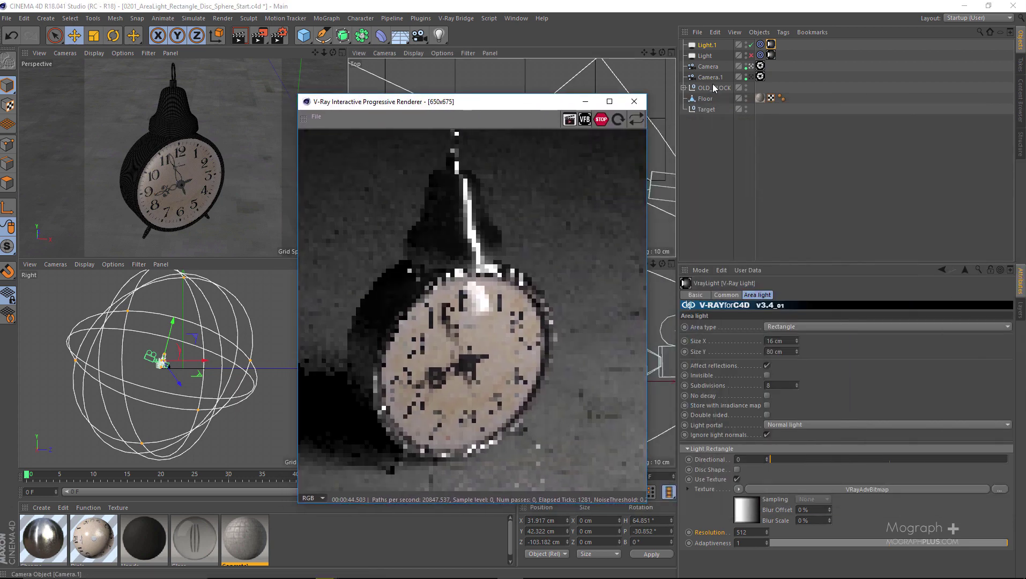
left_click(726, 295)
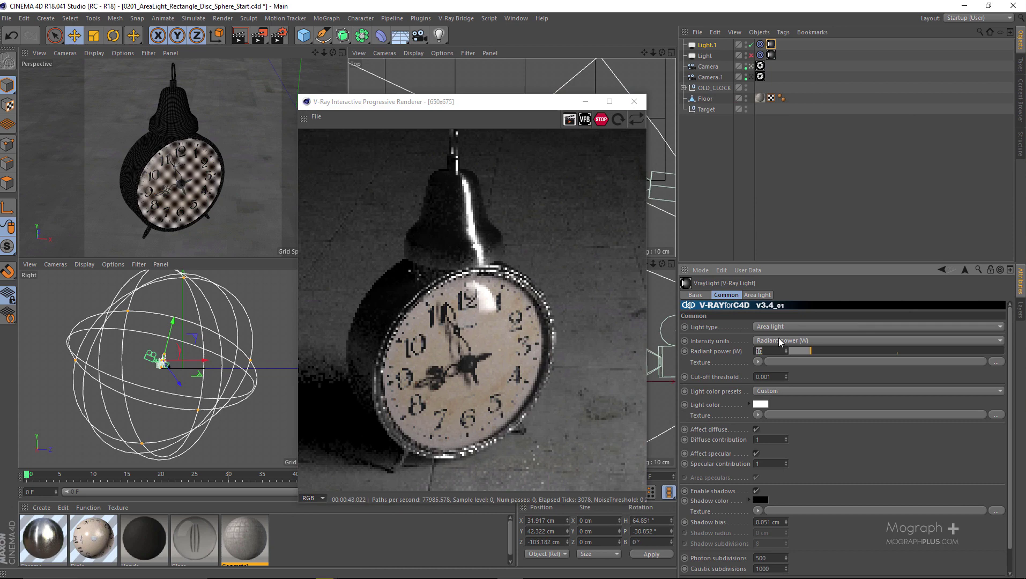
type("2")
key("Return")
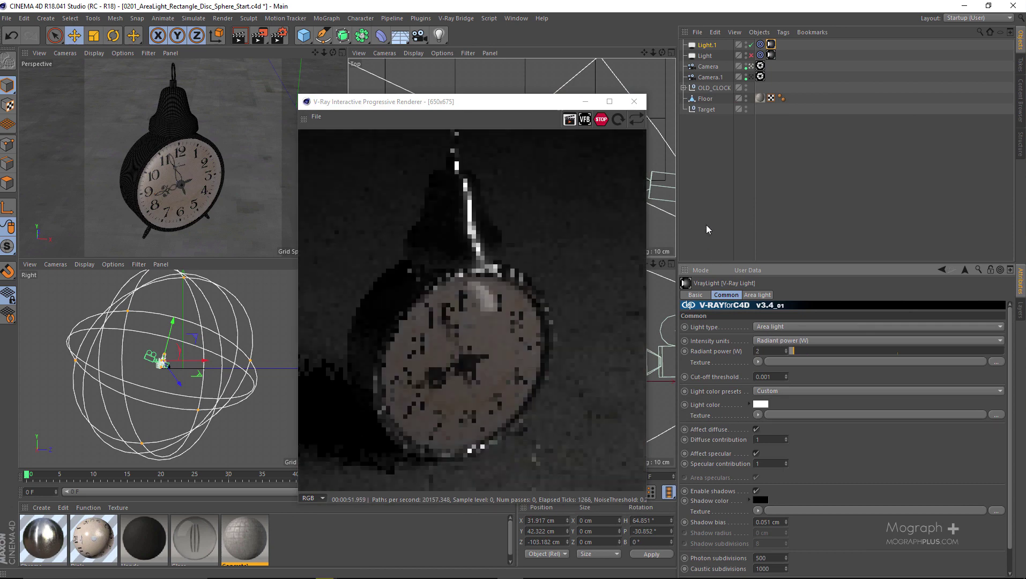
left_click(751, 56)
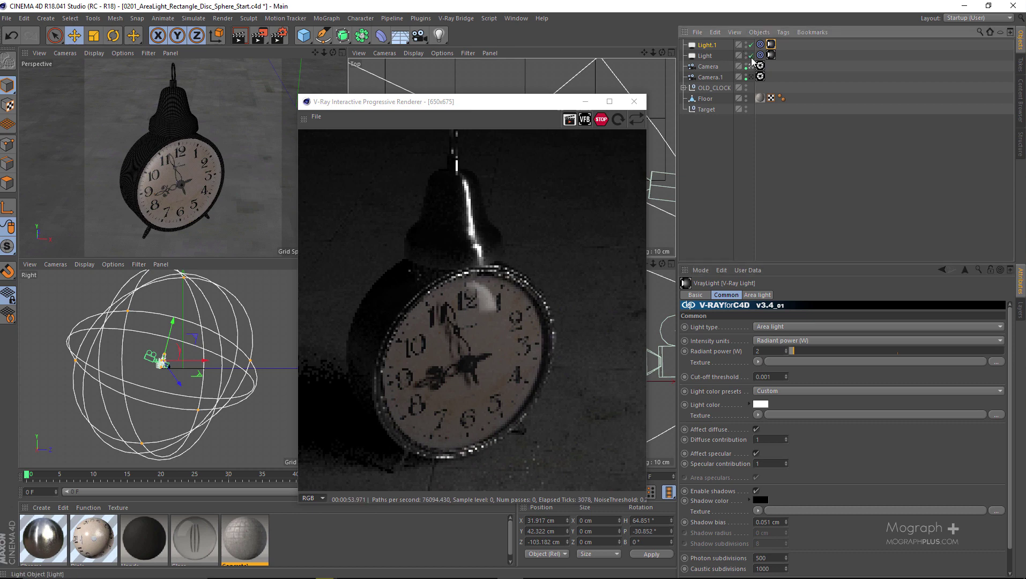
left_click(455, 322)
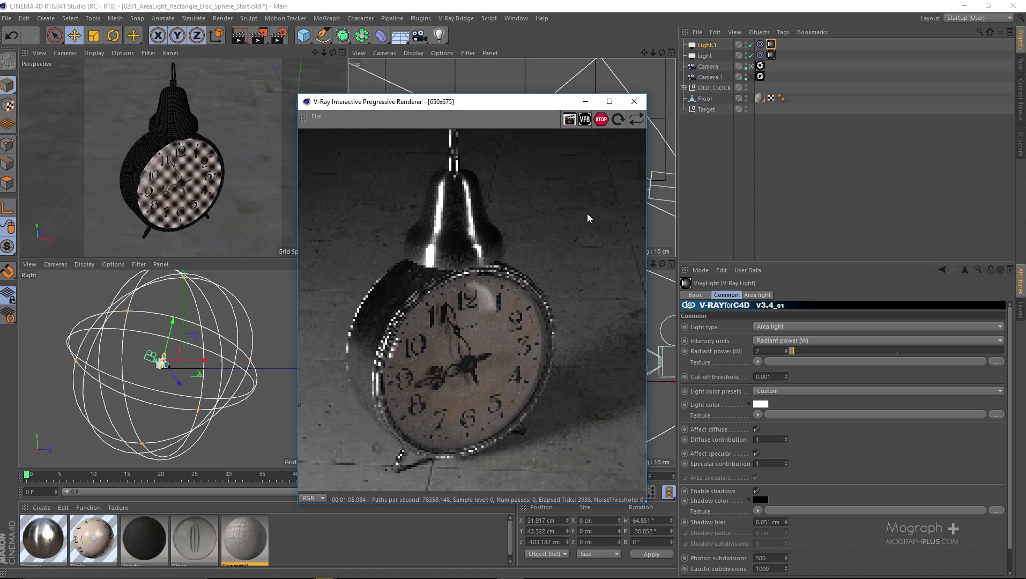
Step: Stop and close the interactive render and return to the single perspective view
left_click(600, 119)
left_click_drag(523, 109, 463, 119)
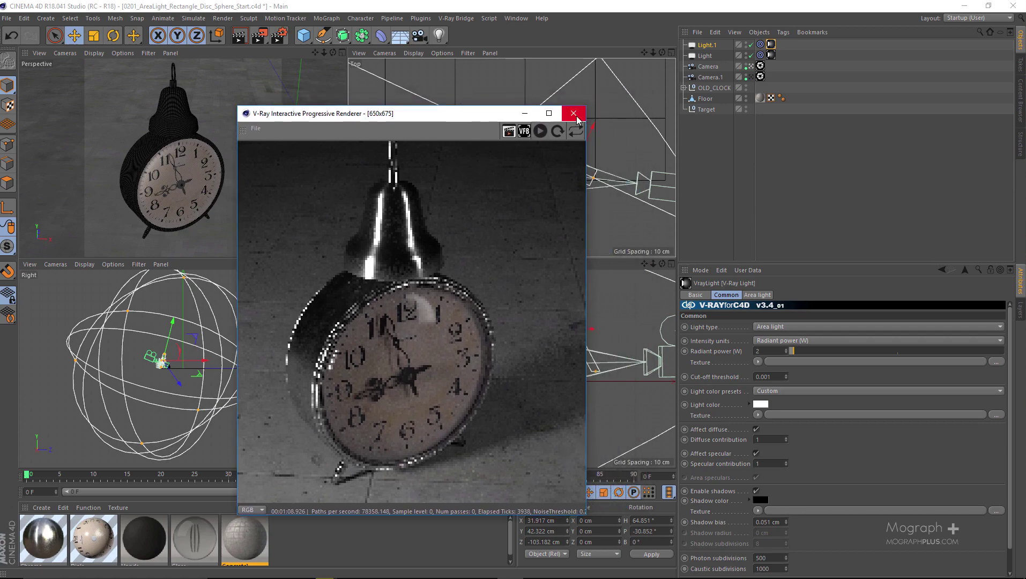
left_click(577, 116)
middle_click(249, 204)
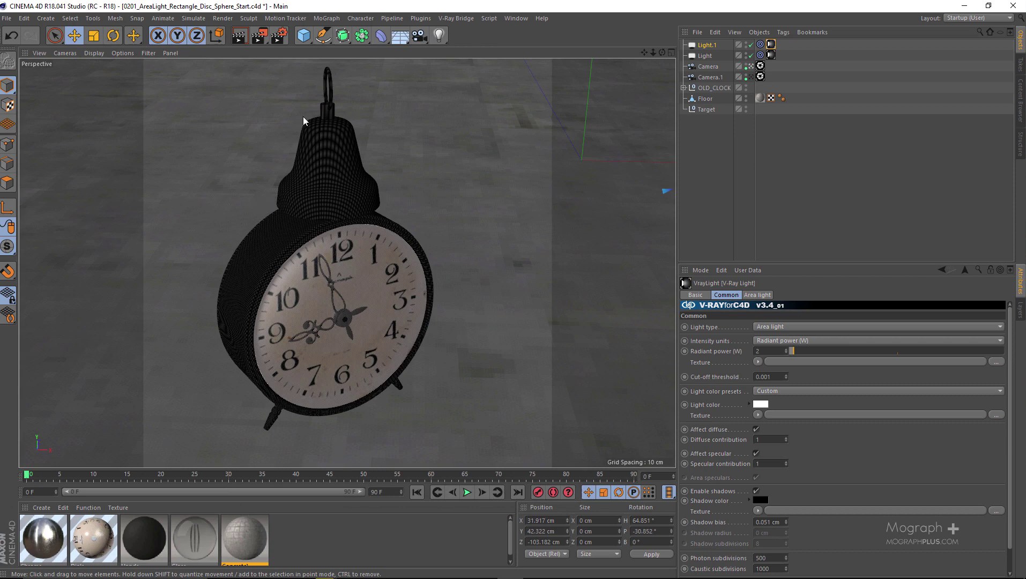
Step: Add a V-Ray Area Dome Light to the scene
left_click(455, 18)
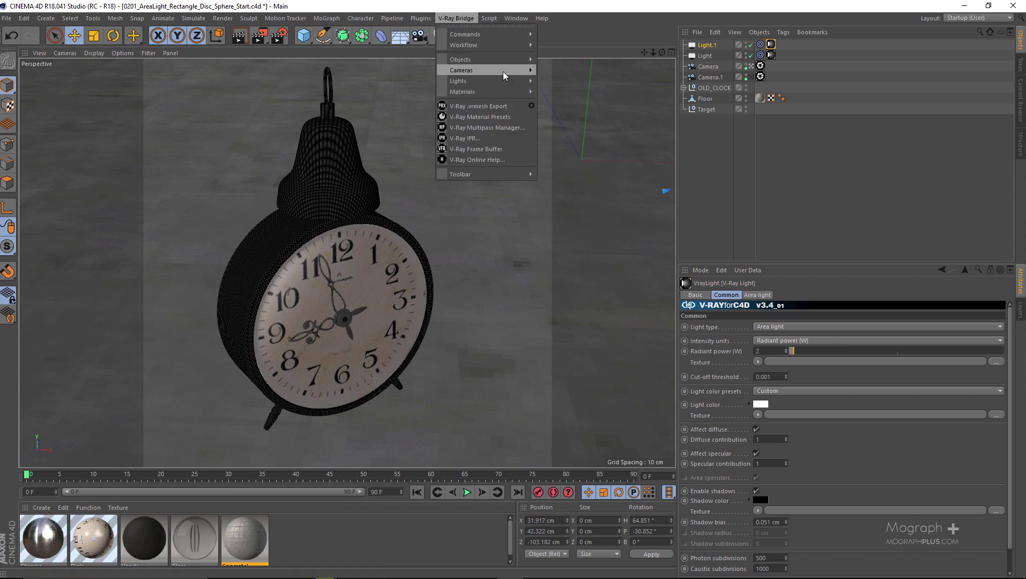
mouse_move(519, 82)
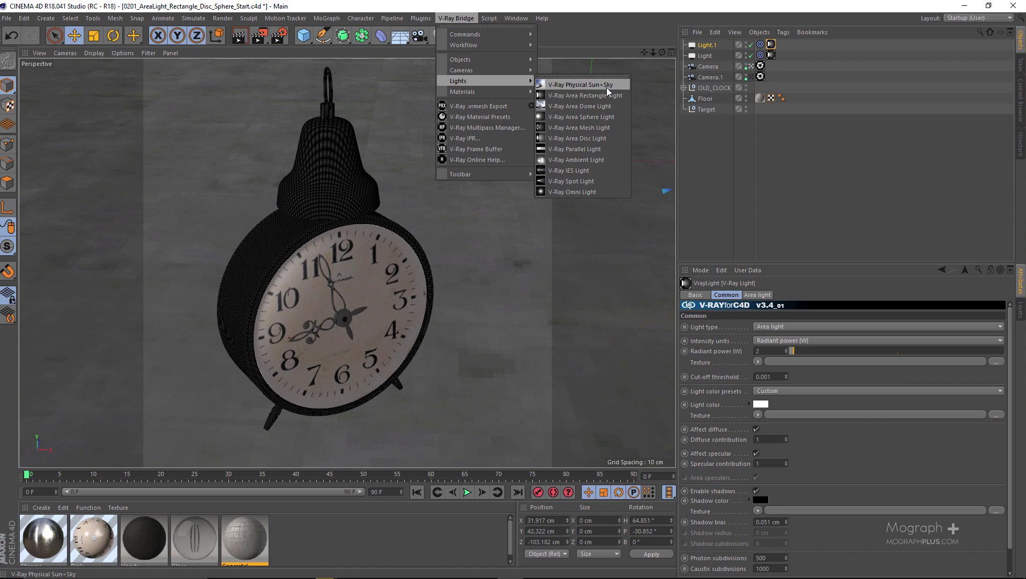
left_click(602, 109)
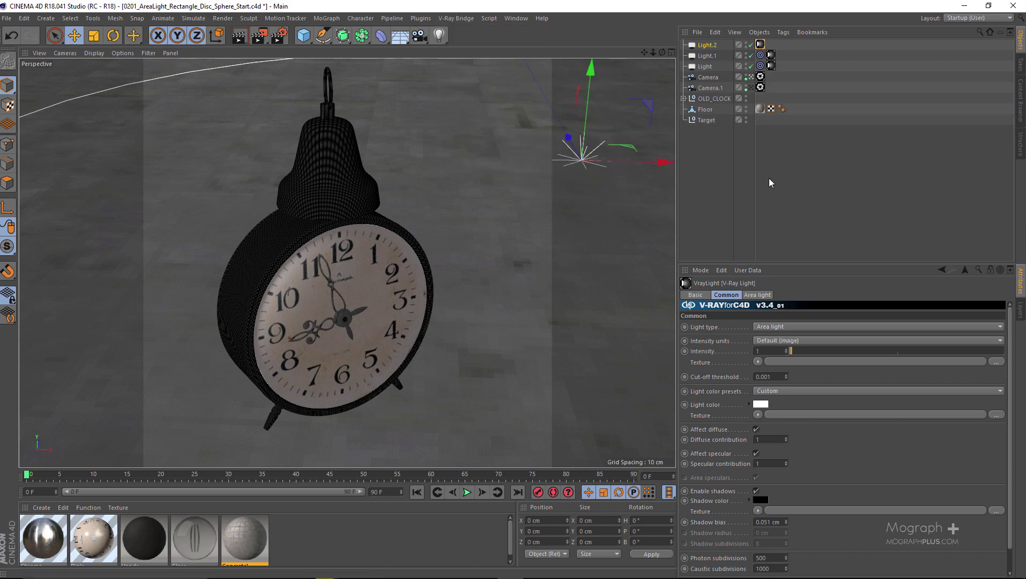
Step: Rename the original light as Main Light and its tall copy as Fill Light
double_click(709, 66)
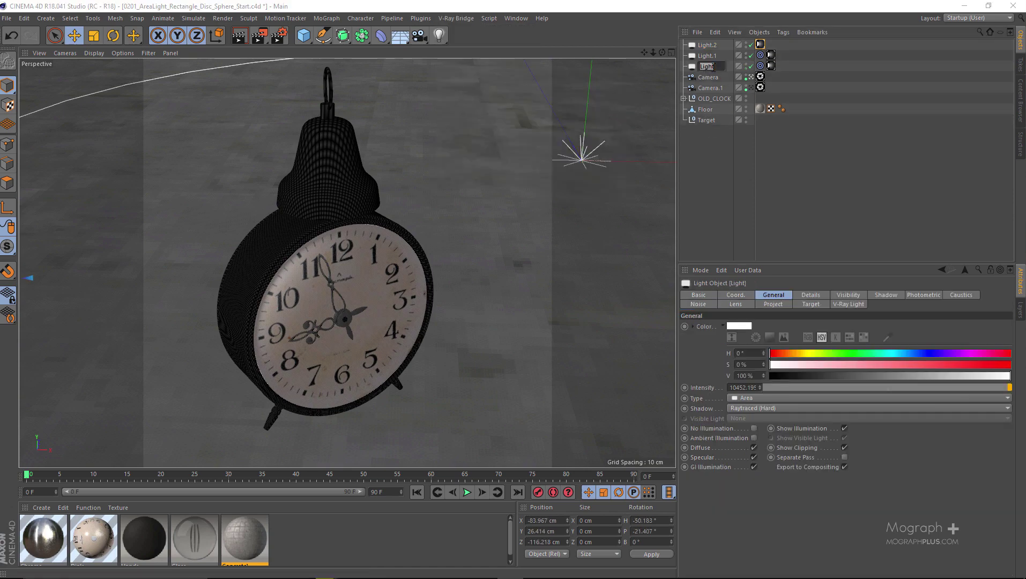
type("M")
type("ain Light")
key("Up")
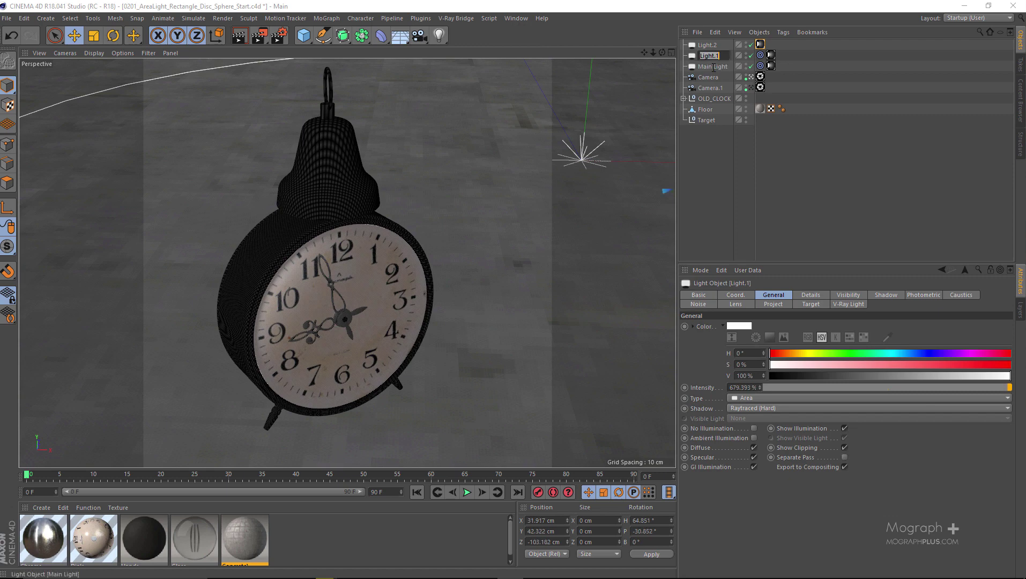
type("Fill Lightr")
key("Return")
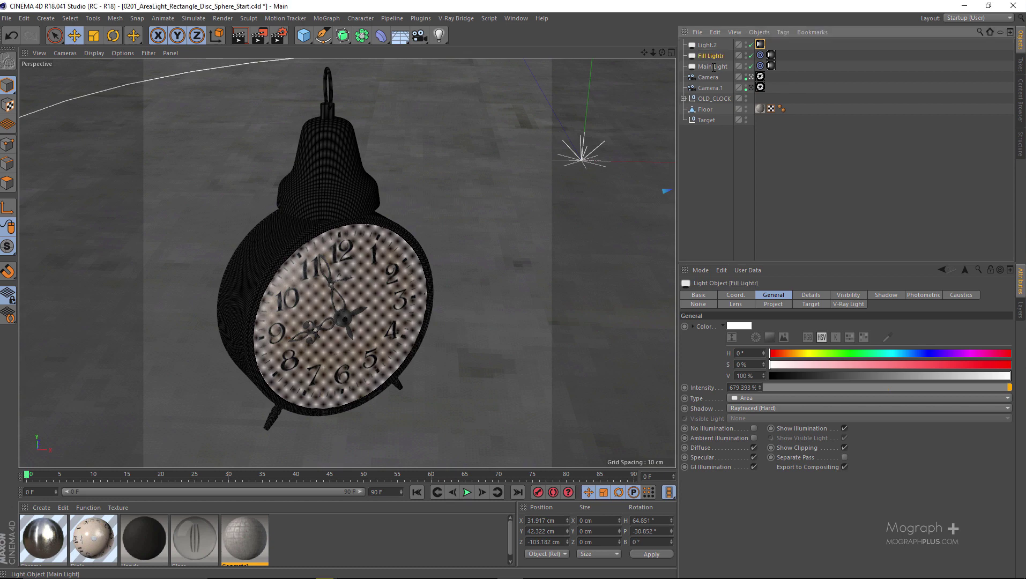
double_click(714, 57)
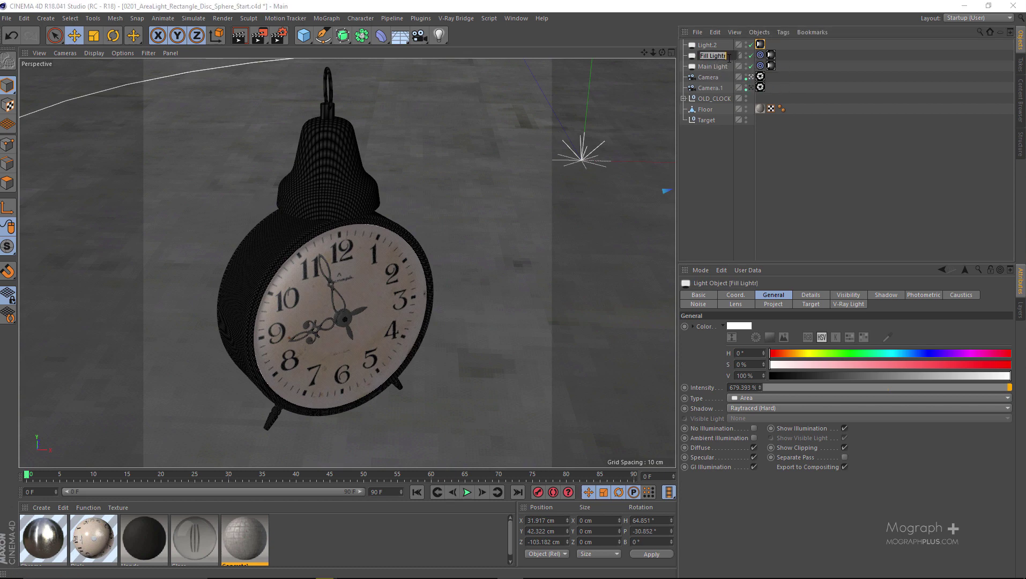
key("Right")
key("BackSpace")
key("Return")
Step: Rename the newly added light as Dome Light
double_click(713, 47)
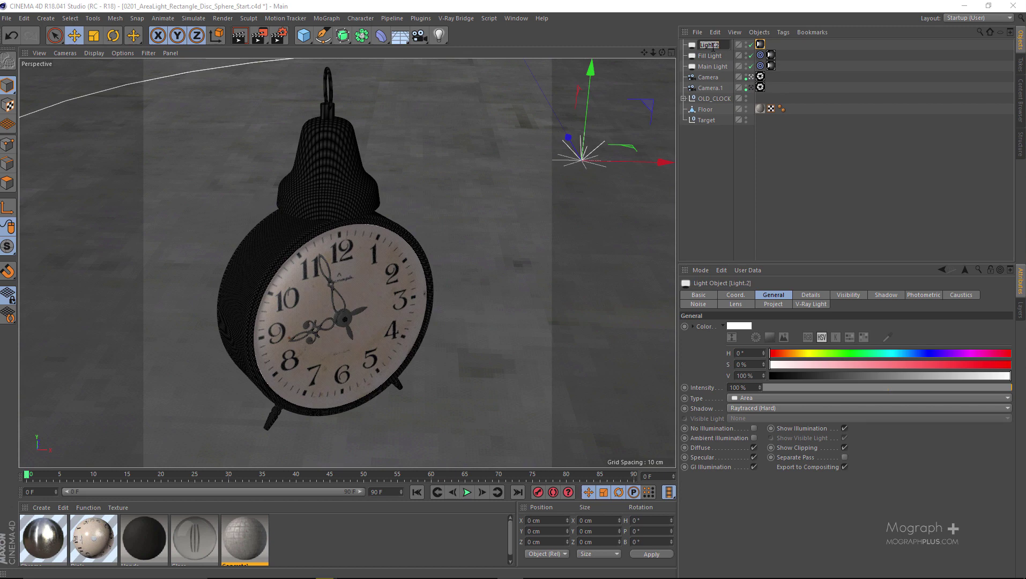
type("D")
type("ome Light")
key("Return")
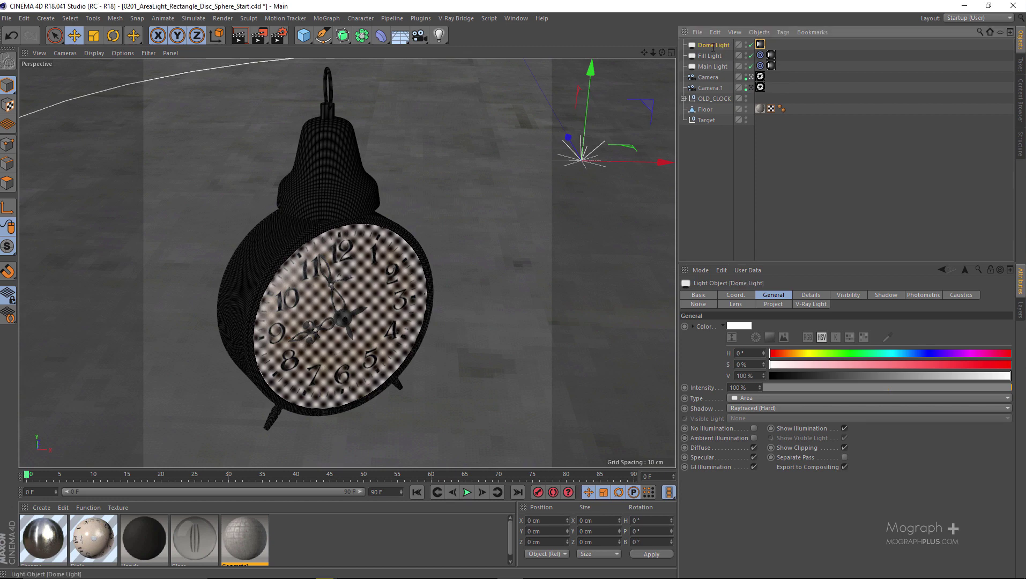
Step: Enable Spherical Dome and Use Texture for the dome light and load Jorgen_Herland_Terasse.hdr as its texture
left_click(761, 45)
left_click(758, 295)
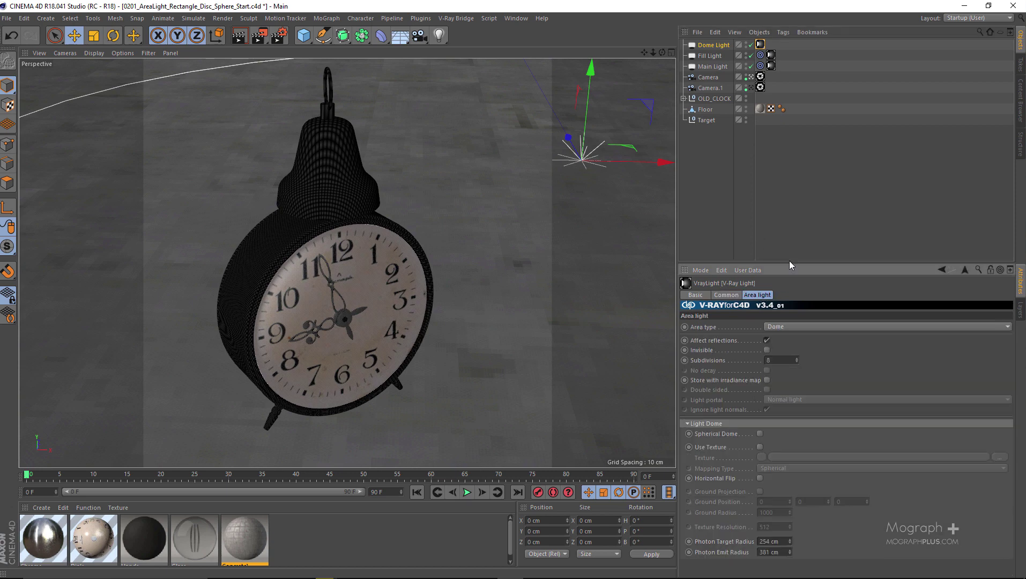
left_click_drag(791, 262, 793, 219)
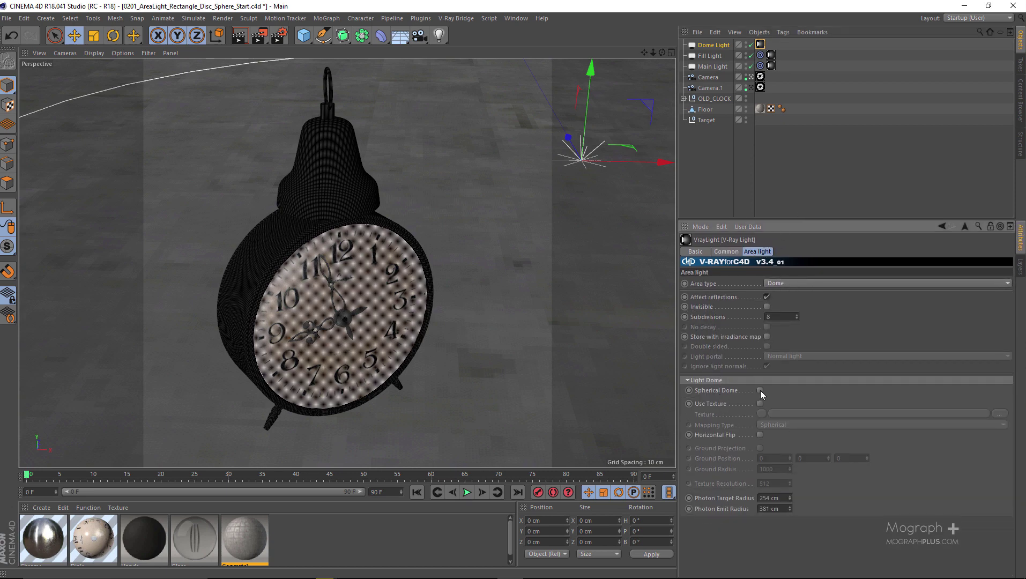
left_click(759, 404)
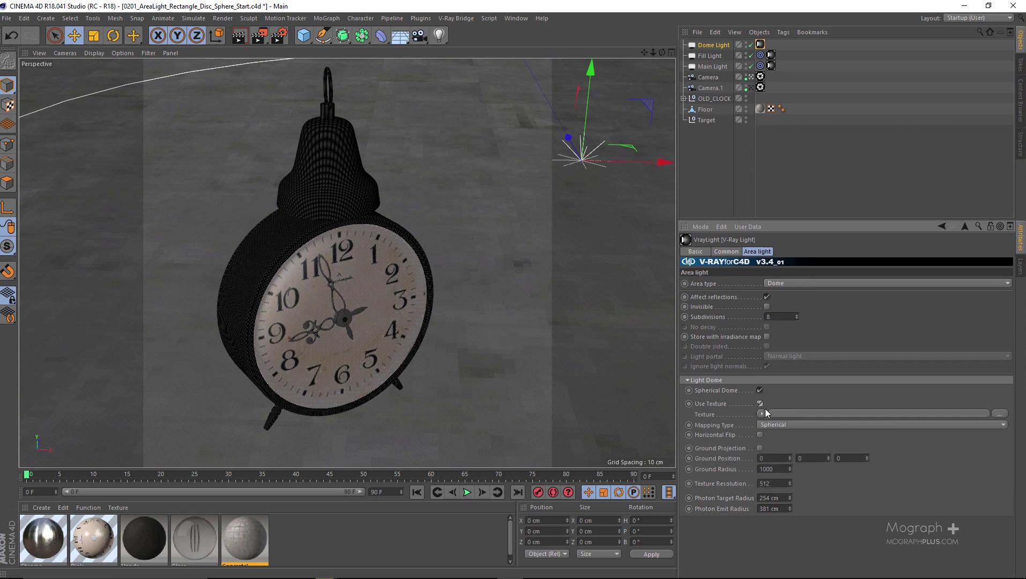
left_click(1000, 413)
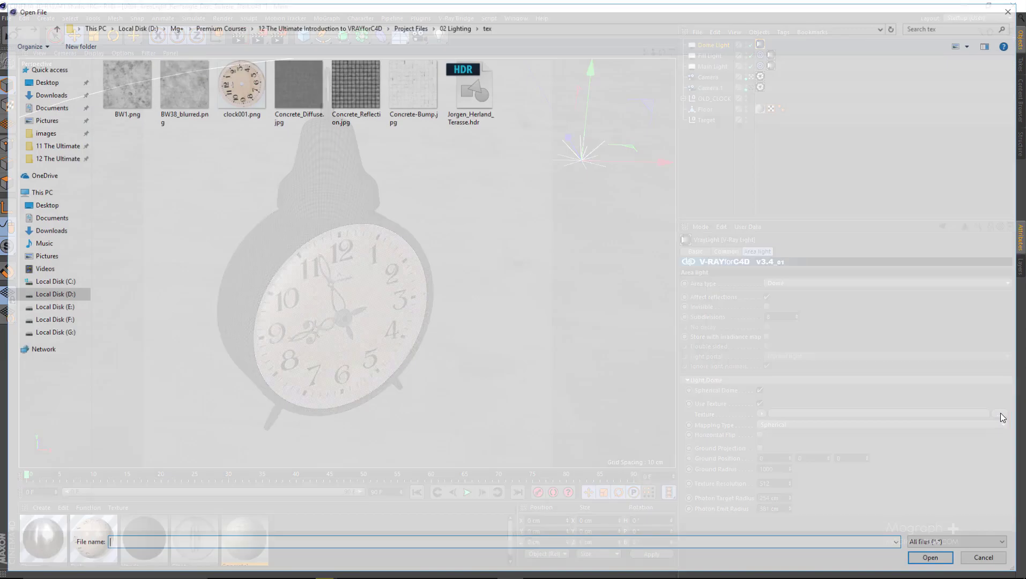
left_click(470, 102)
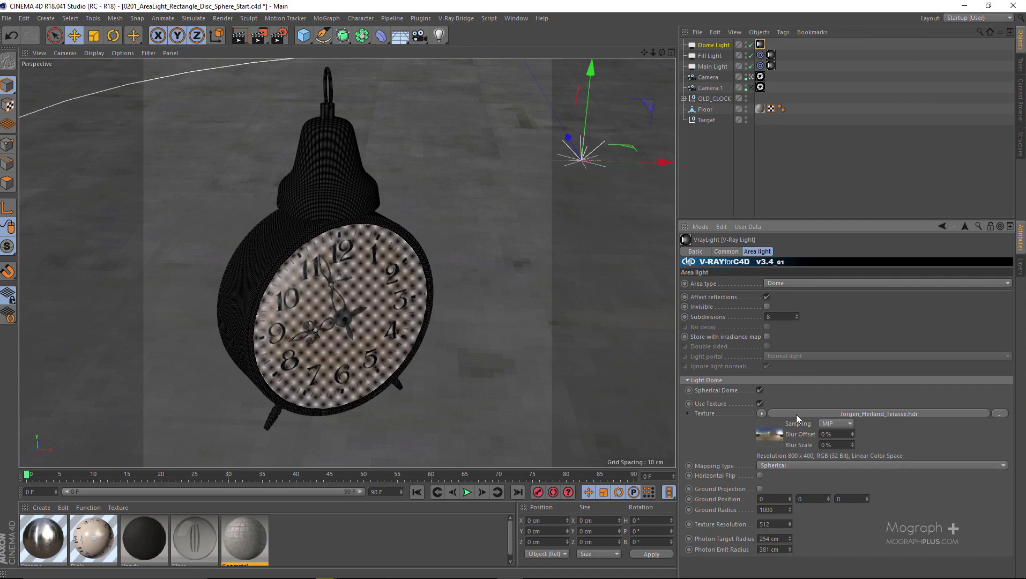
Step: Convert the dome light's HDR texture to a V-Ray AdvBitmap shader and open the shader's settings
left_click(760, 413)
mouse_move(803, 372)
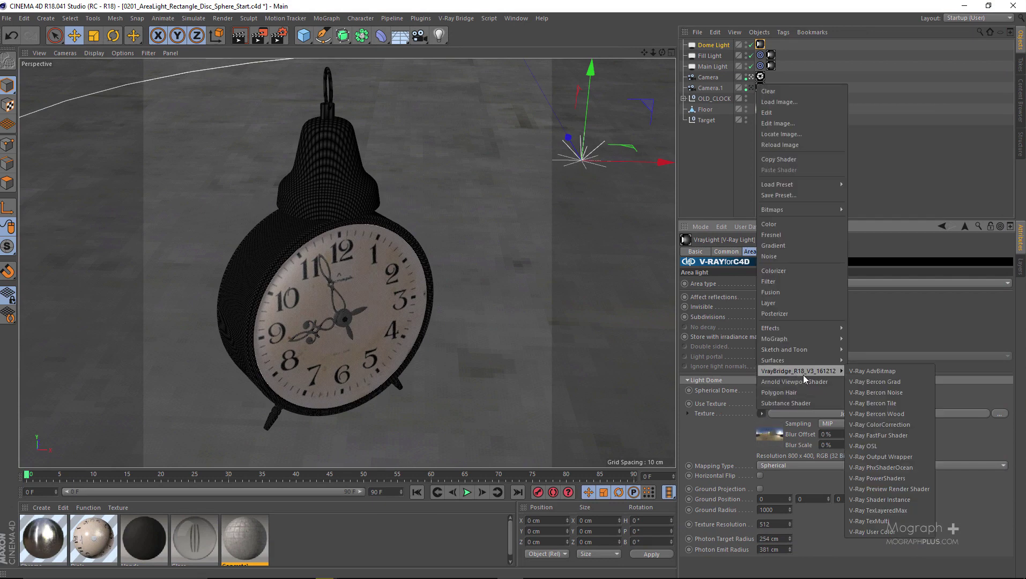
left_click(908, 372)
left_click(772, 437)
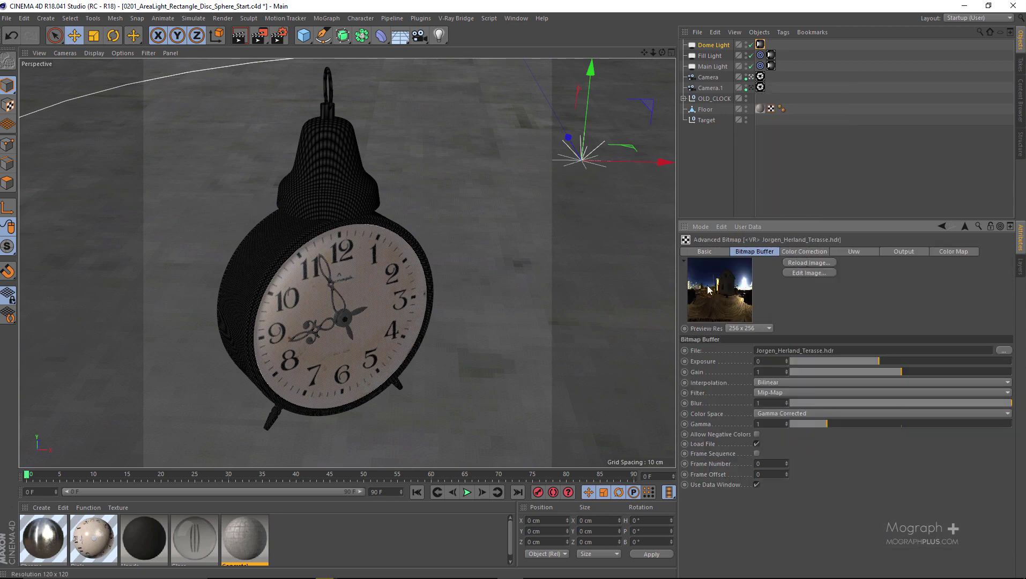
Step: Enable color correction on the HDR bitmap and set its saturation to -0.25
left_click(808, 252)
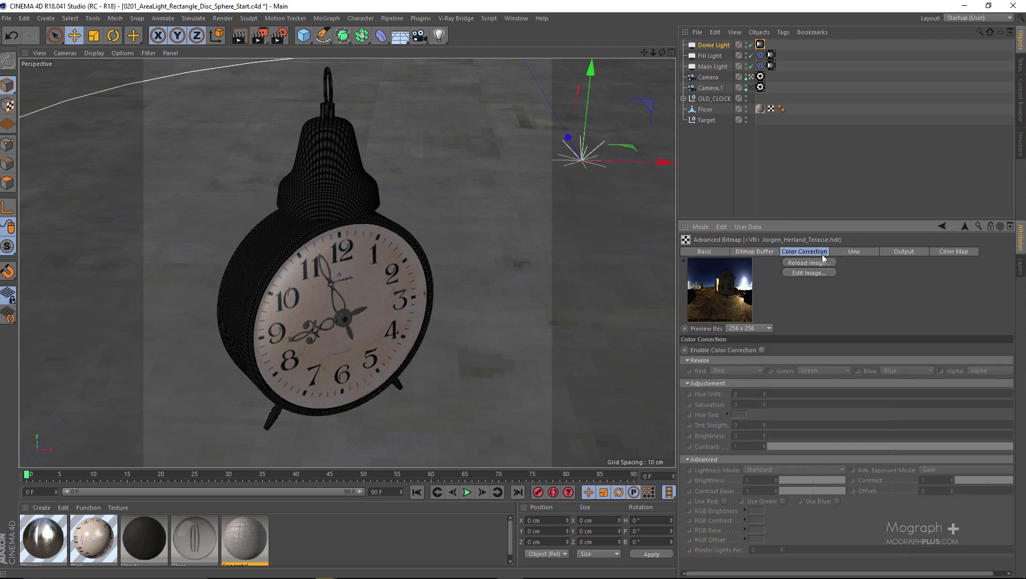
left_click(761, 349)
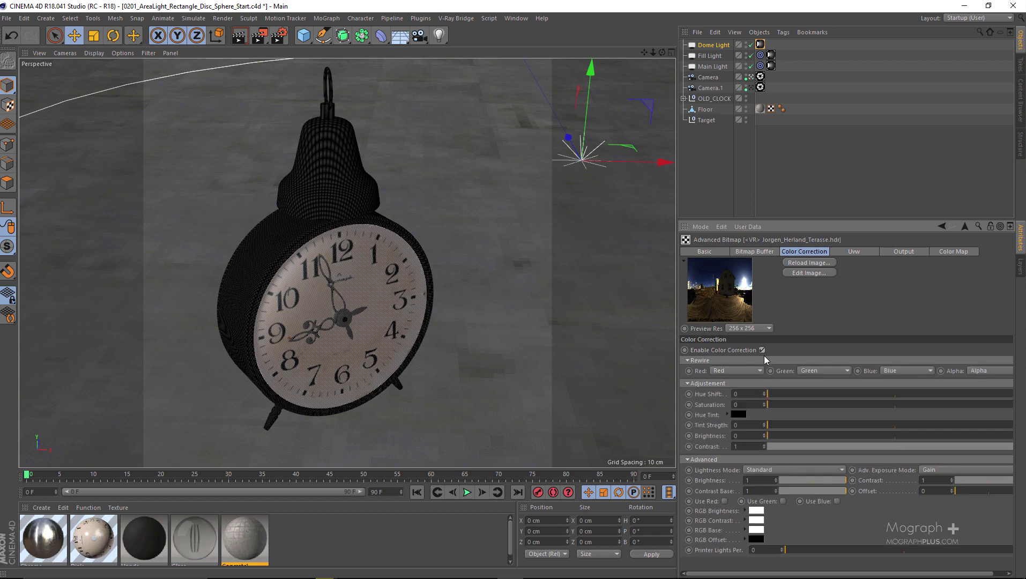
left_click(746, 404)
type("-0.25")
key("Return")
left_click_drag(798, 219, 799, 285)
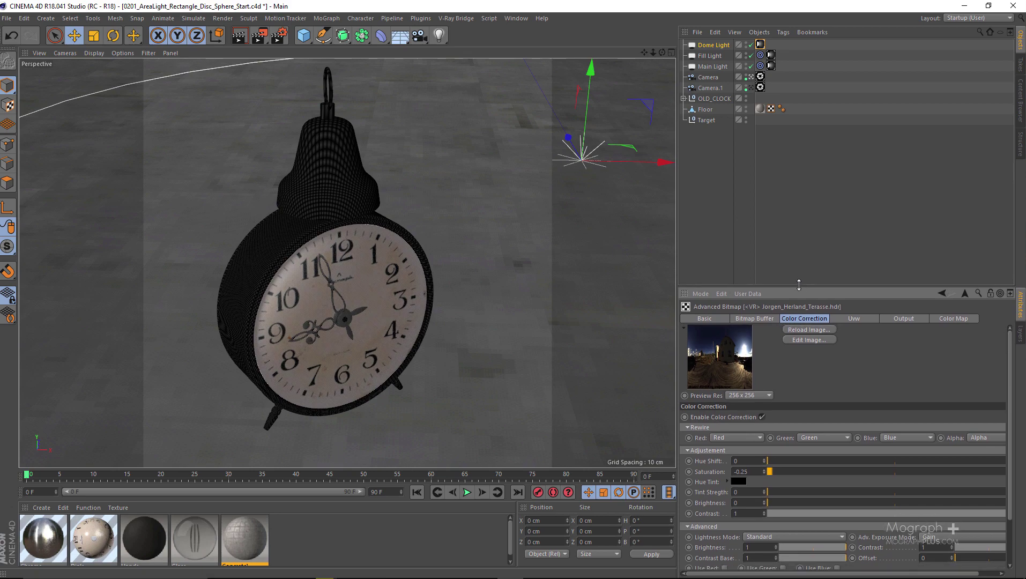
Step: Start the V-Ray IPR with the dome light included and move the render window clear of the light's axes
left_click(456, 18)
left_click(508, 136)
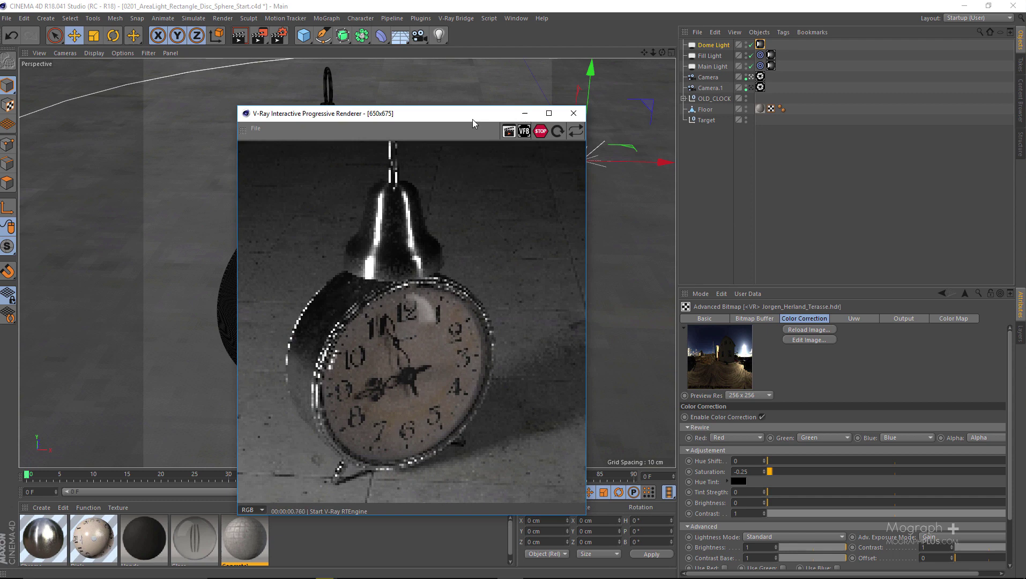
left_click_drag(470, 114, 435, 50)
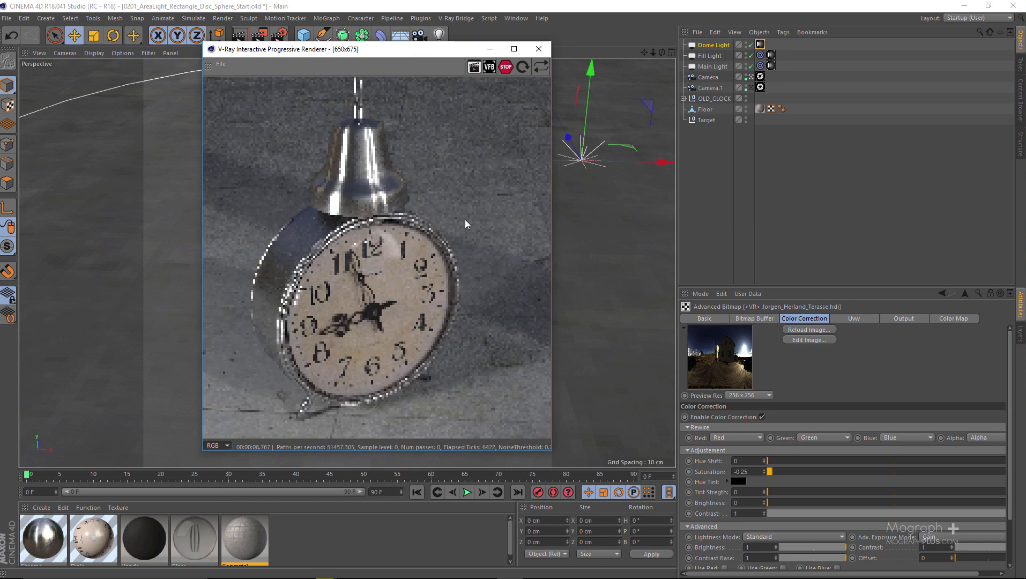
Step: Lower the dome light's V-Ray intensity to 0.25 and stop the interactive render
left_click(713, 45)
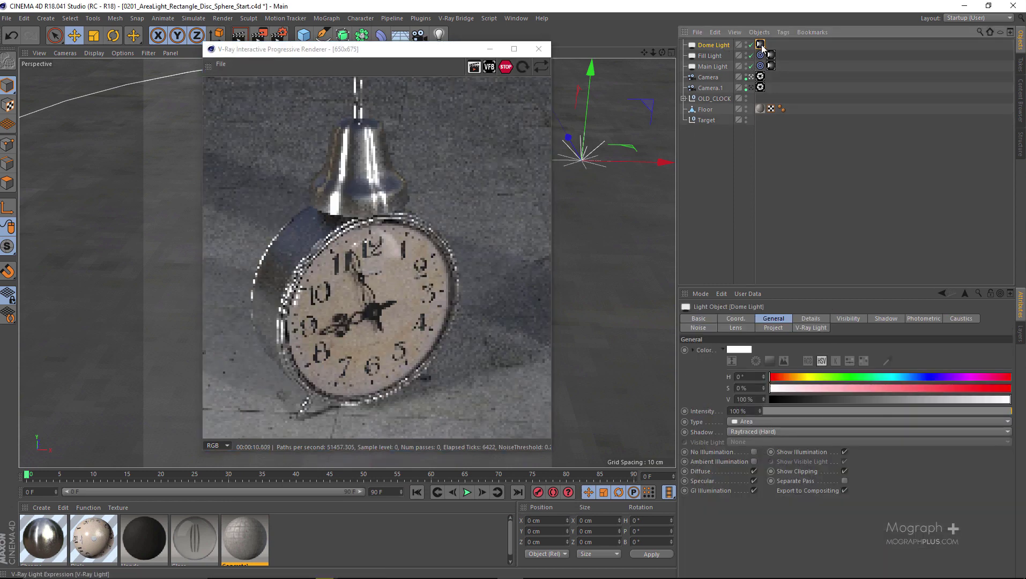
left_click(726, 318)
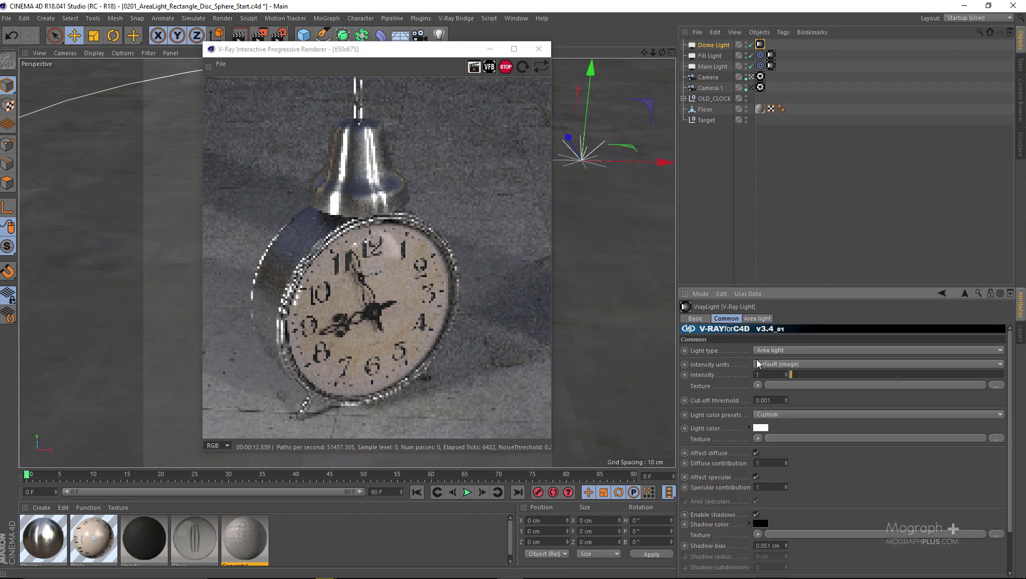
key("BackSpace")
type("0.3")
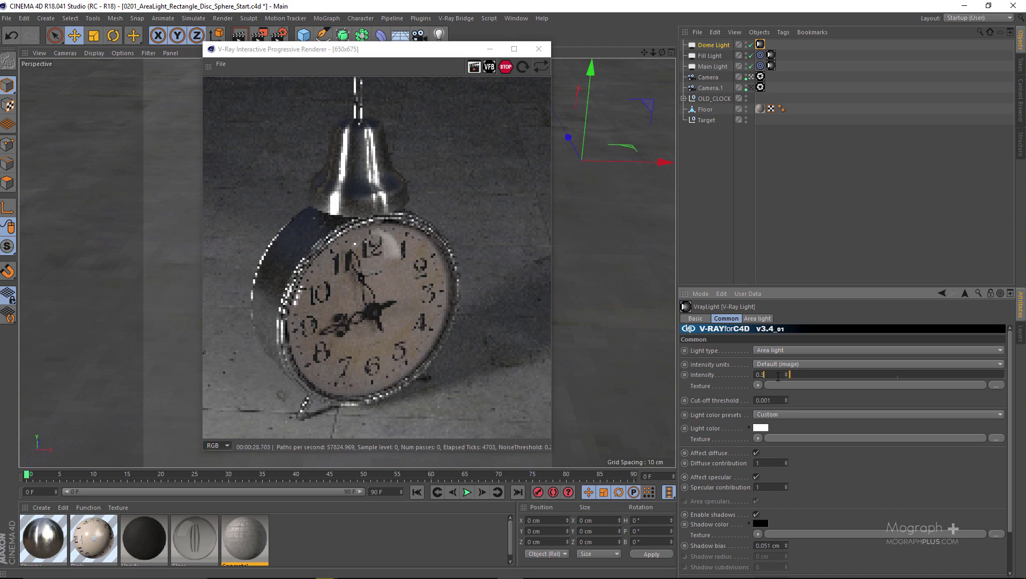
type(".25")
left_click(509, 70)
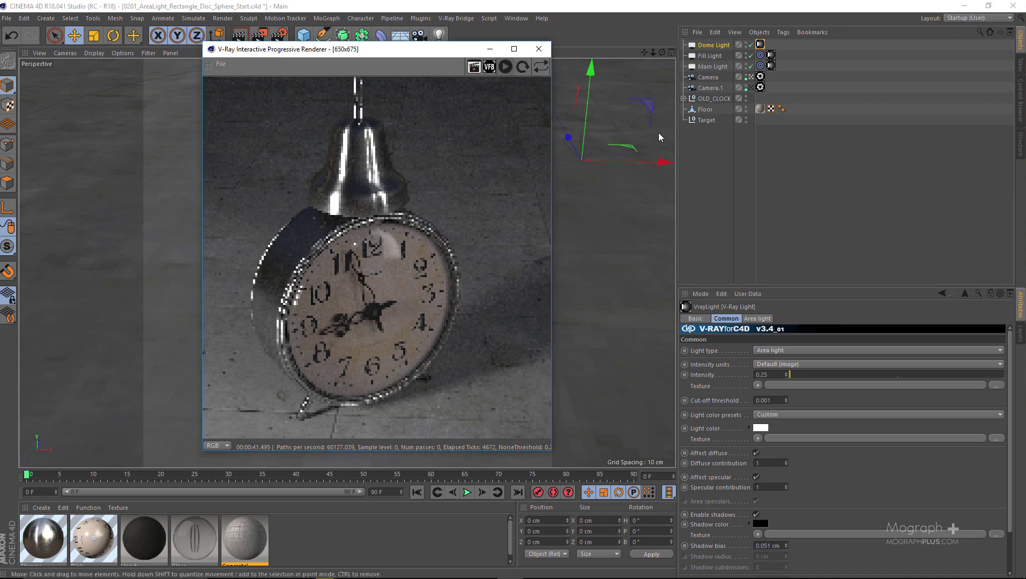
Step: Turn on DOF in the active camera's V-Ray Physical Camera tag, check its lens and exposure parameters, and close the interactive renderer window
left_click(773, 117)
left_click(760, 76)
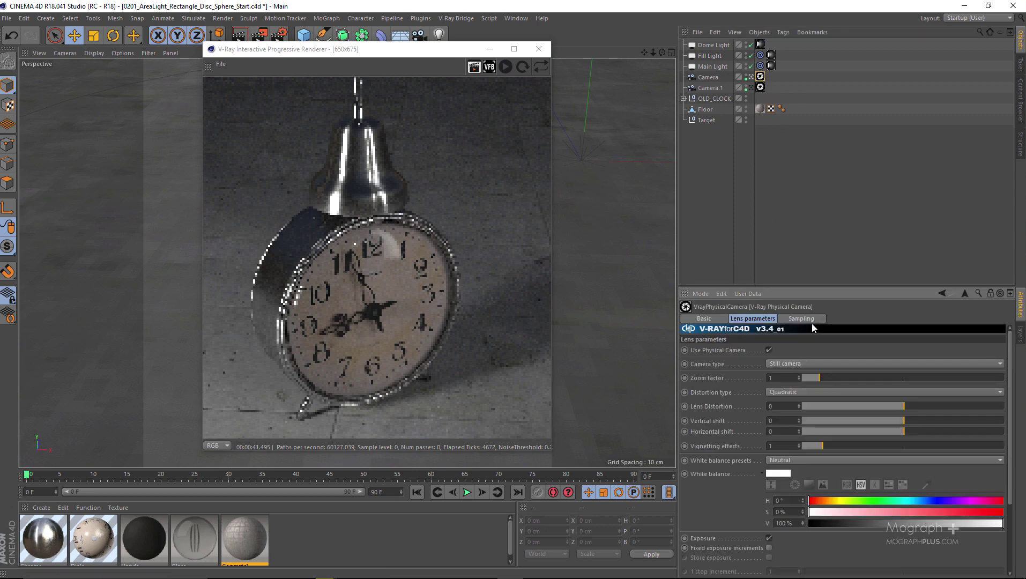
left_click(803, 319)
left_click(753, 360)
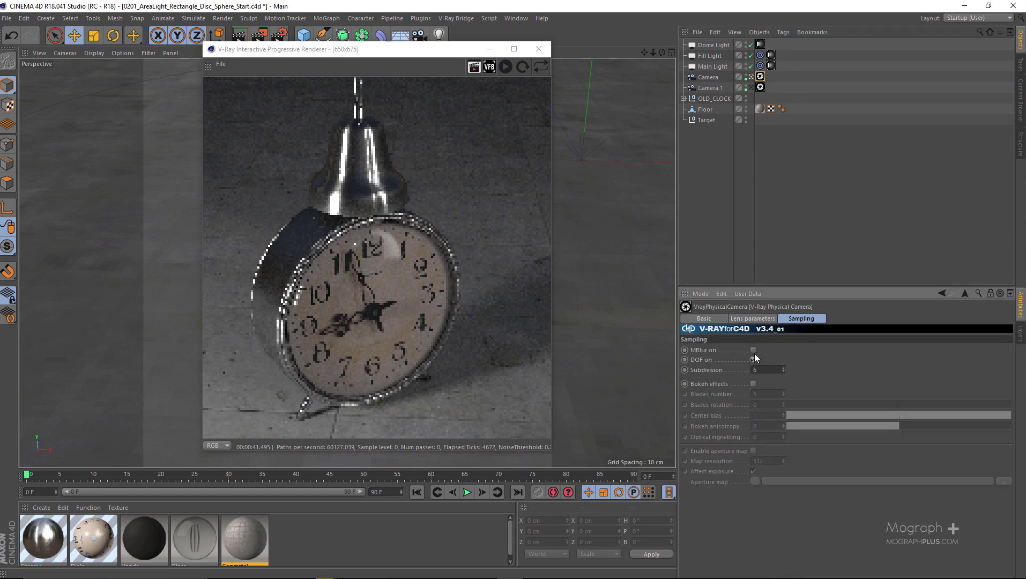
left_click(755, 318)
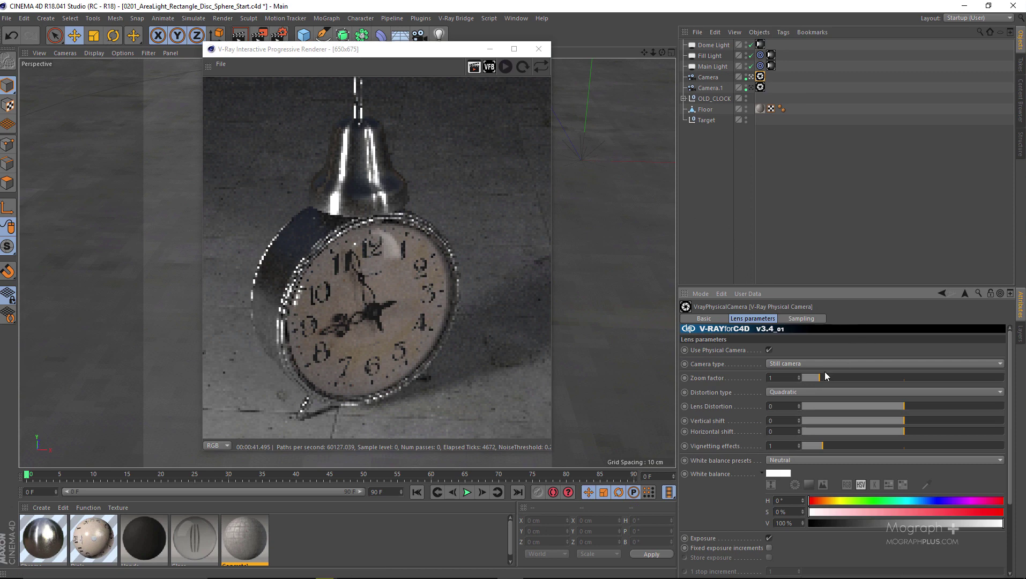
scroll(749, 527, "down", 5)
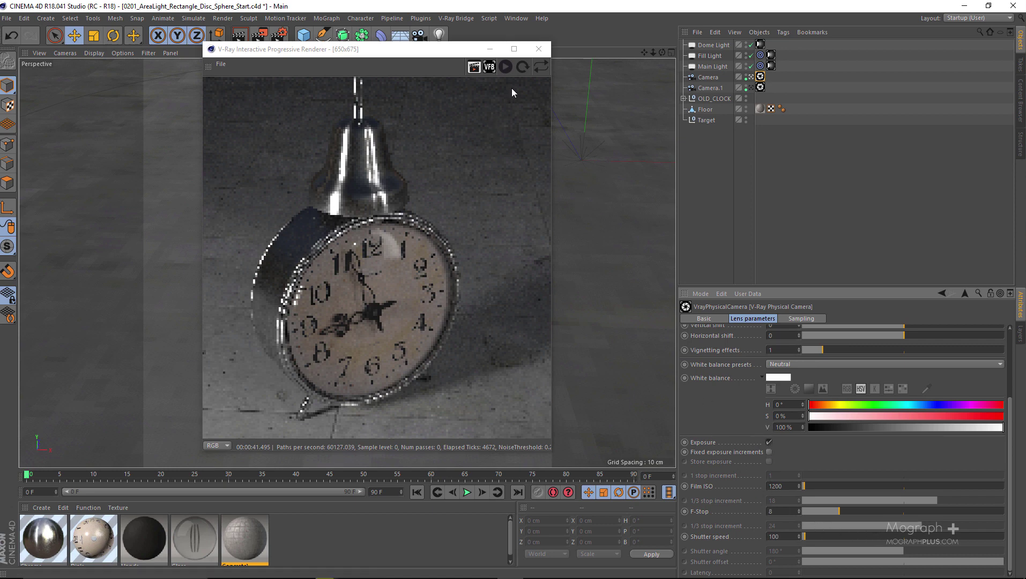
left_click(537, 50)
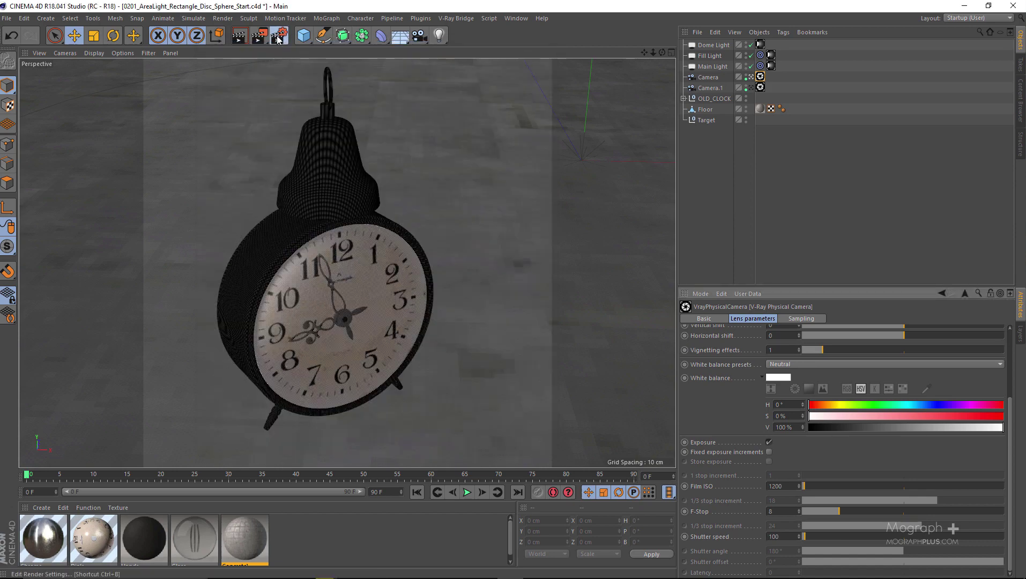
Step: Set the render output resolution to 1200 x 1200 pixels in the render settings
left_click(278, 36)
left_click(247, 155)
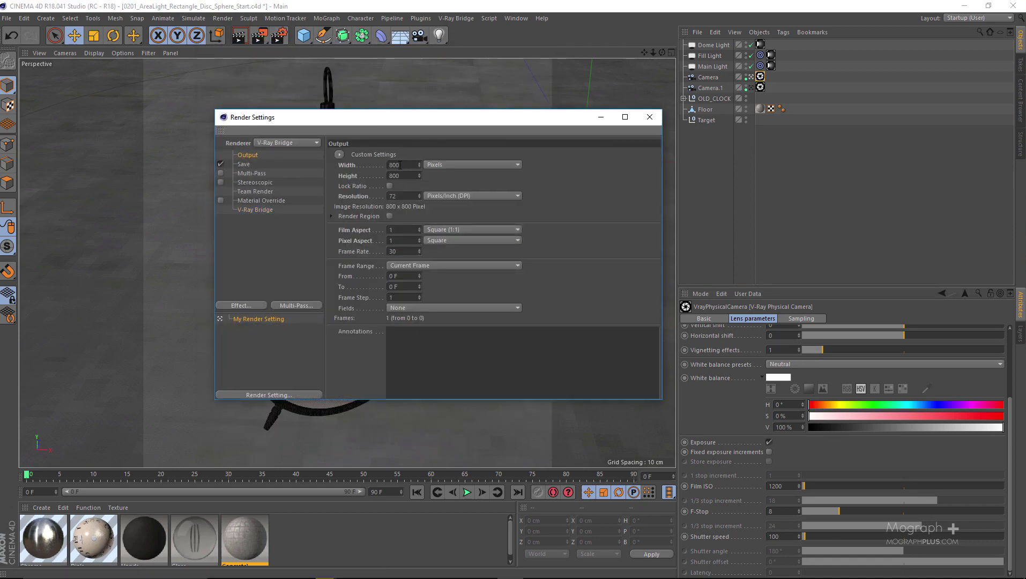
double_click(400, 165)
type("1200")
key("Return")
double_click(398, 176)
type("1200")
key("Return")
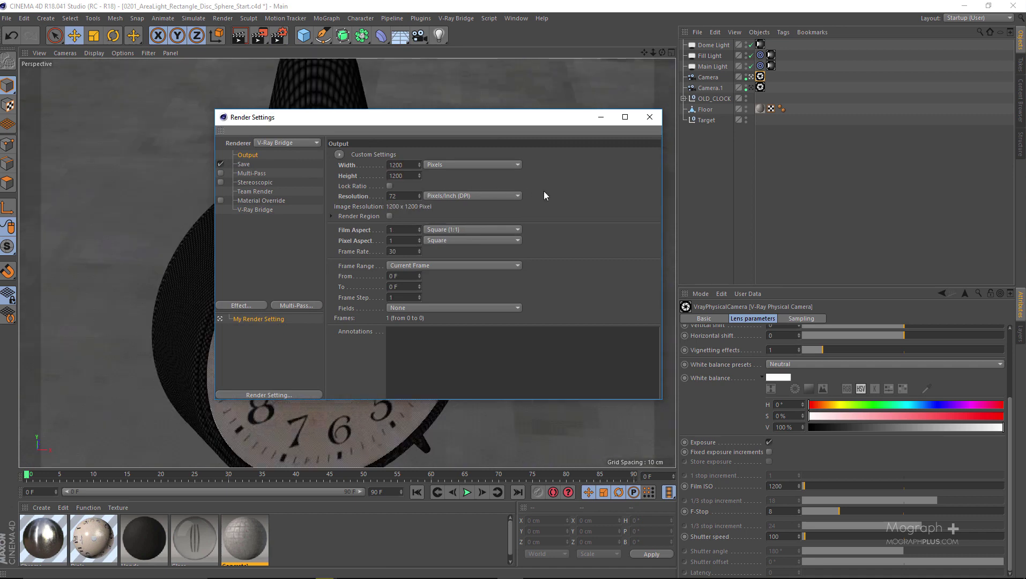
Step: Enable Show VFB Window in the V-Ray Bridge render options
left_click(264, 210)
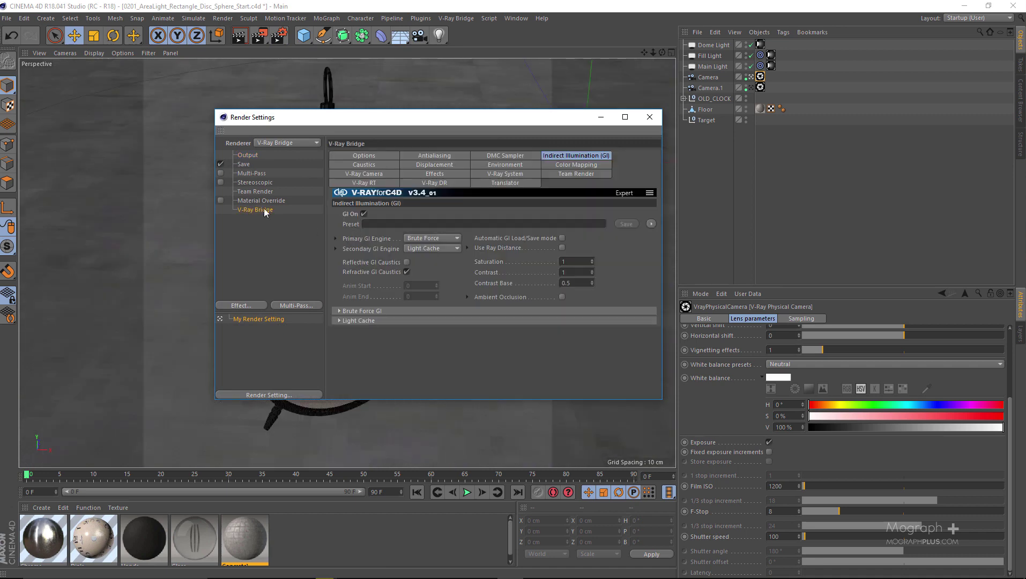
left_click(373, 156)
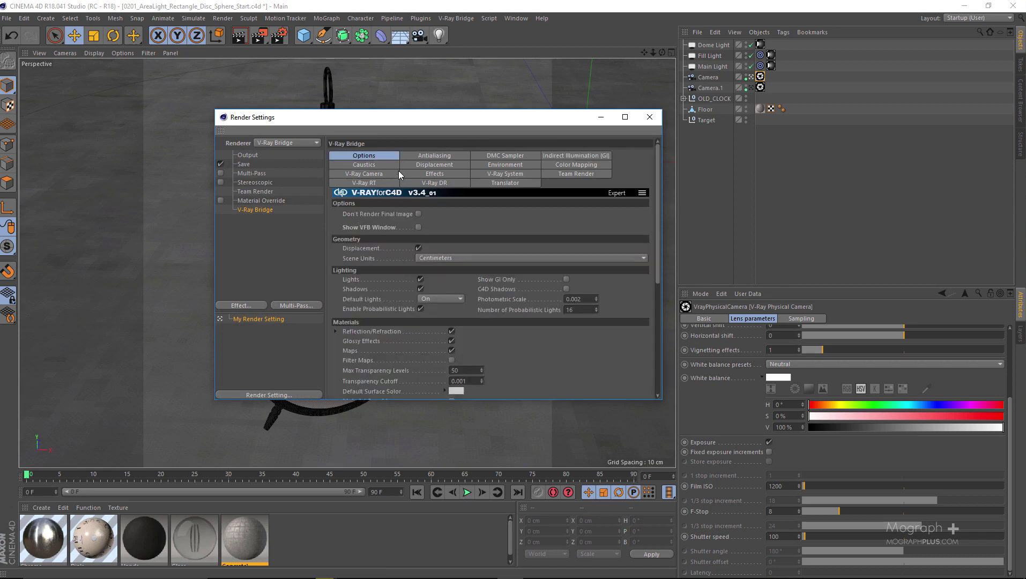
left_click(418, 227)
Step: Set the V-Ray antialiasing sampler type to Bucket and review the filter, bucket sampler and DMC sampler settings
left_click(420, 155)
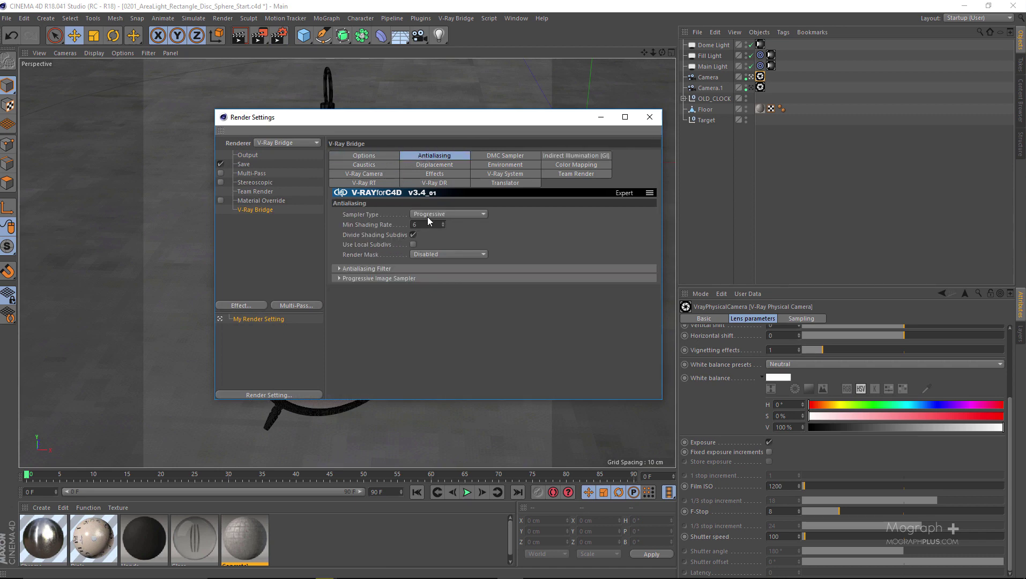
left_click(396, 268)
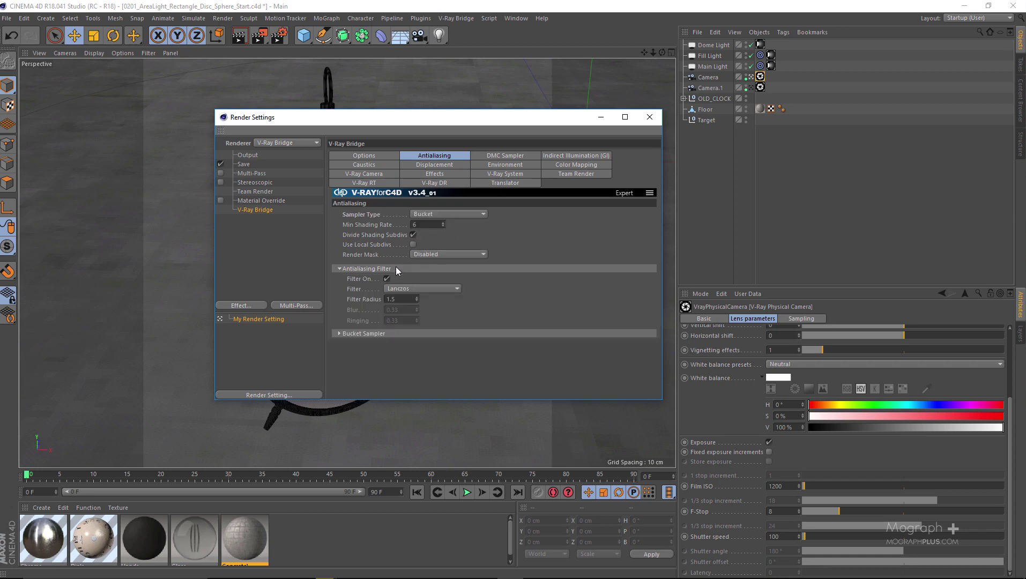
left_click(396, 268)
left_click(390, 279)
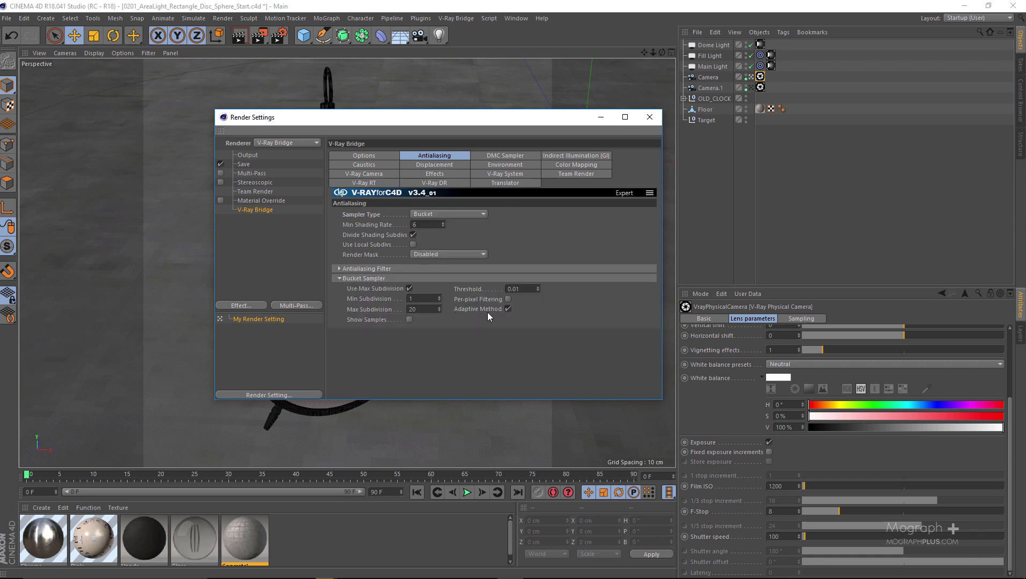
left_click(503, 157)
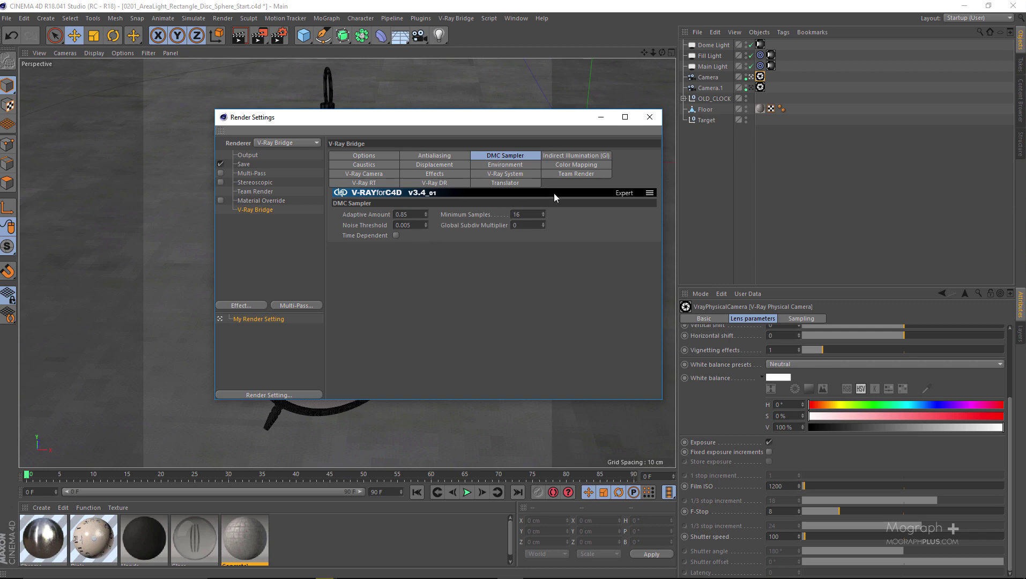
Step: Set the primary GI engine to Irradiance Map, keeping Light Cache as the secondary engine
left_click(591, 155)
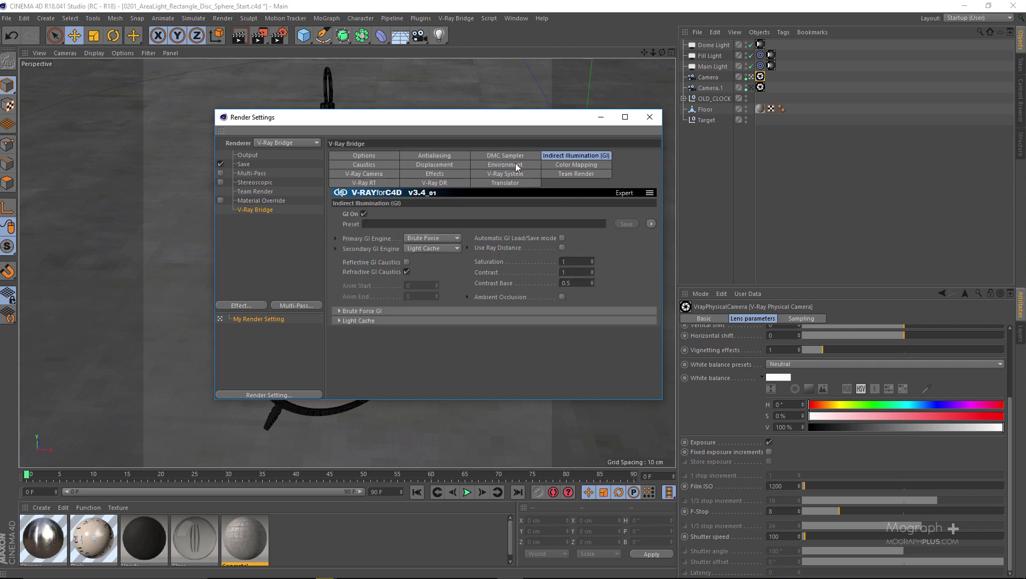
left_click(445, 239)
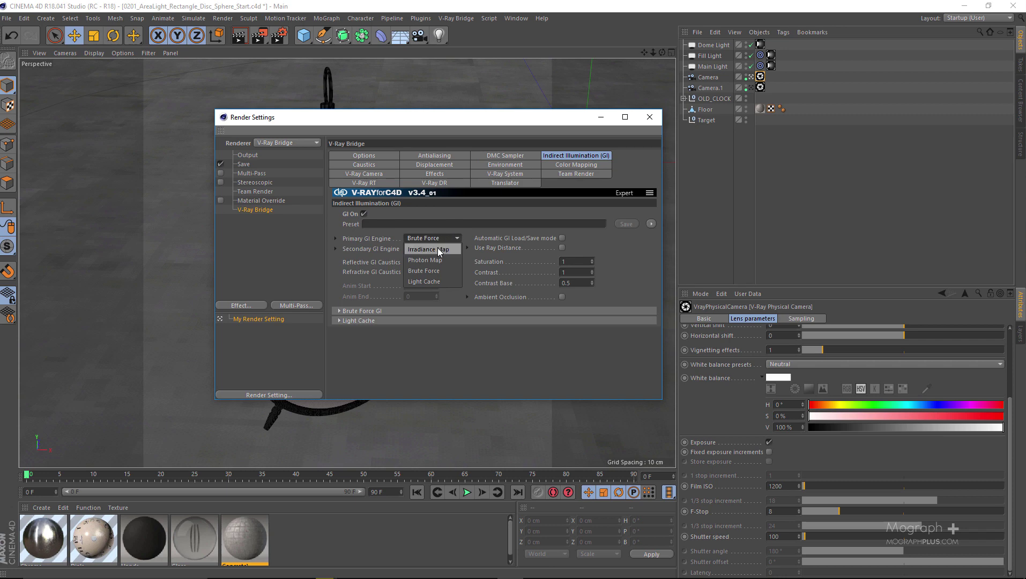
left_click(437, 248)
left_click(397, 312)
left_click(394, 312)
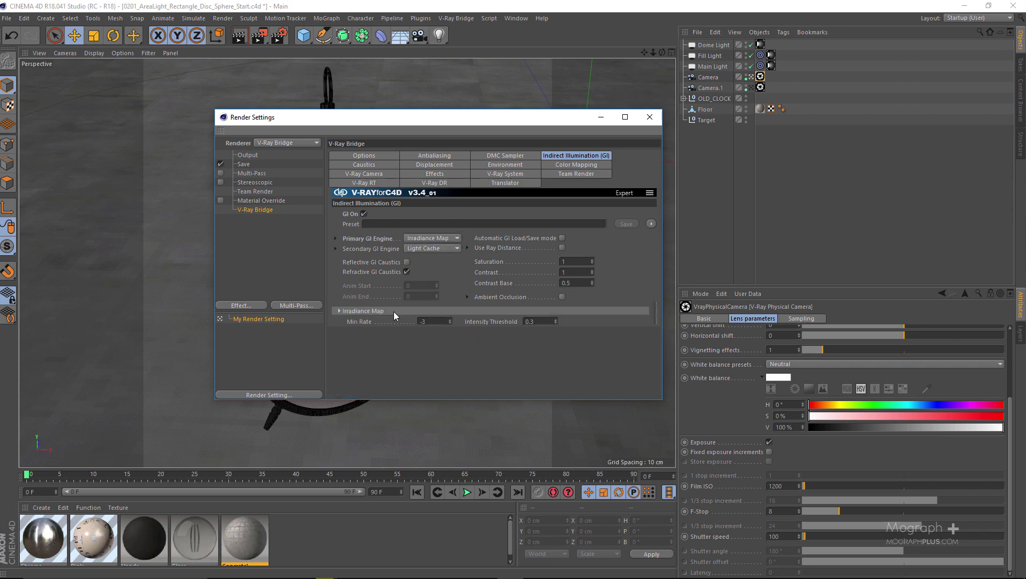
left_click(388, 320)
left_click(388, 320)
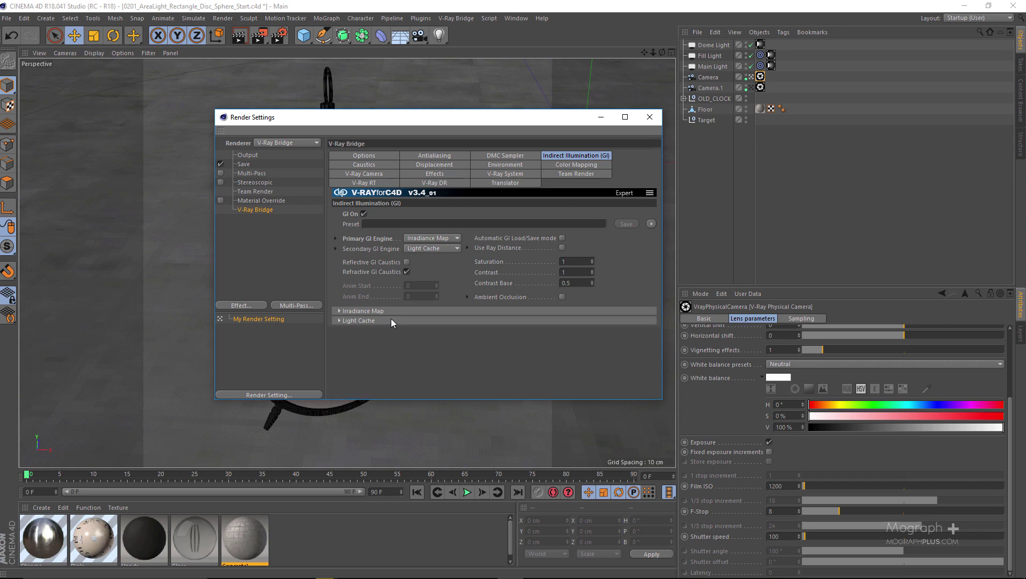
Step: Set the Light Cache subdivision to 1000 and check the irradiance map settings
left_click(391, 318)
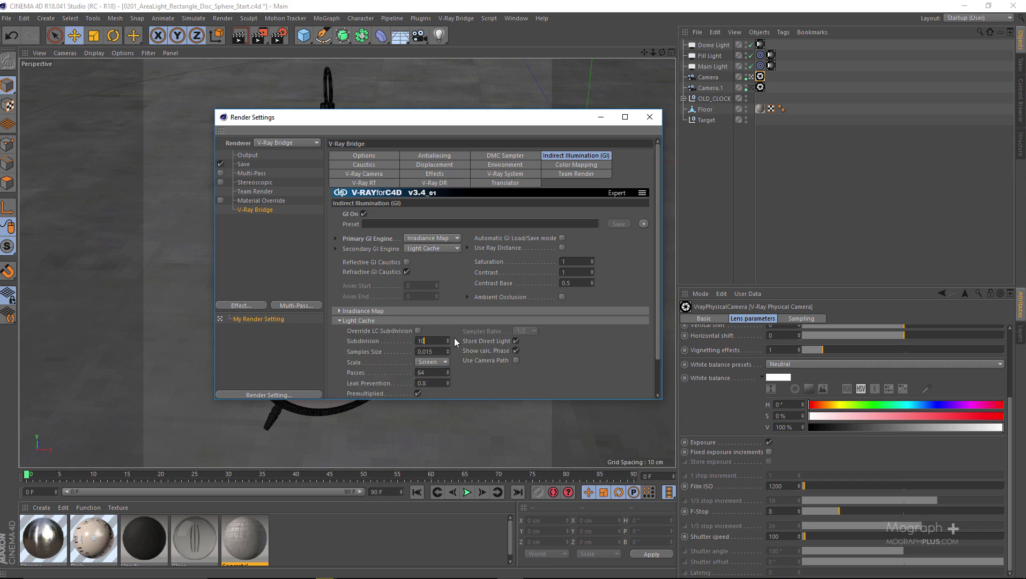
left_click(367, 311)
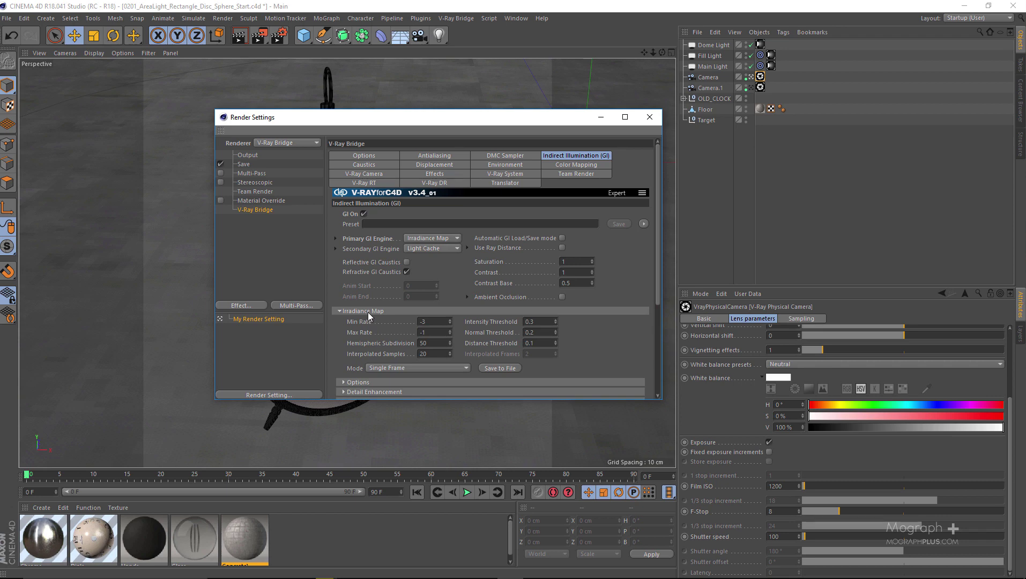
left_click(369, 312)
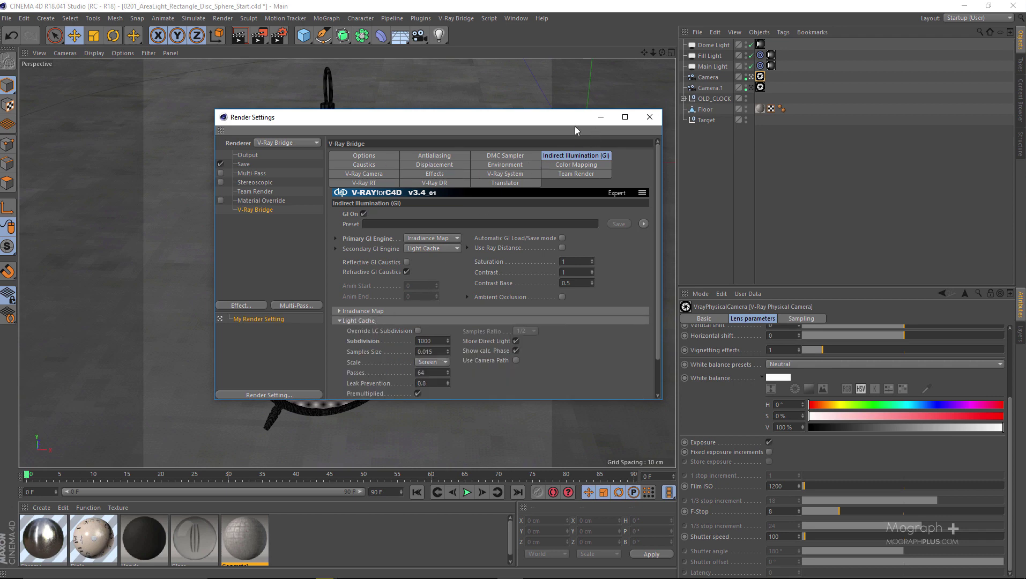
Step: Review the V-Ray color mapping settings and close the render settings
left_click_drag(539, 120, 482, 110)
left_click(514, 156)
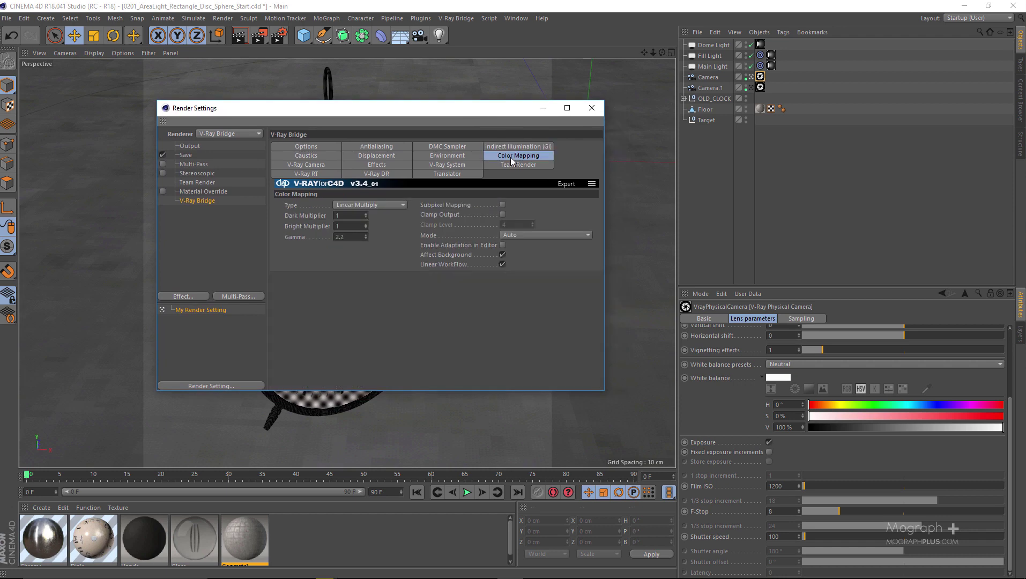
left_click(592, 108)
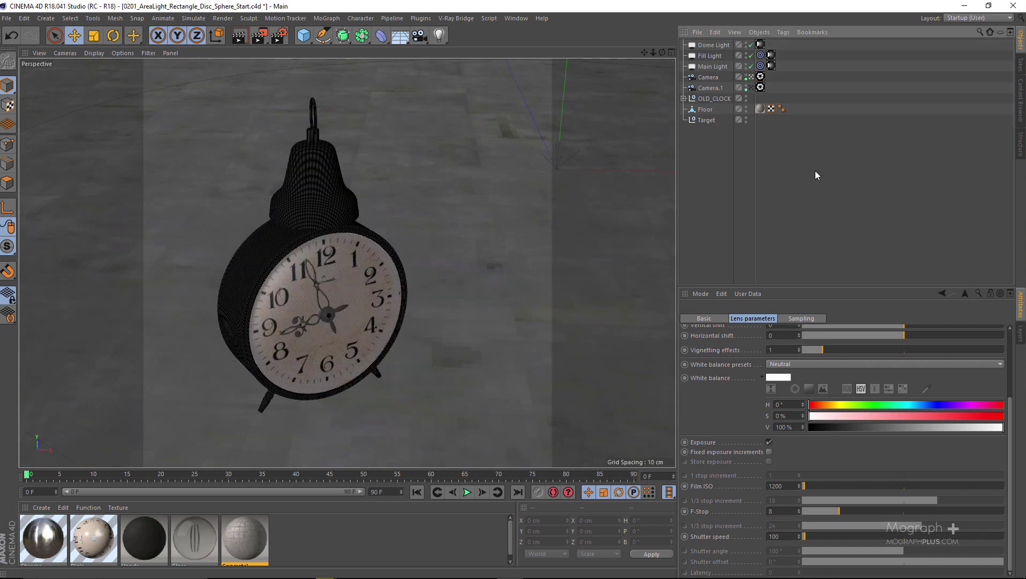
Step: Enlarge the attributes area and review the lens and exposure parameters of the active camera's V-Ray Physical Camera tag
left_click(816, 172)
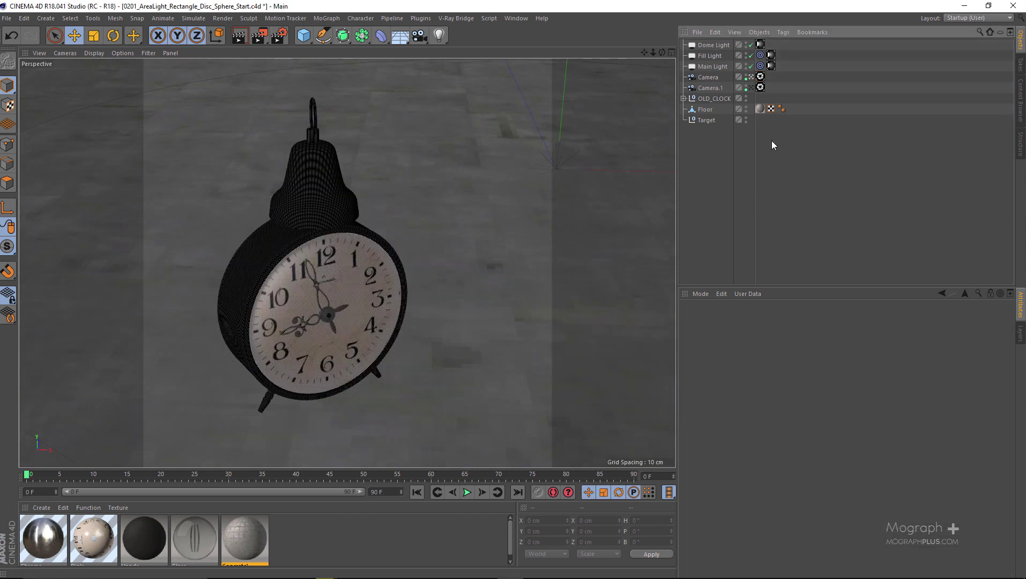
left_click(761, 77)
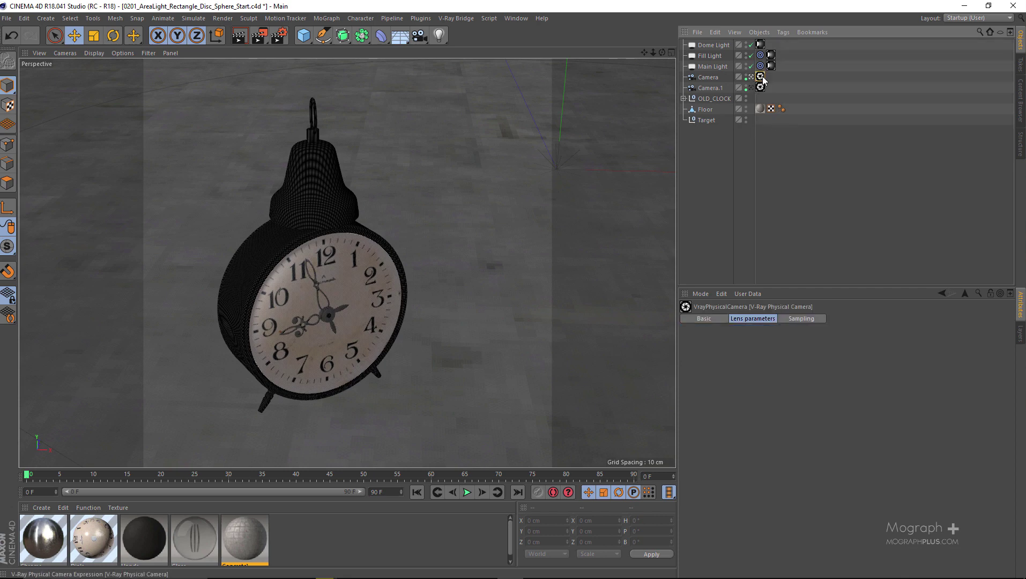
left_click_drag(810, 286, 809, 214)
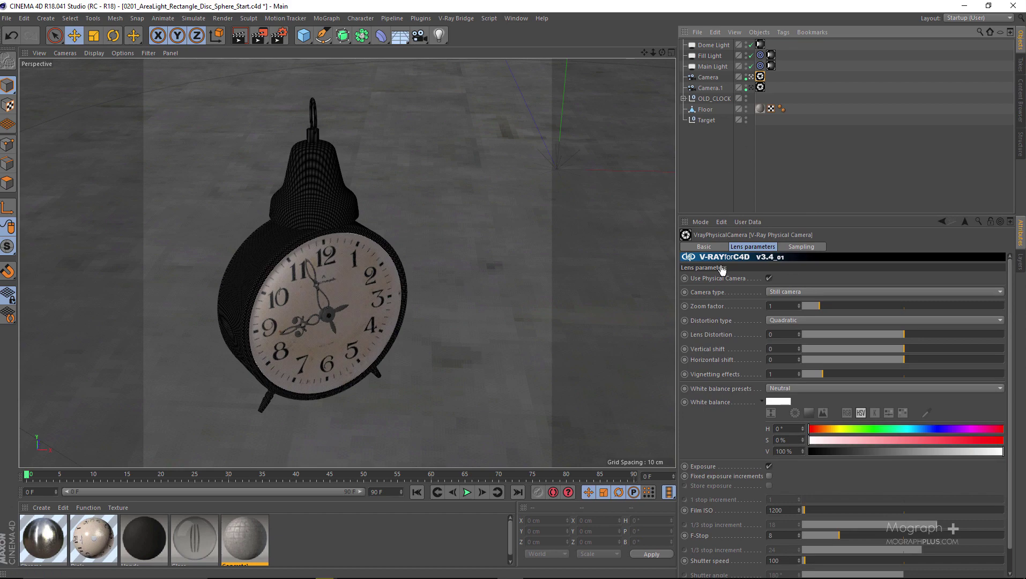
middle_click_drag(739, 446, 734, 426)
left_click_drag(734, 426, 734, 422)
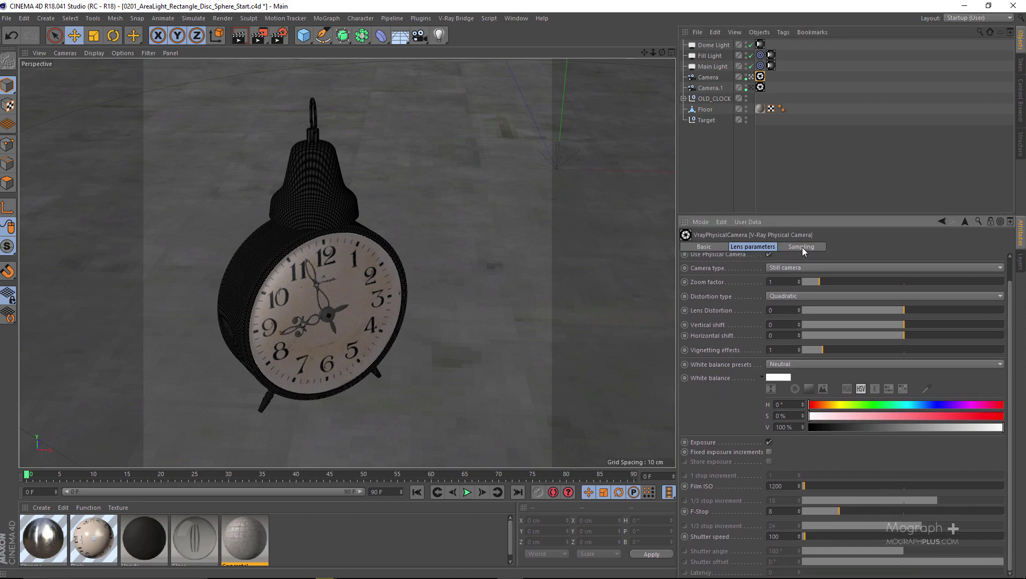
Step: Move the camera's focus plane onto the clock in the Top view, for a focus distance of about 76.76 cm
middle_click(395, 202)
middle_click(458, 129)
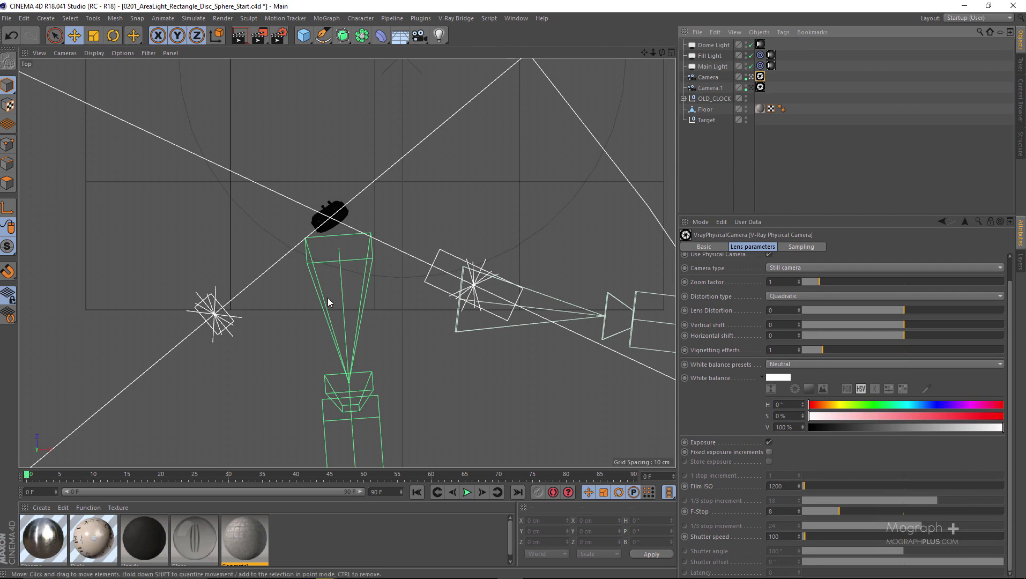
left_click(709, 78)
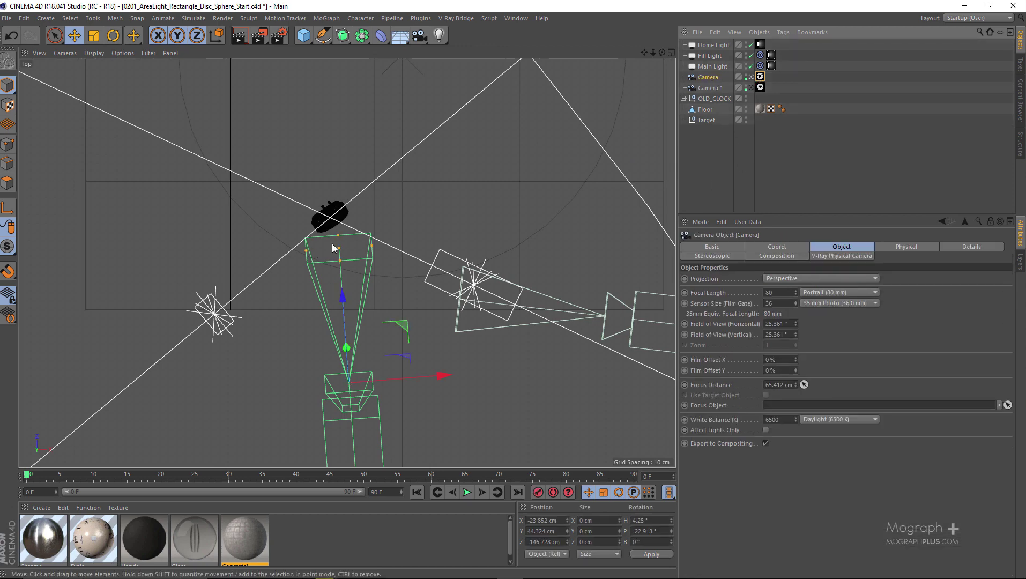
scroll(336, 248, "up", 5)
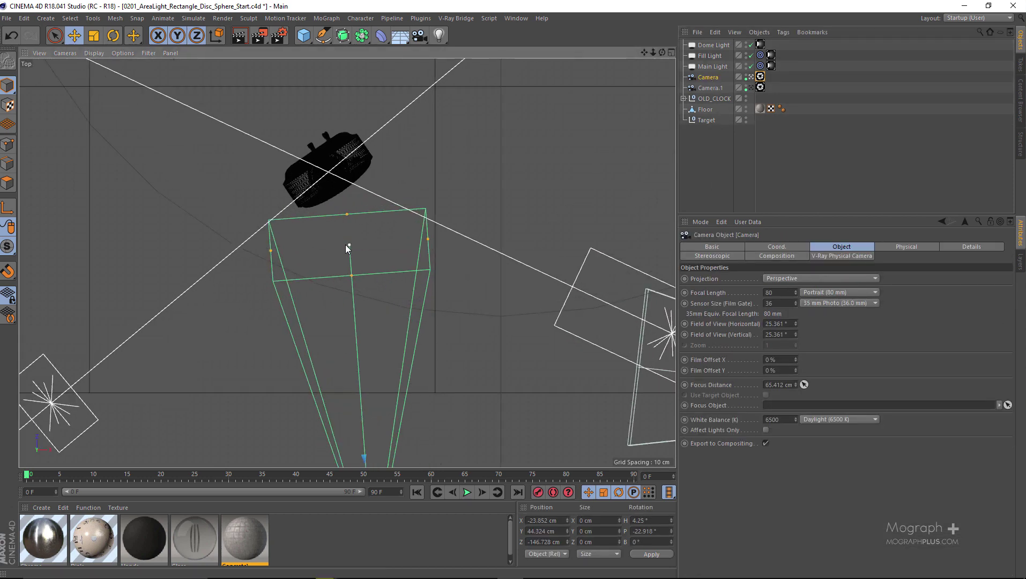
left_click_drag(347, 242, 327, 191)
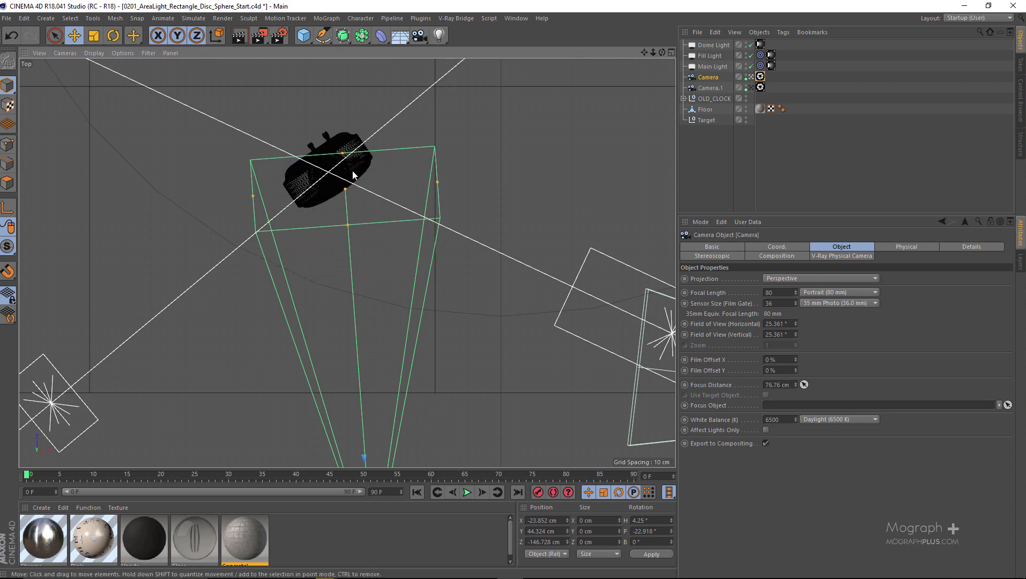
middle_click(368, 204)
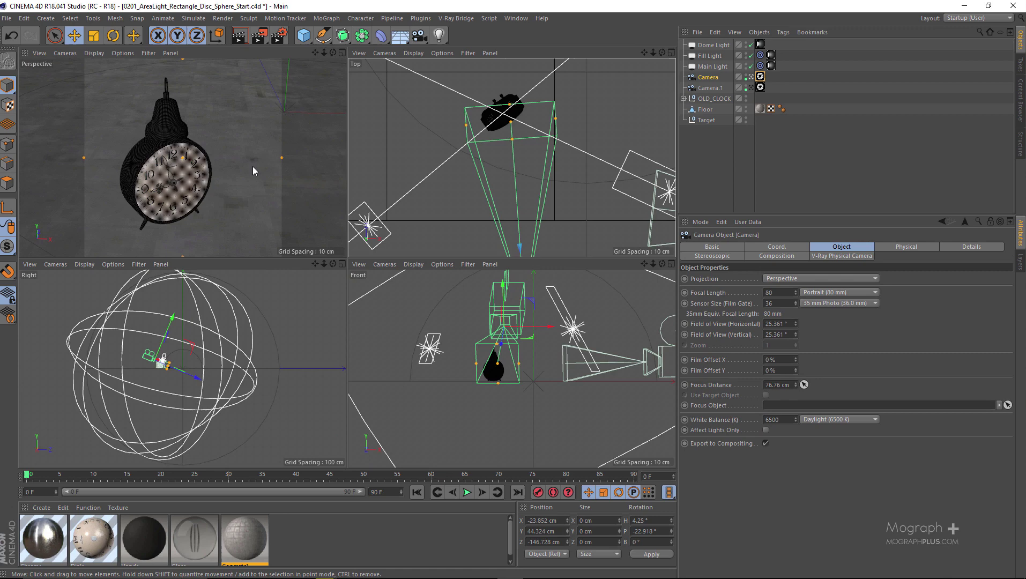
Step: Maximize the Perspective view of the clock and start V-Ray interactive progressive rendering
middle_click(442, 156)
middle_click(408, 177)
middle_click(291, 160)
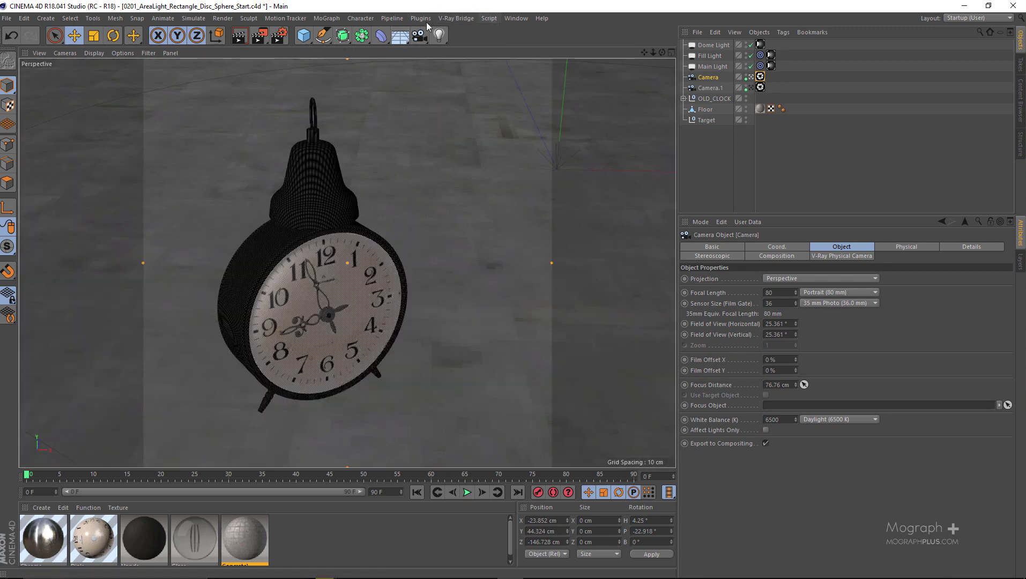
left_click(456, 18)
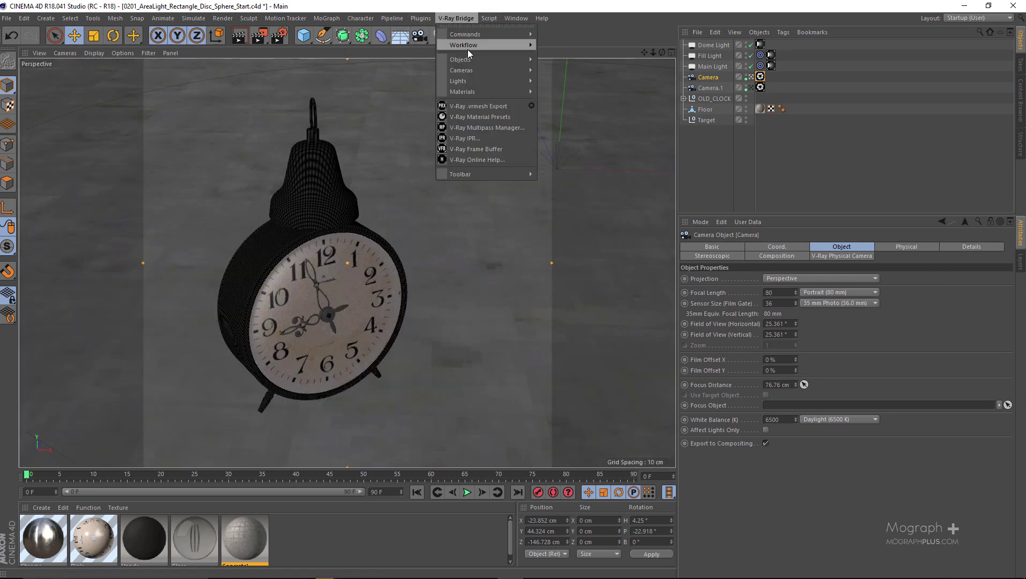
left_click(500, 138)
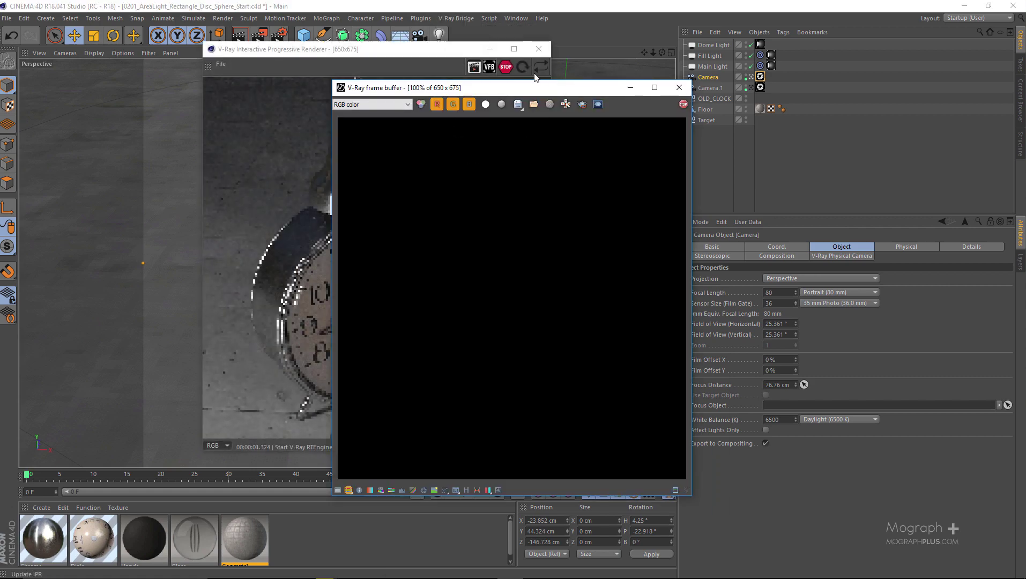
Step: Toggle the V-Ray frame buffer output off for the interactive render, close the frame buffer window and restart the render
left_click(488, 68)
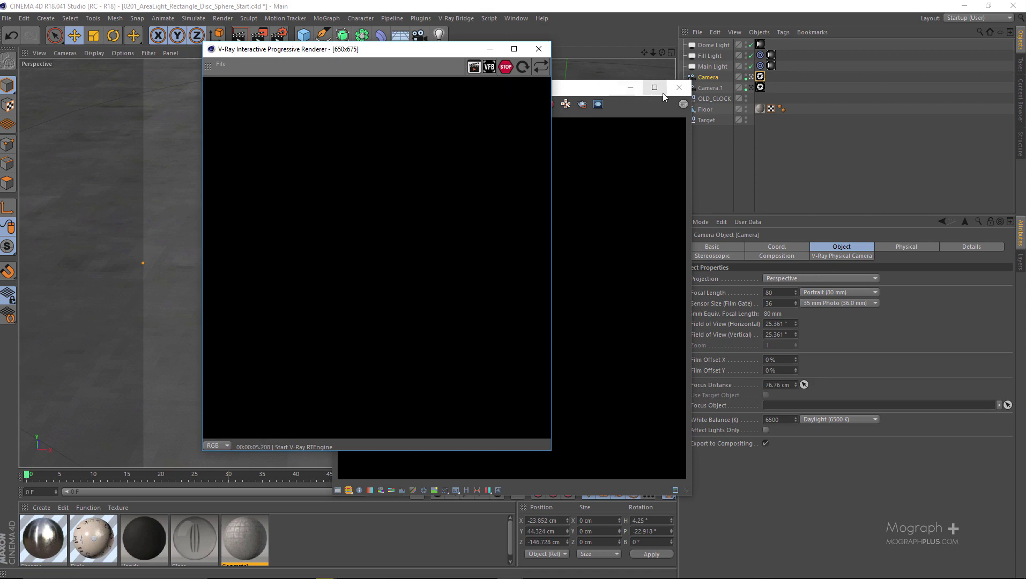
left_click(677, 88)
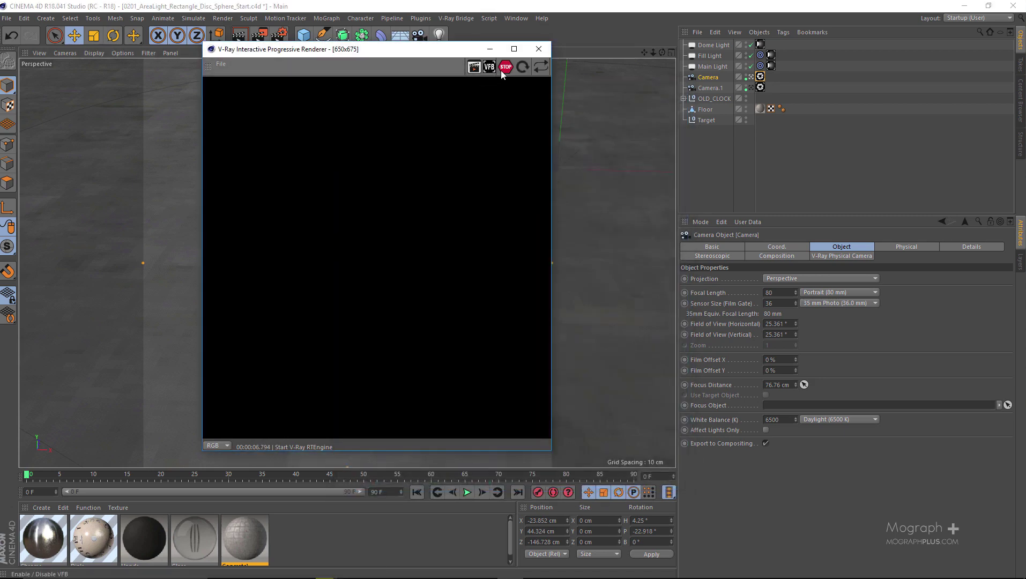
left_click(490, 70)
left_click(488, 67)
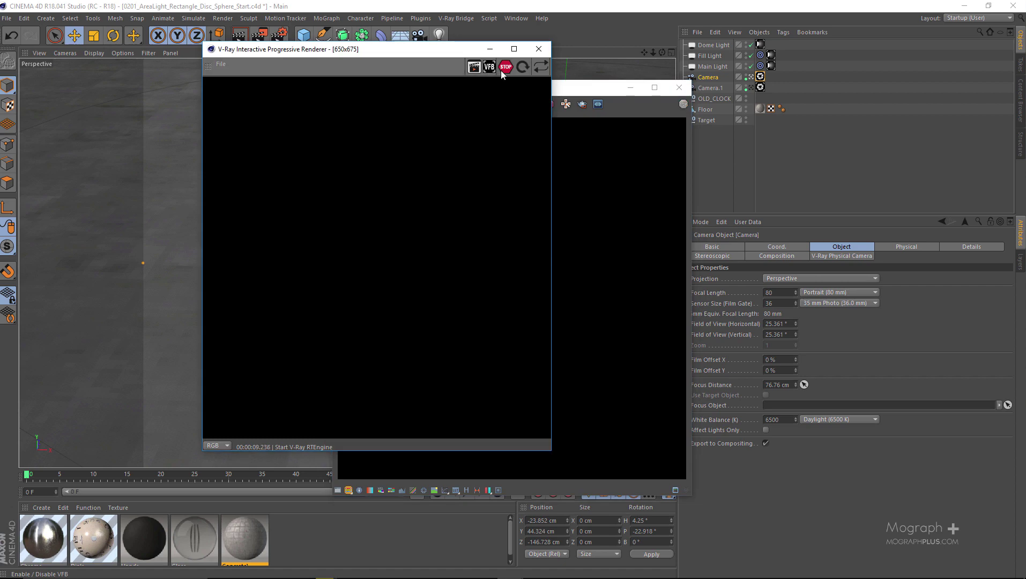
left_click(679, 87)
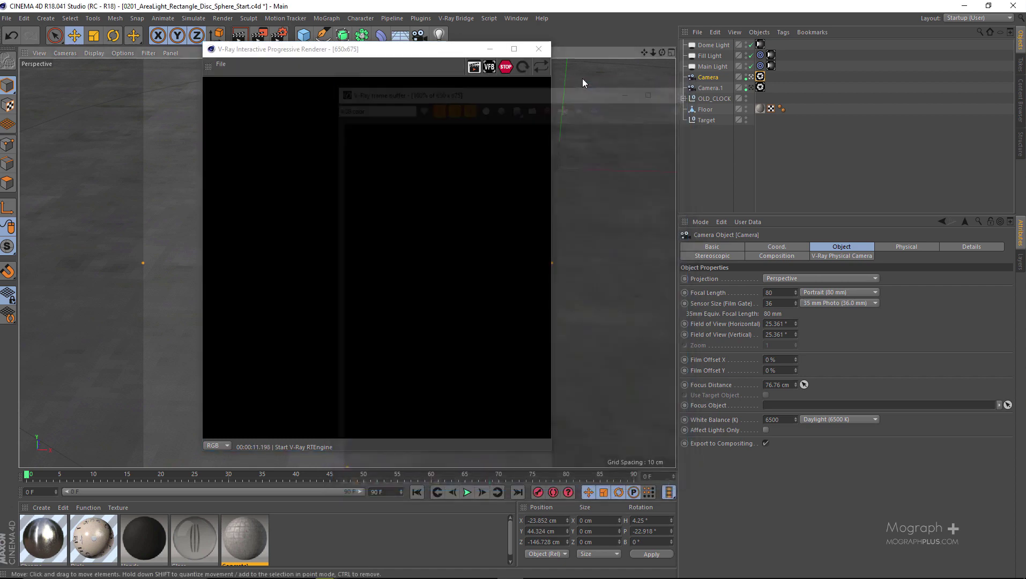
left_click(523, 67)
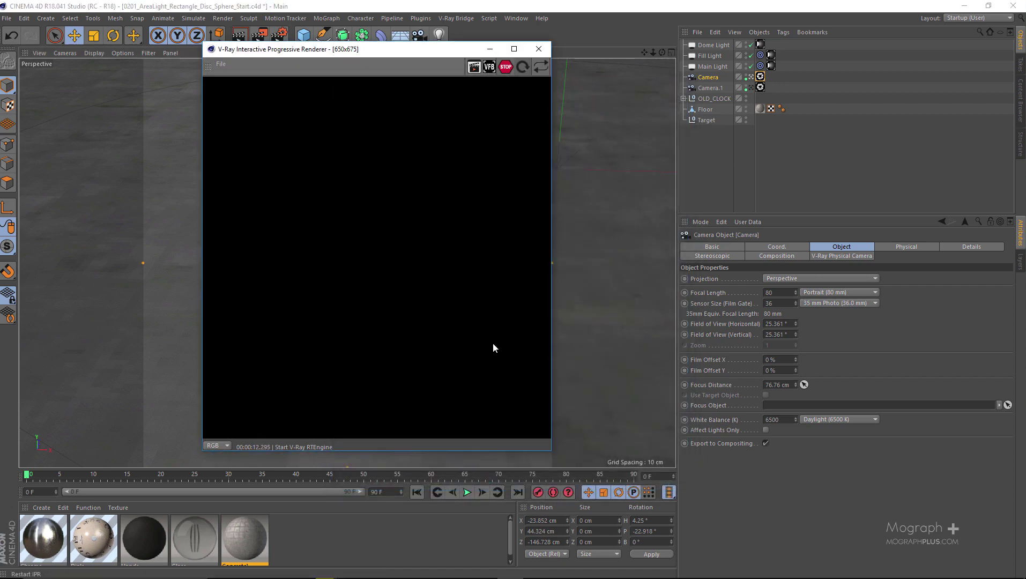
Step: Shrink the interactive render window to about 524 pixels wide, restart the render and reposition the window over the viewport
left_click(550, 455)
left_click_drag(548, 453, 482, 379)
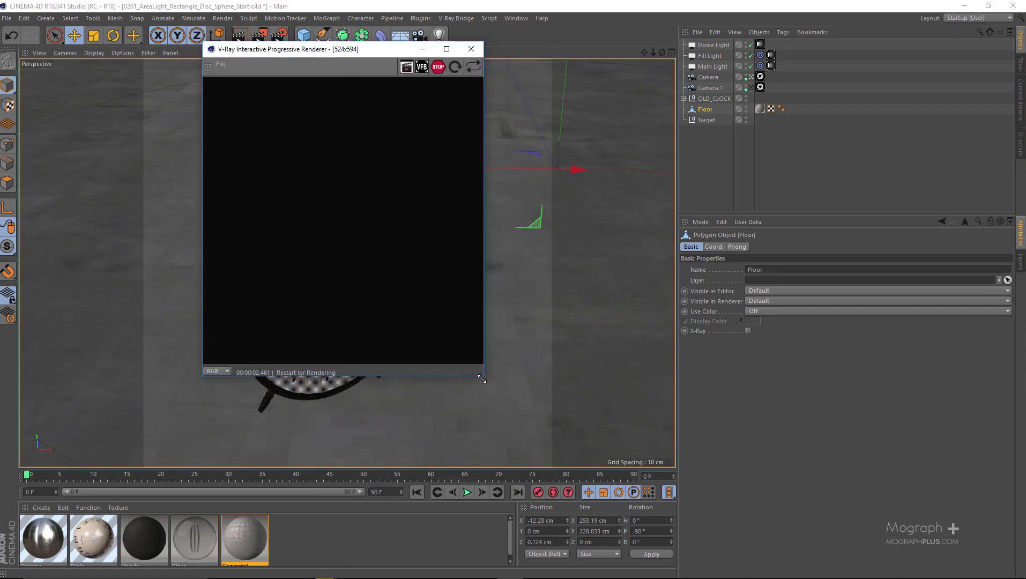
left_click(454, 68)
left_click_drag(398, 50, 469, 58)
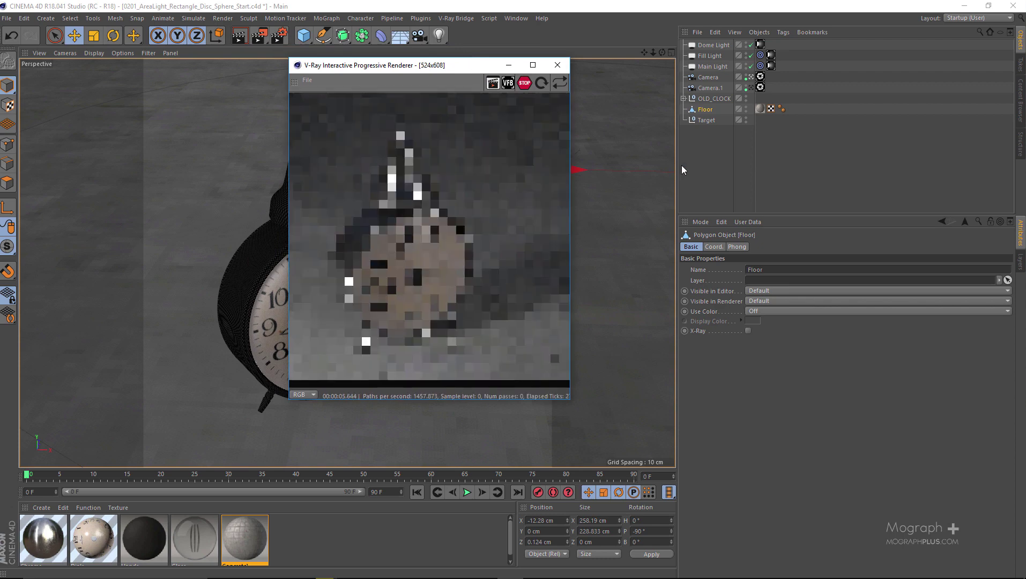
Step: Try an F-Stop of 12 in the active camera's V-Ray Physical Camera tag, and raise it to 16
left_click(760, 76)
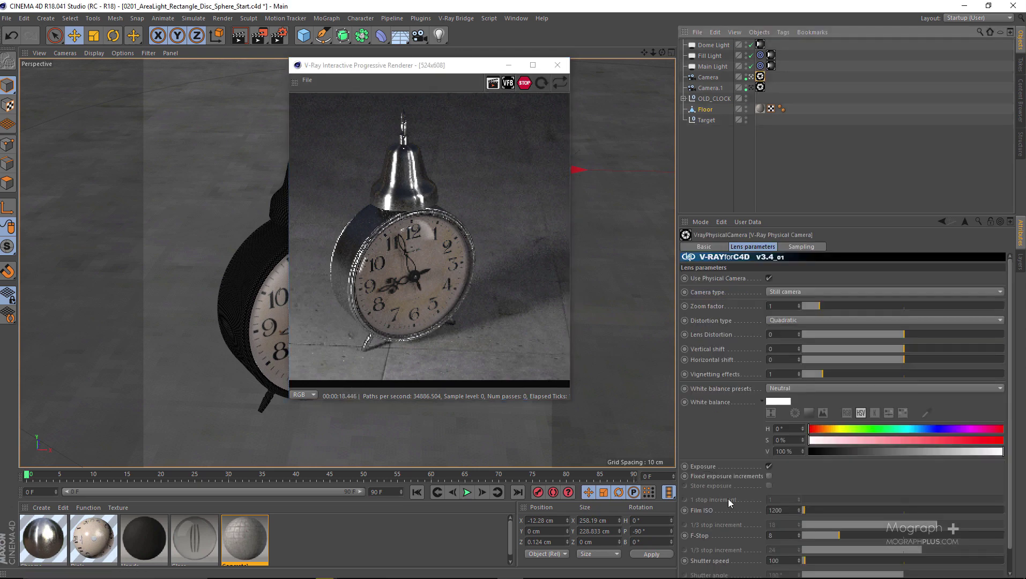
scroll(725, 505, "down", 2)
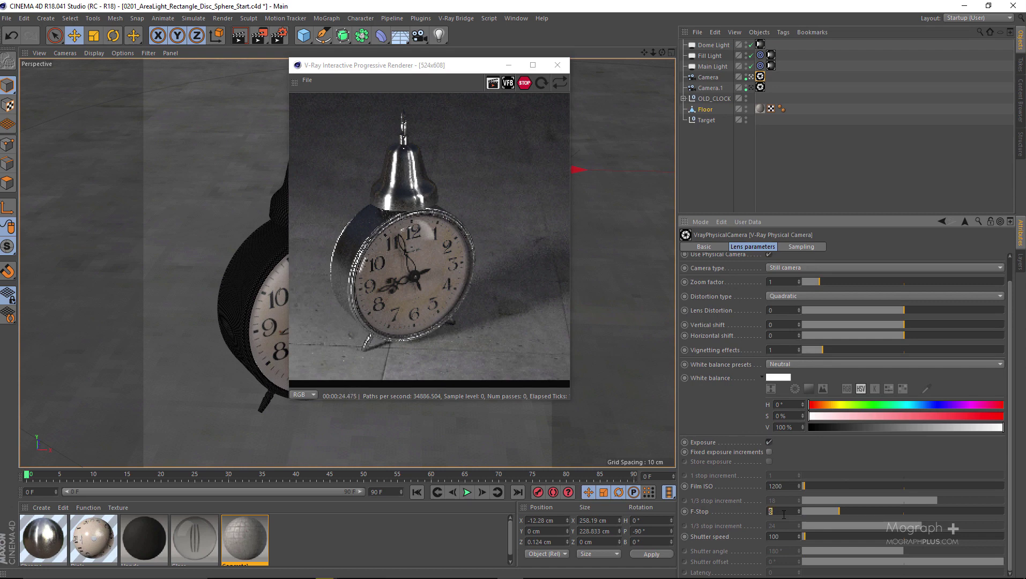
type("12")
key("Return")
double_click(783, 514)
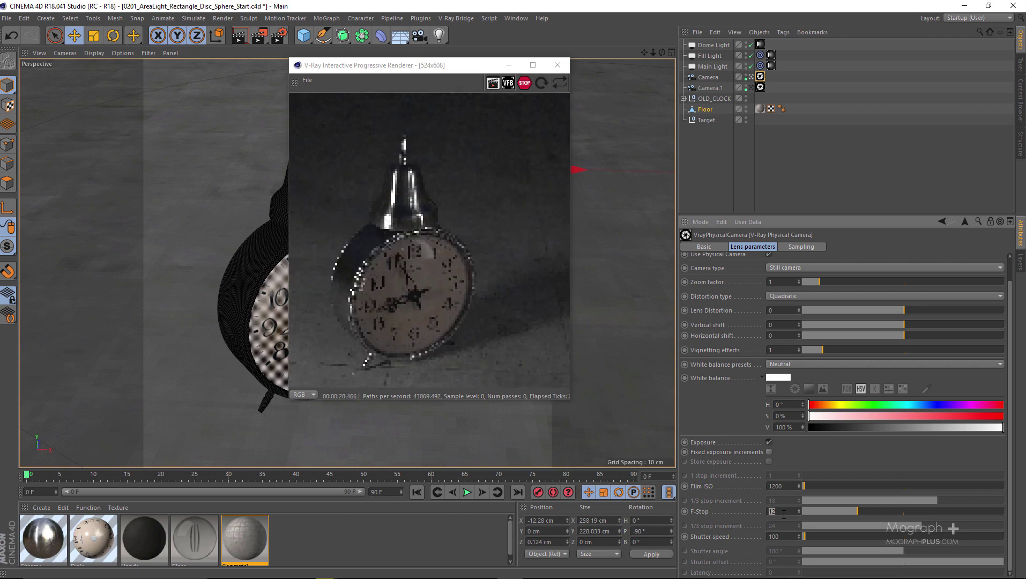
type("16")
key("Return")
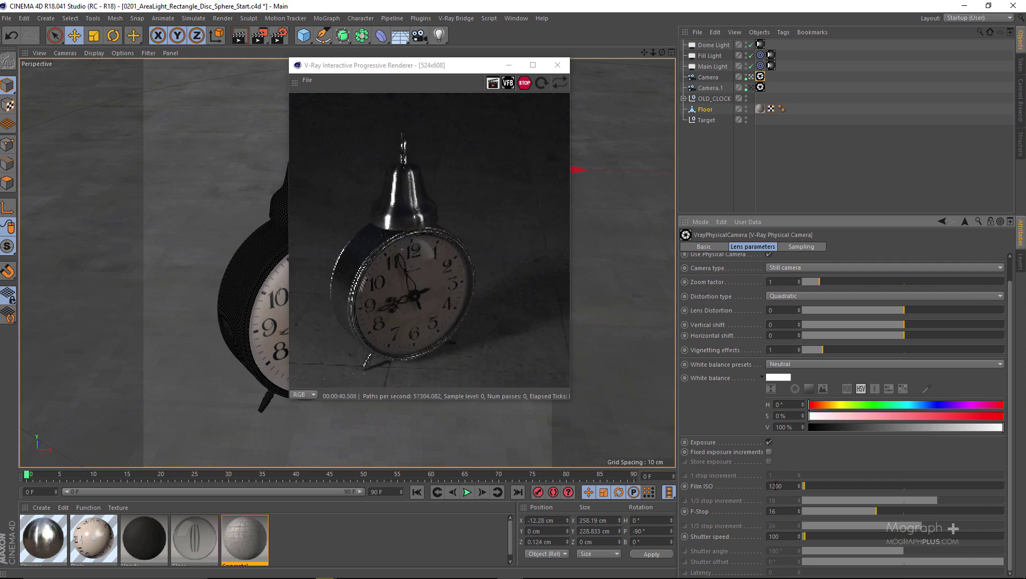
Step: Brighten the exposure by setting the film ISO to 1600 and the shutter speed to 50, after trying 5
double_click(774, 485)
type("16")
key("Return")
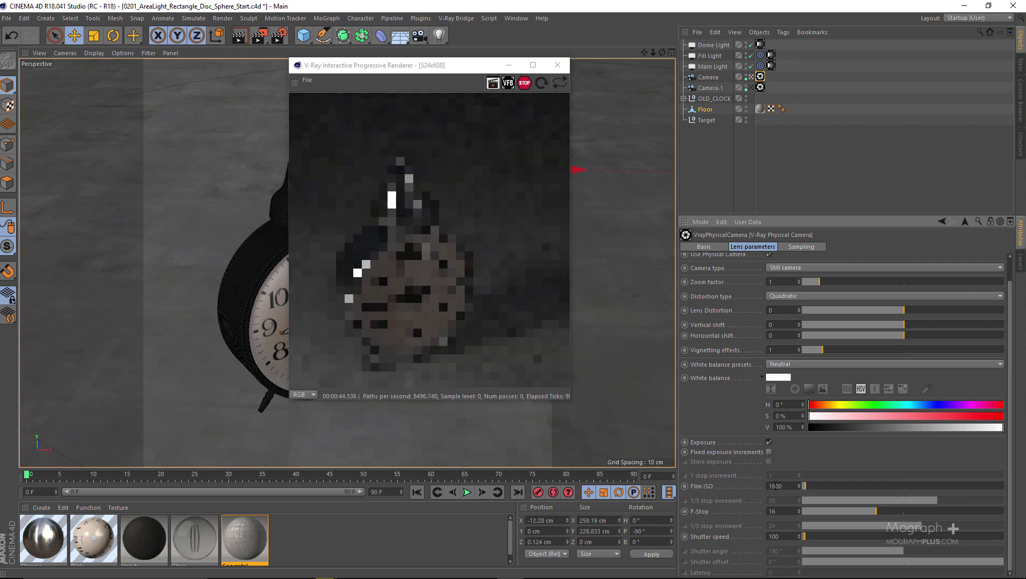
double_click(774, 486)
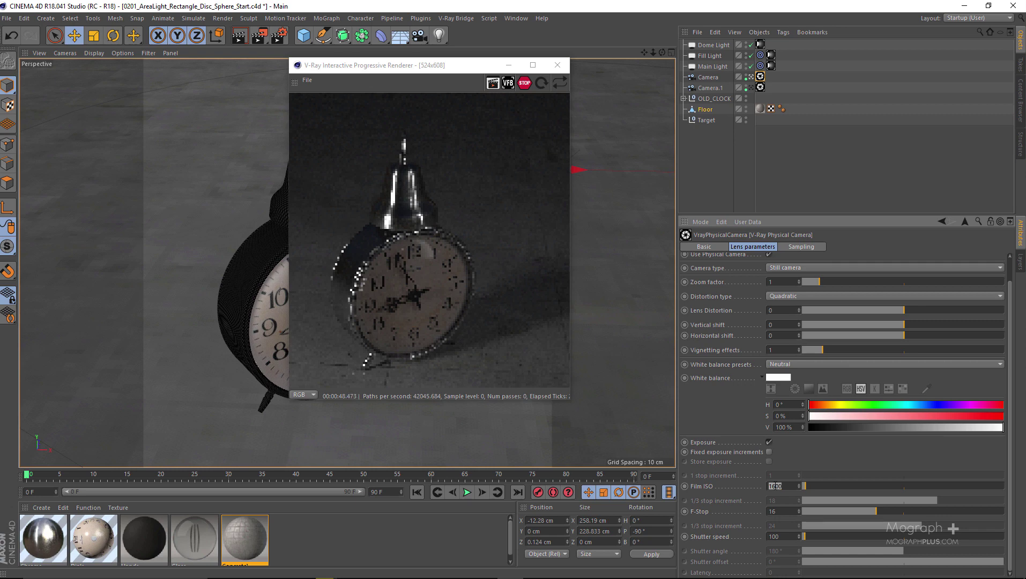
double_click(783, 537)
type("5")
key("Return")
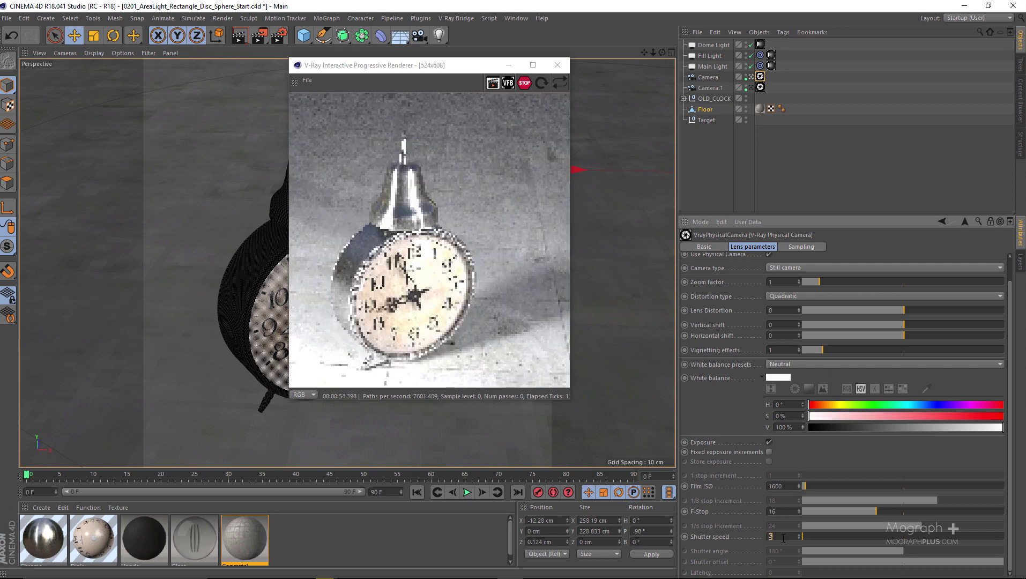
type("50")
key("Return")
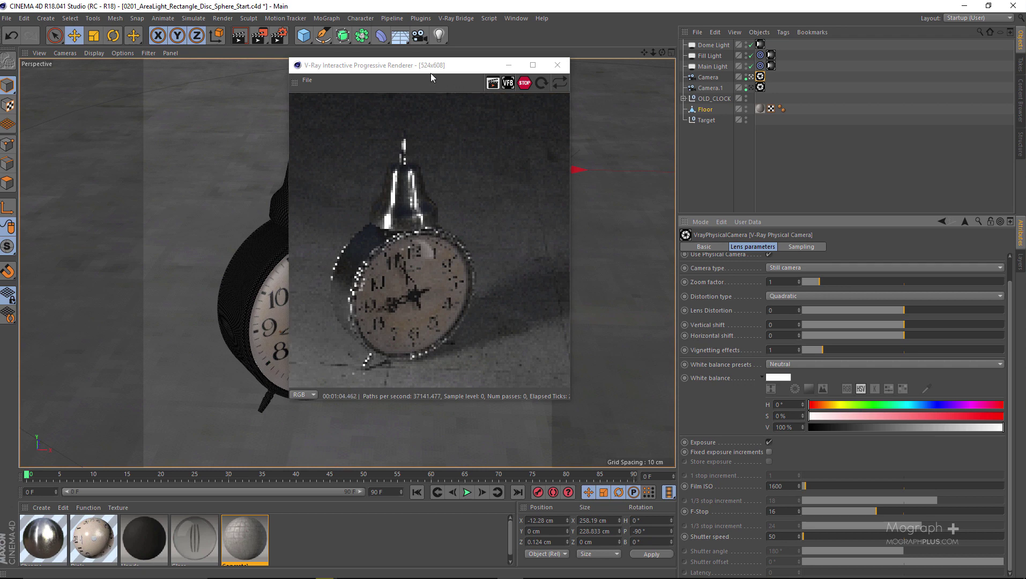
Step: Move the interactive render window aside to compare it with the viewport, stop the render and close the window
left_click_drag(430, 73, 543, 73)
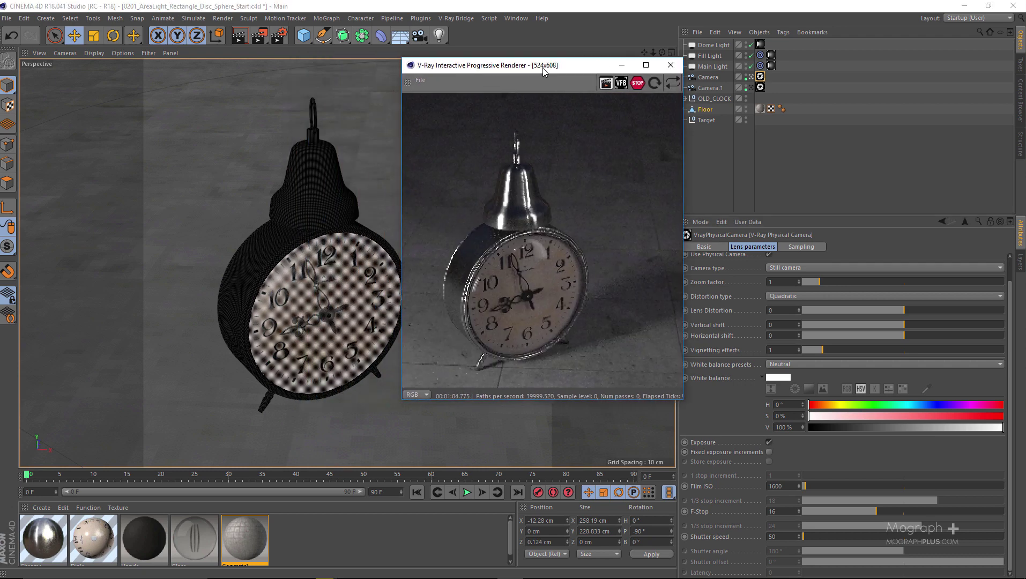
left_click(638, 84)
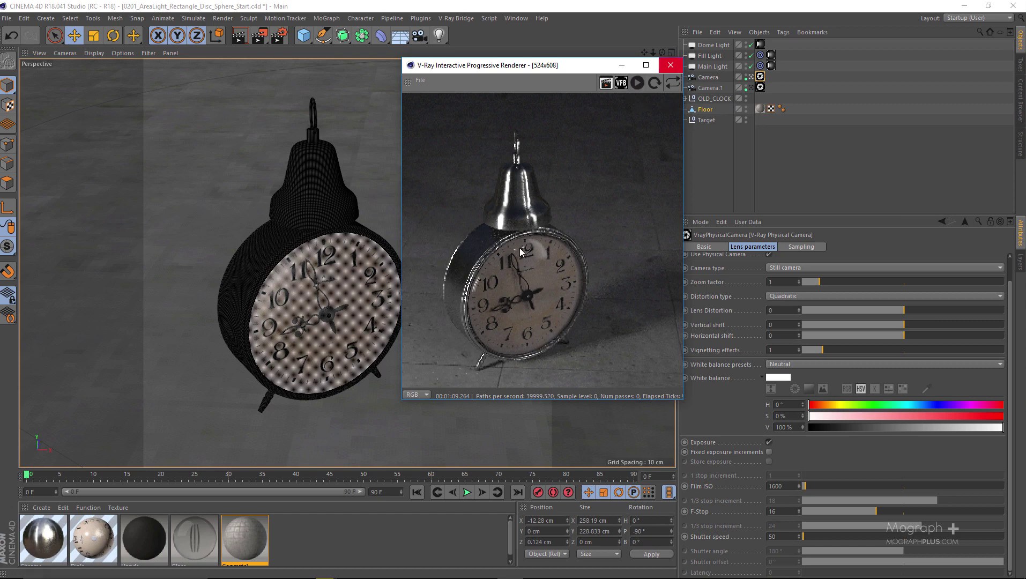
left_click(670, 65)
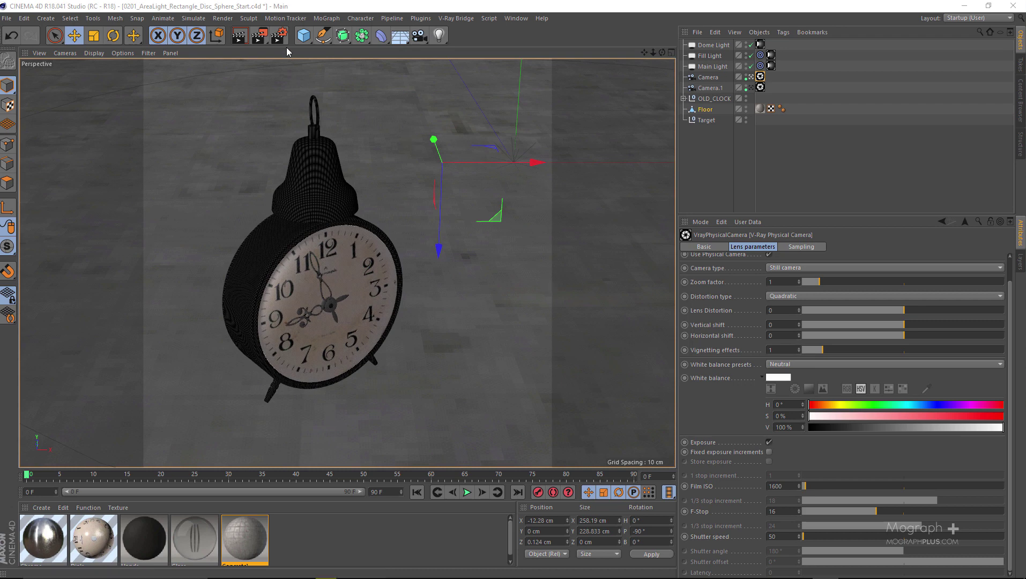
Step: Add a Denoiser render element in the V-Ray Multipass Manager and widen its settings area for full reading
left_click(453, 19)
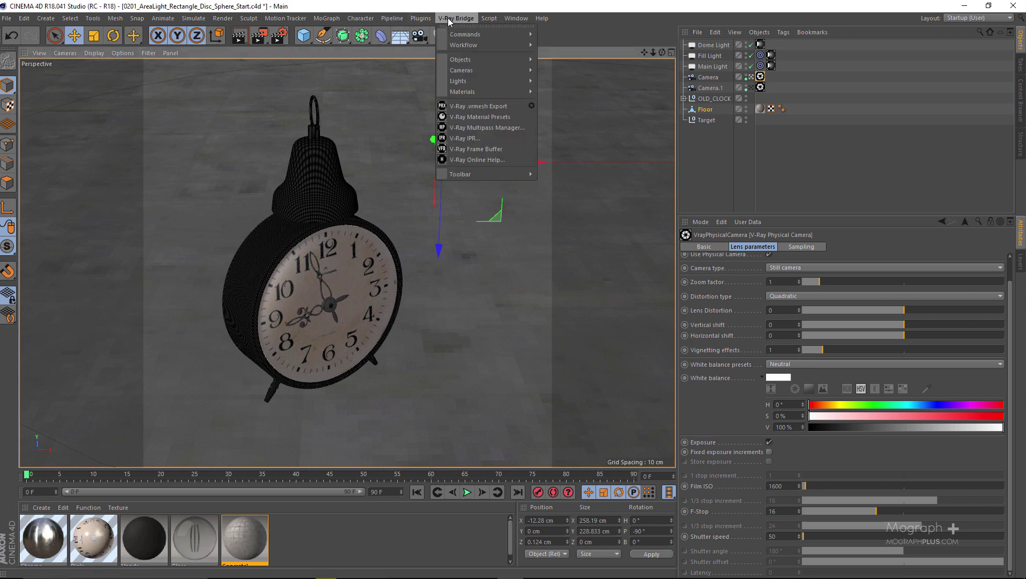
left_click(488, 128)
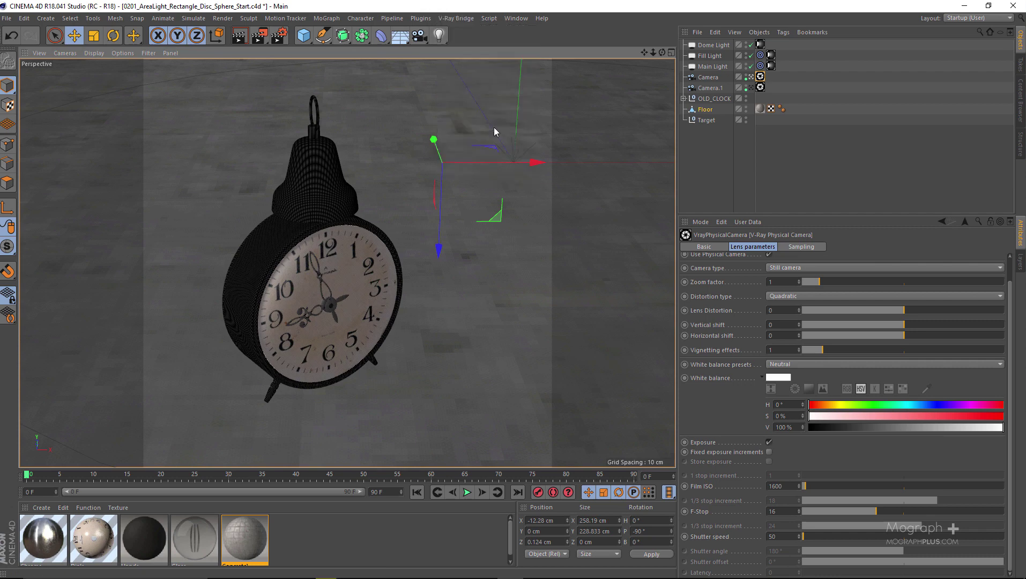
left_click(321, 22)
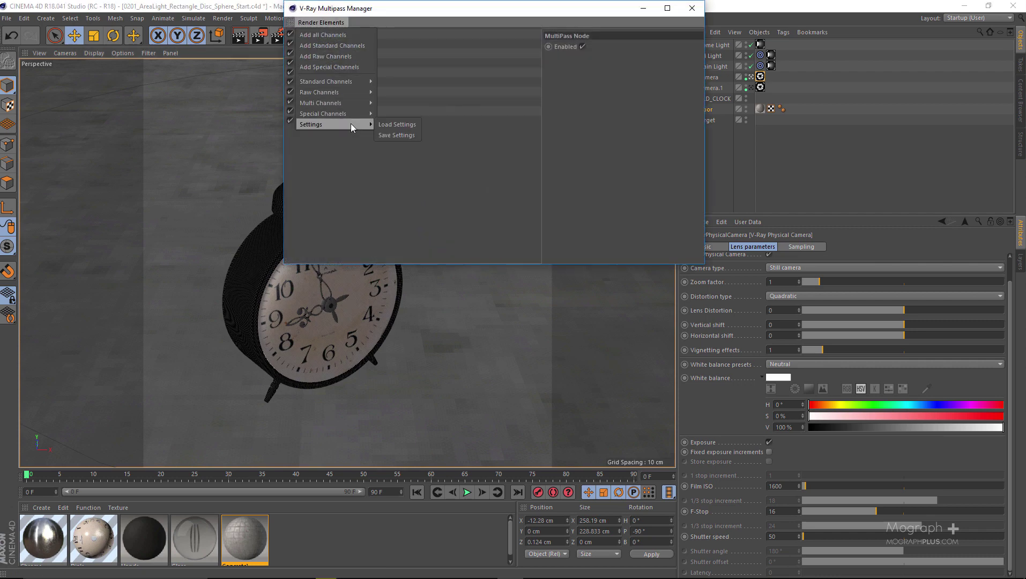
mouse_move(350, 116)
left_click(399, 221)
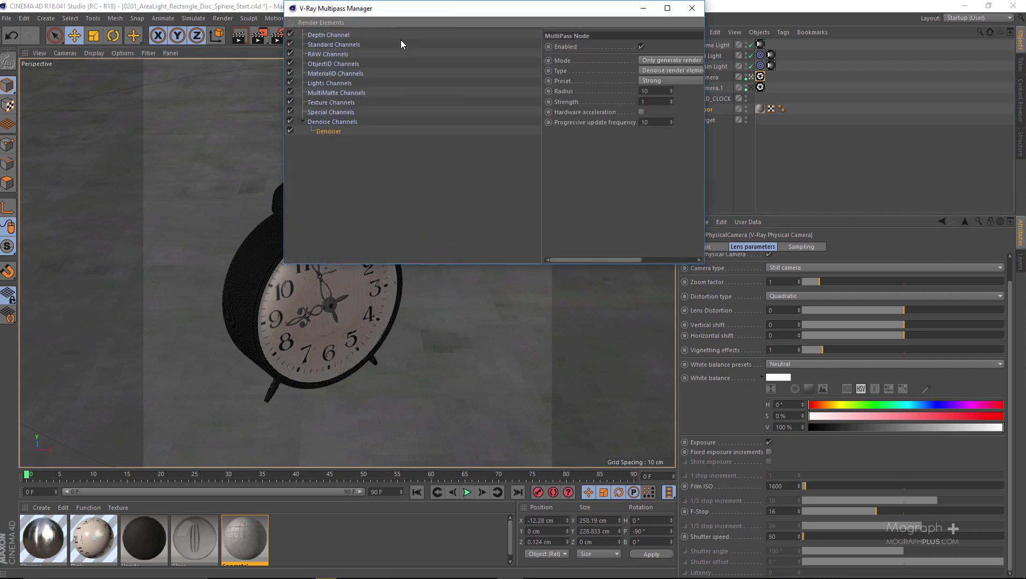
left_click_drag(449, 10, 318, 110)
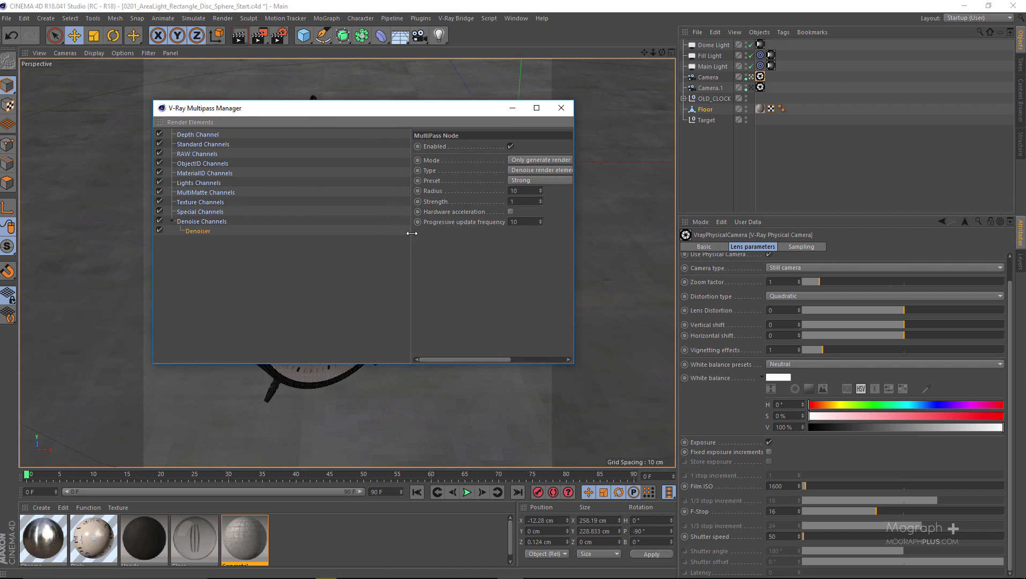
left_click_drag(410, 236, 292, 230)
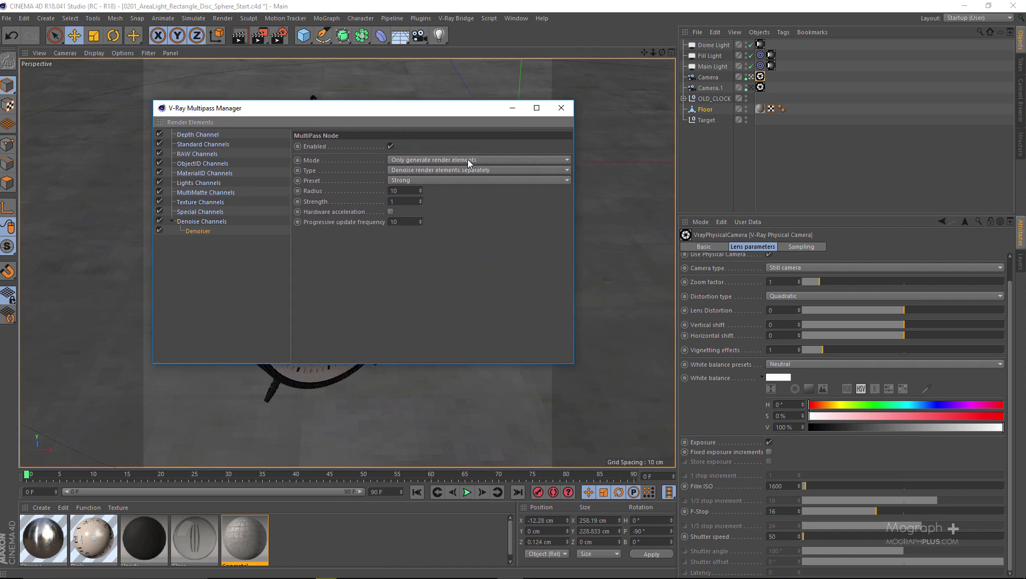
Step: Set the denoiser to store the denoised result in a separate element, using single pass denoise on RGB only and the Mild preset
left_click(488, 160)
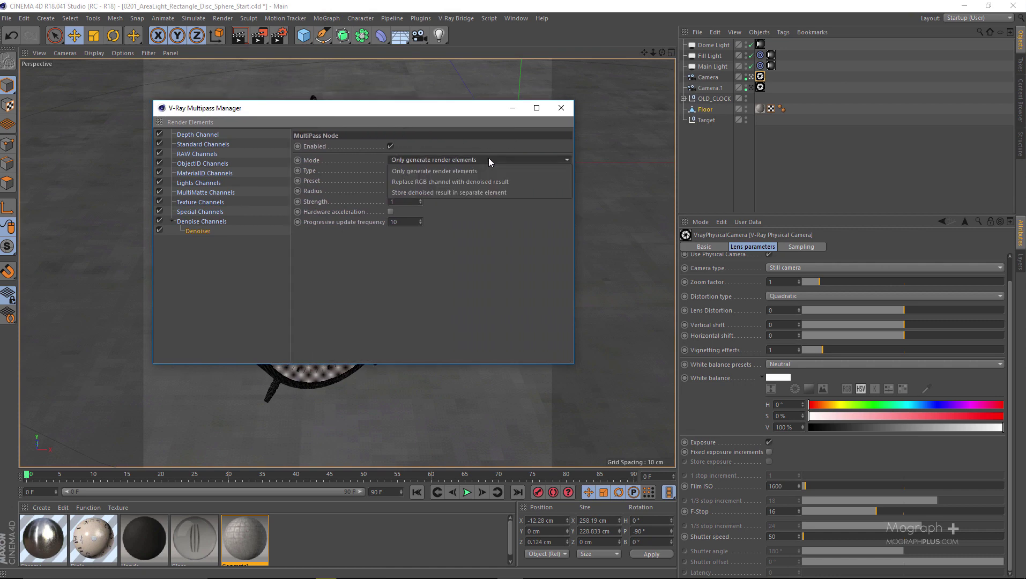
left_click(492, 191)
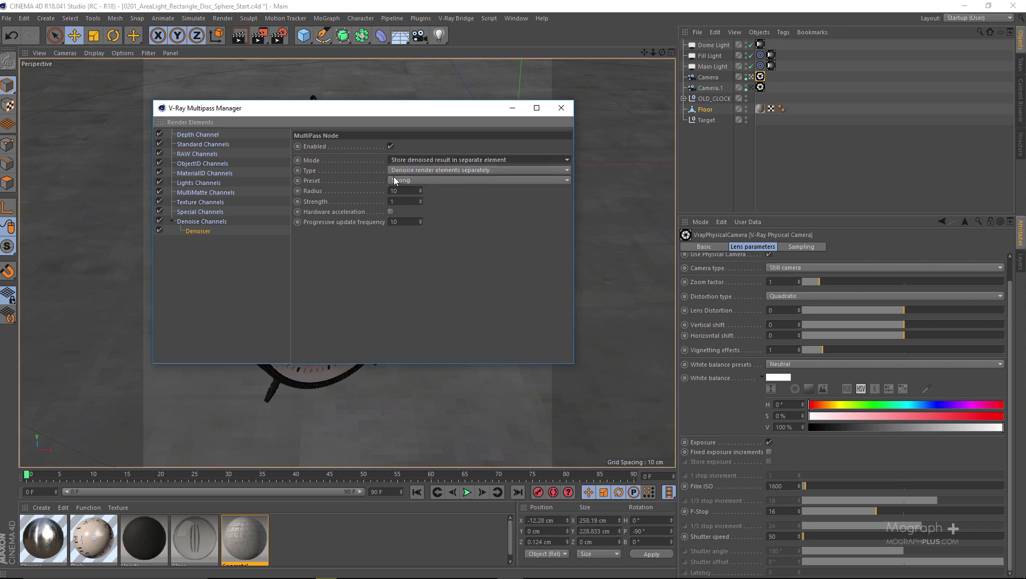
left_click(468, 170)
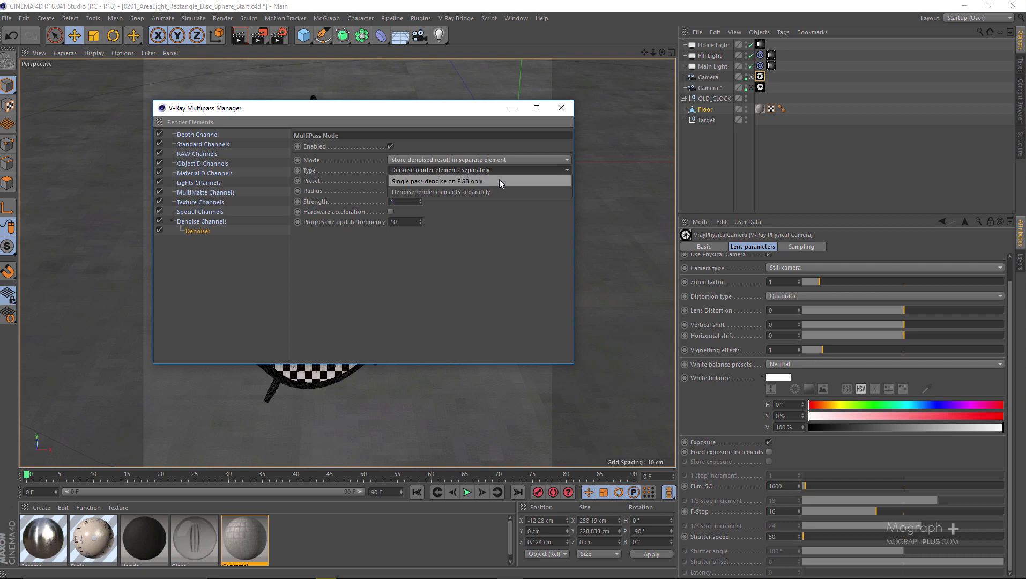
left_click(489, 182)
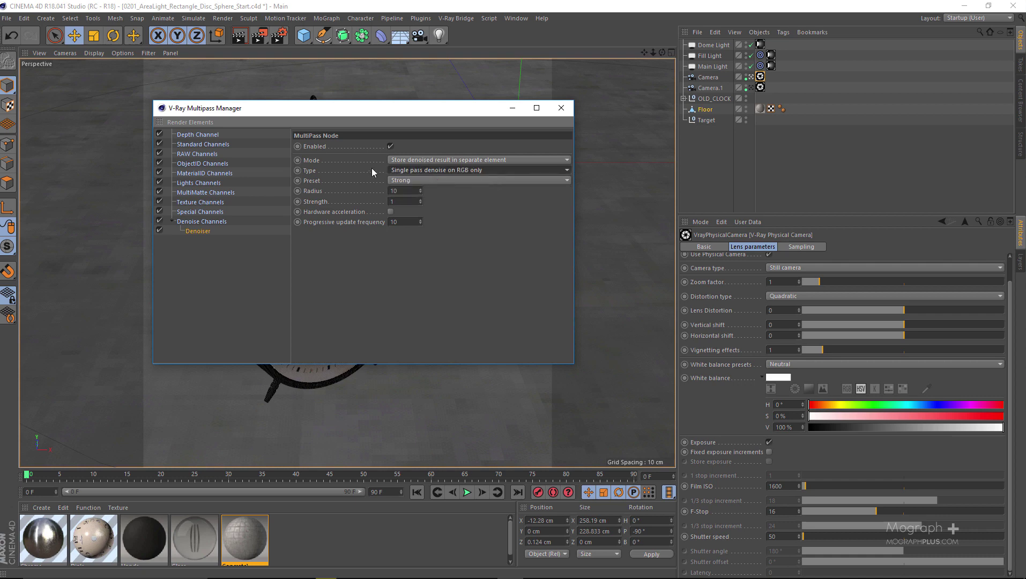
left_click(411, 182)
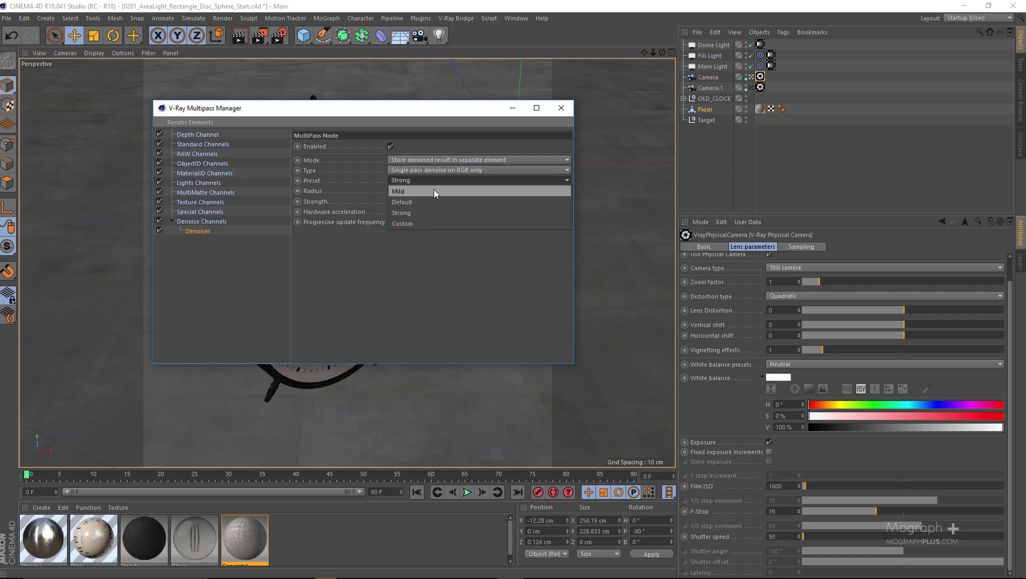
left_click(434, 190)
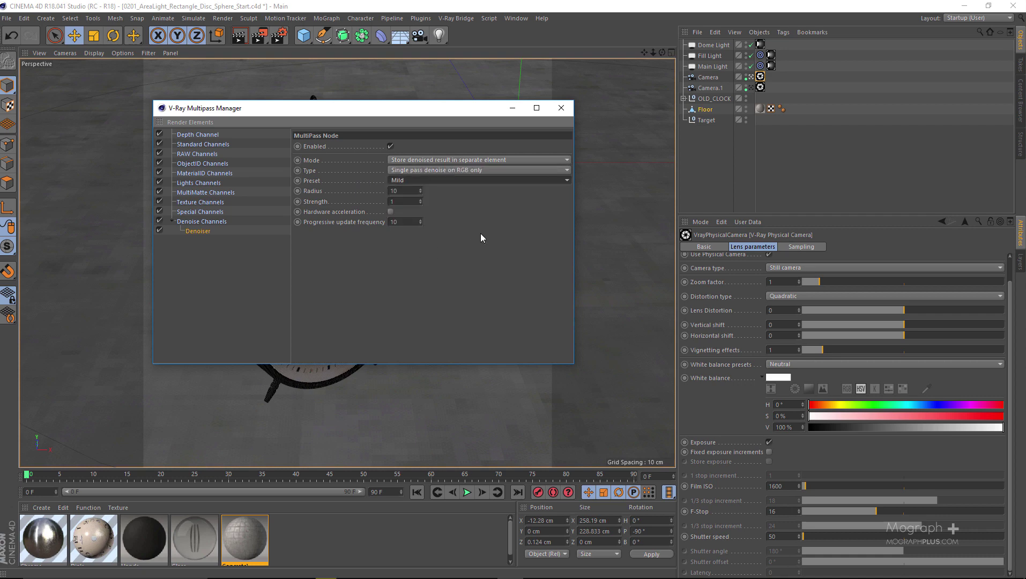
left_click(560, 110)
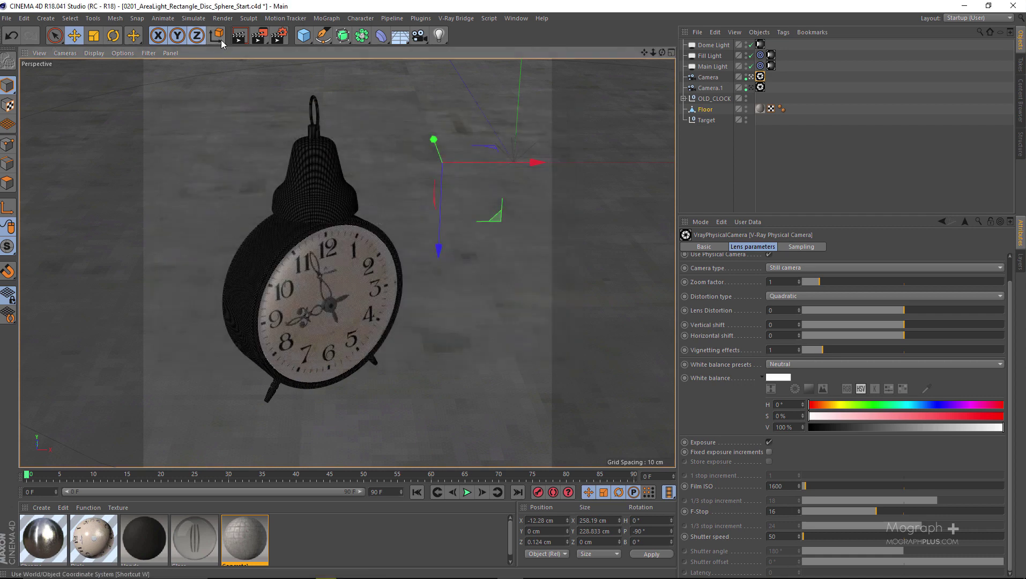
Step: Start the final 1200 x 1200 render of the clock scene in the V-Ray frame buffer
left_click(260, 38)
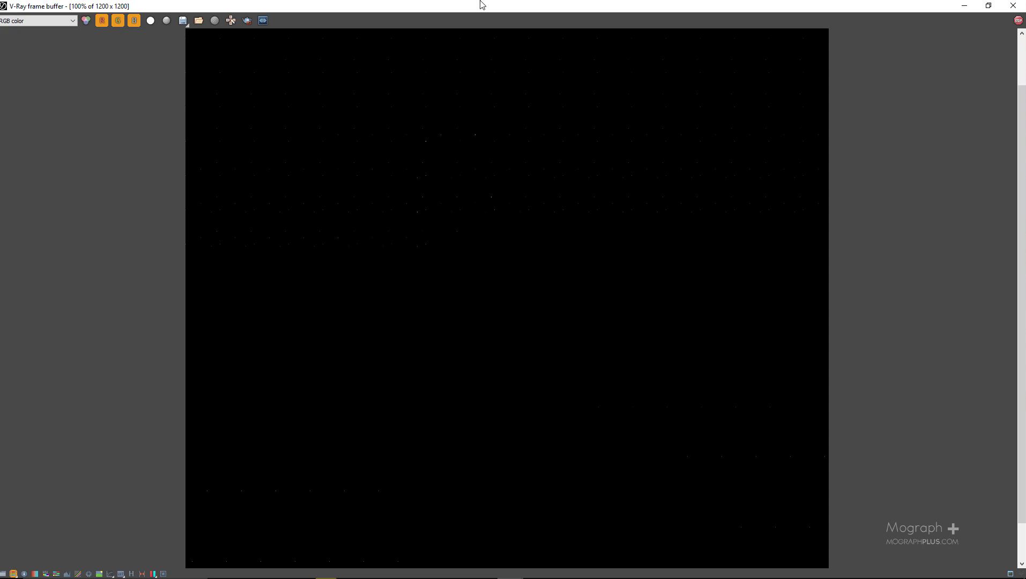
Step: Restore the frame buffer to a smaller window, view the clock render at 50% and display its denoiser channel
double_click(472, 5)
left_click_drag(484, 66, 455, 70)
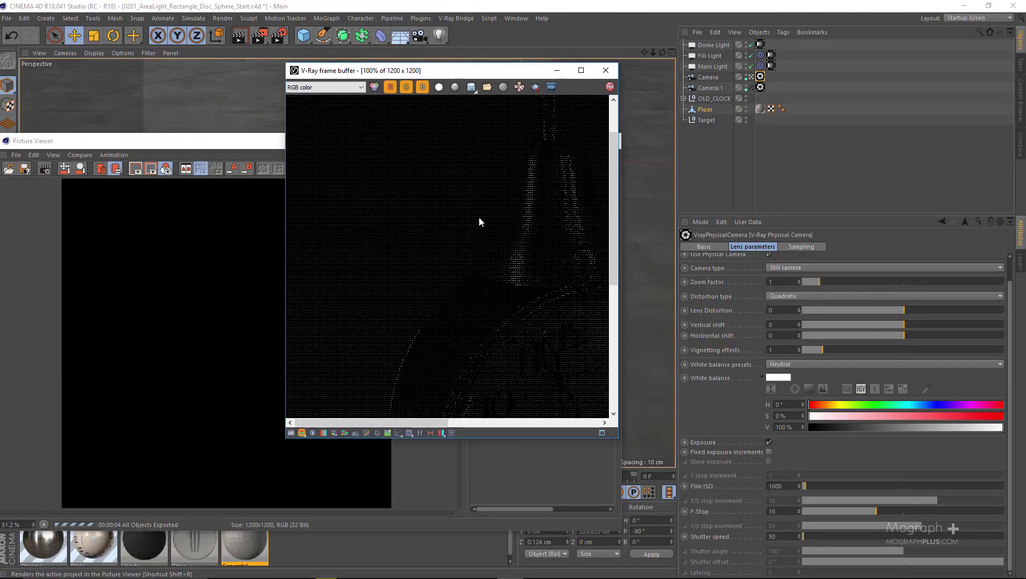
scroll(476, 271, "down", 1)
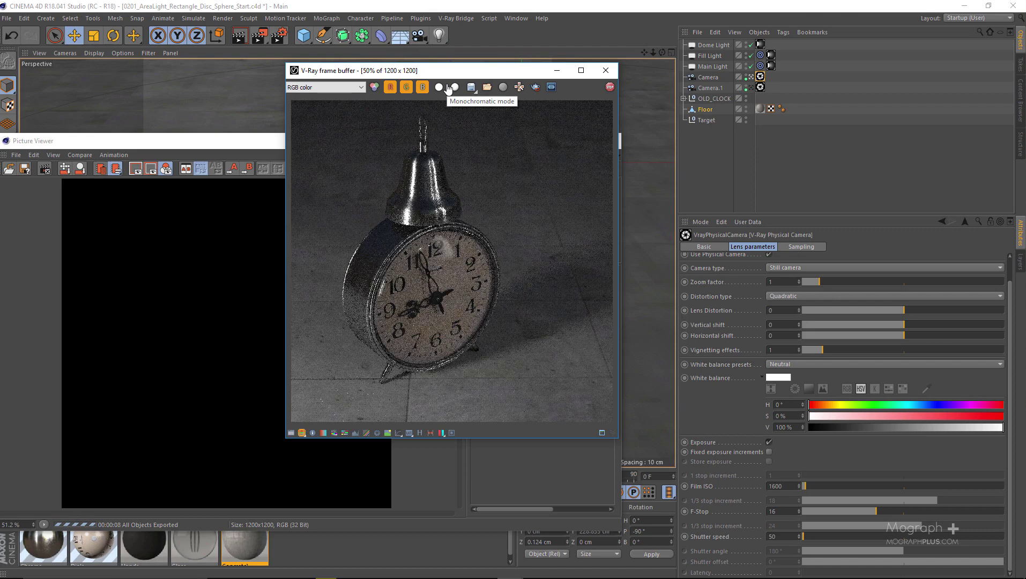
left_click(322, 88)
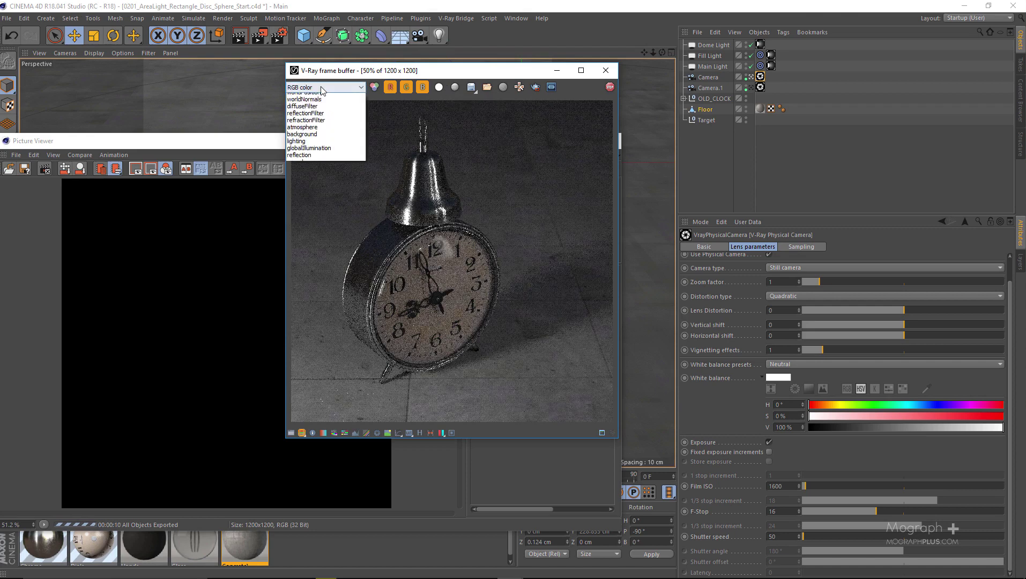
left_click(322, 90)
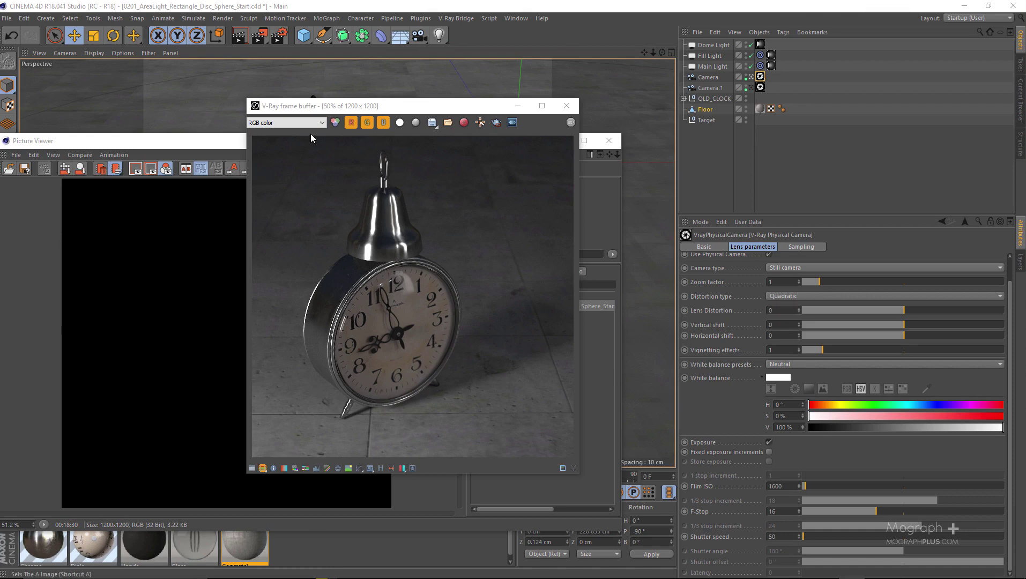
left_click(297, 123)
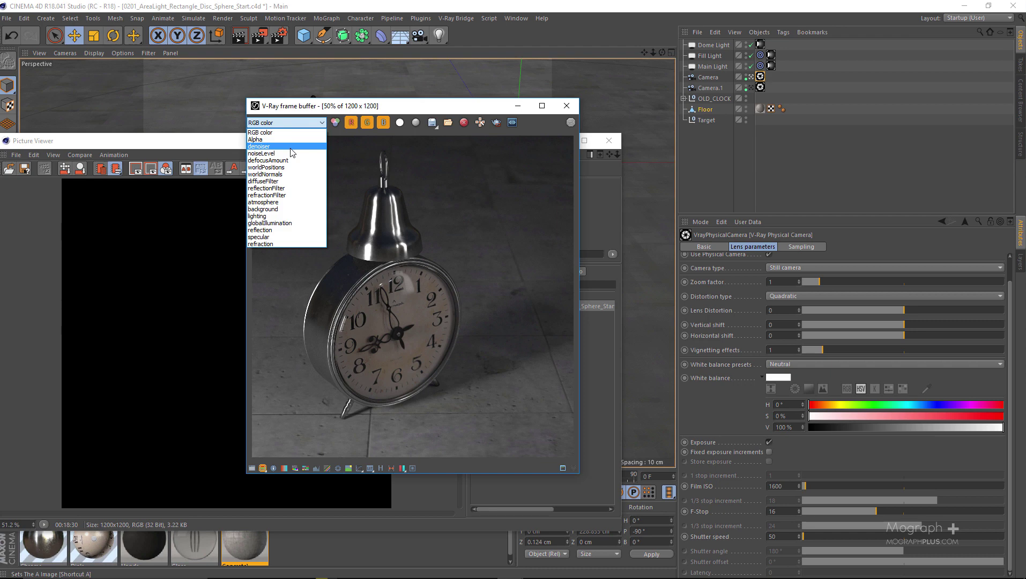
left_click(292, 147)
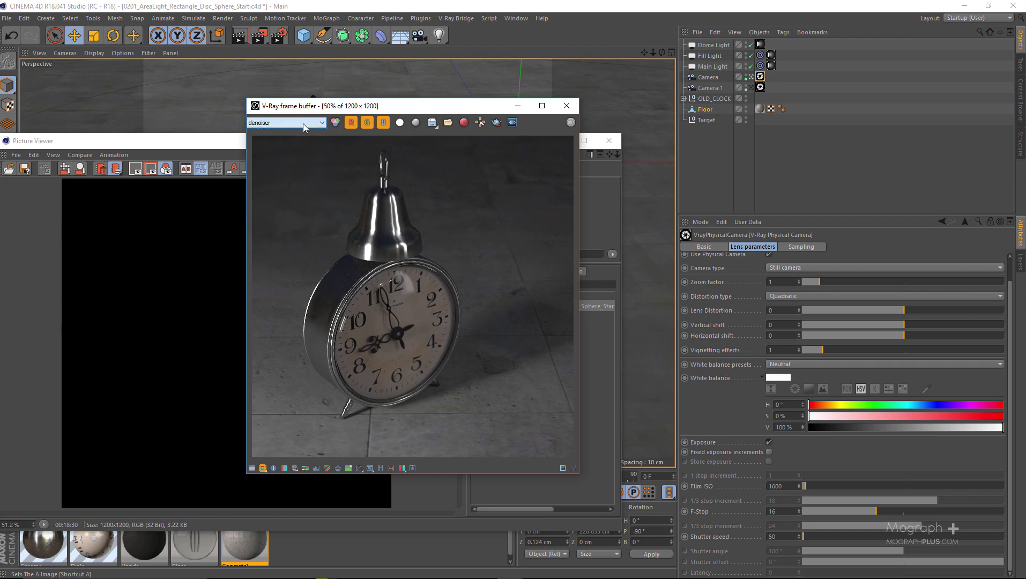
Step: Show the corrections control in the maximized frame buffer, enabling Exposure at 0.32 and White Balance at a temperature of 6857
left_click(252, 467)
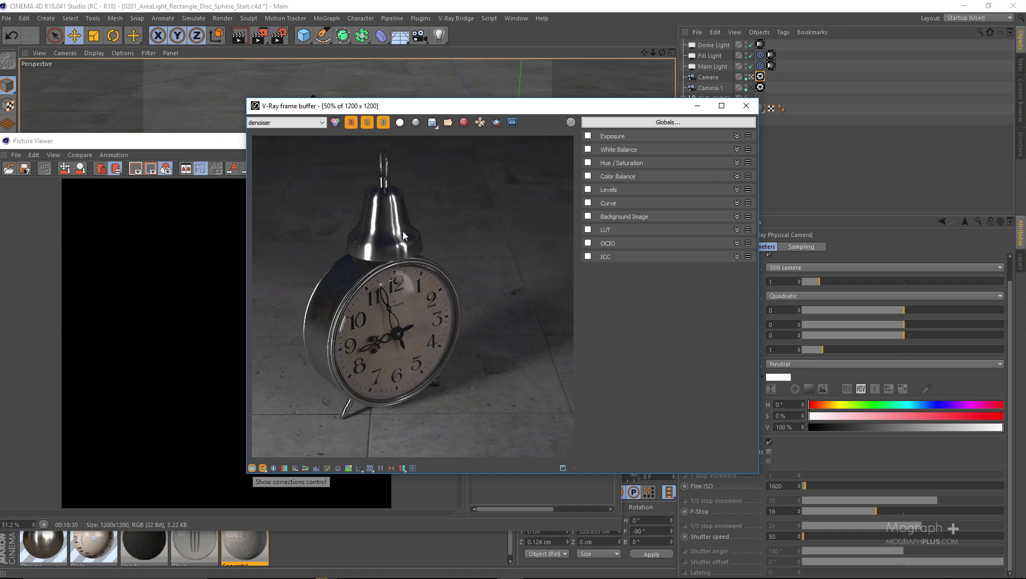
double_click(474, 105)
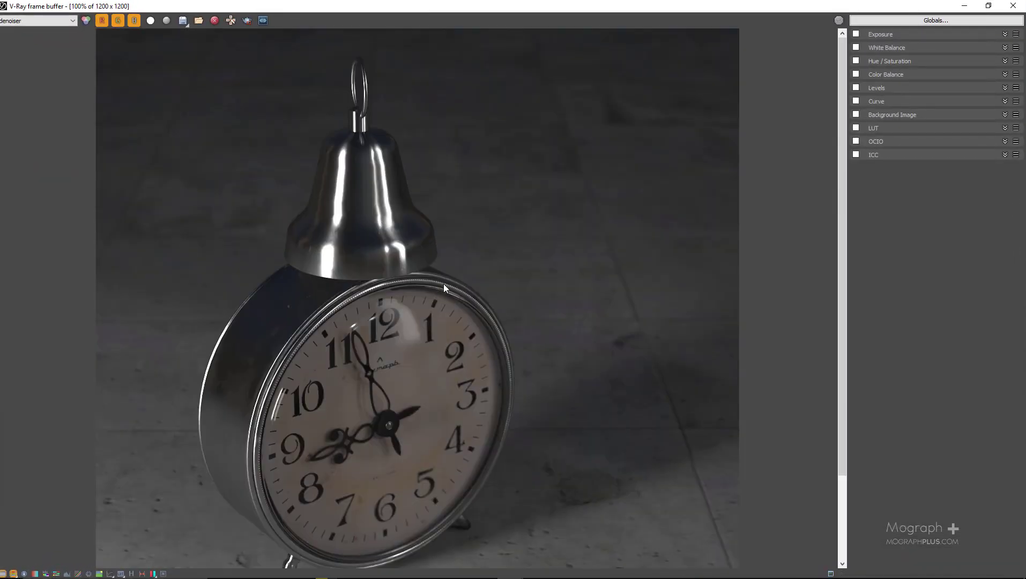
scroll(444, 283, "down", 2)
left_click(884, 36)
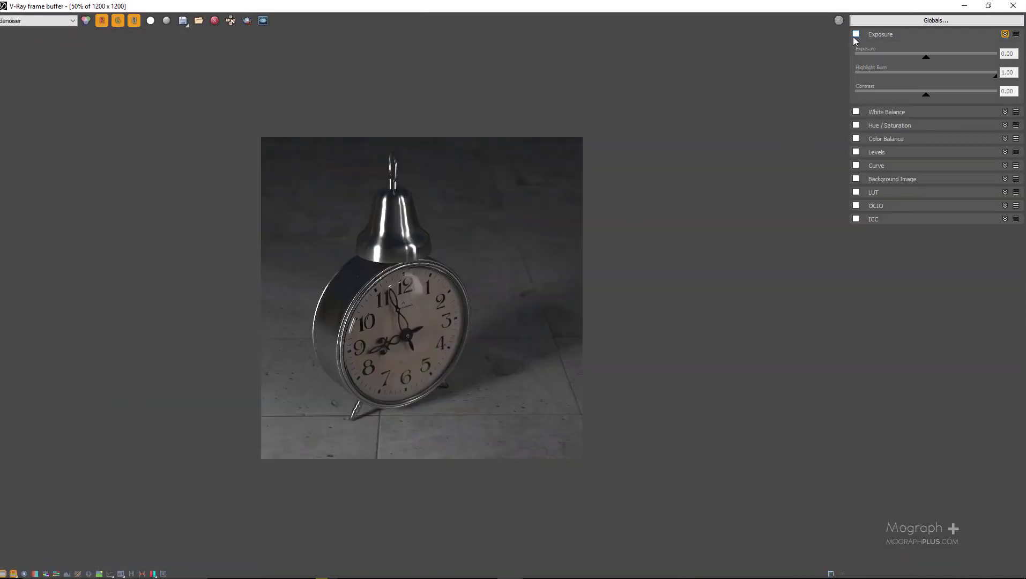
left_click_drag(922, 63, 930, 64)
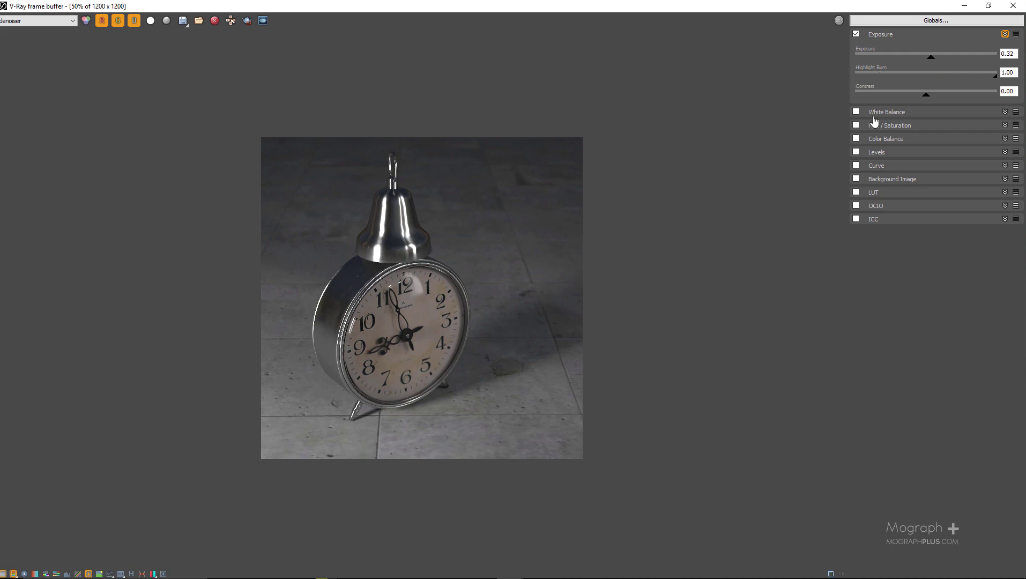
left_click(856, 112)
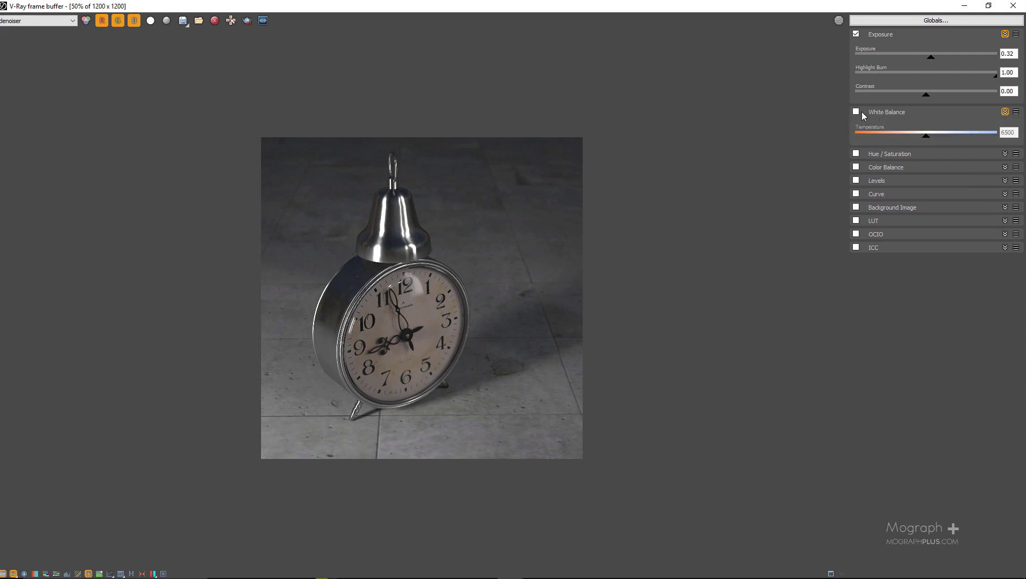
left_click_drag(924, 138, 934, 140)
Step: Enable the Curve correction and shape a gentle S-curve, pulling the shadow handle down and the highlight handle up
left_click(855, 194)
left_click(855, 194)
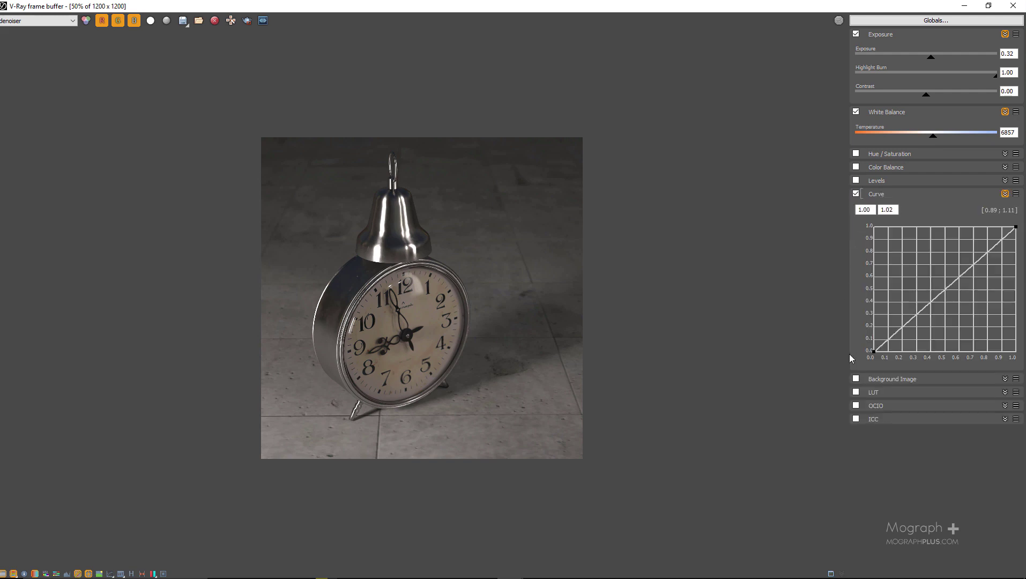
left_click(873, 352)
left_click_drag(915, 317, 922, 319)
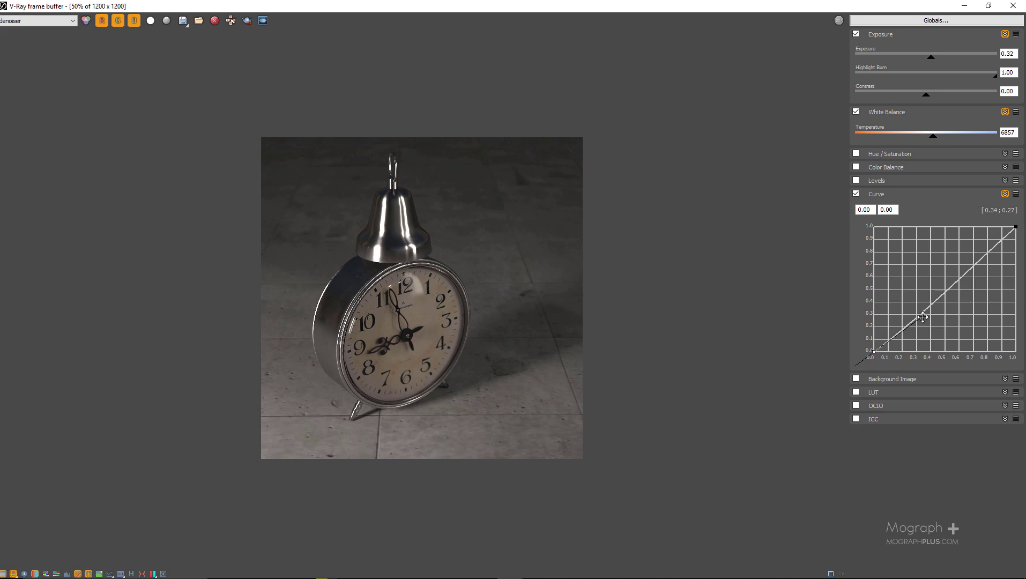
left_click(1015, 227)
left_click_drag(975, 262, 962, 253)
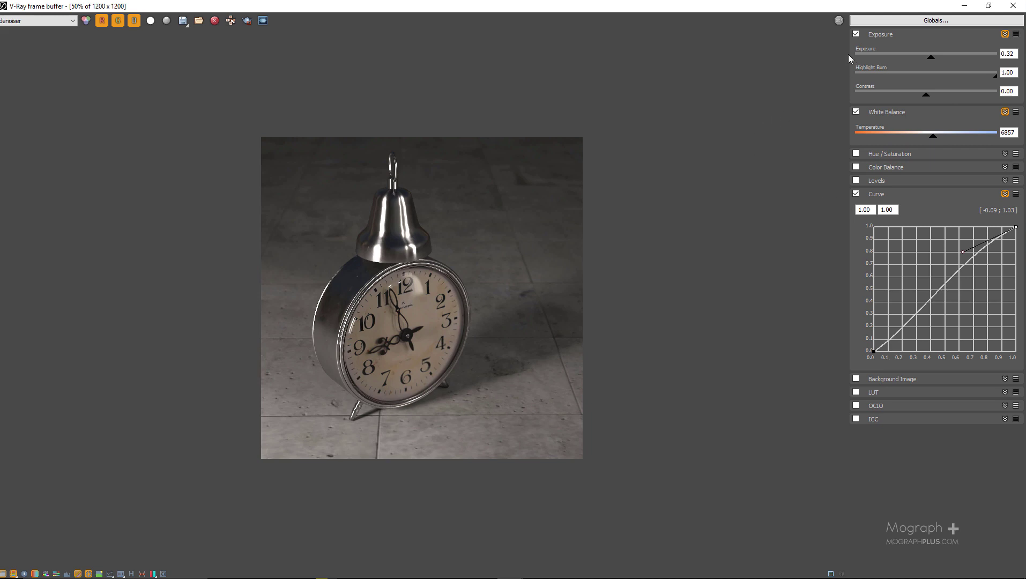
Step: Compare the render with the Exposure correction off and on, leaving it enabled, and examine the clock at 100%
left_click(856, 34)
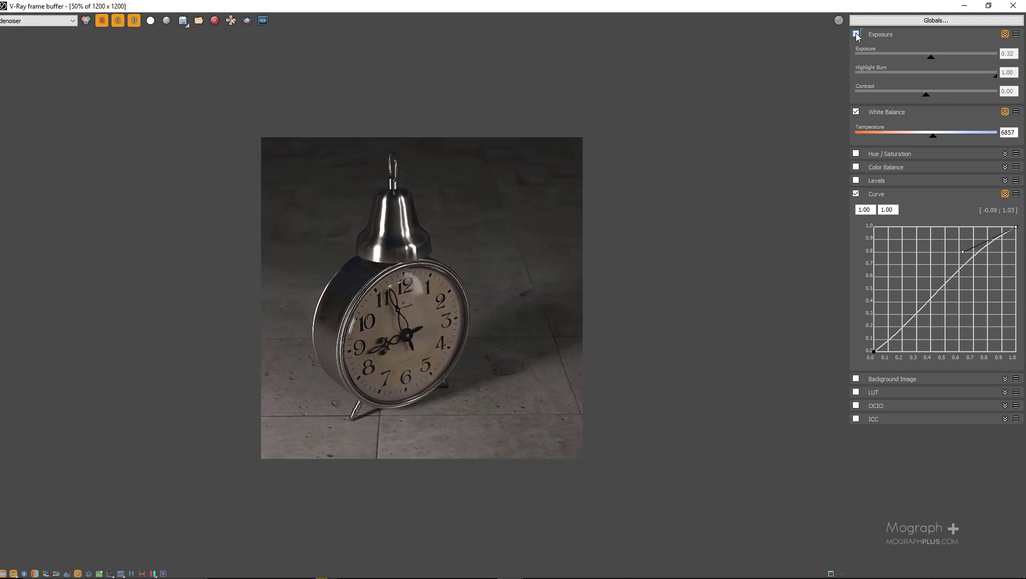
left_click(856, 34)
scroll(501, 248, "up", 1)
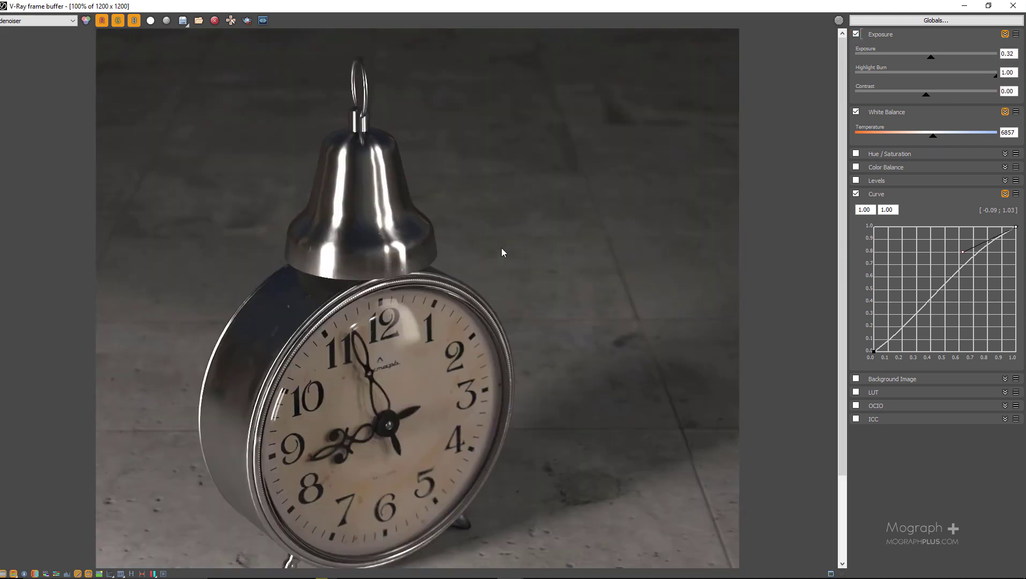
middle_click_drag(360, 262, 401, 272)
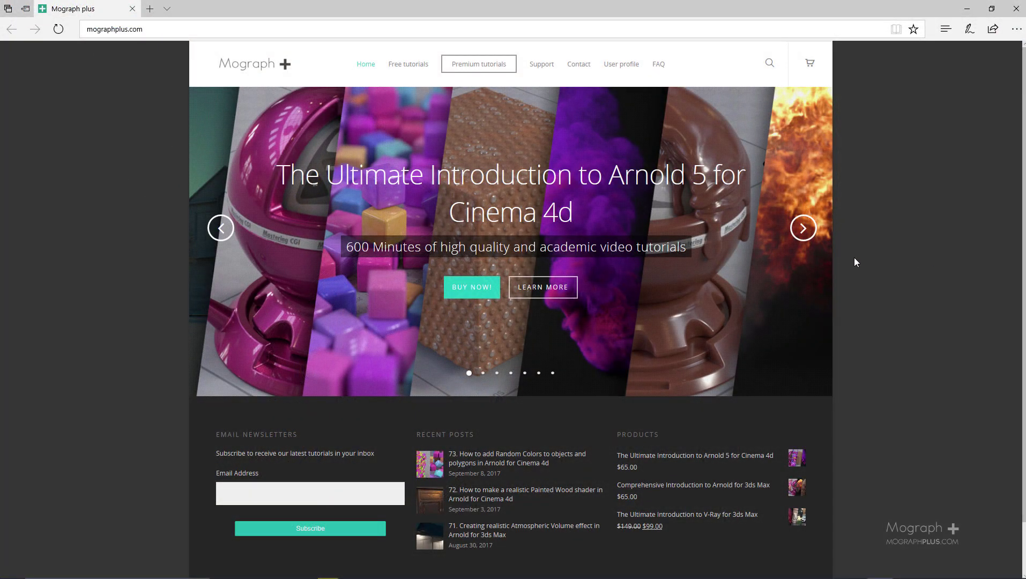
Step: Browse the featured premium tutorial slides on the mographplus.com home page in the web browser
left_click(799, 230)
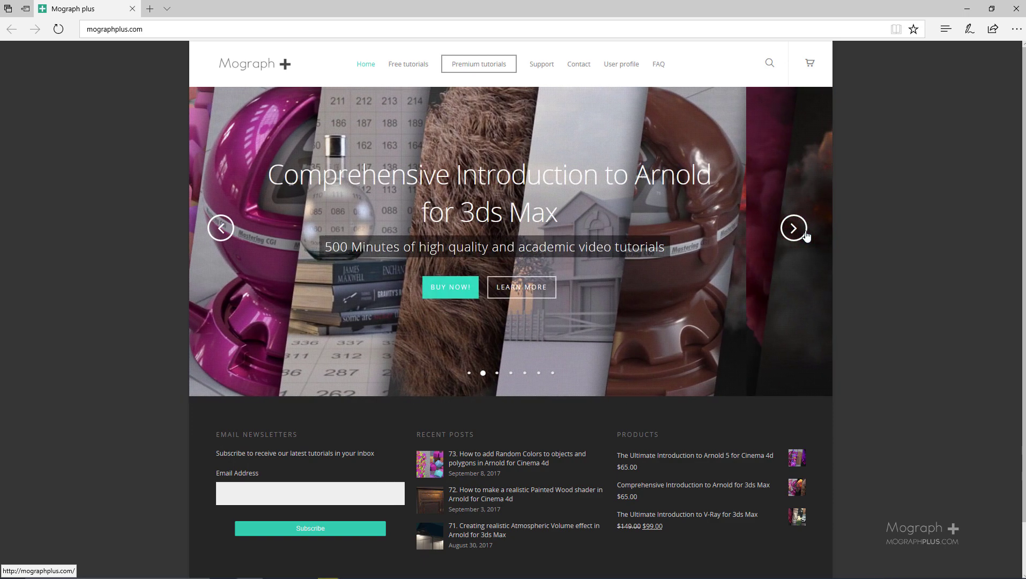
left_click(805, 233)
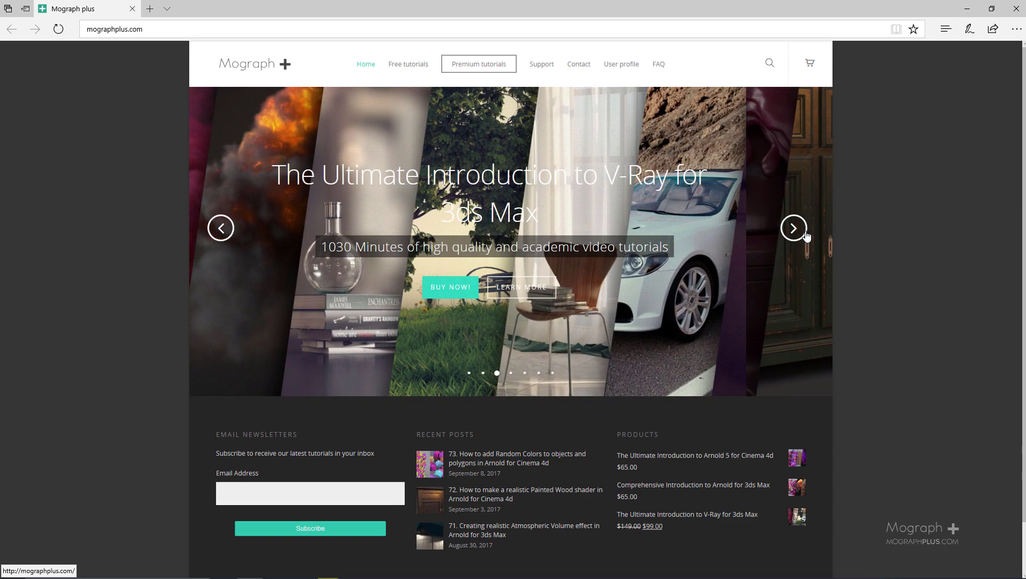
left_click(805, 232)
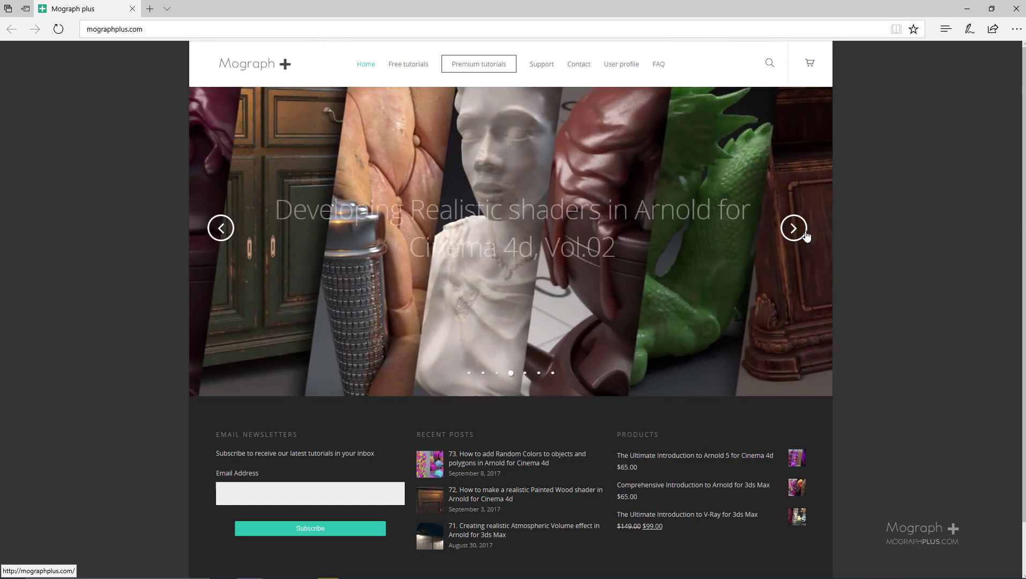